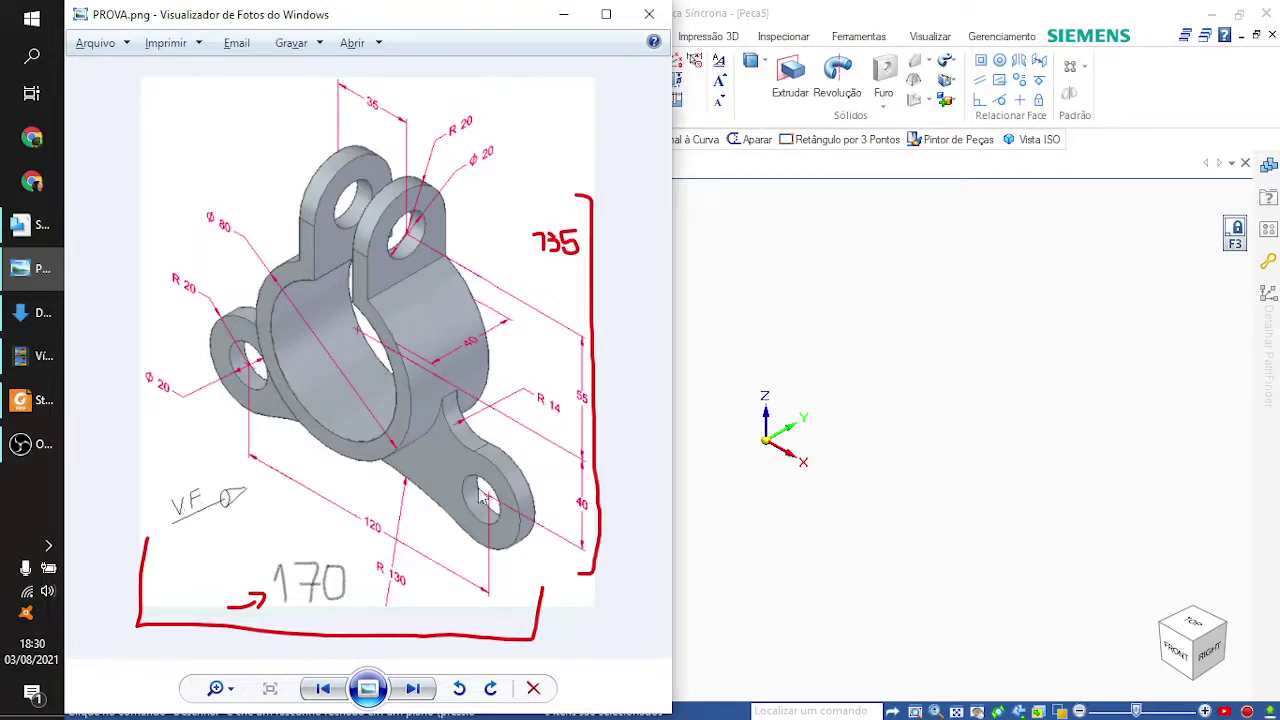
Step: Switch to Solid Edge and draw an 80 mm diameter circle centred on the origin in the front view
left_click(922, 443)
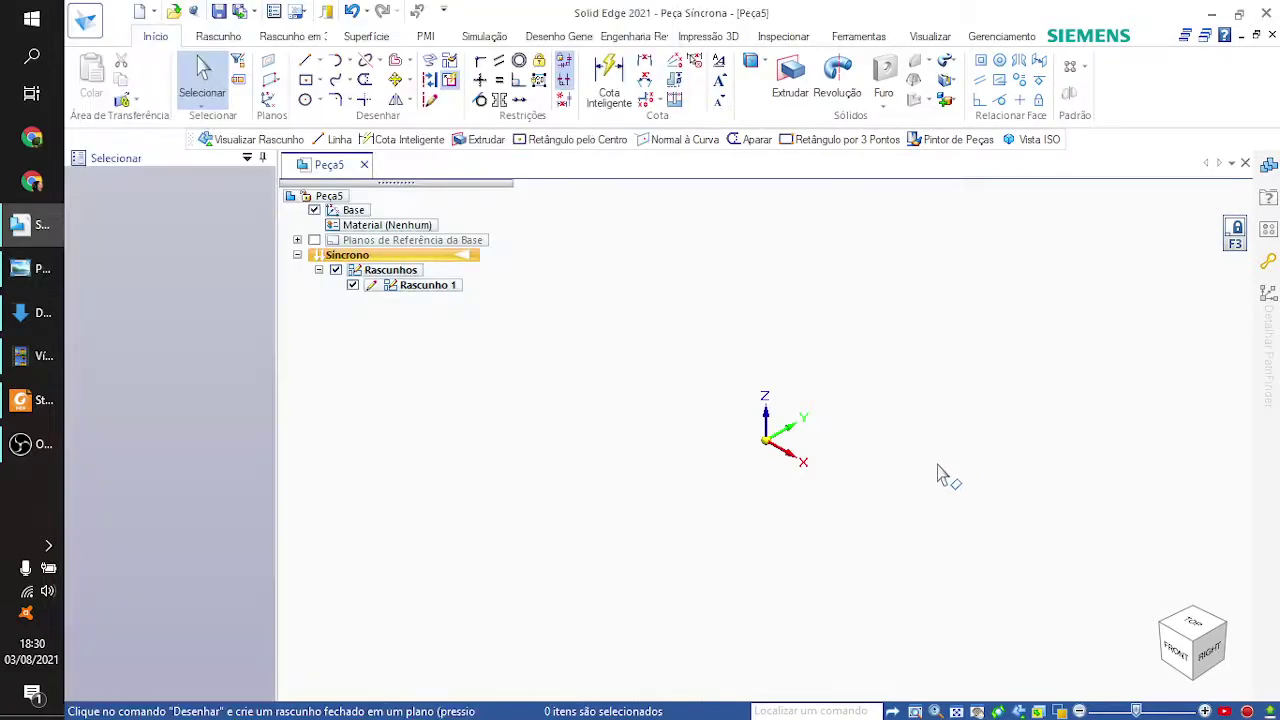
middle_click_drag(923, 466, 1040, 418)
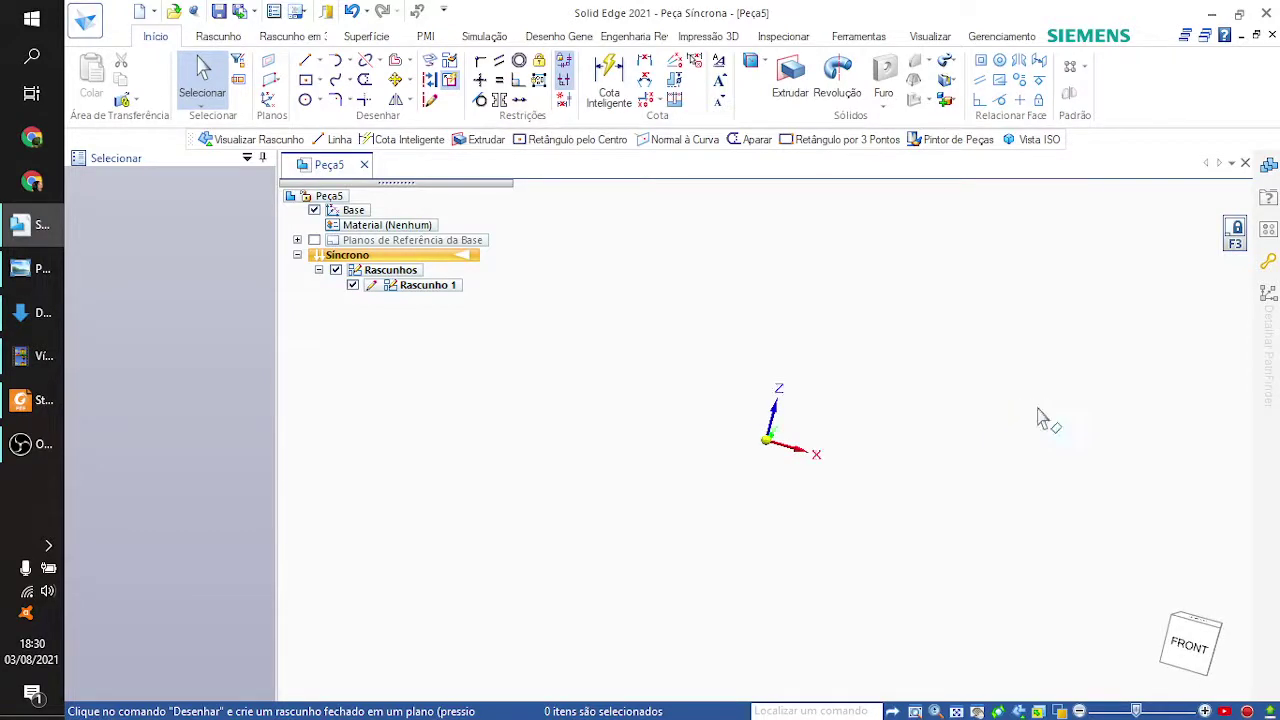
key("ctrl+f")
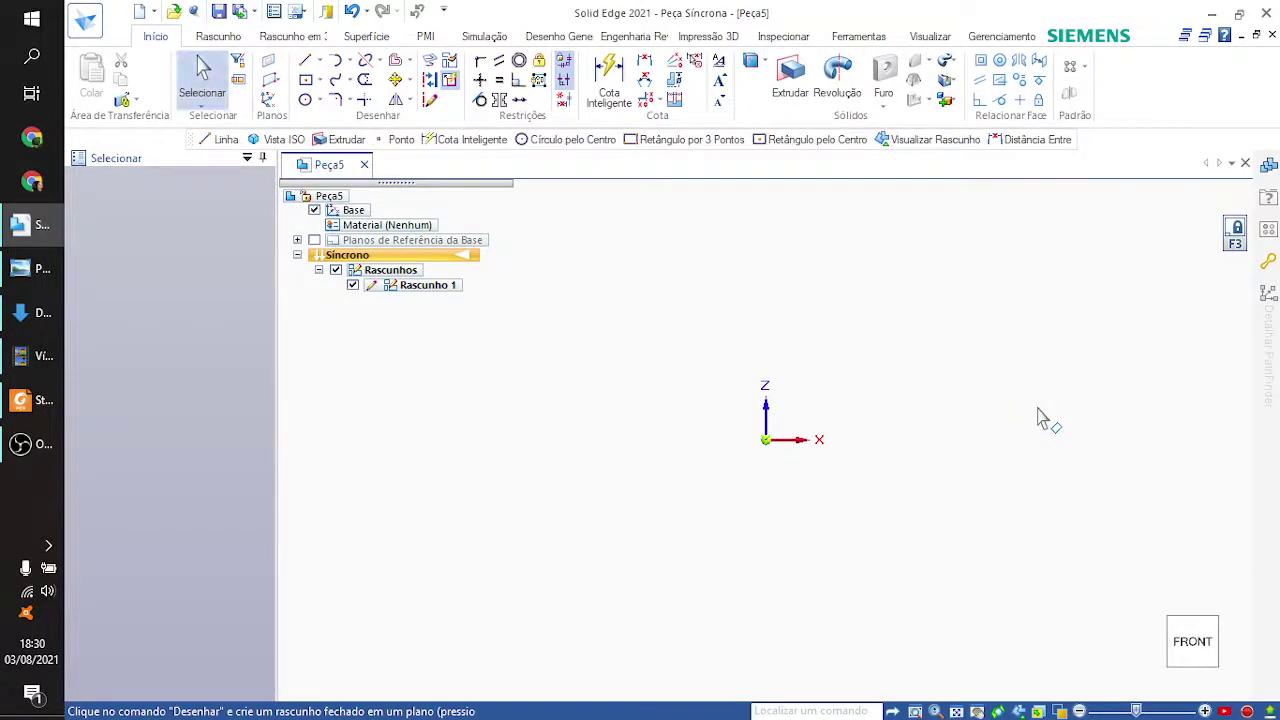
left_click(305, 99)
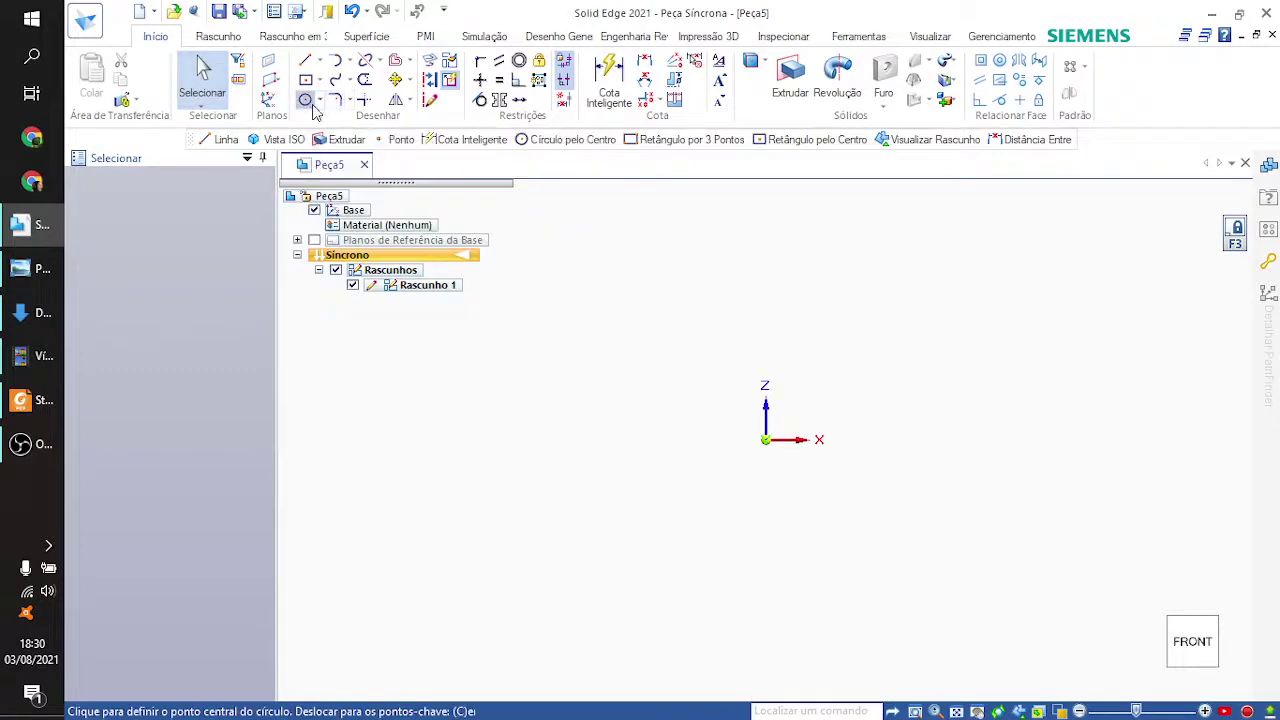
left_click(765, 440)
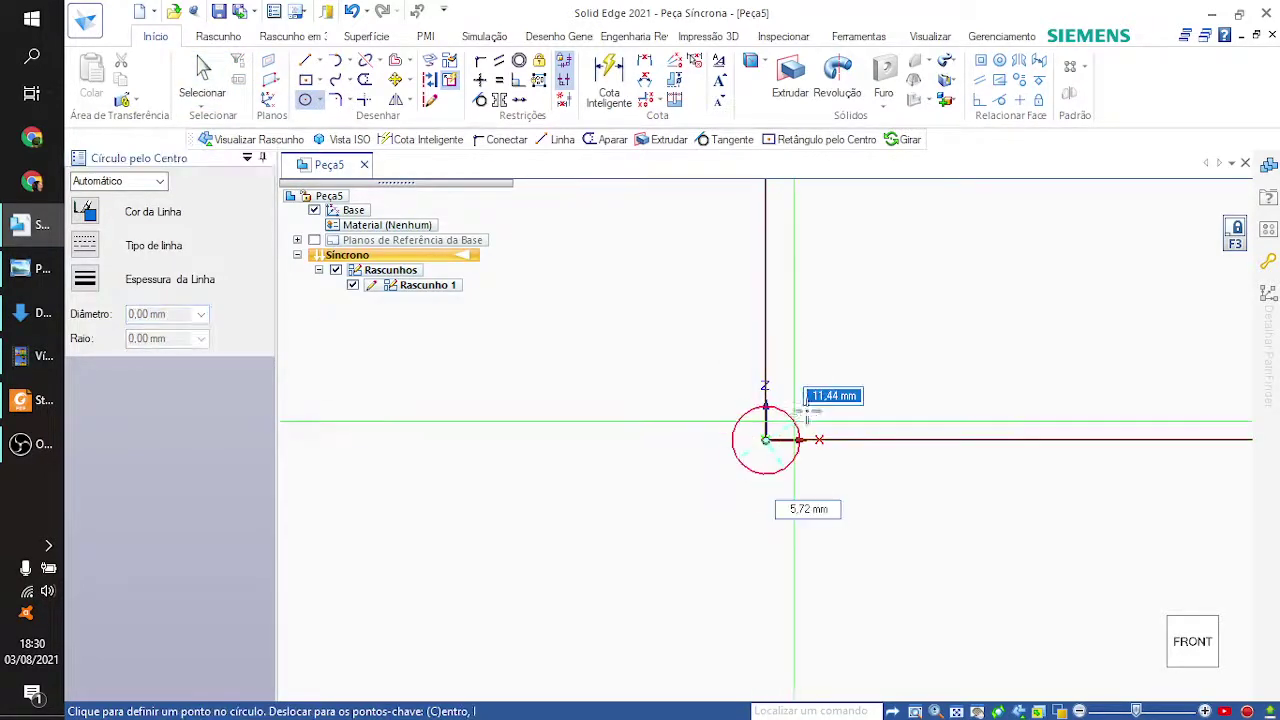
type("80")
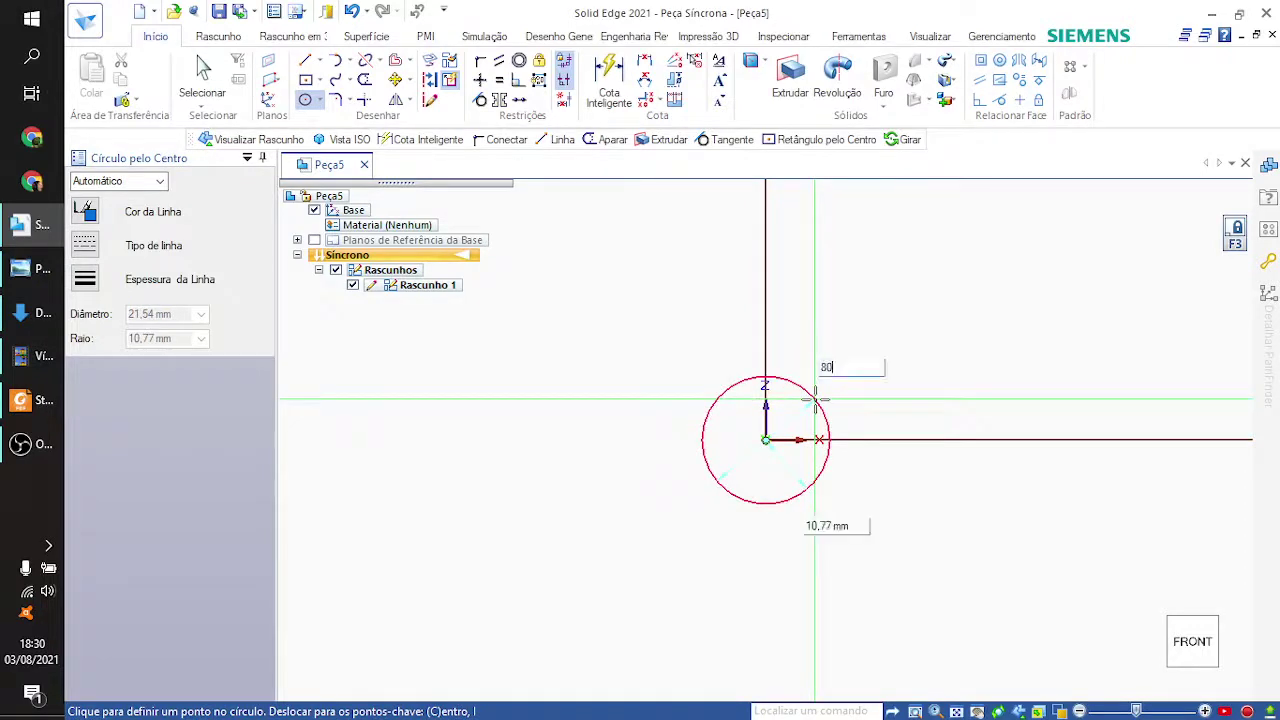
key("Return")
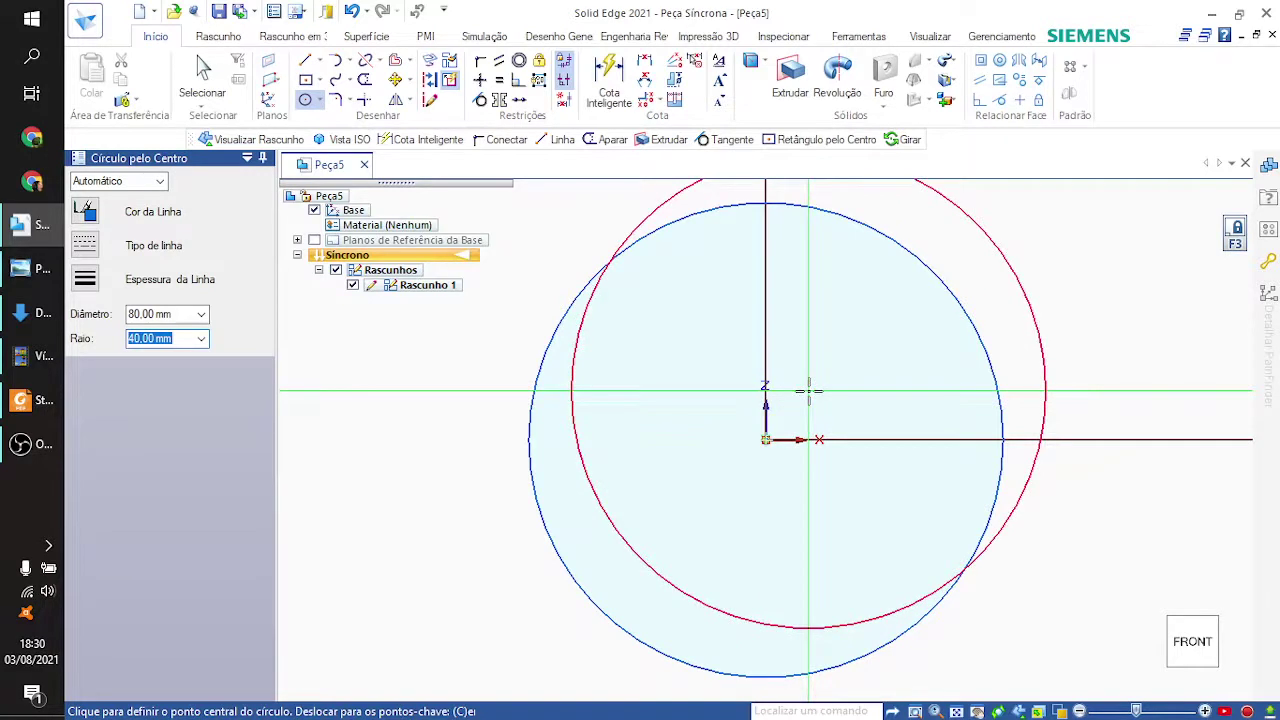
Step: Draw a concentric inner circle at the origin with a diameter of 80-9, giving 71 mm
key("BackSpace")
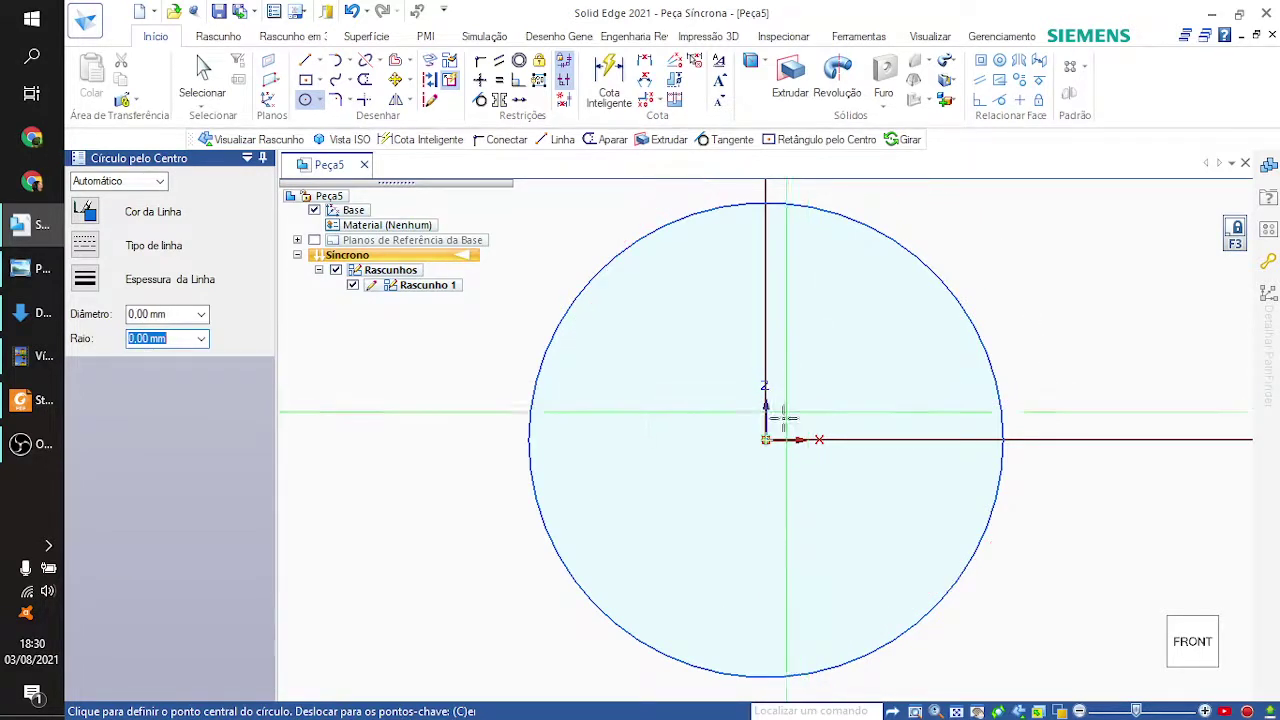
left_click(765, 440)
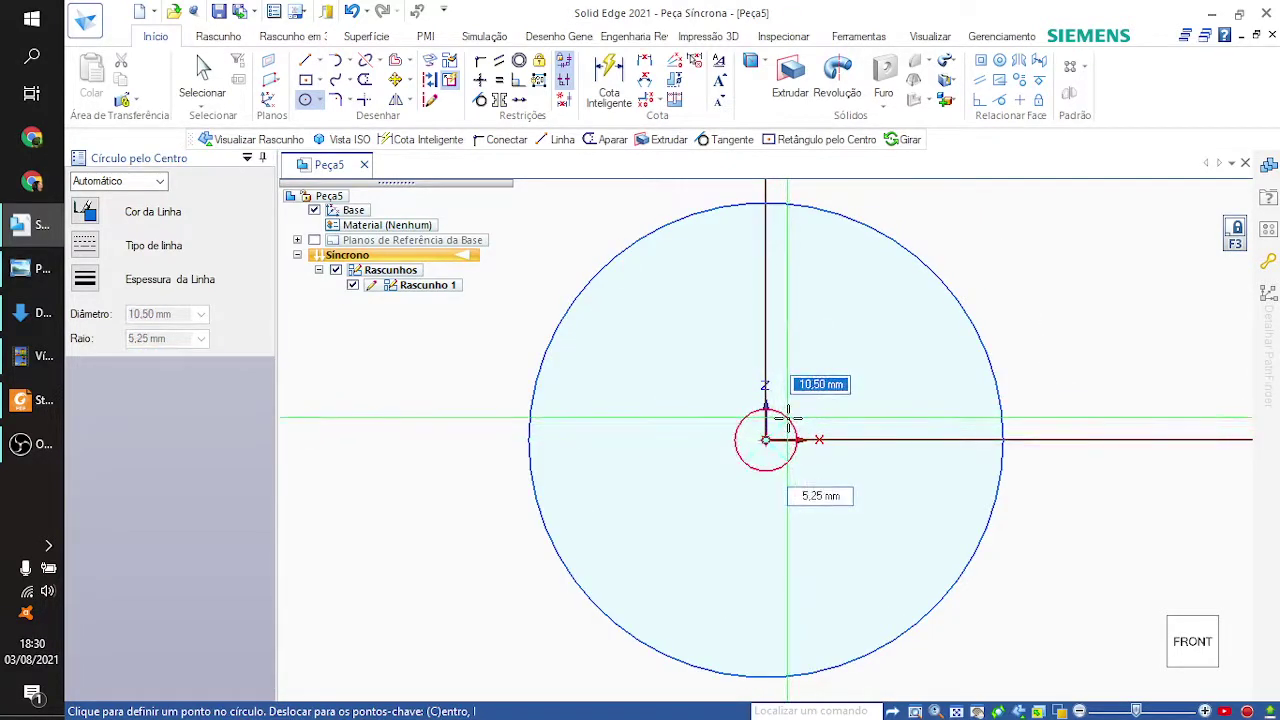
type("80")
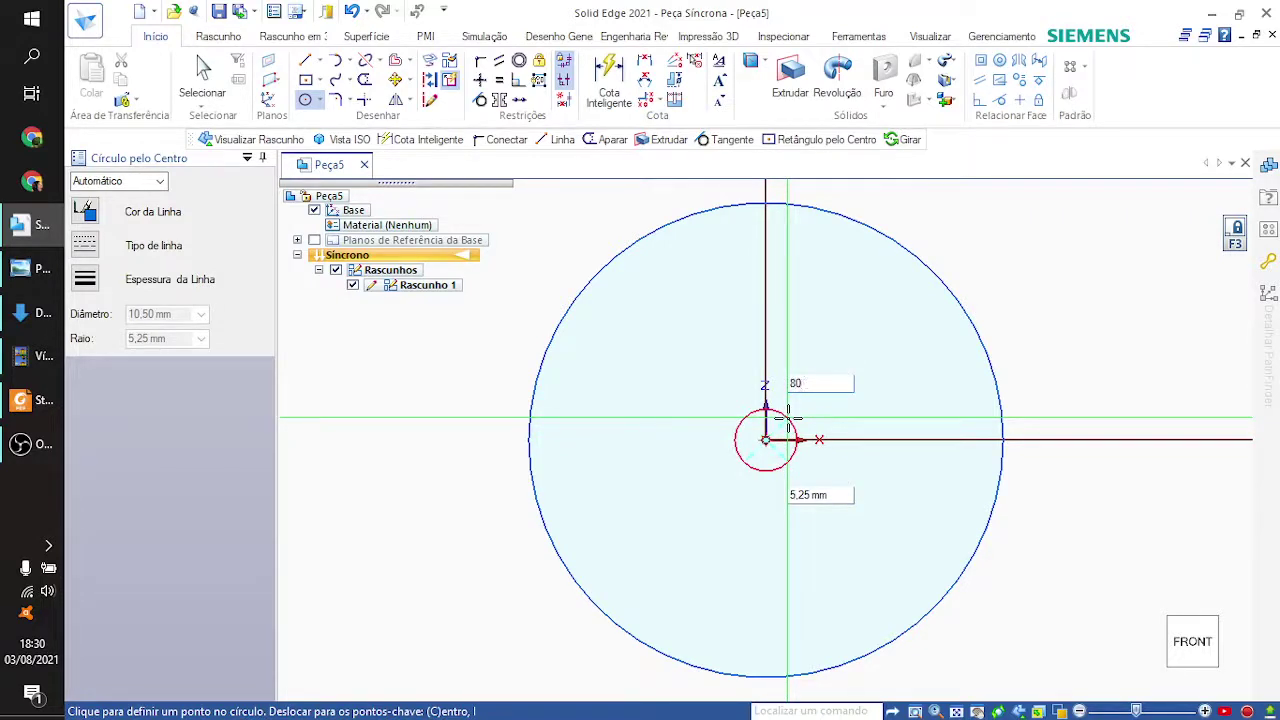
type("-9")
key("Return")
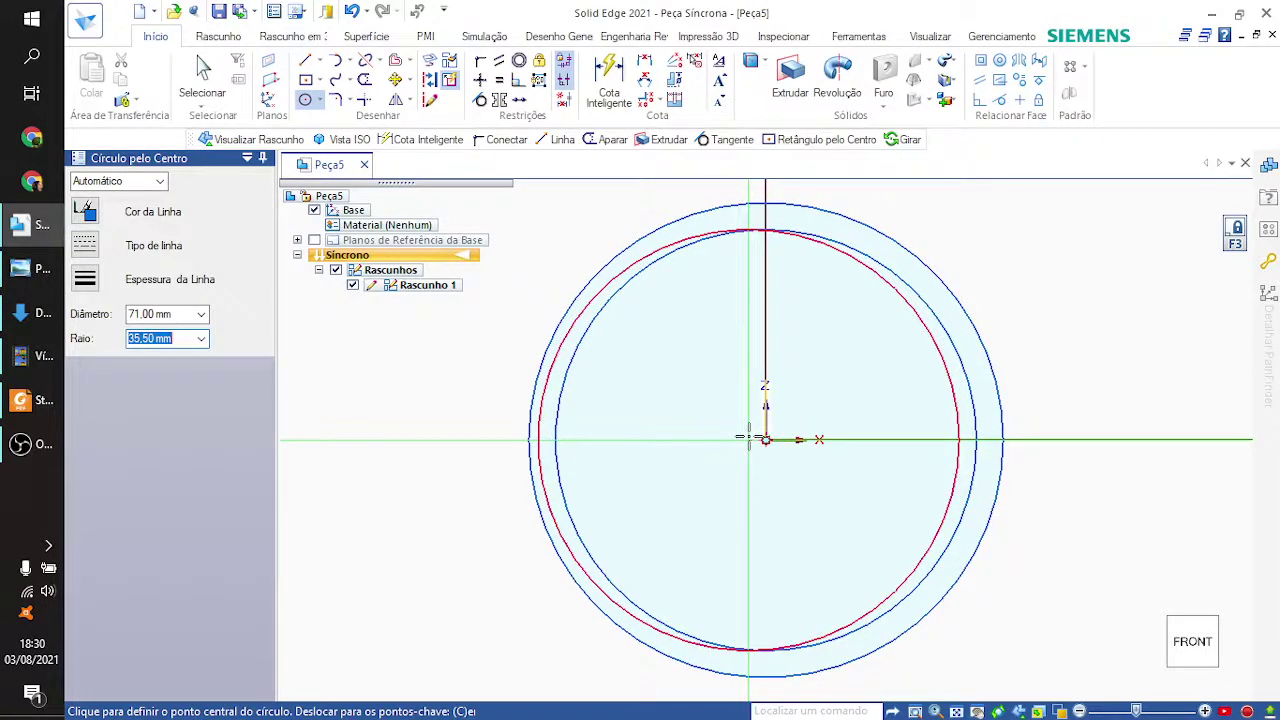
key("Escape")
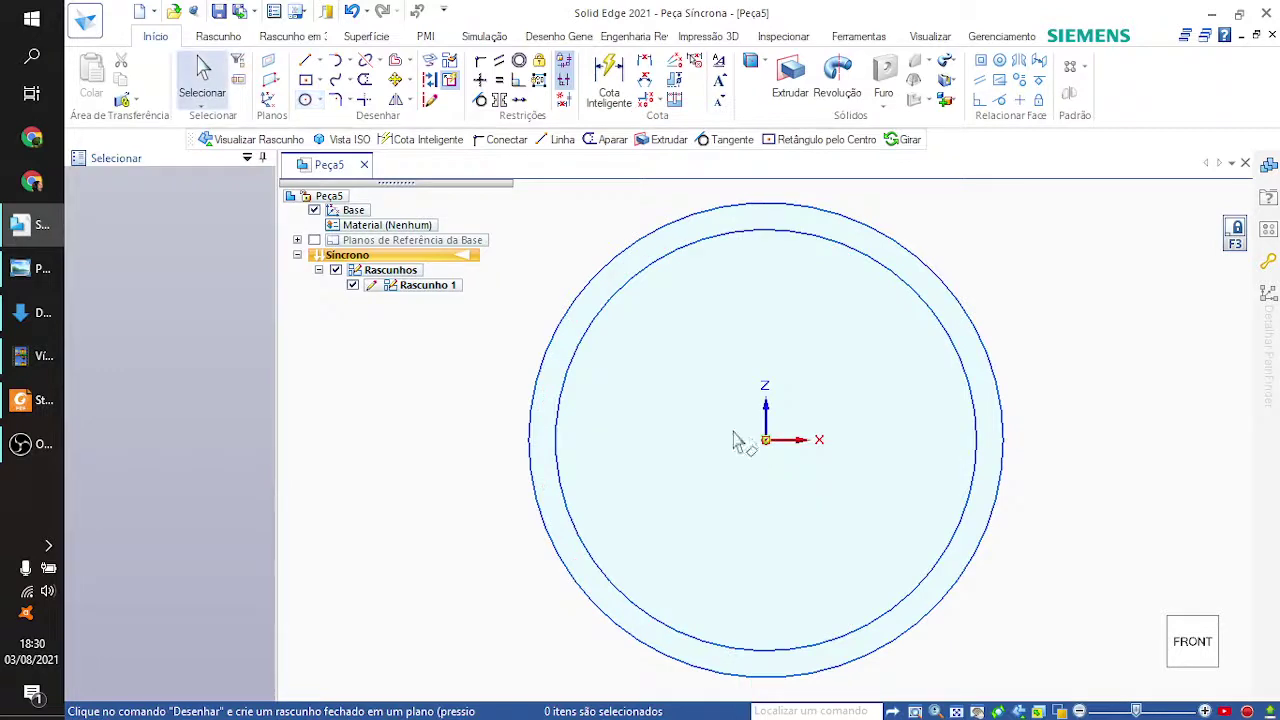
Step: Add diameter dimensions to the inner and outer circles, placing both outside the ring
left_click(845, 251)
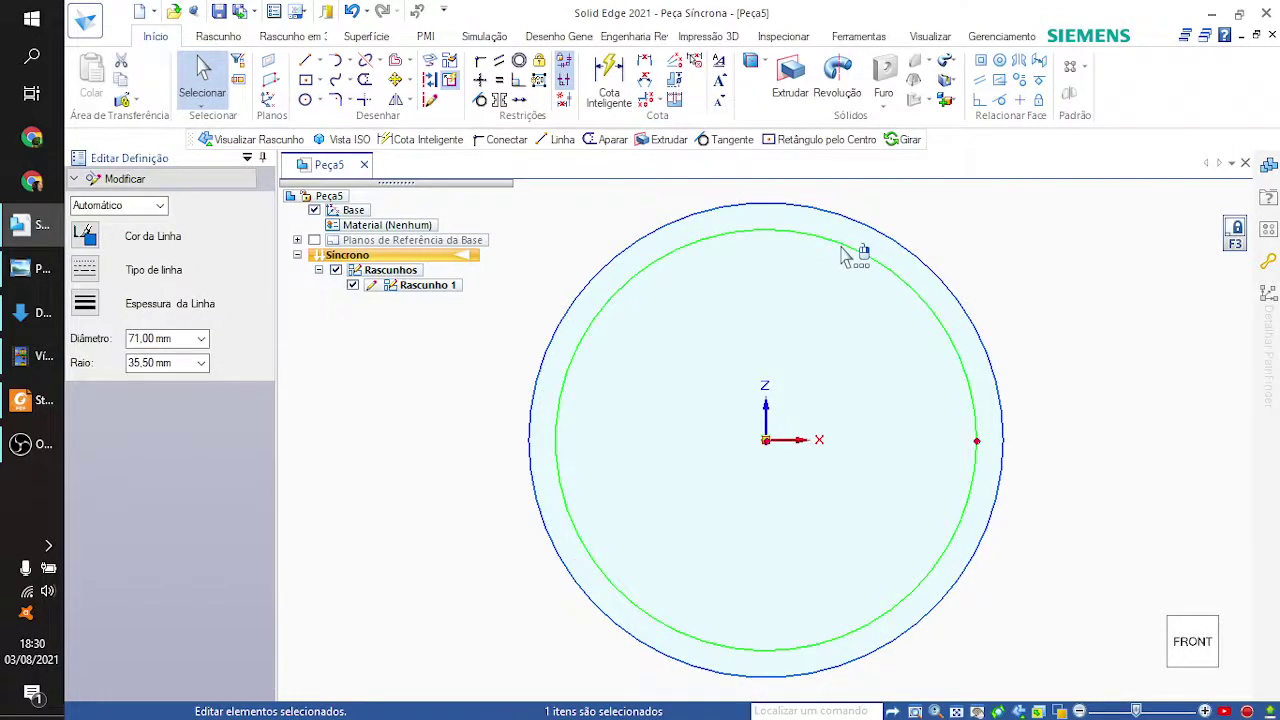
left_click(609, 90)
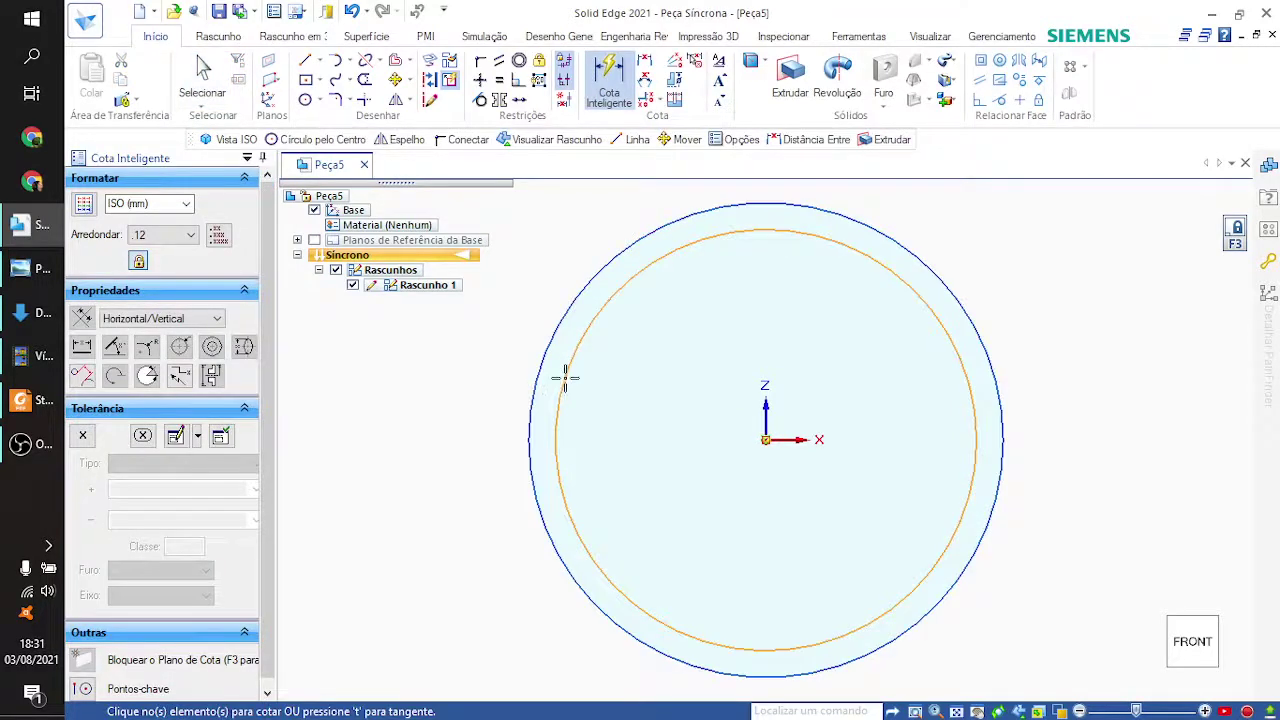
left_click(565, 373)
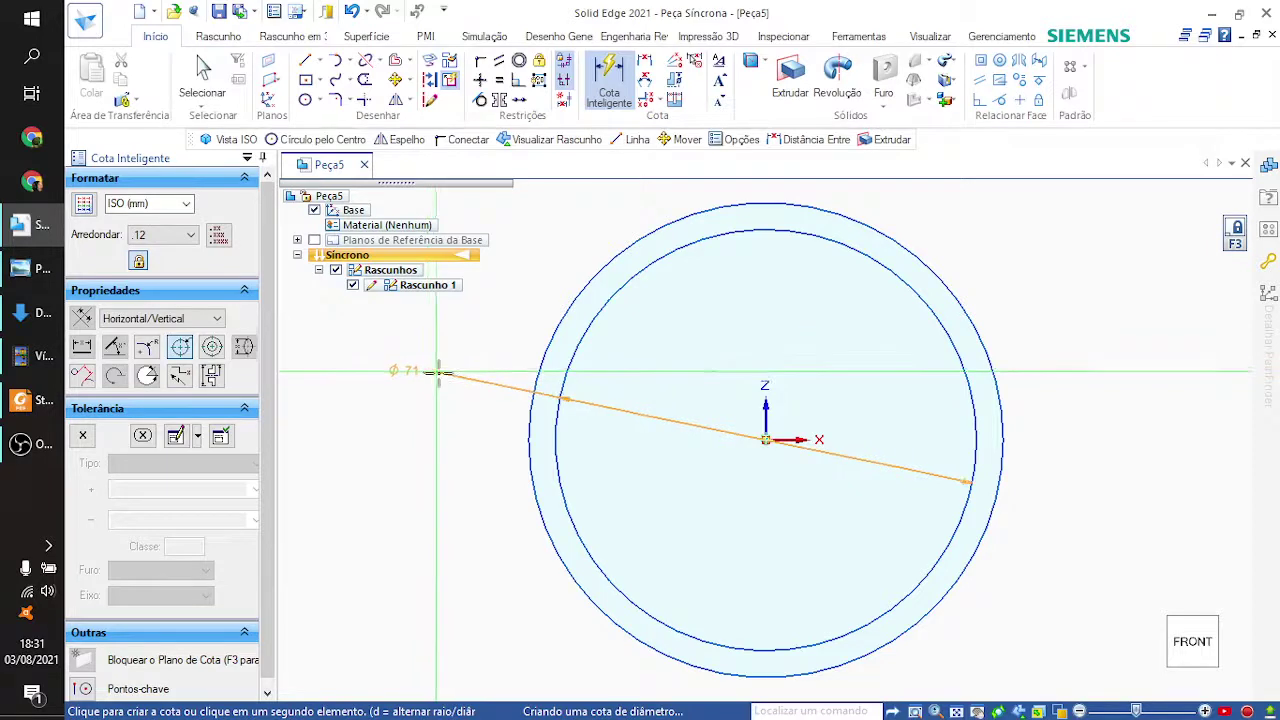
left_click(428, 376)
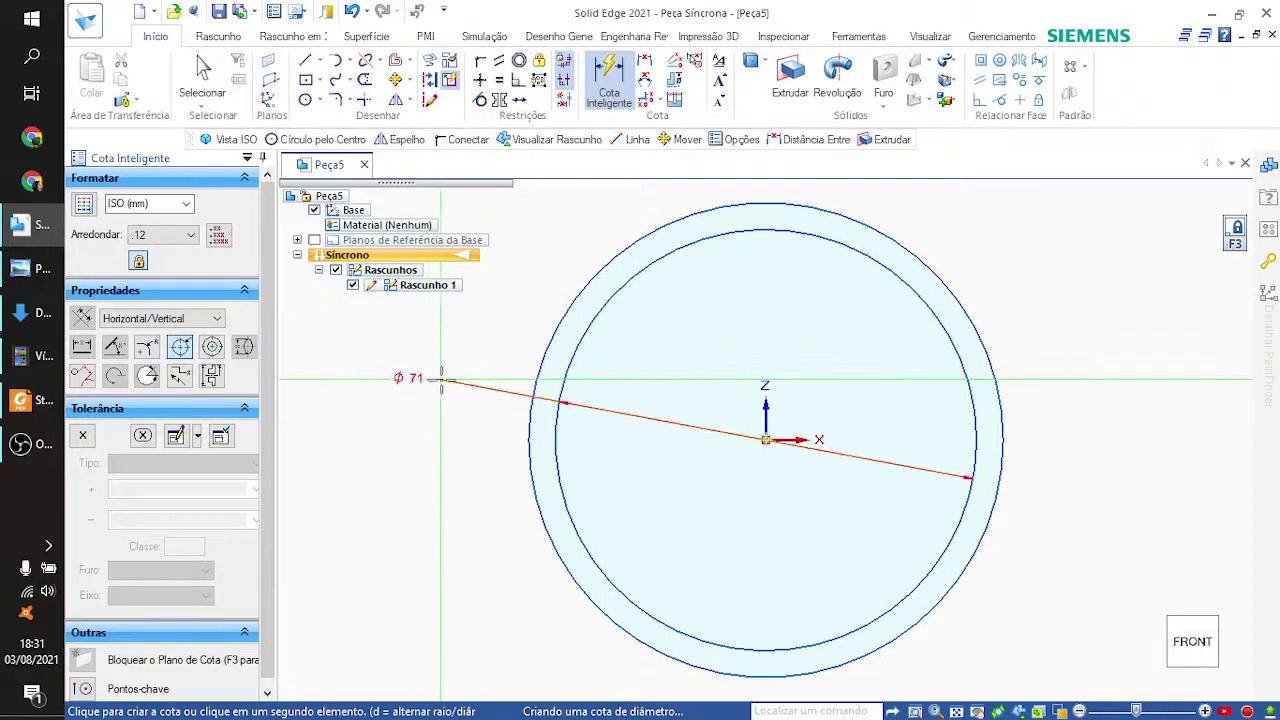
left_click(564, 314)
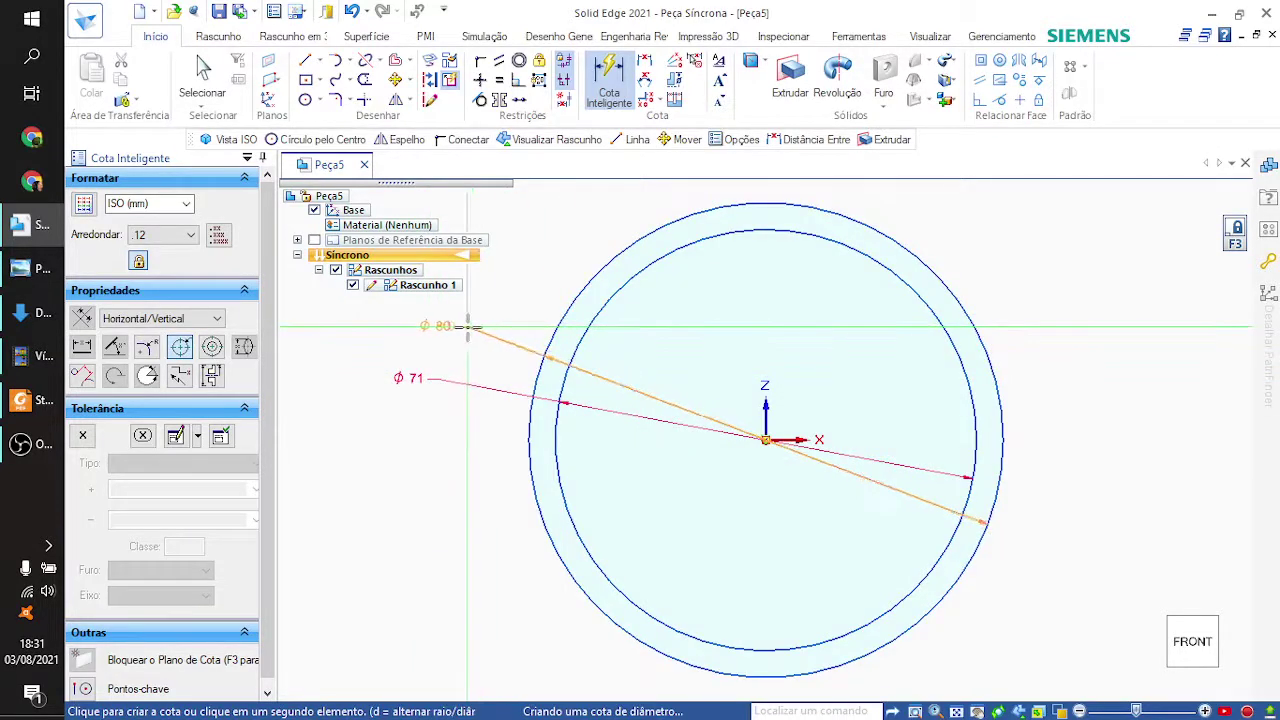
left_click(445, 326)
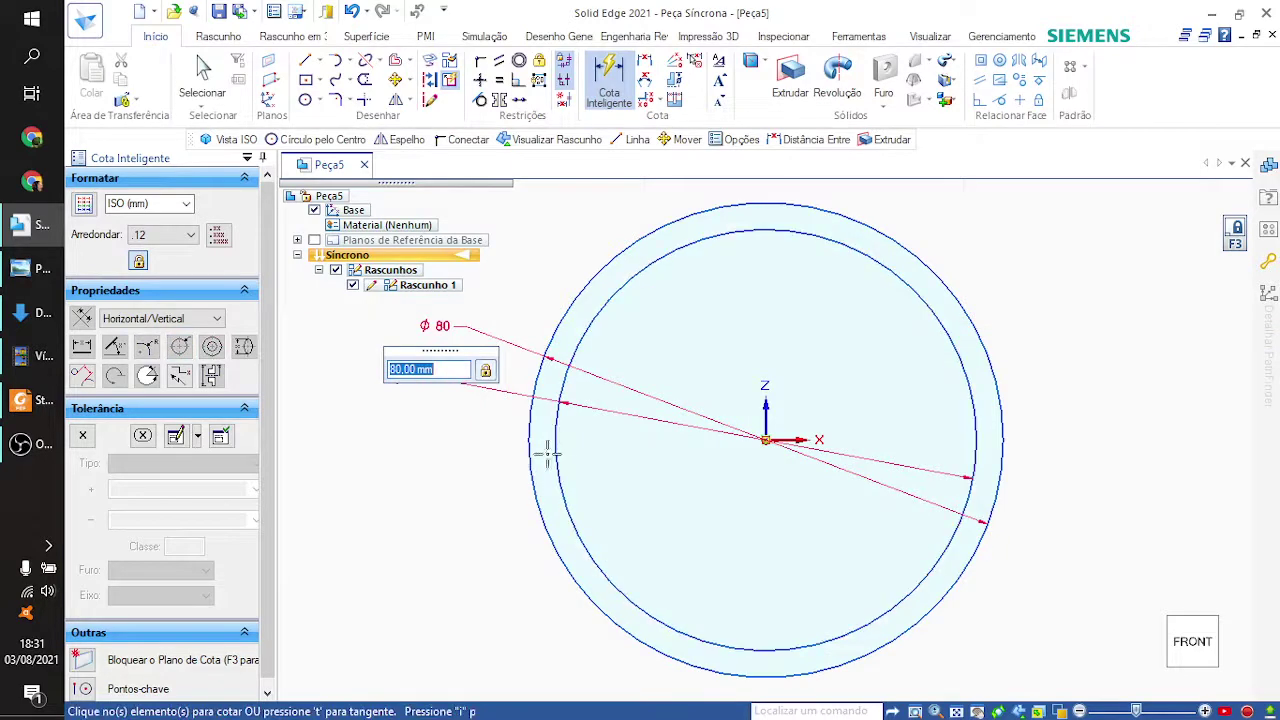
scroll(575, 452, "down", 2)
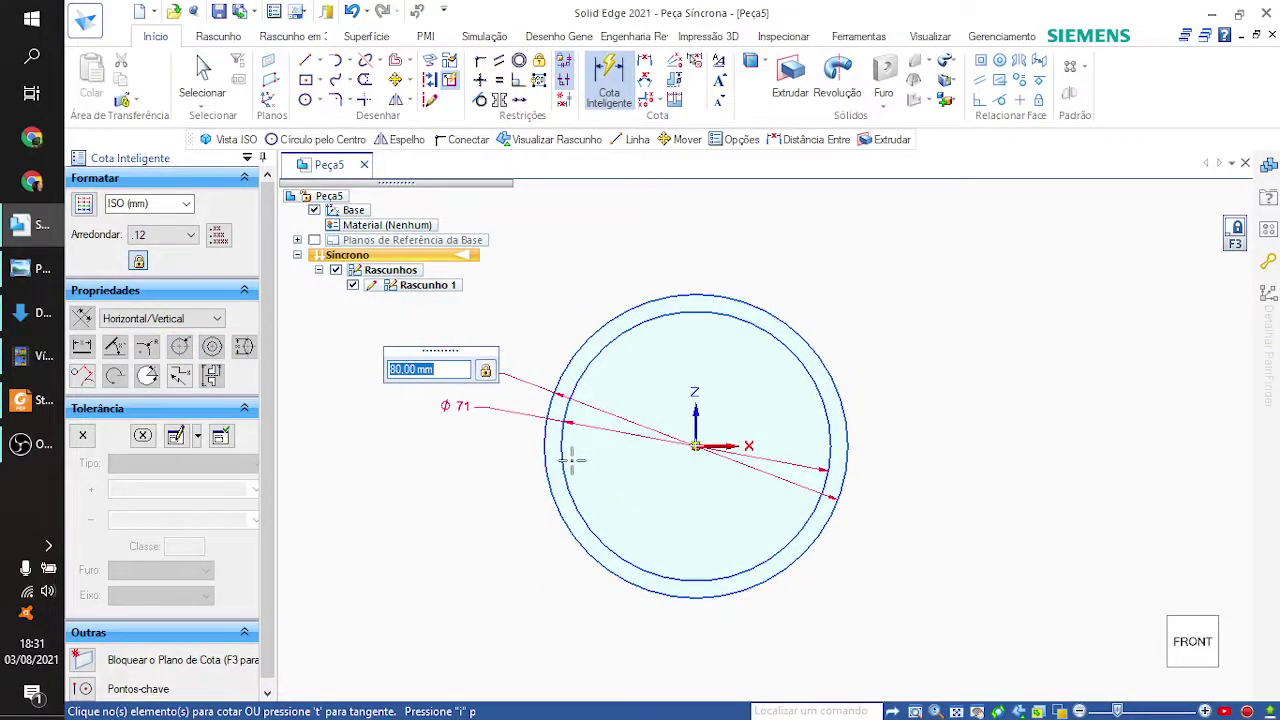
Step: Check the dimensions of the upper lugs and their holes in the PROVA.png reference drawing
key("alt+Tab")
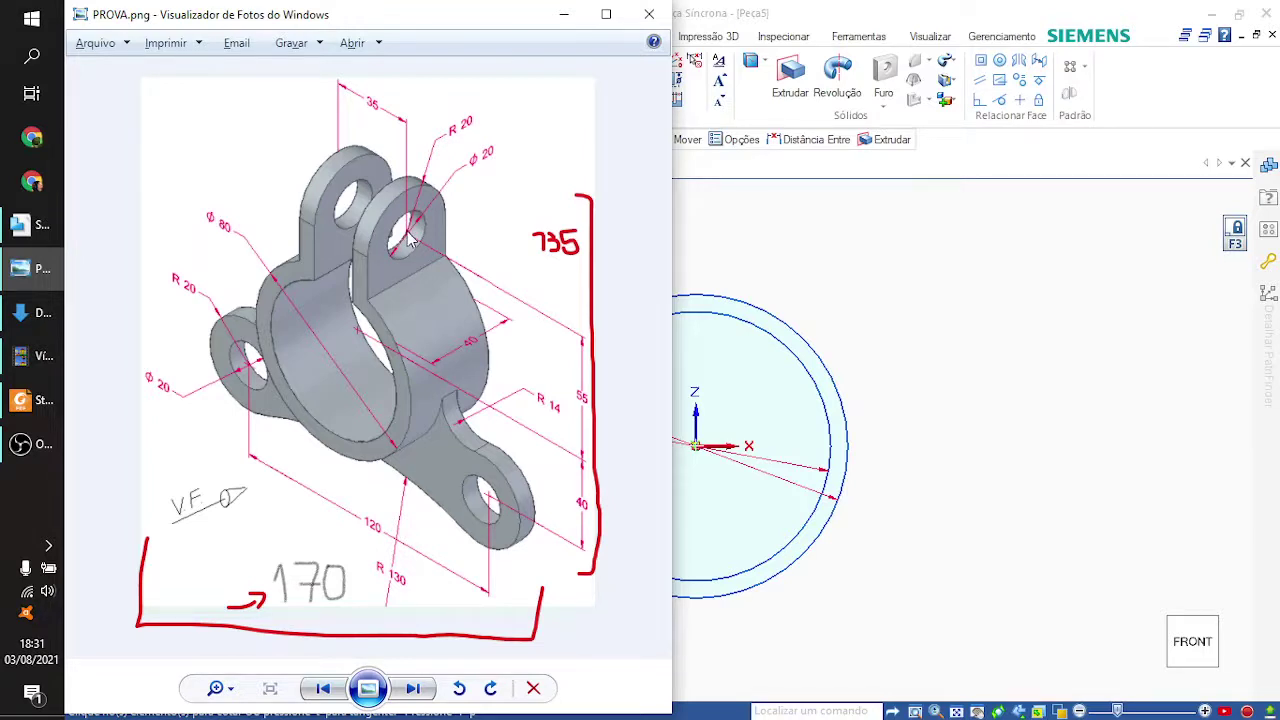
left_click(1020, 334)
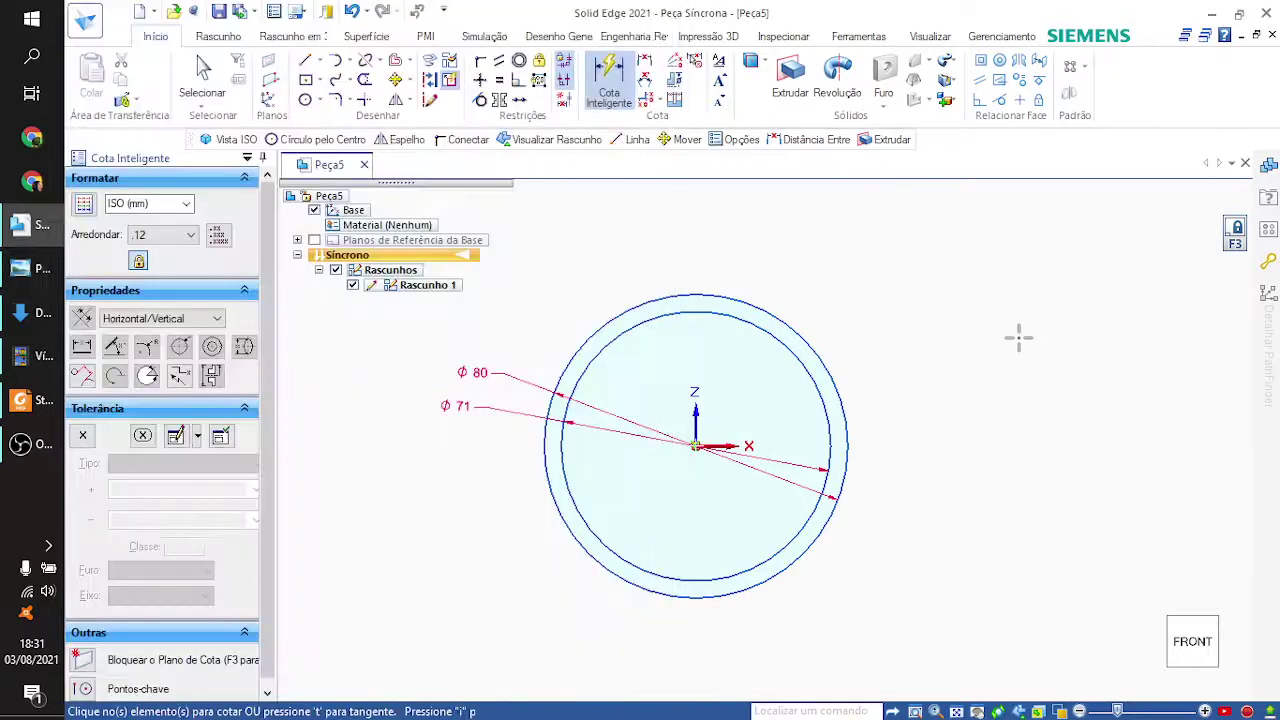
left_click(318, 61)
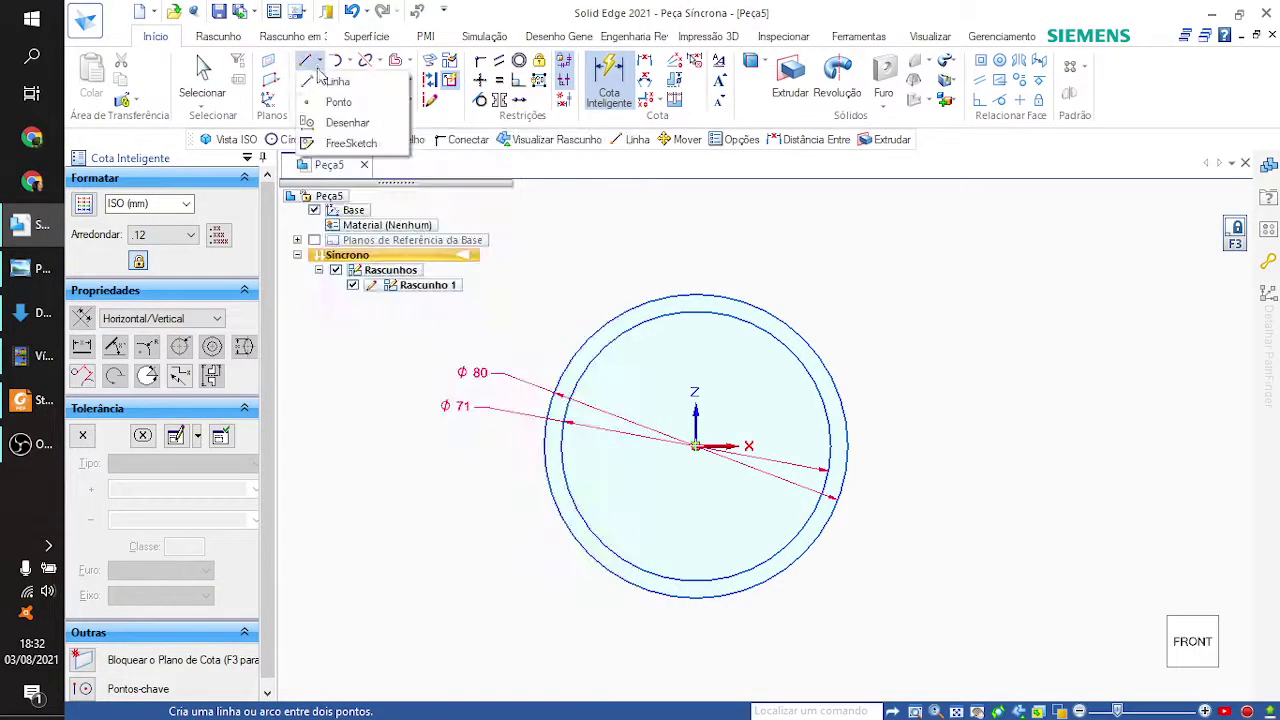
left_click(318, 104)
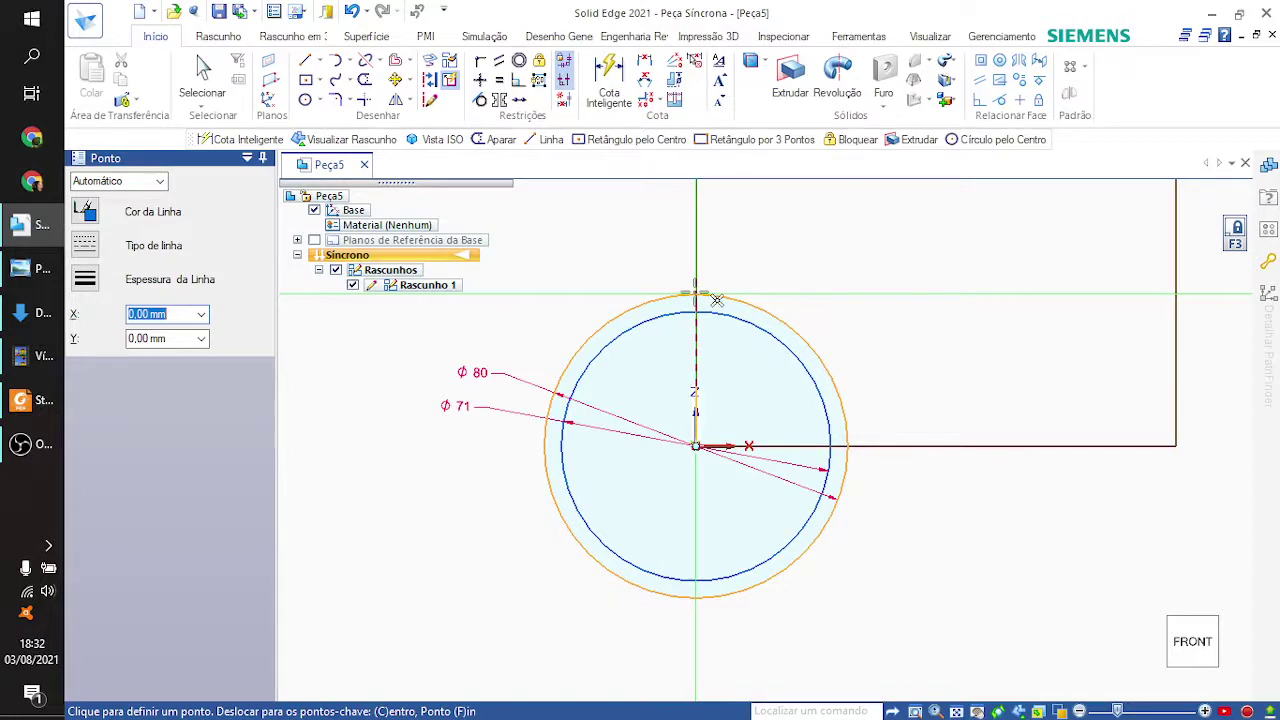
key("alt+Tab")
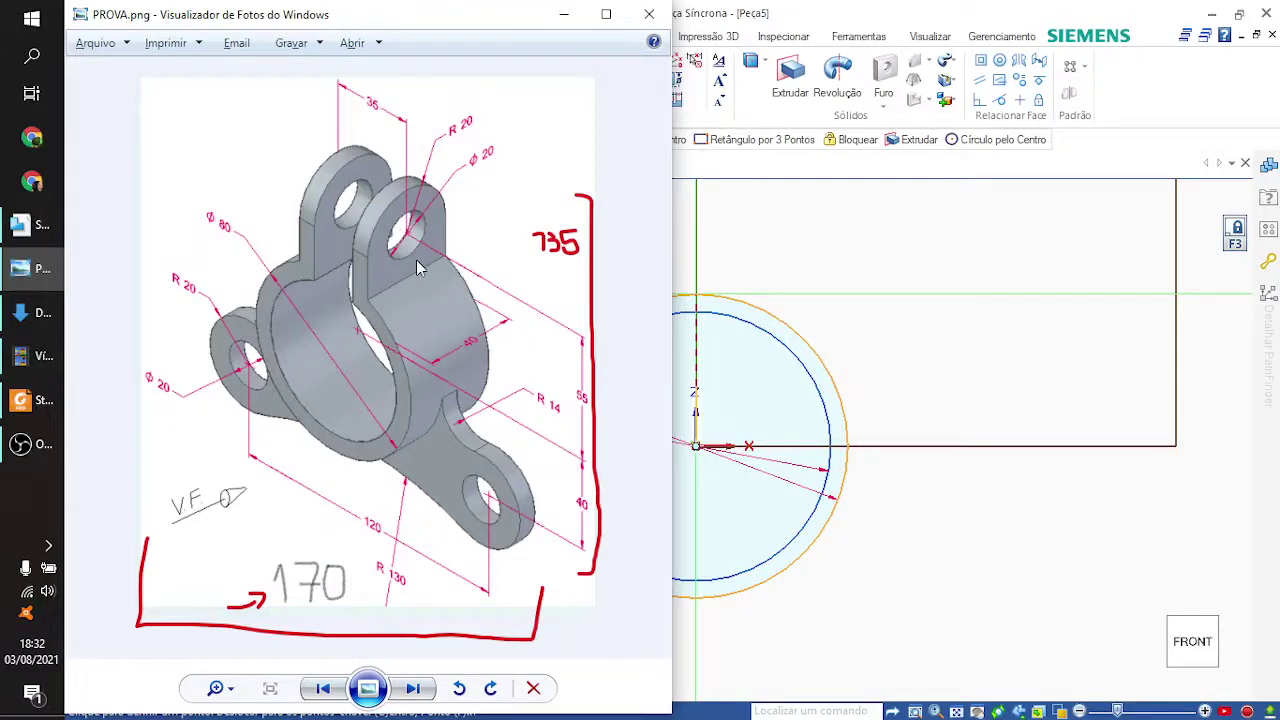
key("alt+Tab")
Step: Draw a 20 mm vertical line upward from the outer circle's topmost point, aligned with the vertical axis
scroll(688, 290, "up", 3)
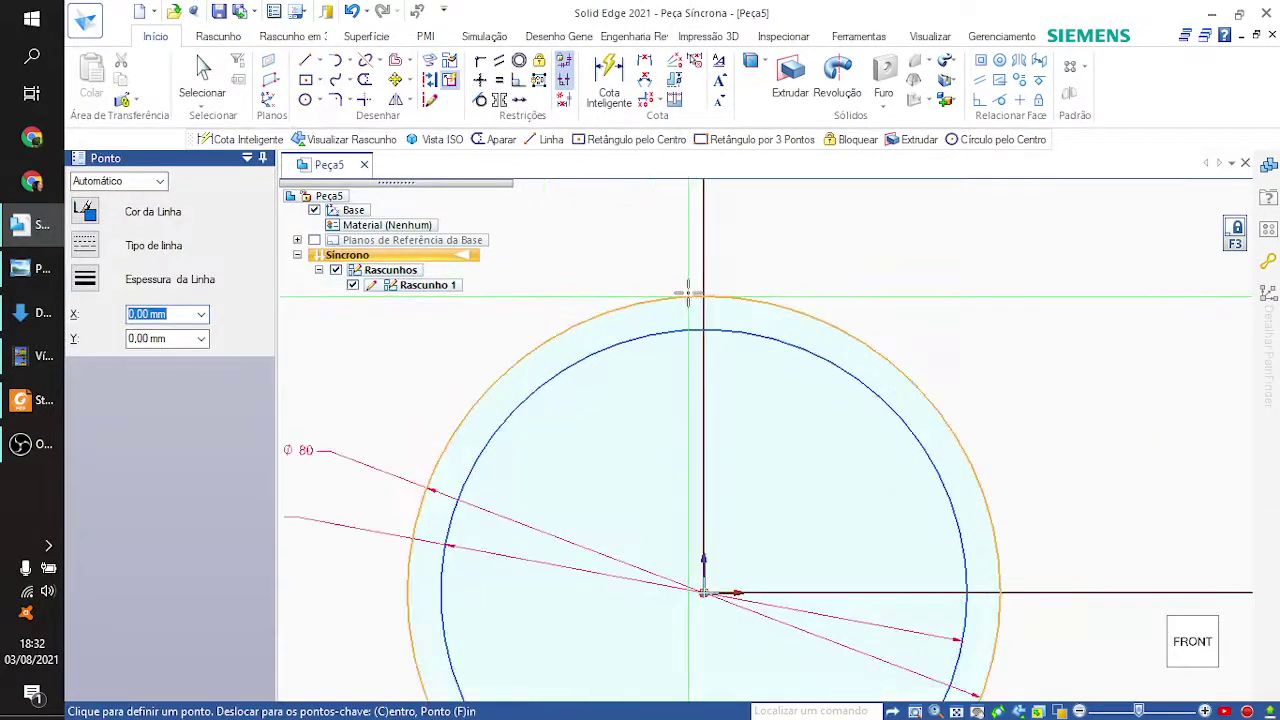
middle_click_drag(686, 186, 701, 397, "shift")
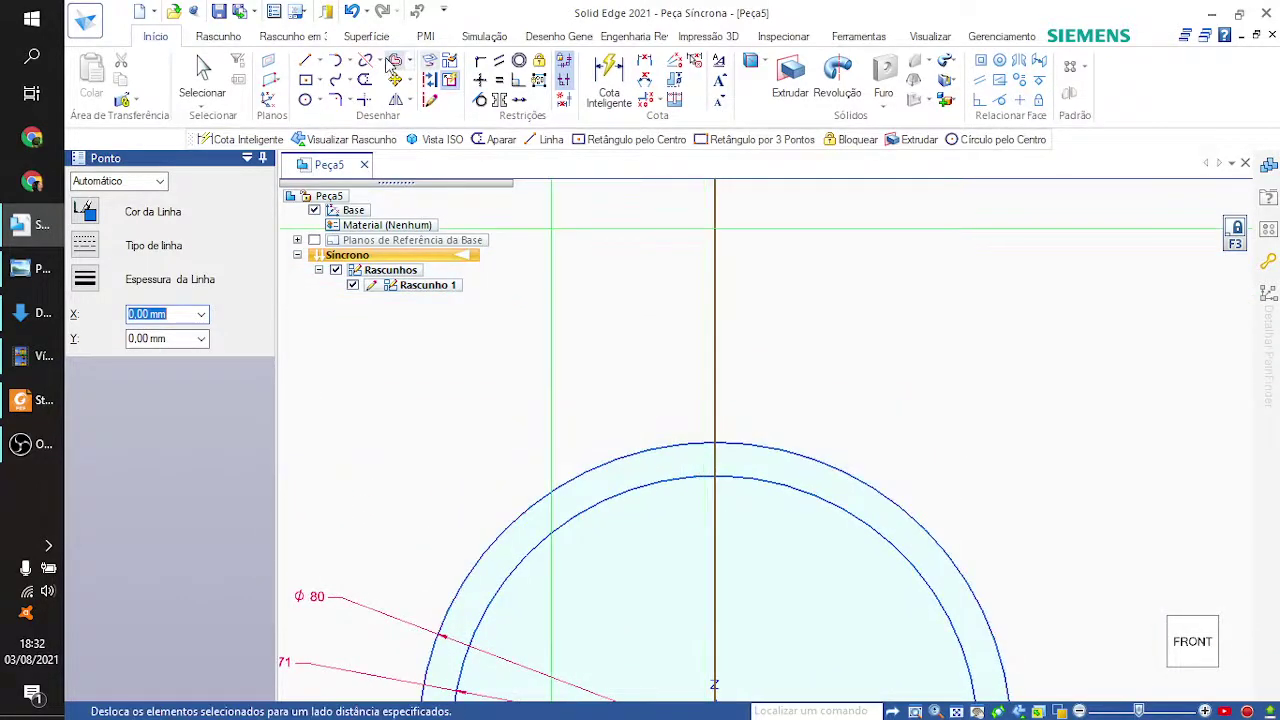
left_click(305, 61)
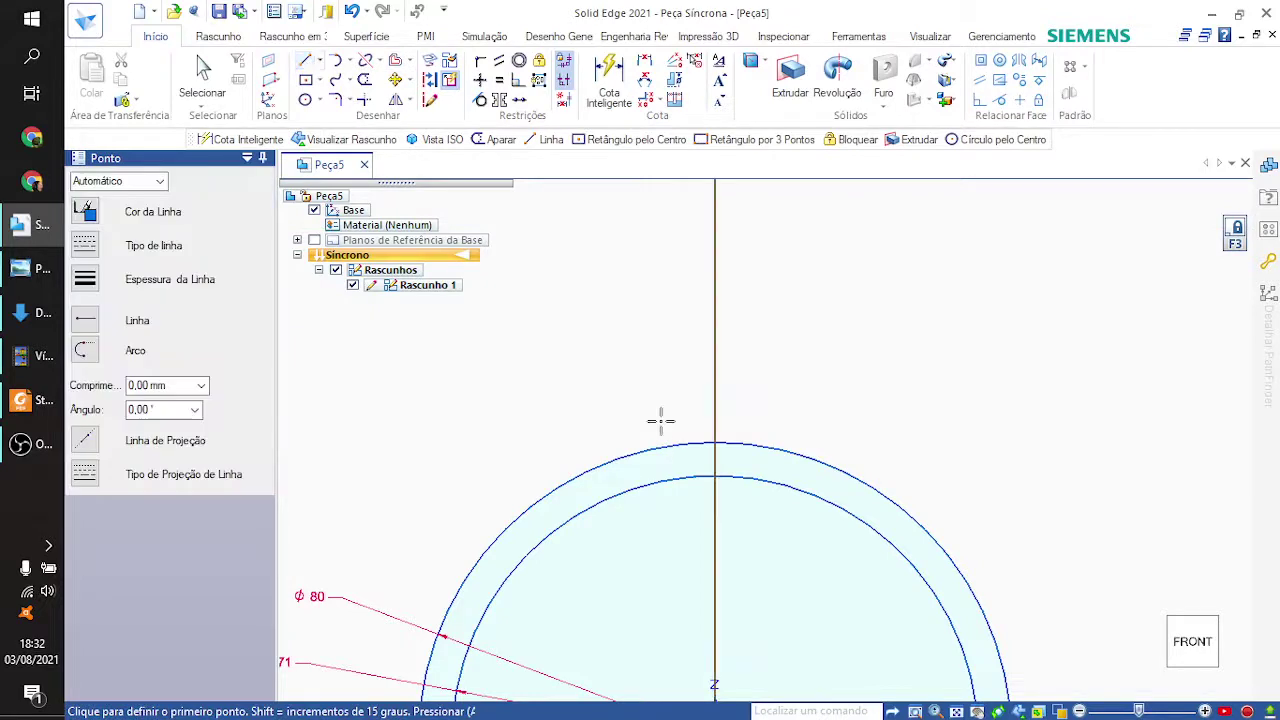
scroll(660, 420, "down", 3)
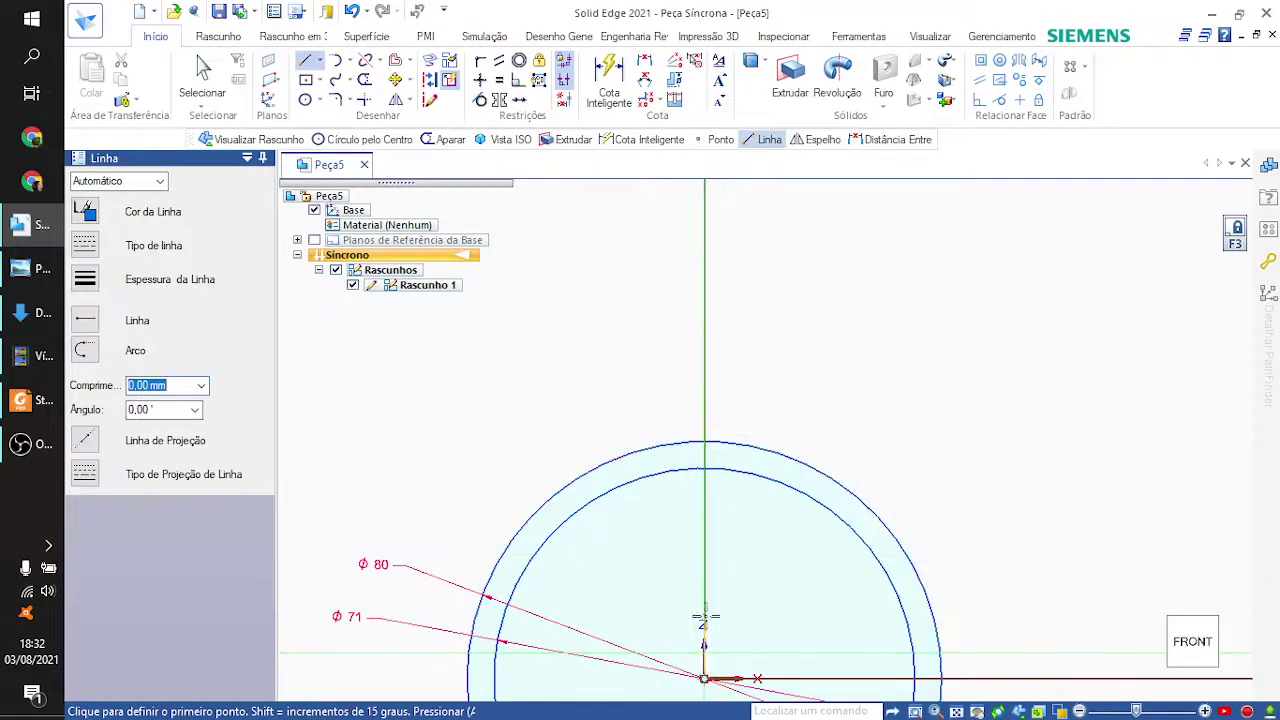
scroll(708, 447, "up", 3)
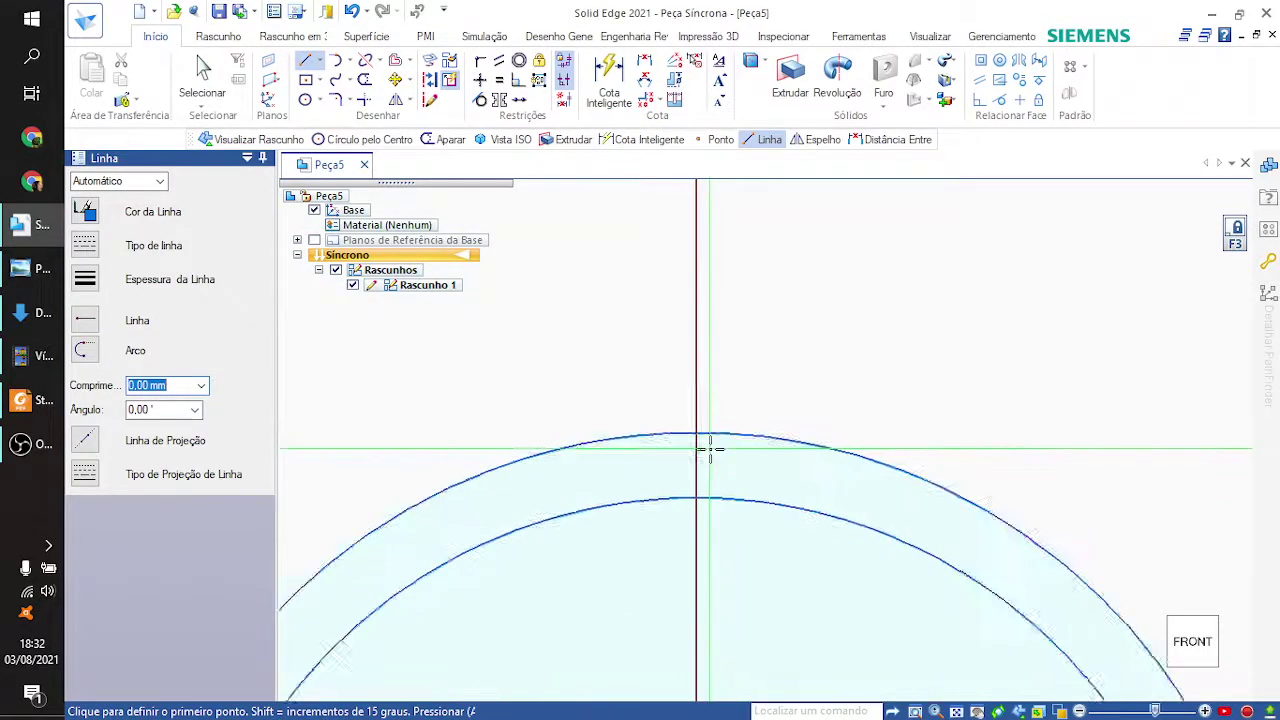
scroll(709, 447, "up", 3)
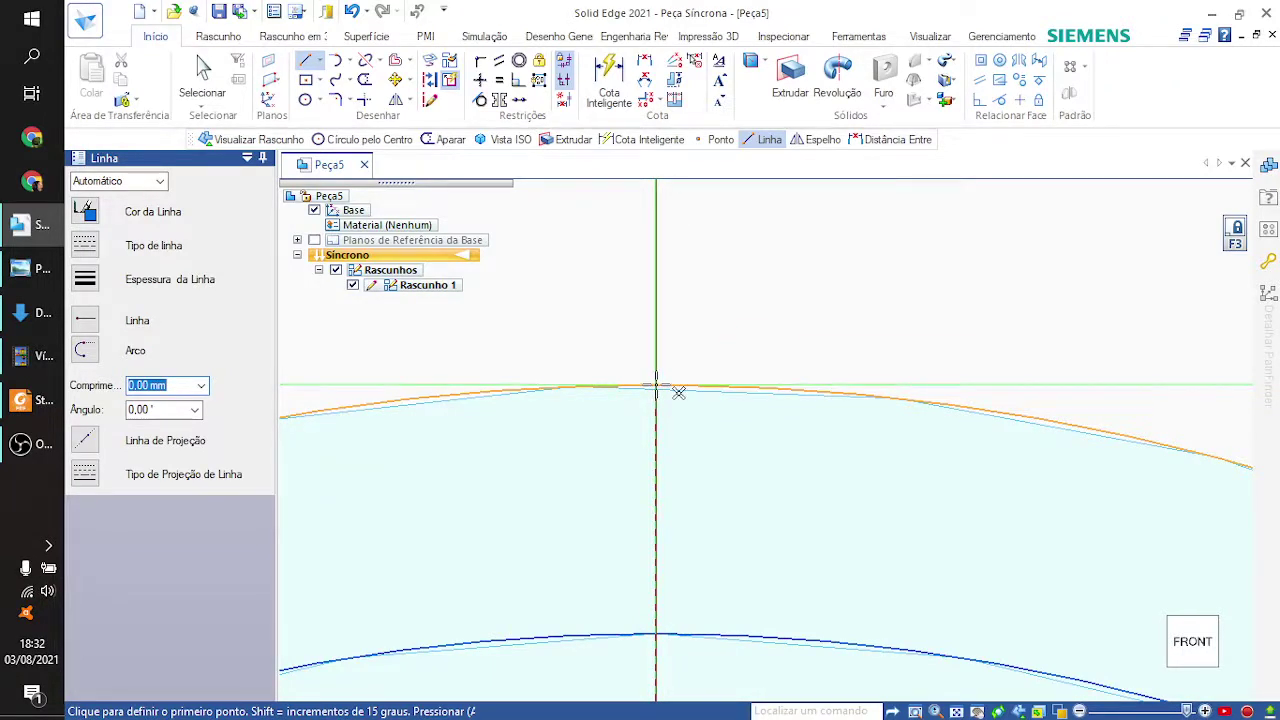
left_click(656, 385)
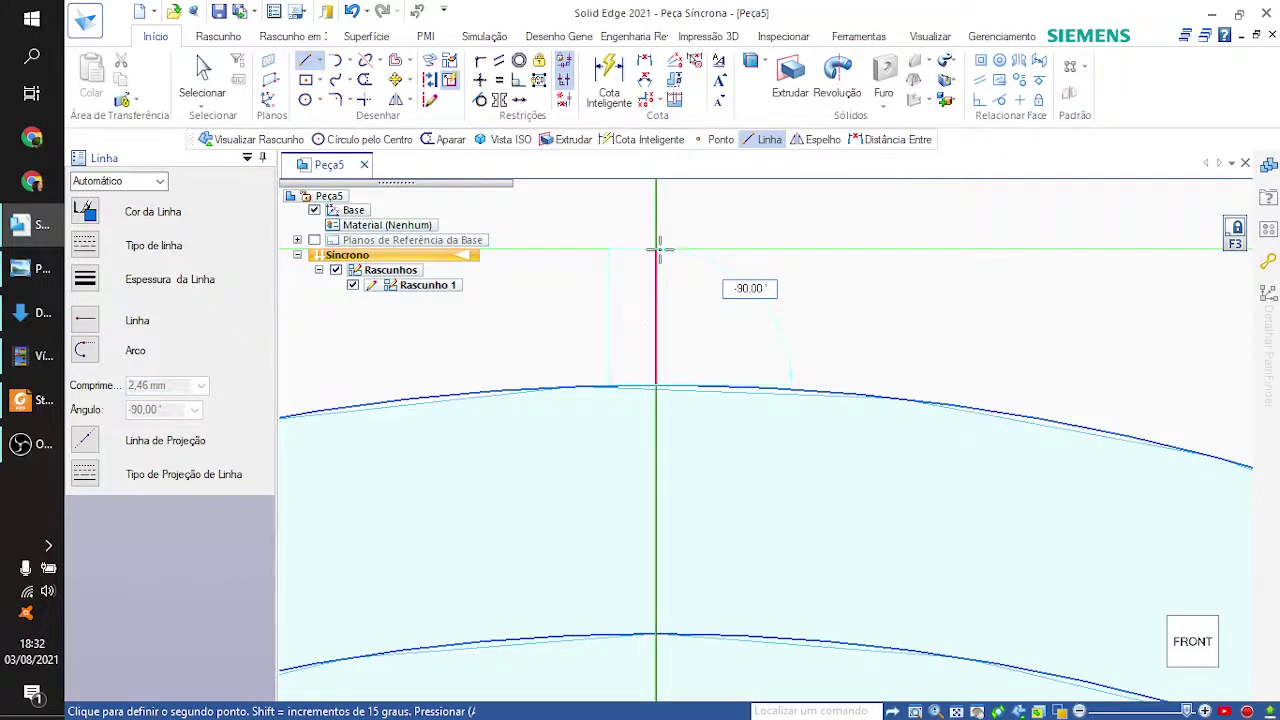
type("20")
key("Tab")
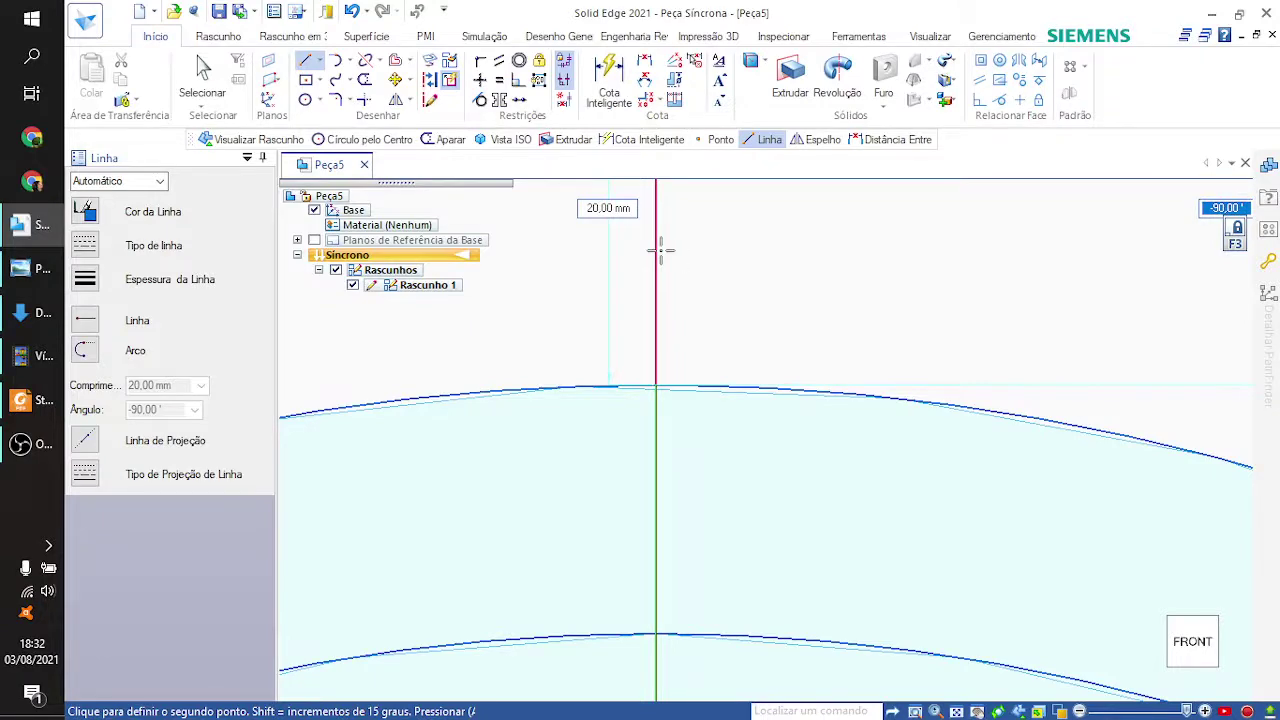
key("Return")
scroll(660, 250, "down", 3)
scroll(660, 250, "up", 2)
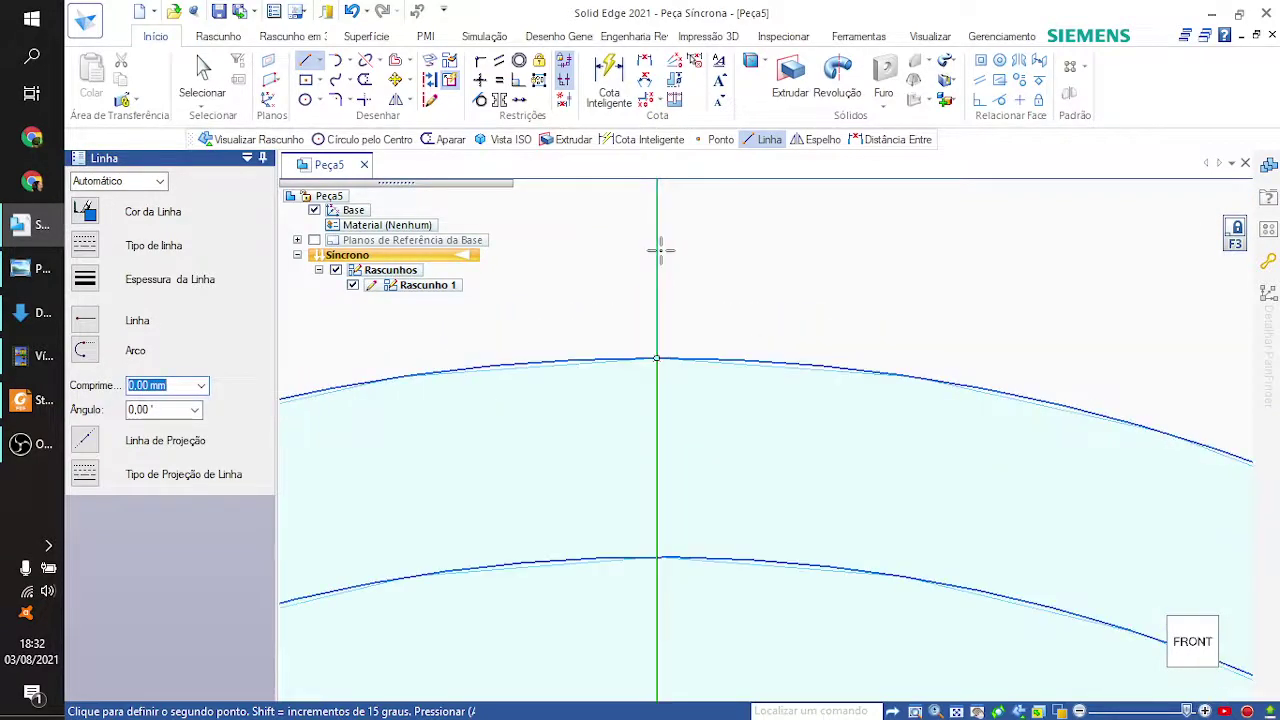
left_click(660, 250)
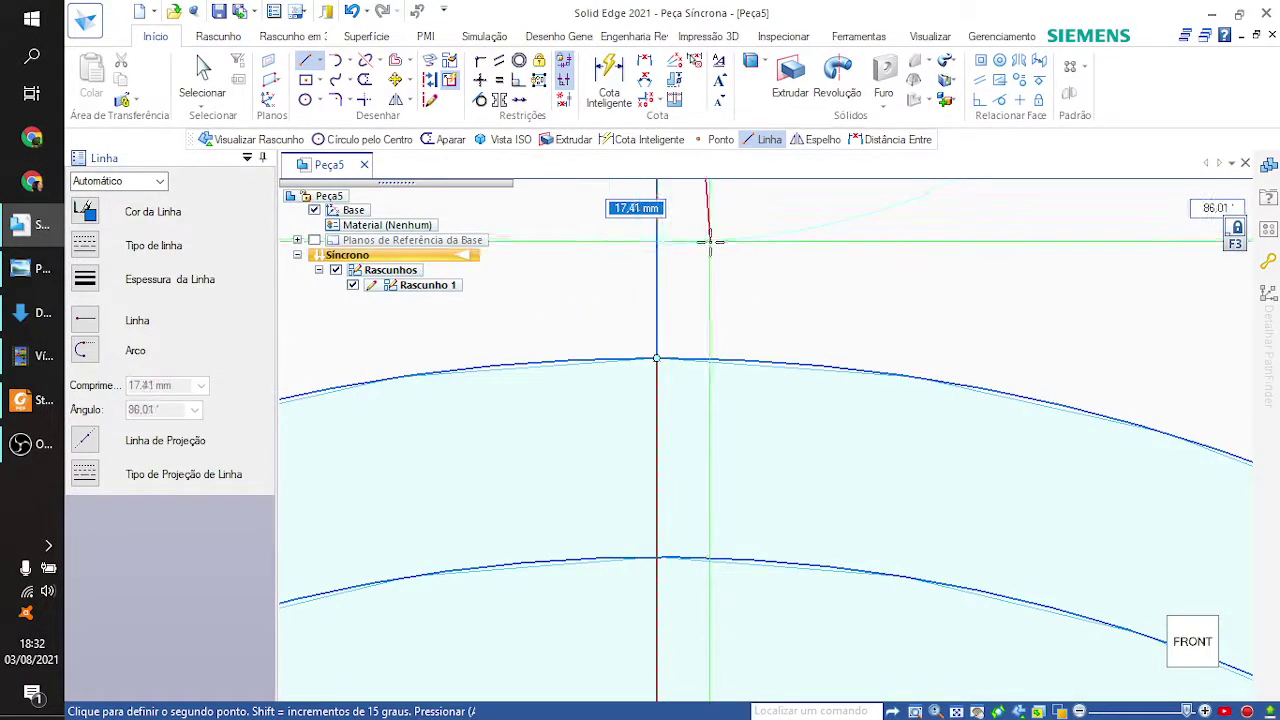
key("Escape")
key("Escape")
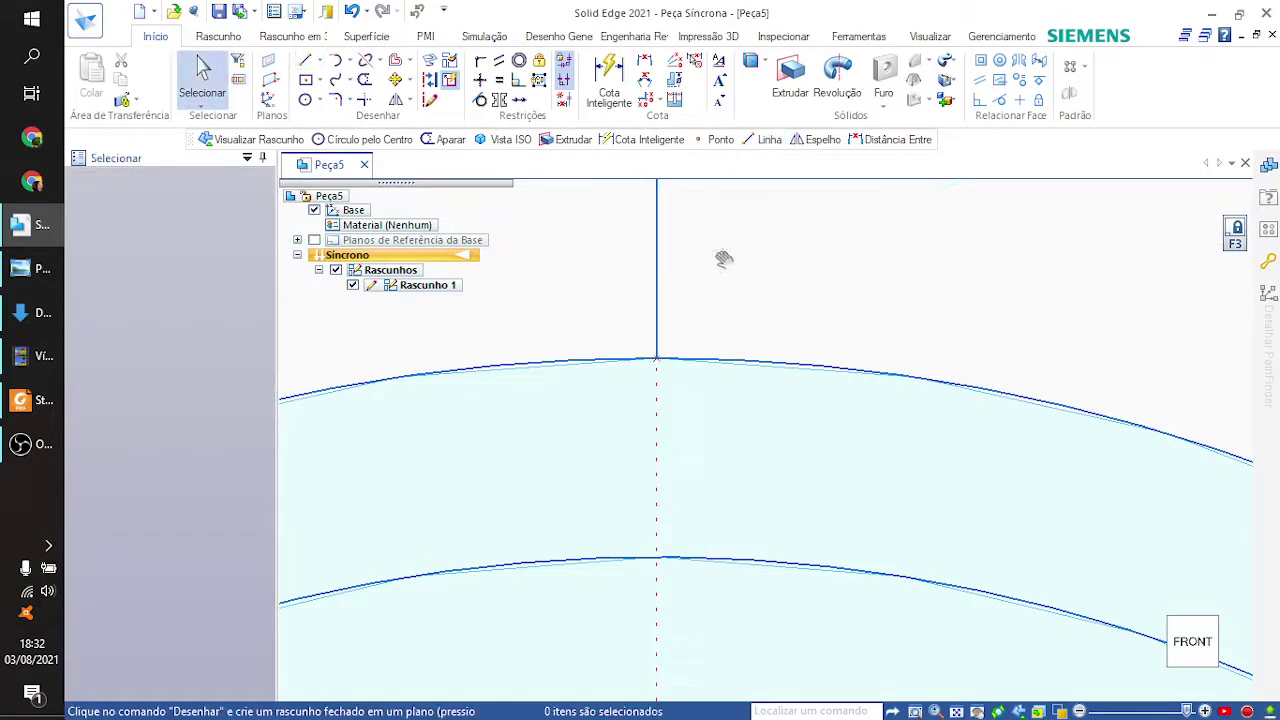
Step: Try to apply a tangent relation between the vertical line and the outer circle, and inspect where they meet
mouse_move(723, 257)
middle_mouse_down()
mouse_move(758, 422)
mouse_move(780, 449)
middle_mouse_up()
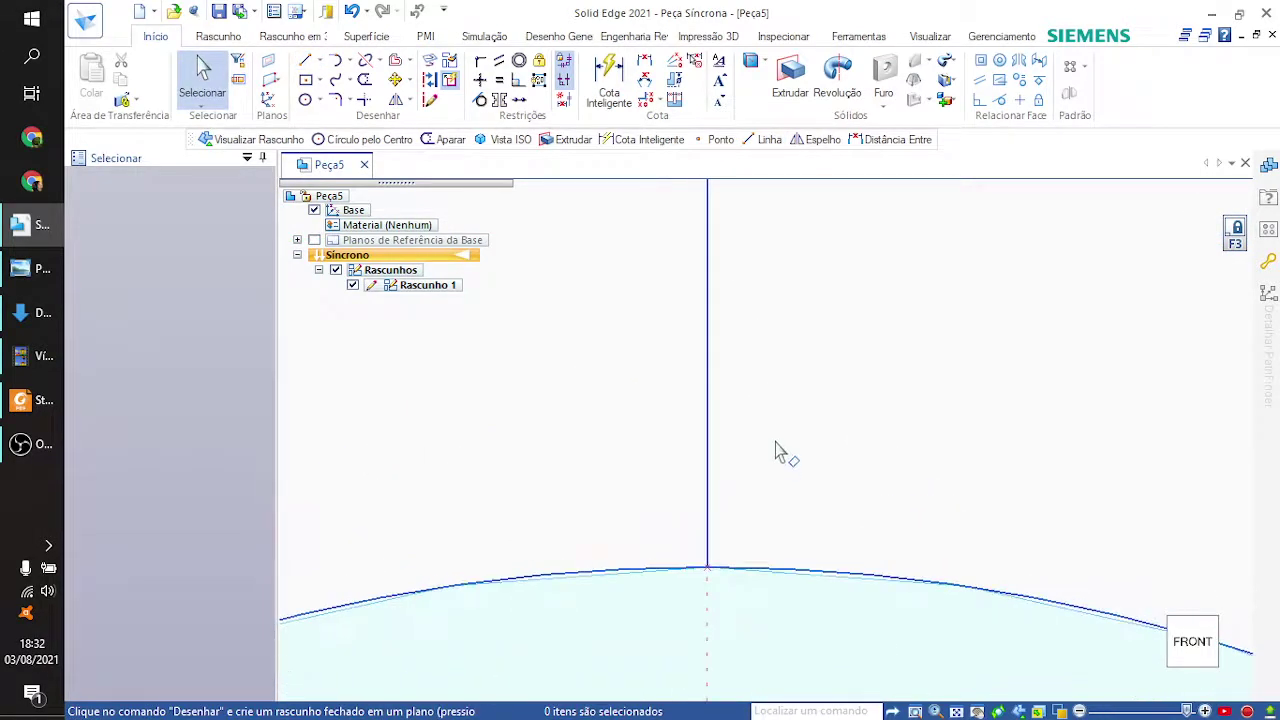
left_click(480, 103)
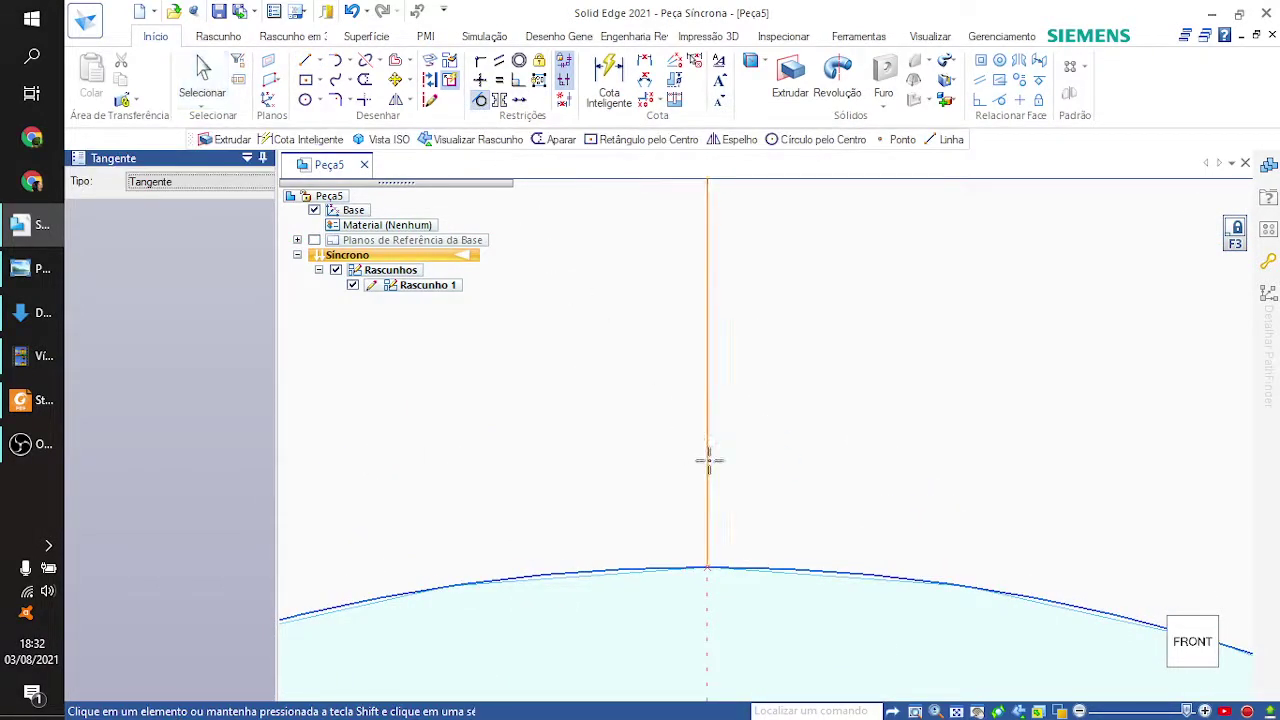
left_click(480, 103)
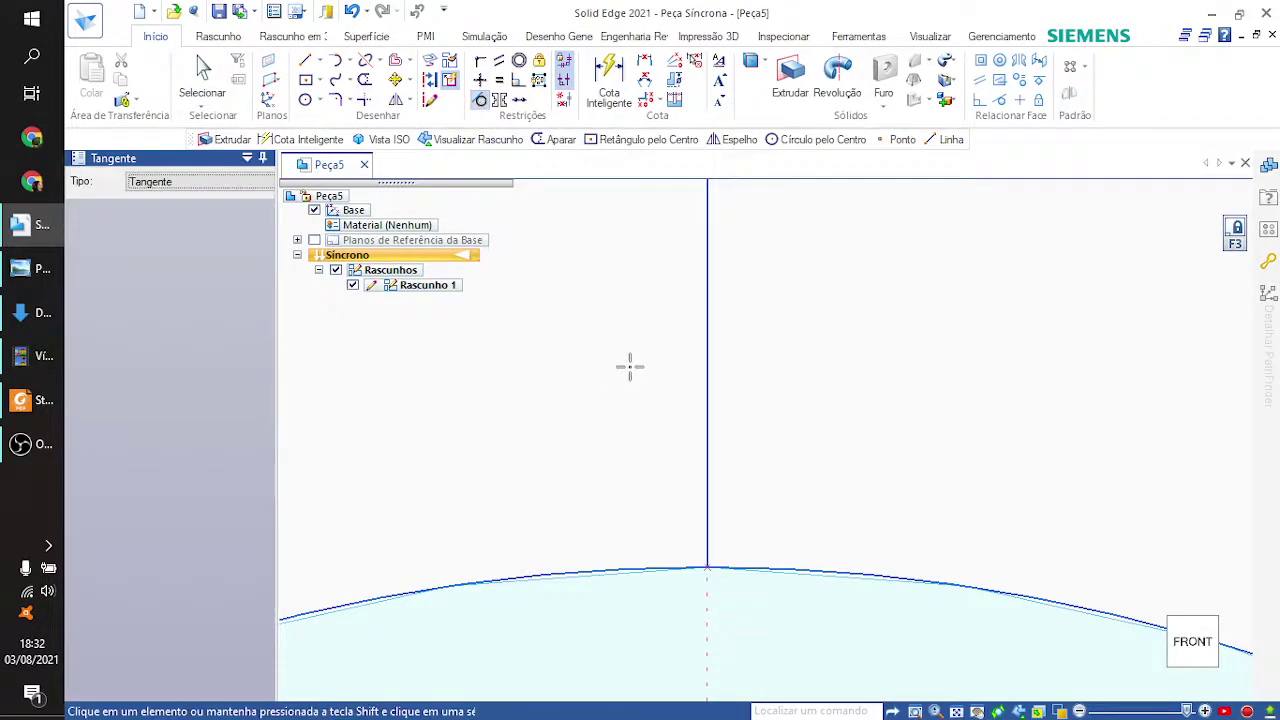
left_click(708, 470)
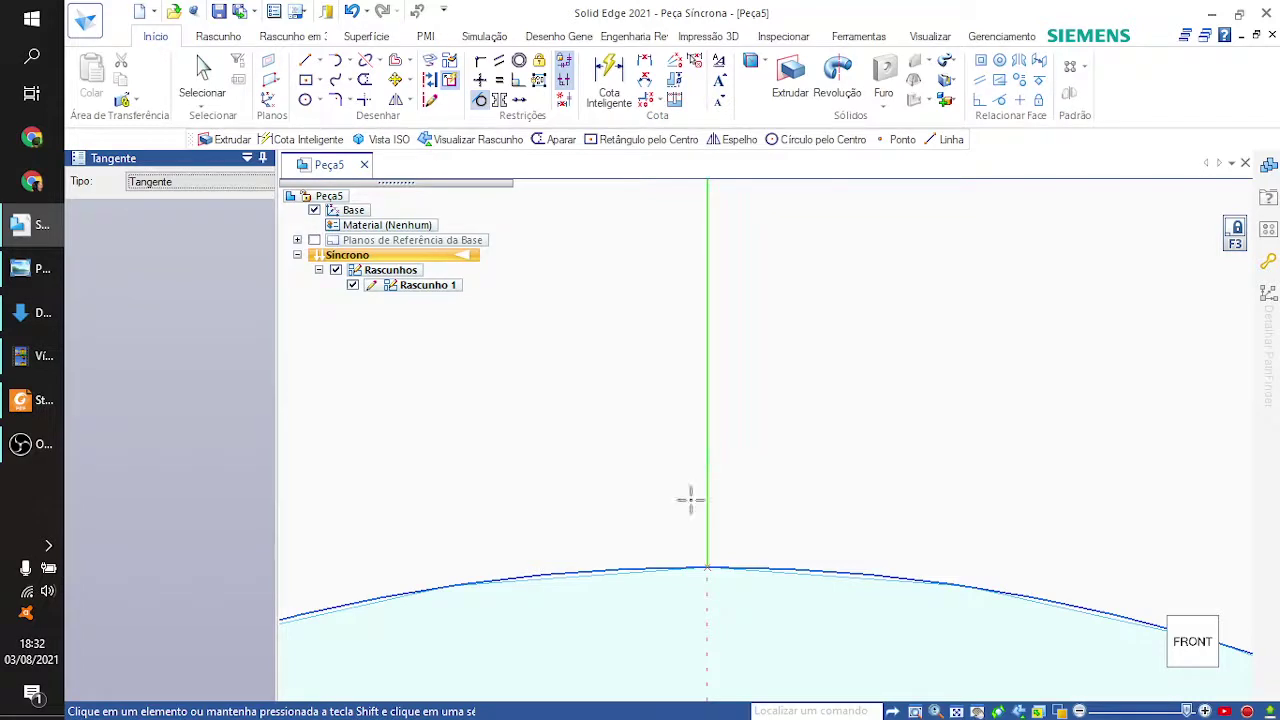
left_click(686, 567)
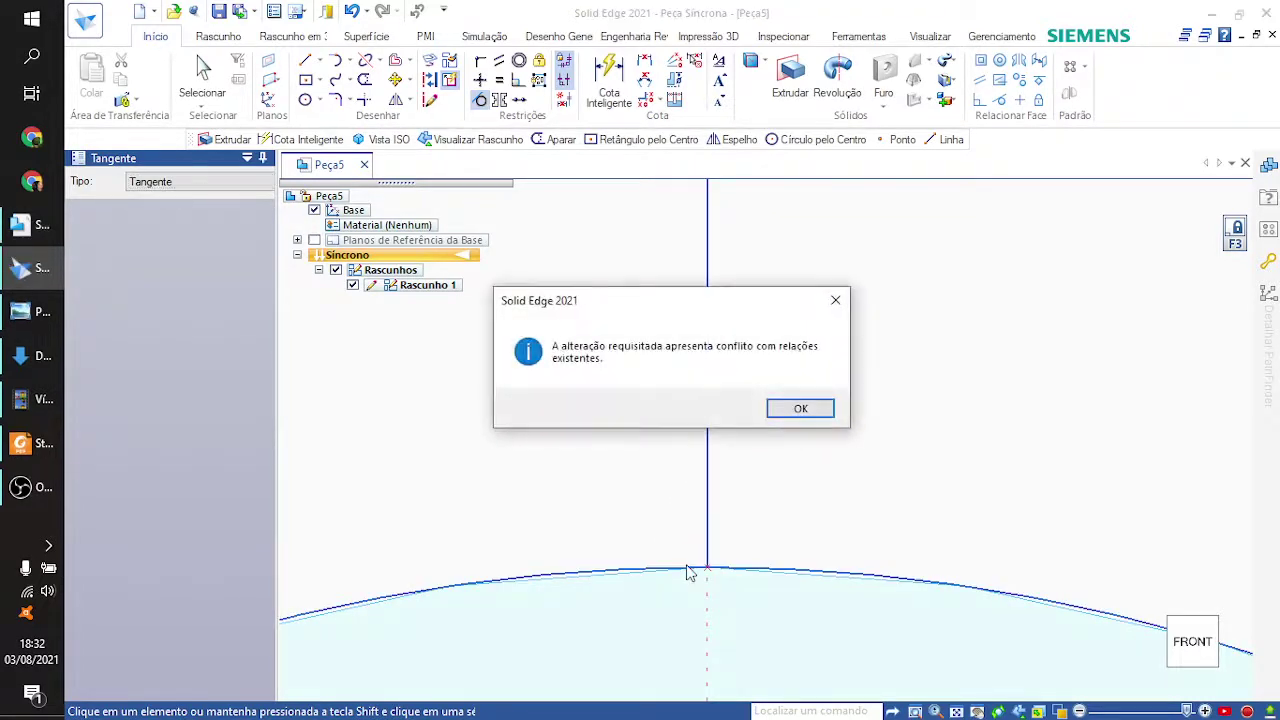
left_click(800, 408)
scroll(782, 597, "up", 1)
scroll(782, 597, "up", 1)
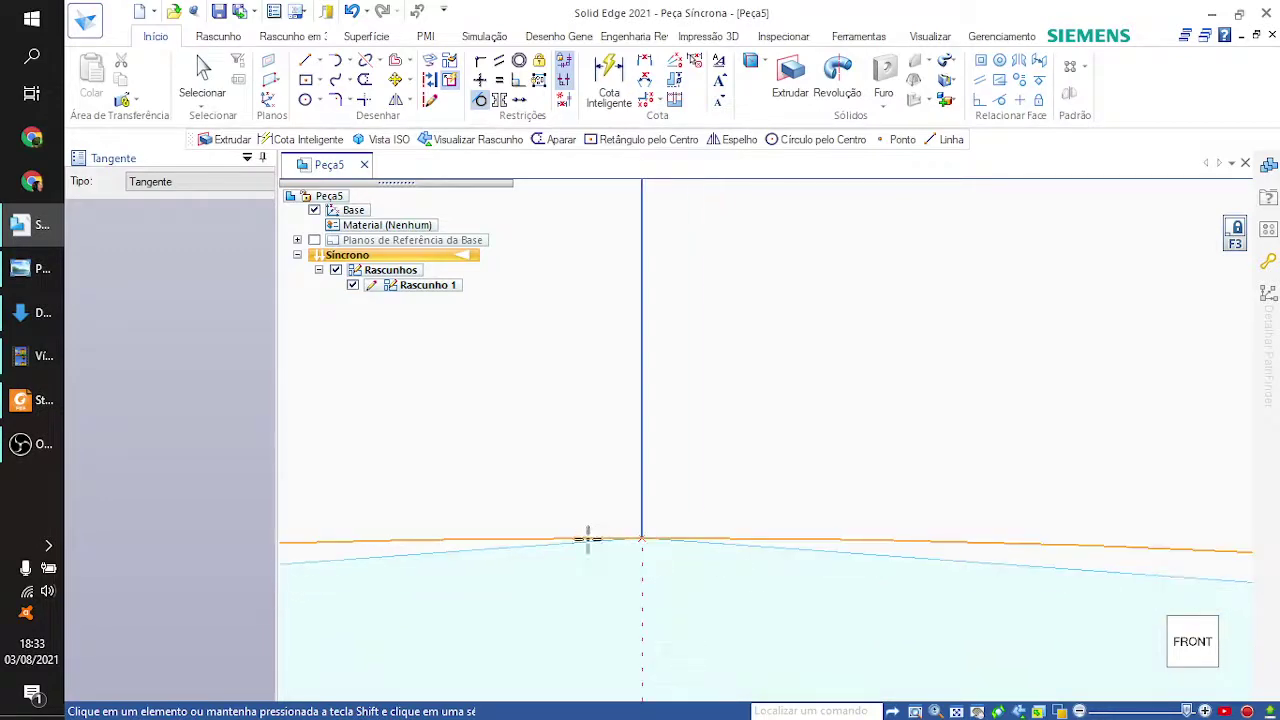
scroll(634, 560, "up", 2)
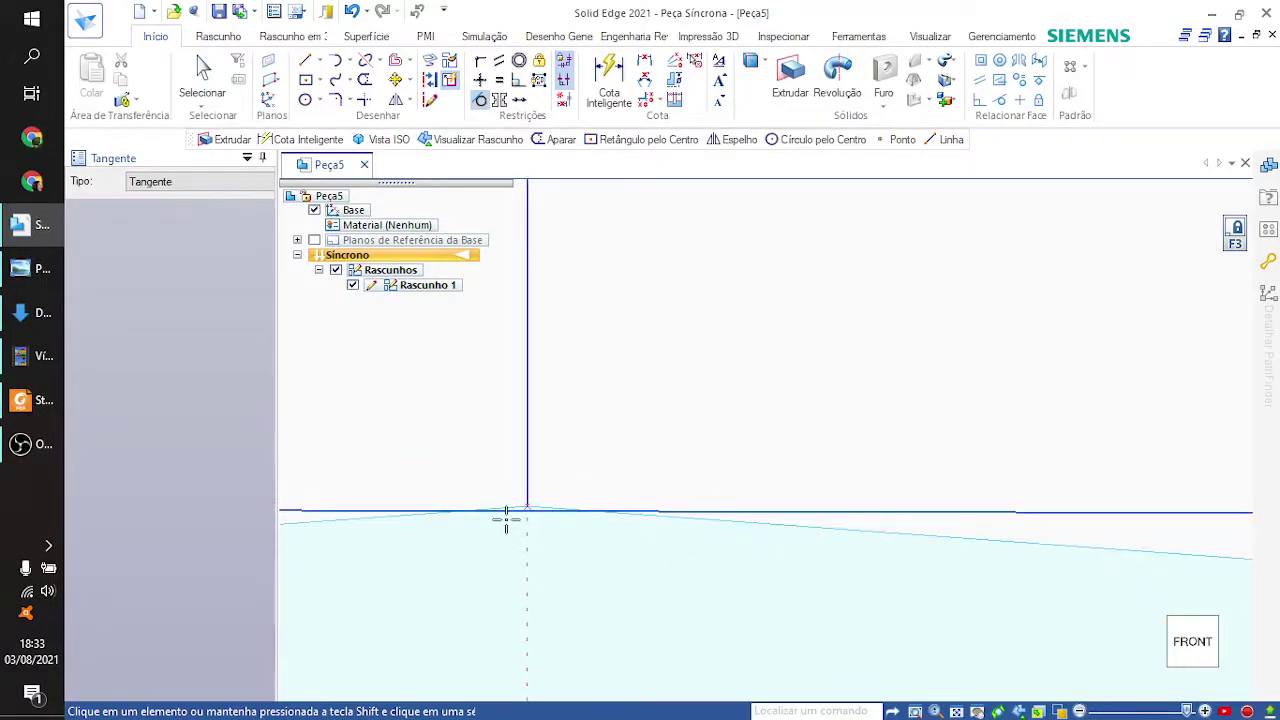
scroll(505, 500, "up", 1)
scroll(510, 520, "down", 4)
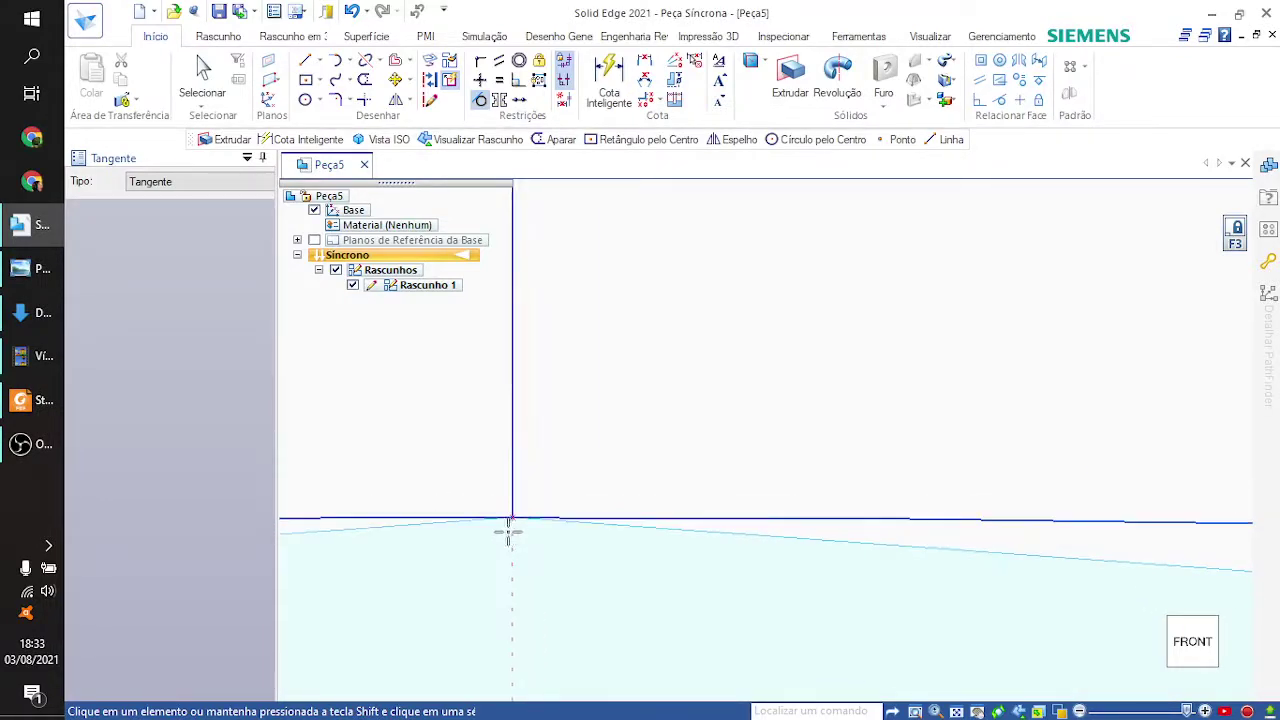
scroll(475, 535, "down", 3)
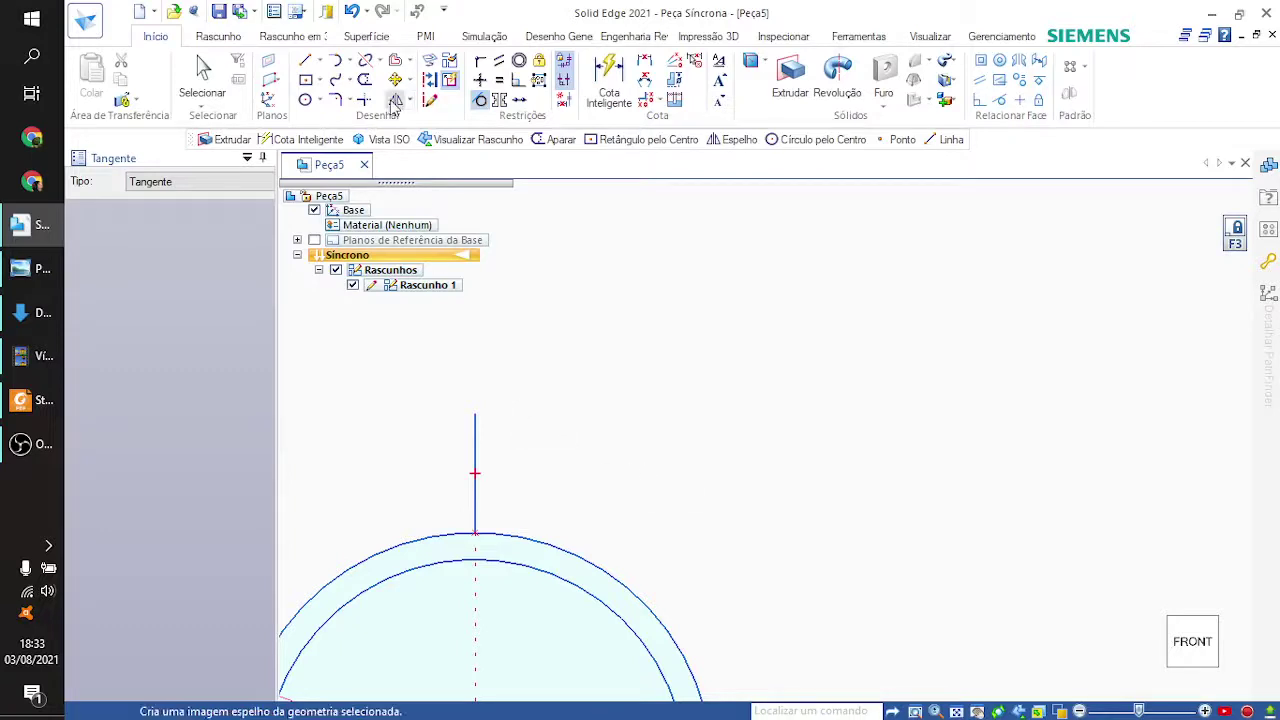
Step: Place a sketch point on the upper endpoint of the vertical line
left_click(320, 61)
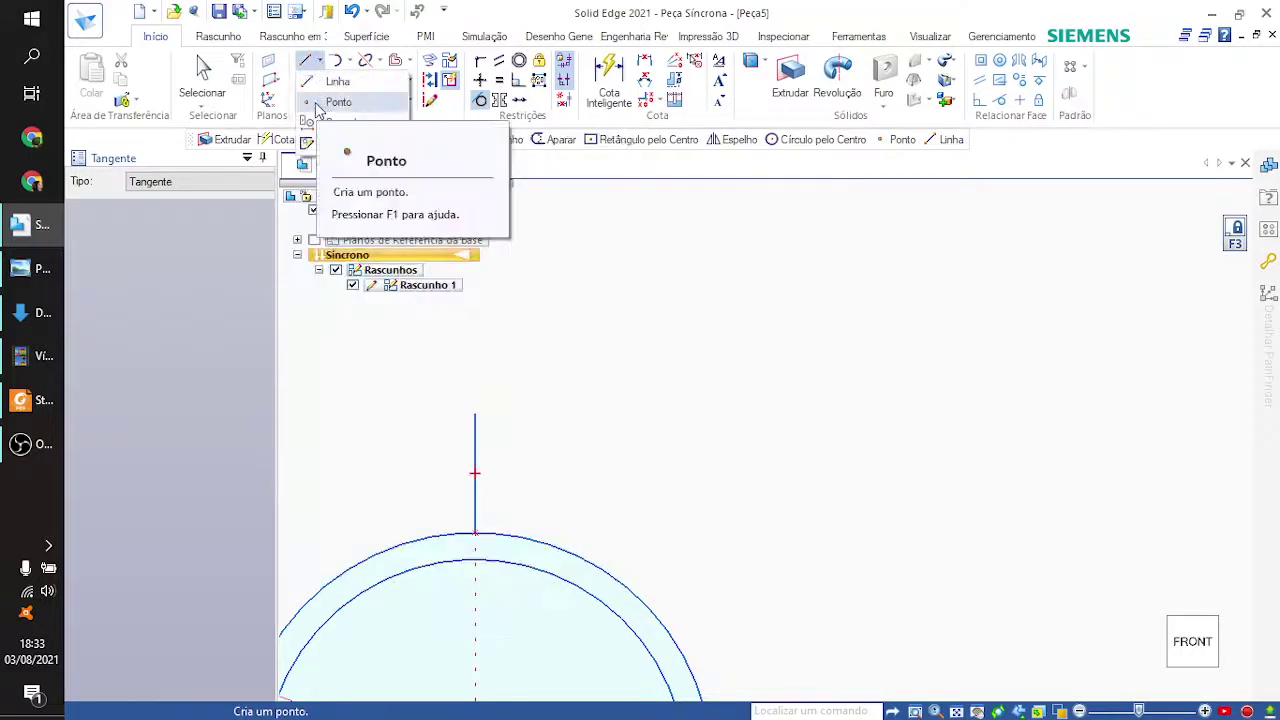
left_click(338, 102)
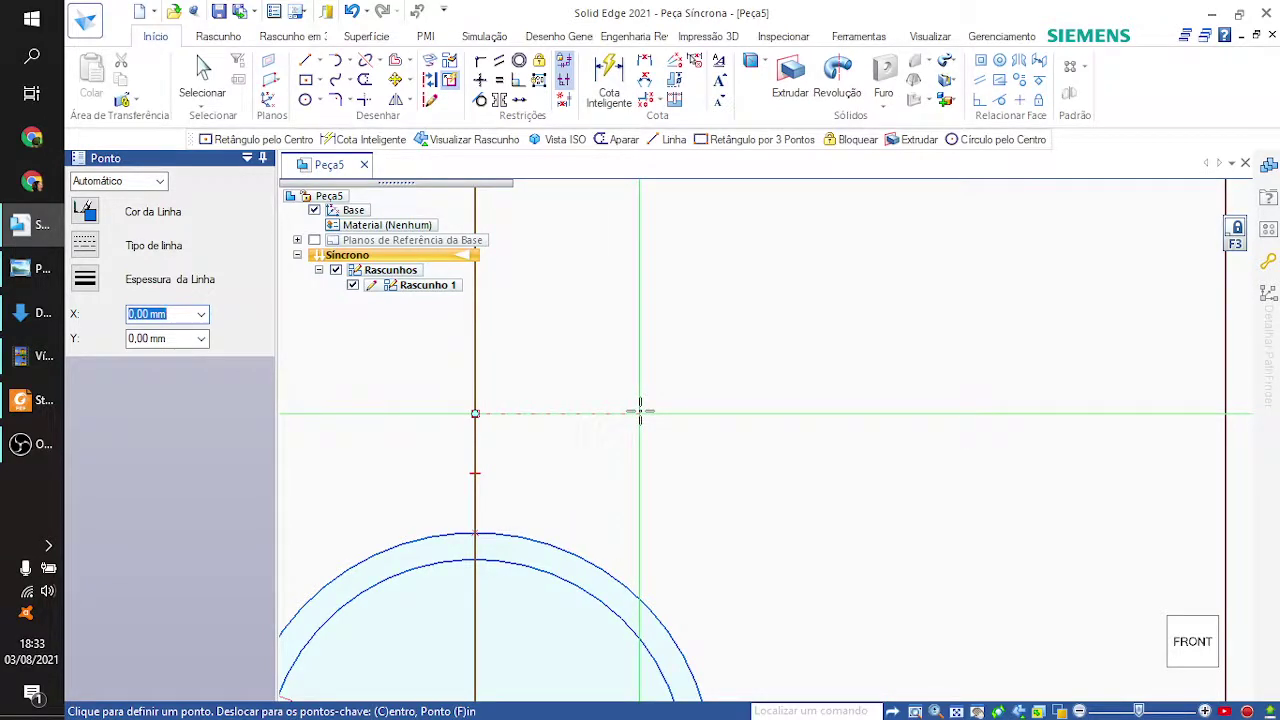
key("Escape")
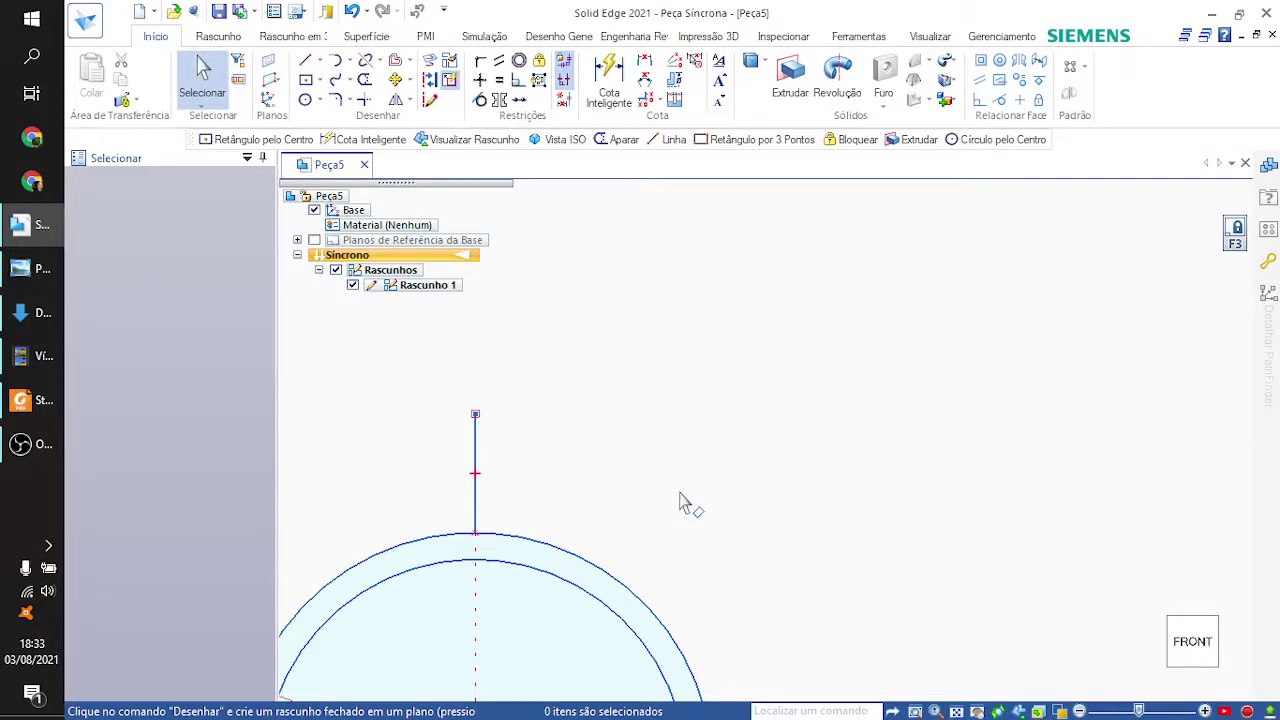
Step: Dimension the vertical distance from the origin to the line's upper endpoint and set it to 55 mm, as in the PROVA.png reference
key("ctrl+shift+a")
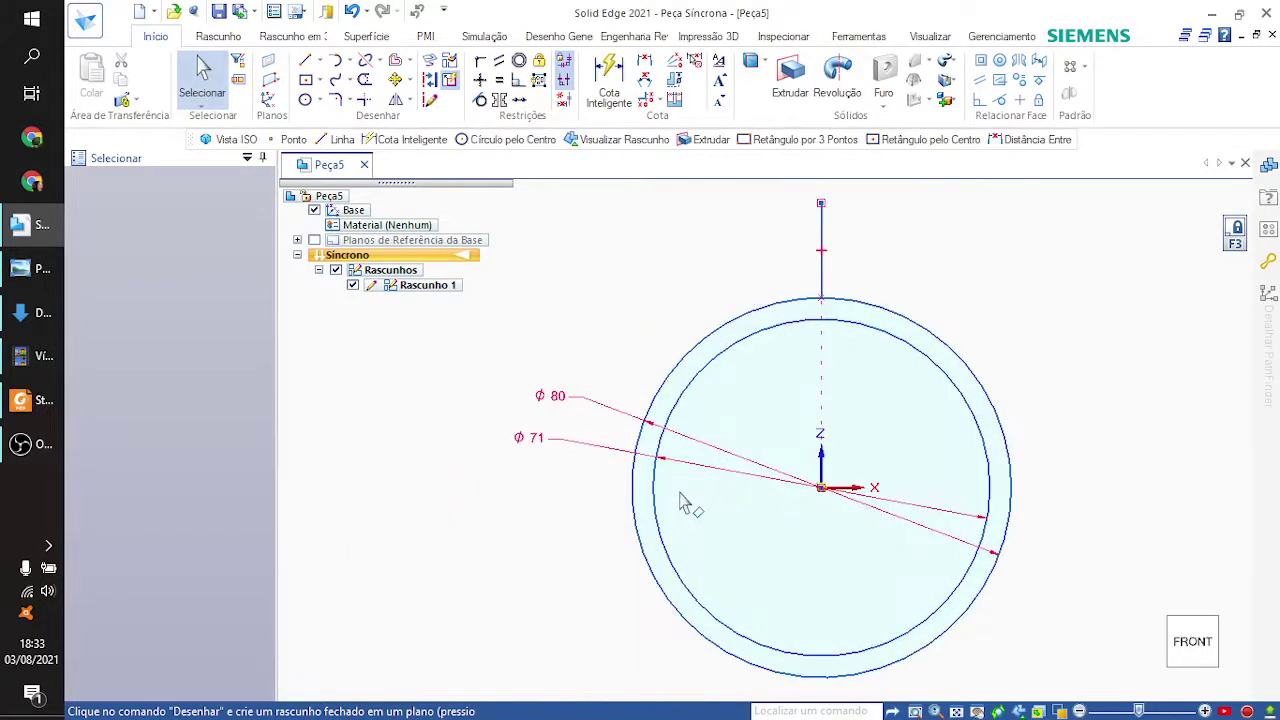
left_click(609, 82)
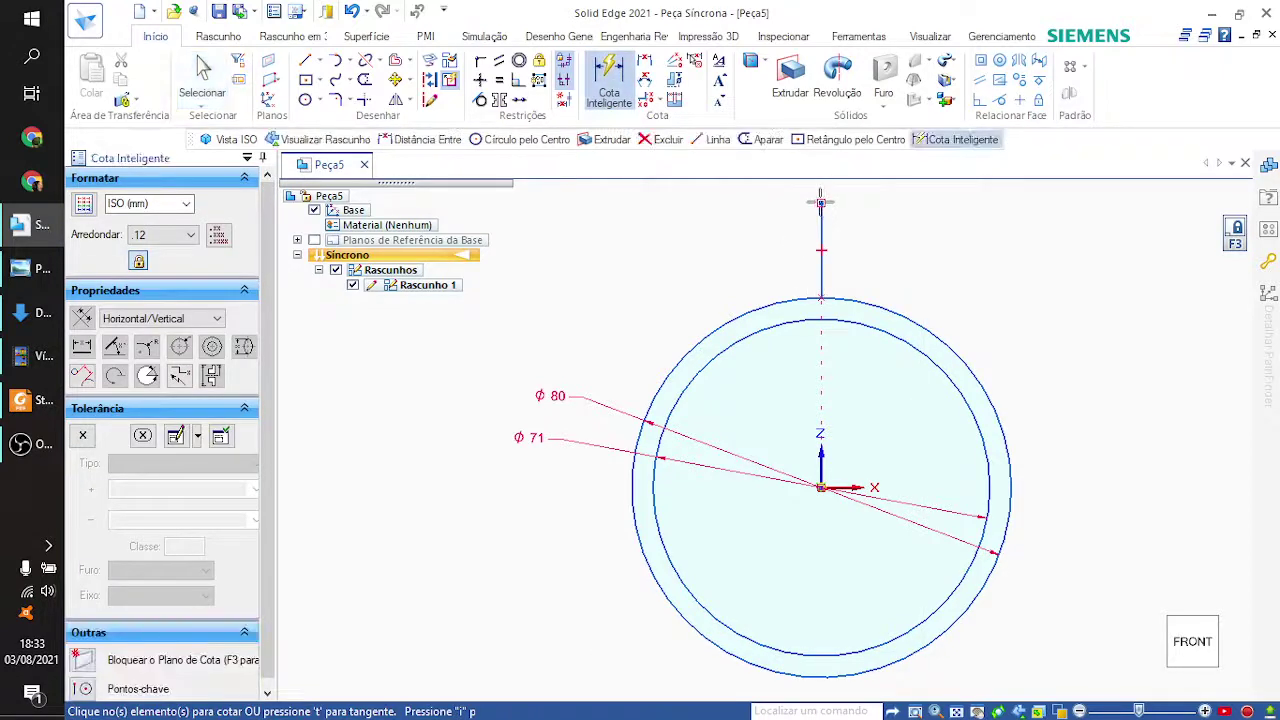
left_click(820, 487)
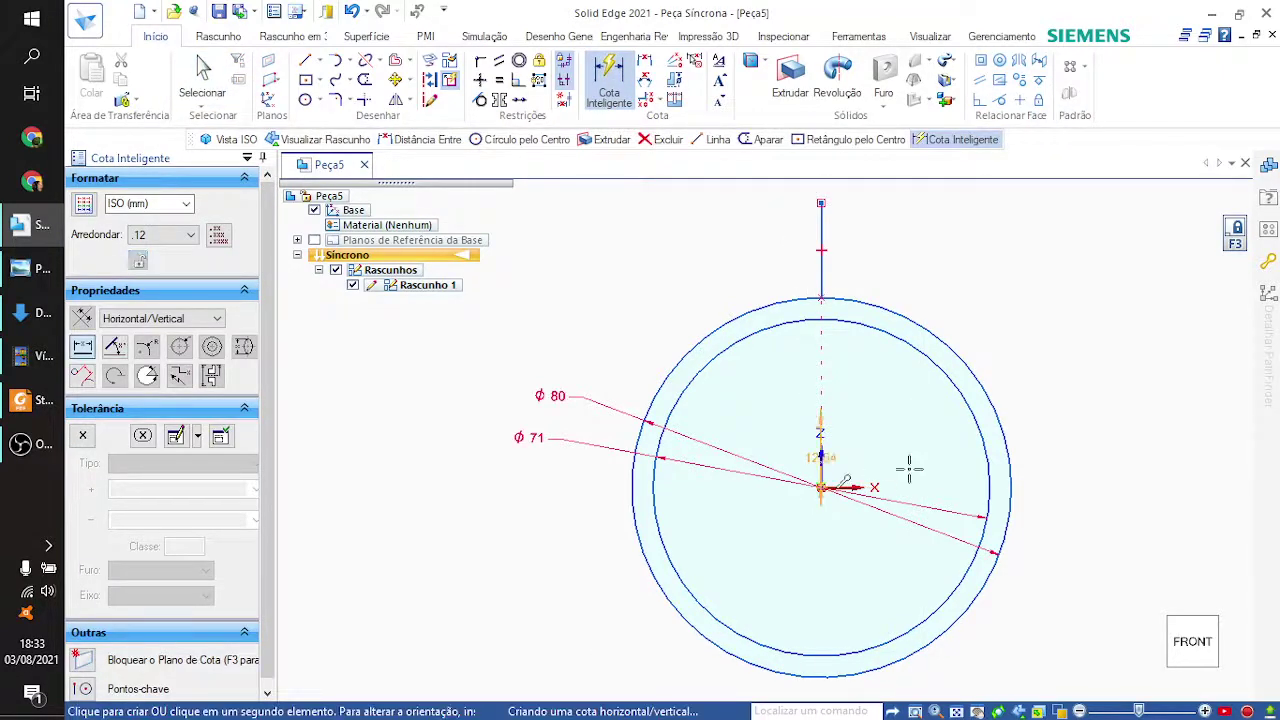
left_click(820, 202)
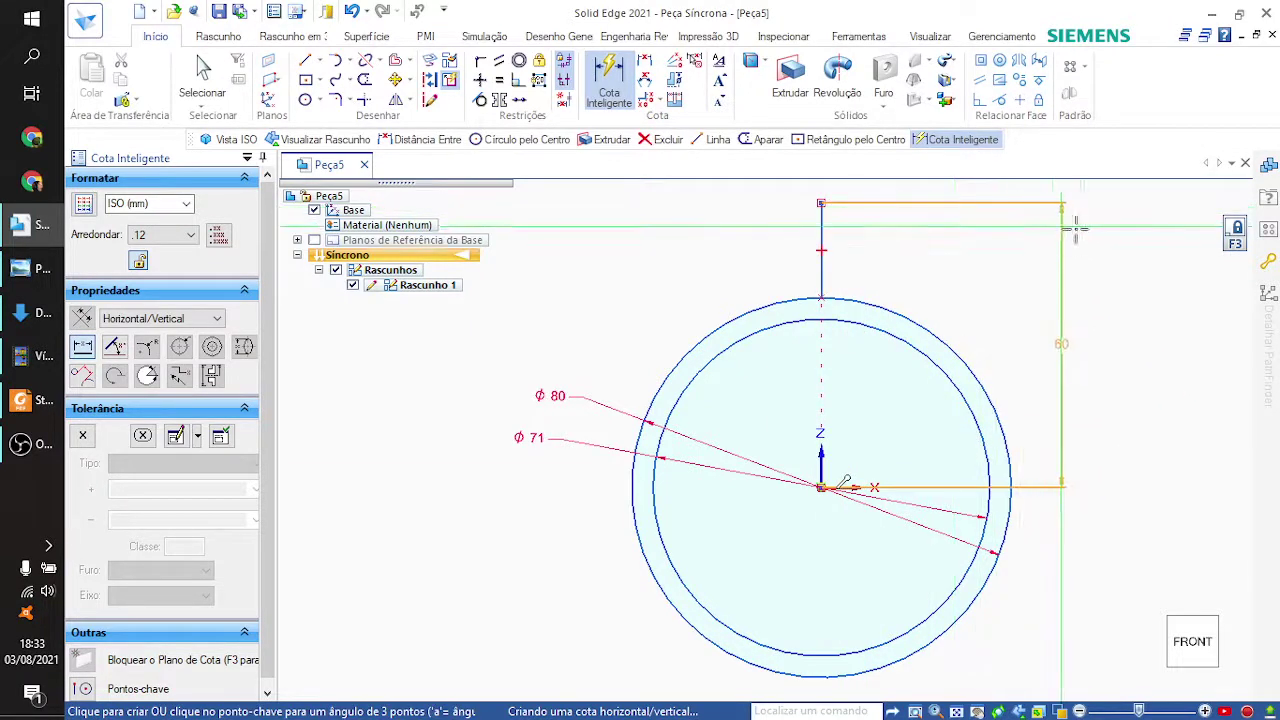
left_click(1091, 230)
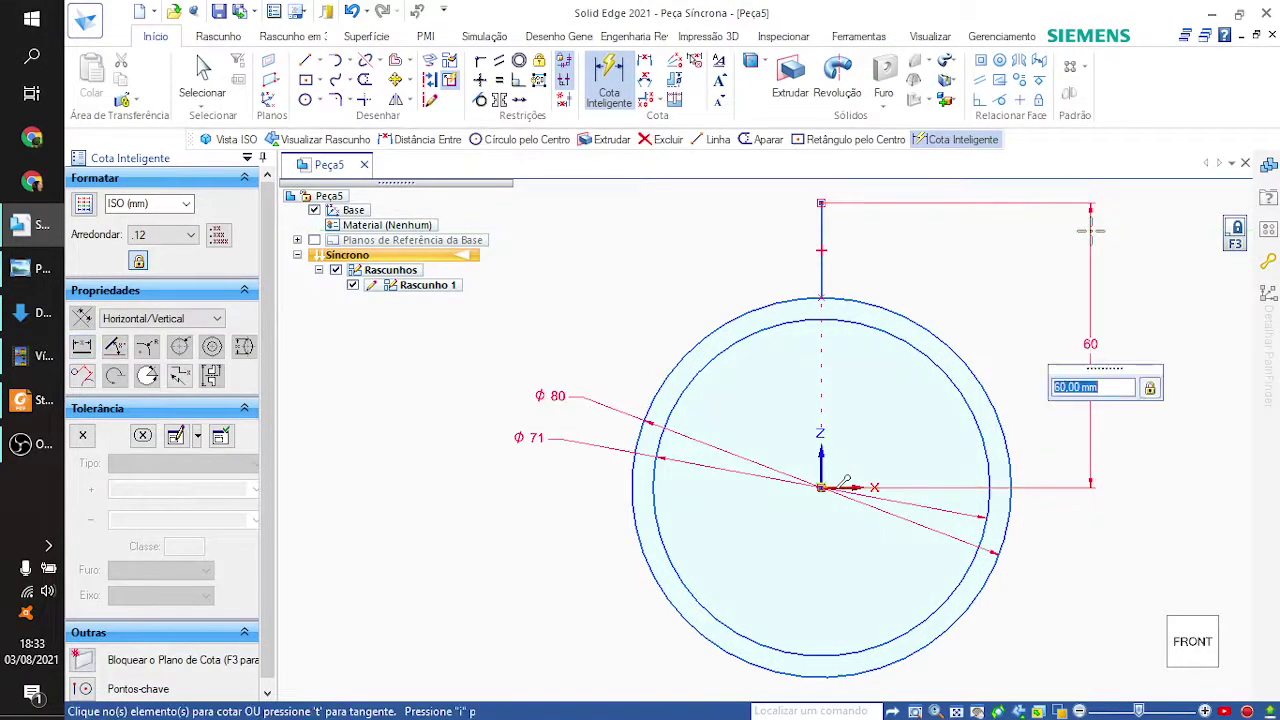
left_click(38, 268)
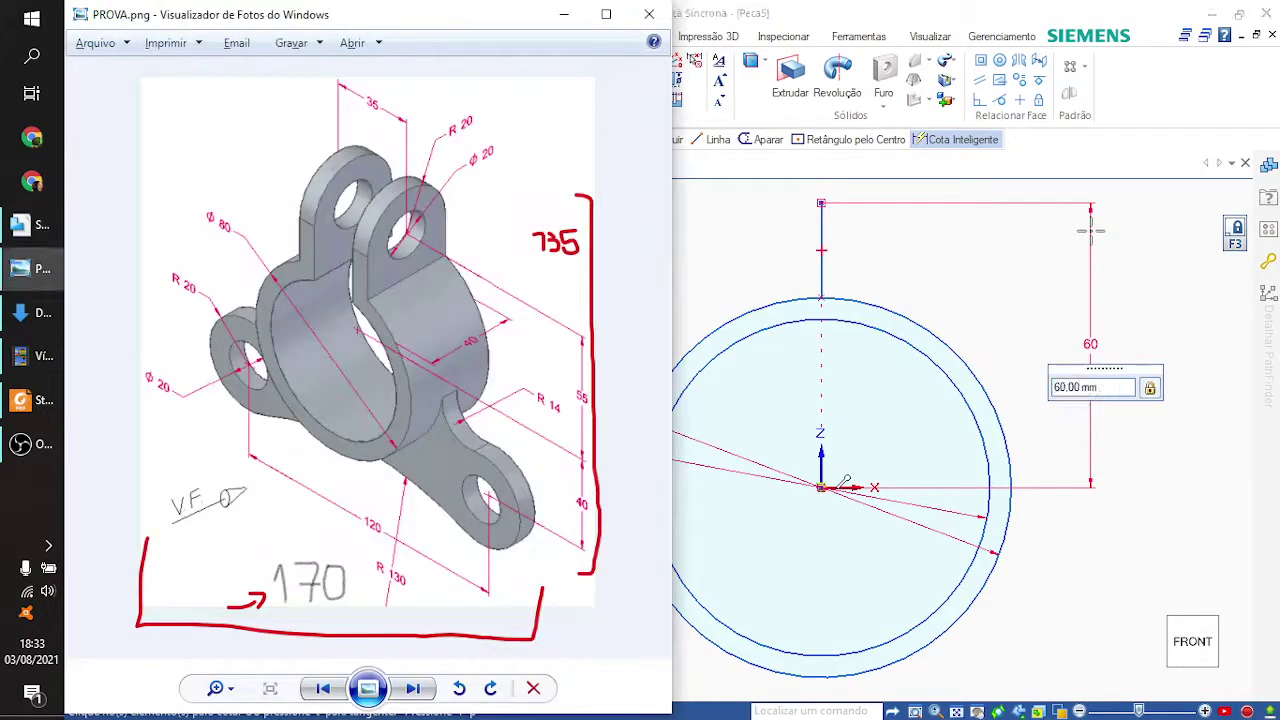
key("alt+Tab")
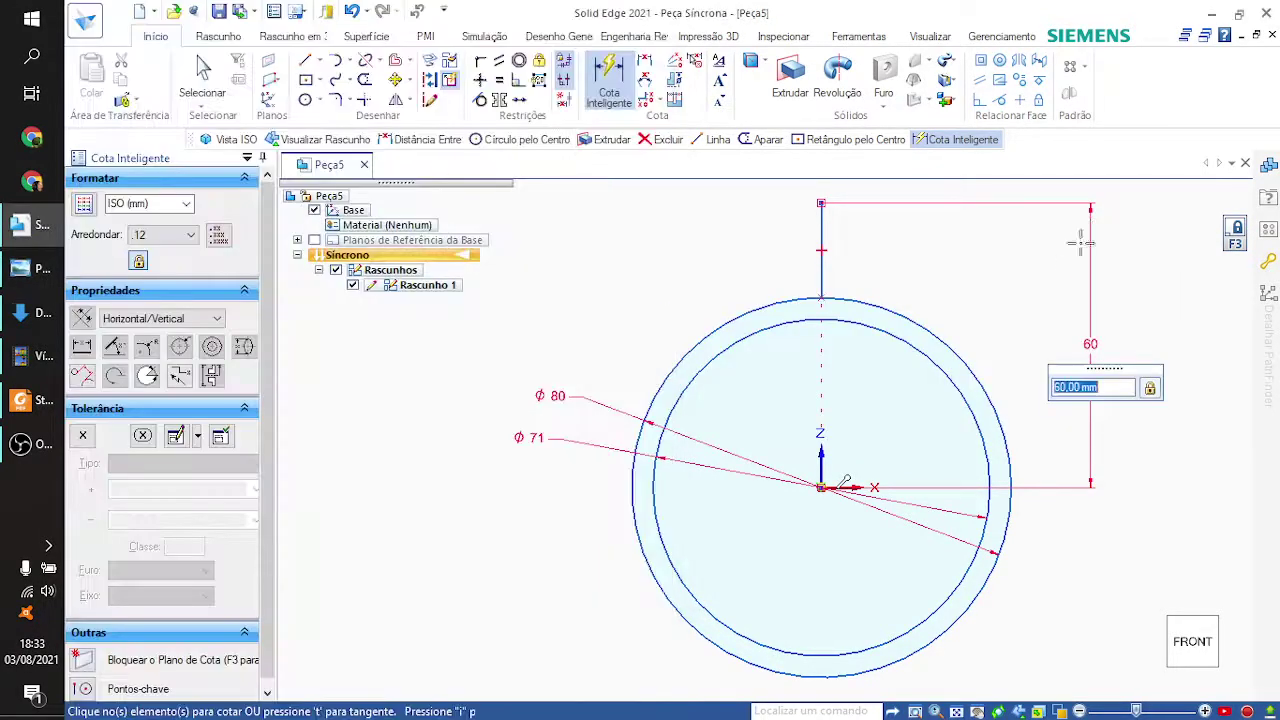
type("55")
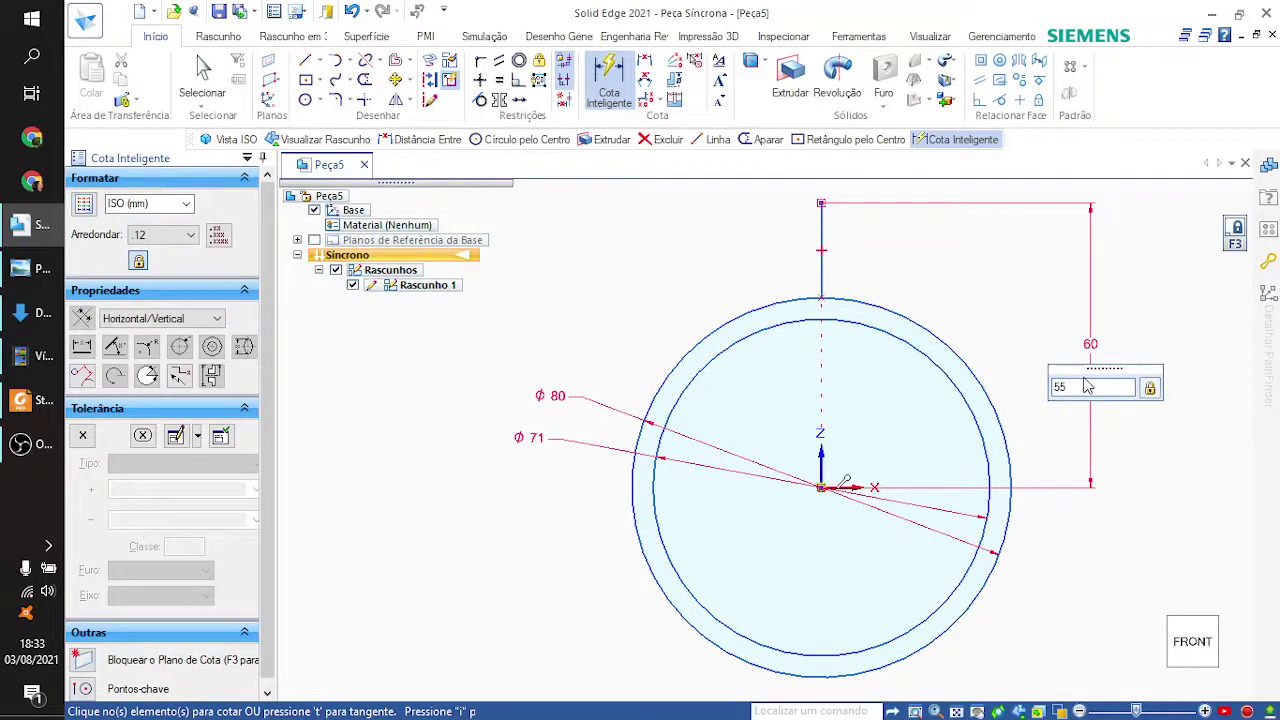
key("Return")
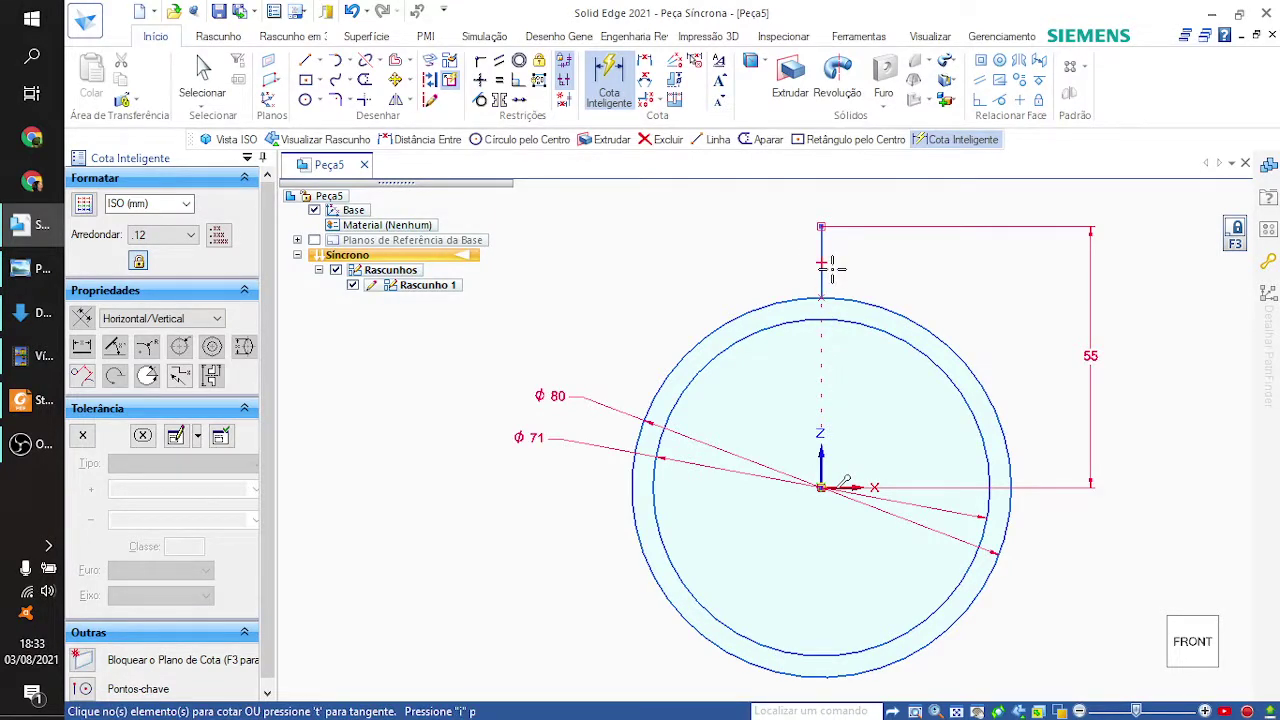
key("Escape")
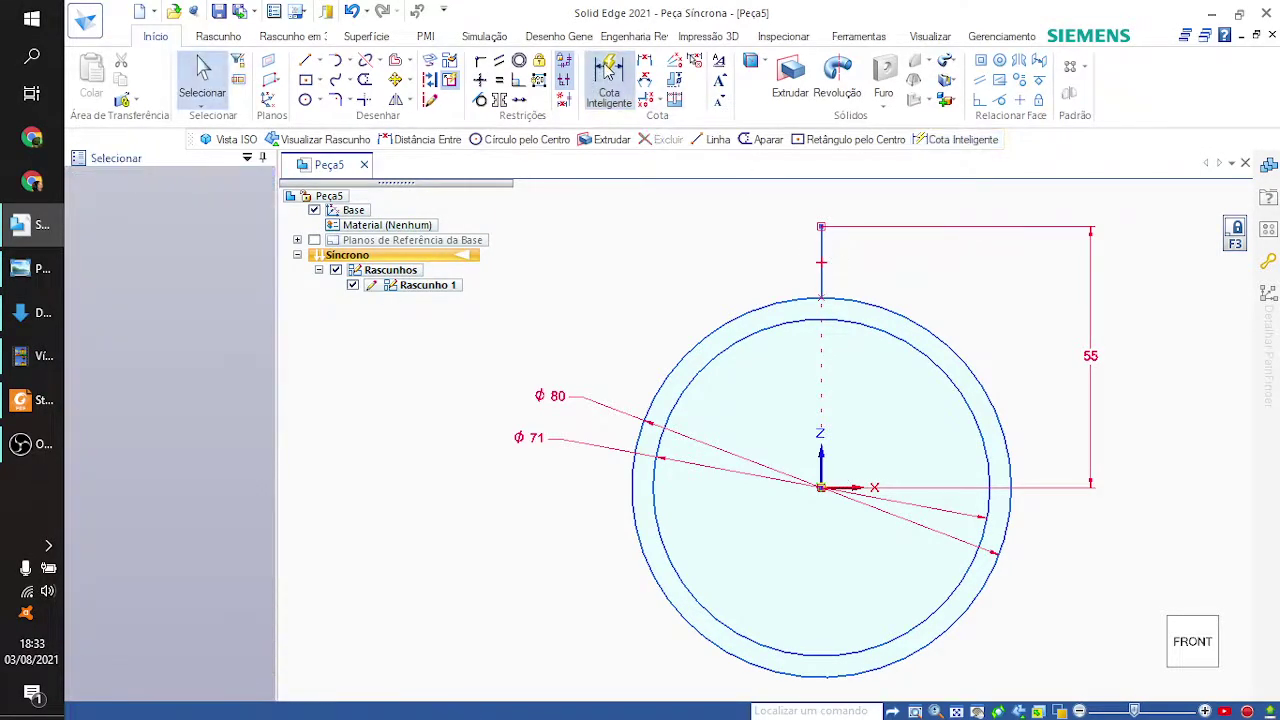
key("Return")
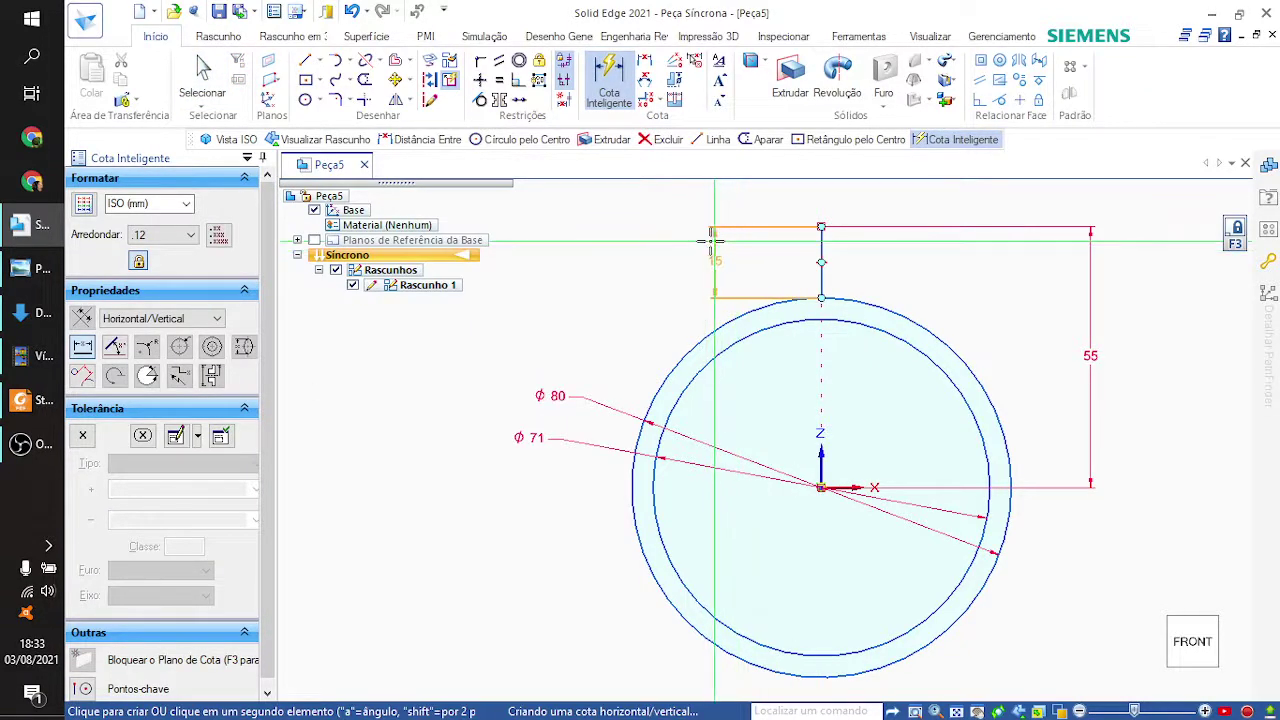
key("alt+Tab")
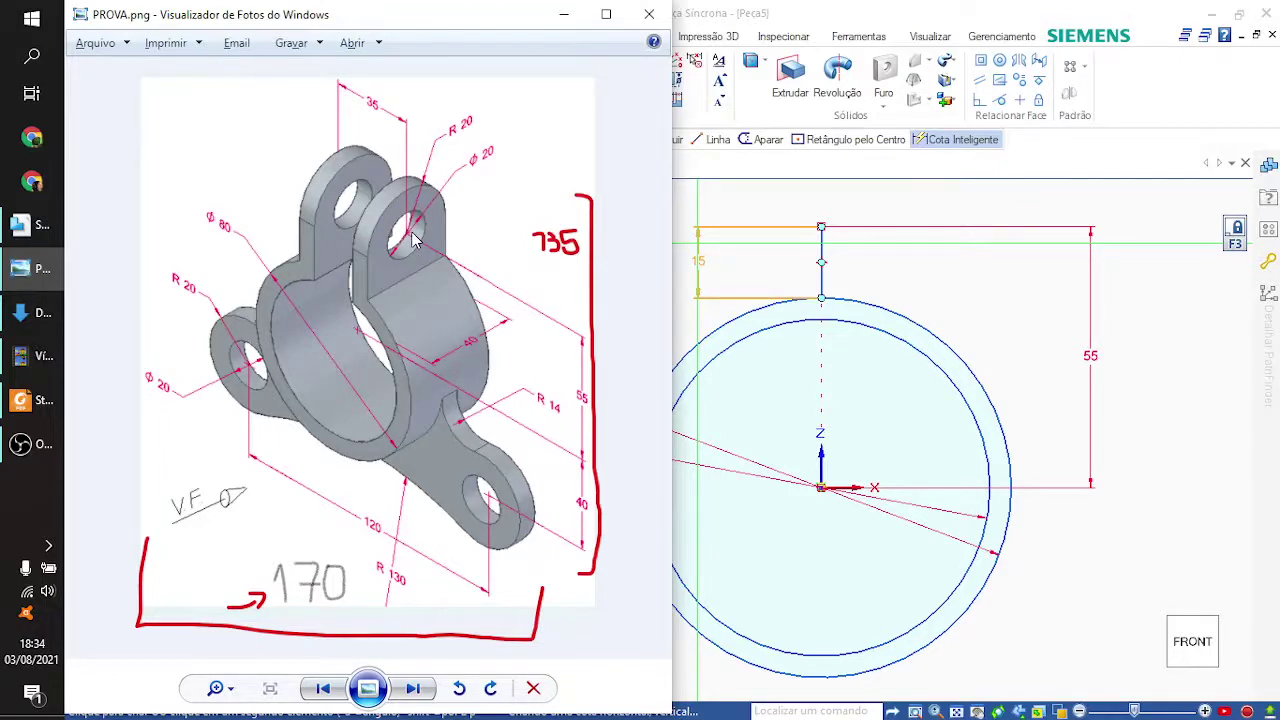
key("alt+Tab")
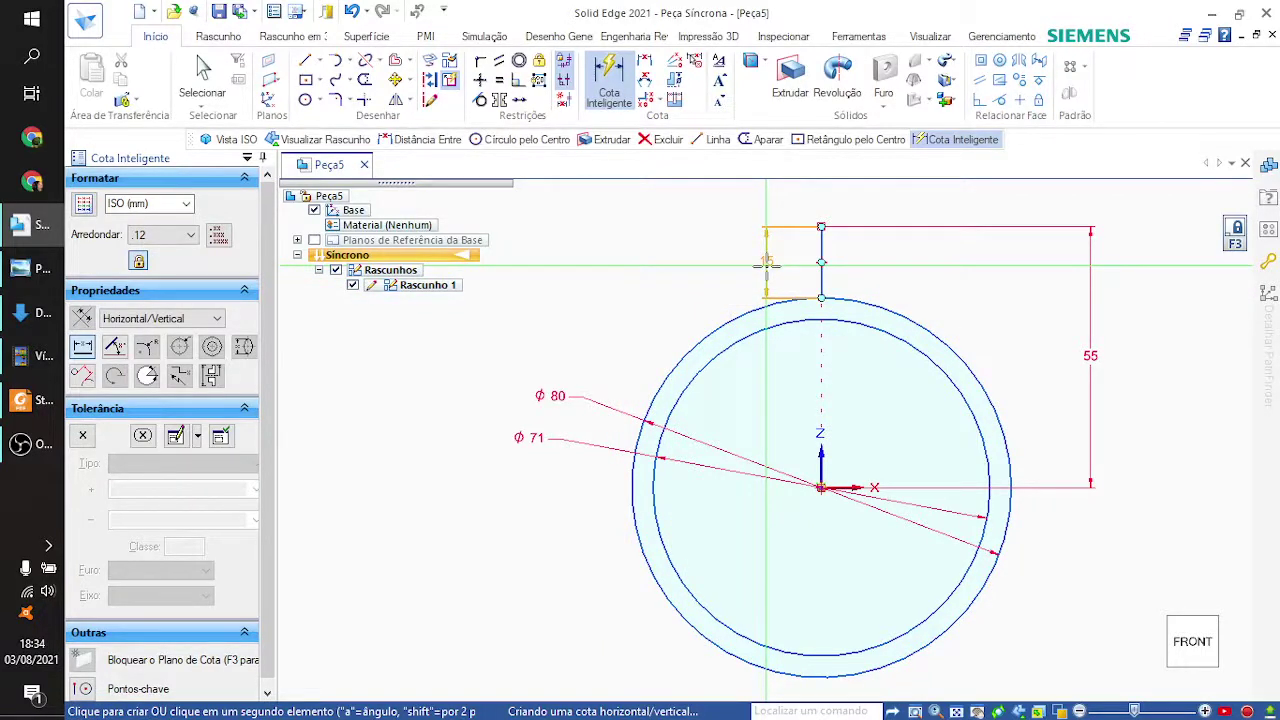
key("Escape")
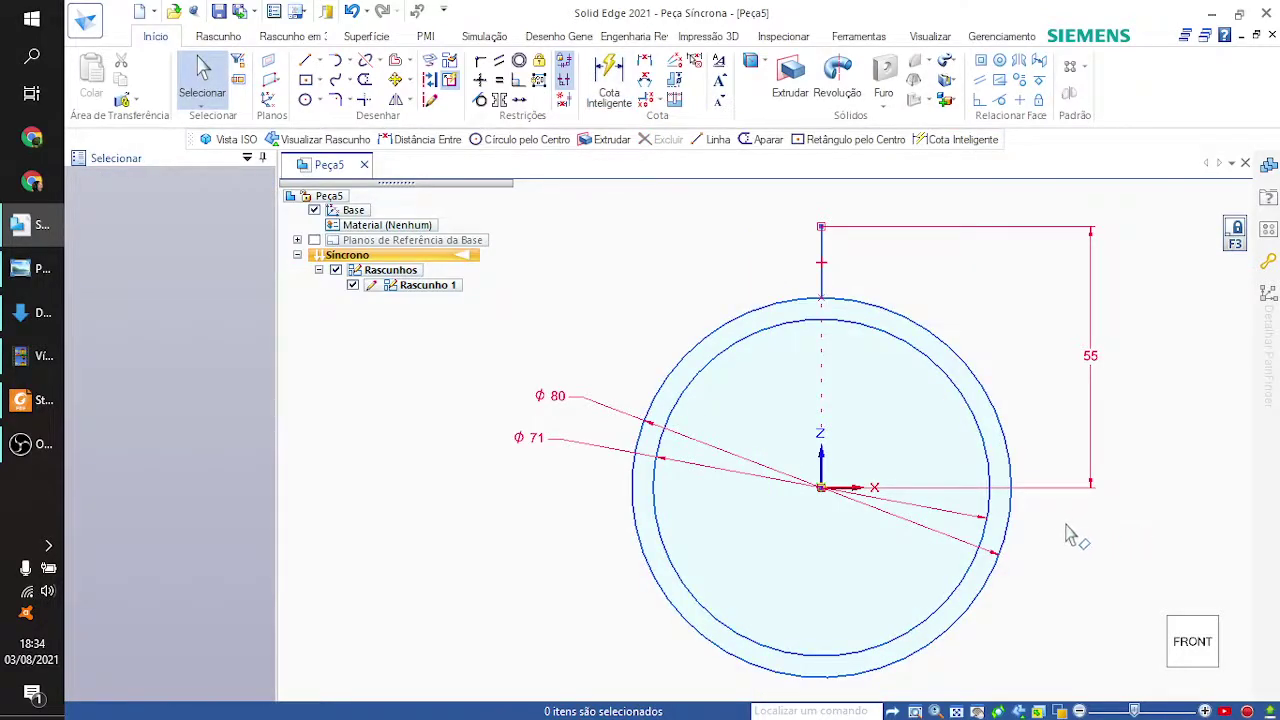
Step: Draw a center rectangle 35 mm wide and about 57 mm high, centered on the vertical line's upper endpoint 55 mm above the origin
key("alt+Tab")
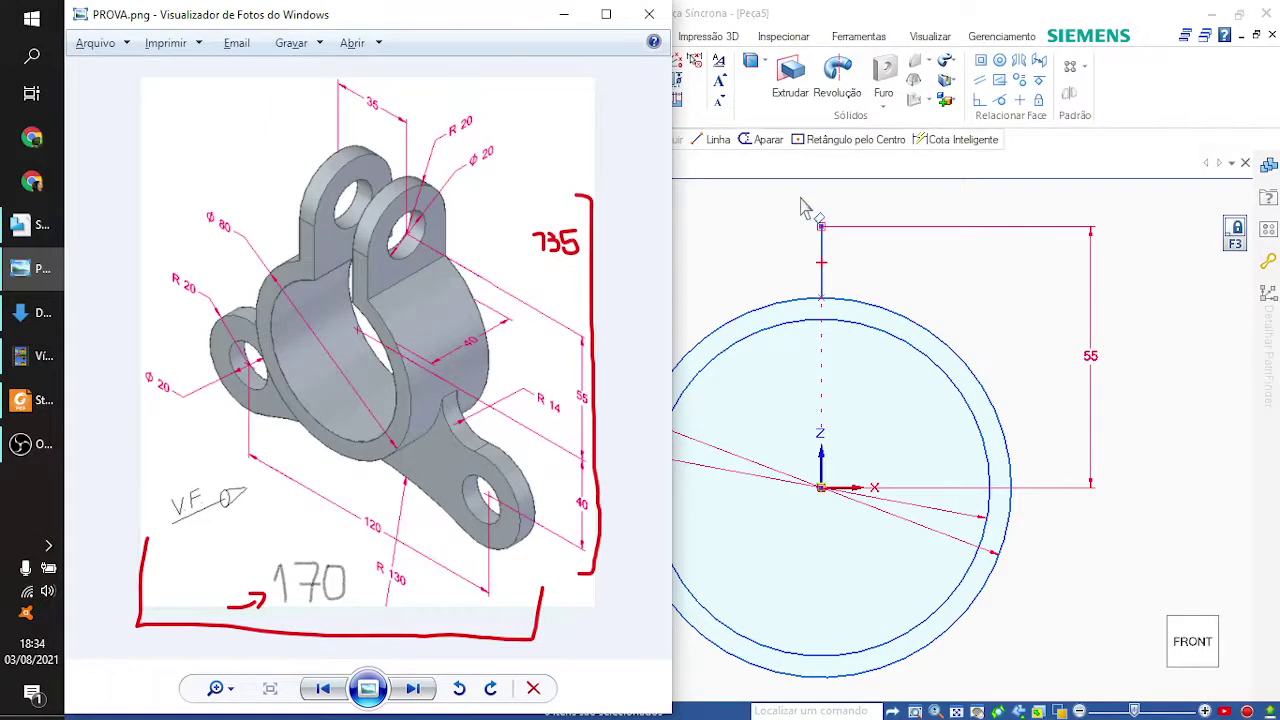
left_click(756, 262)
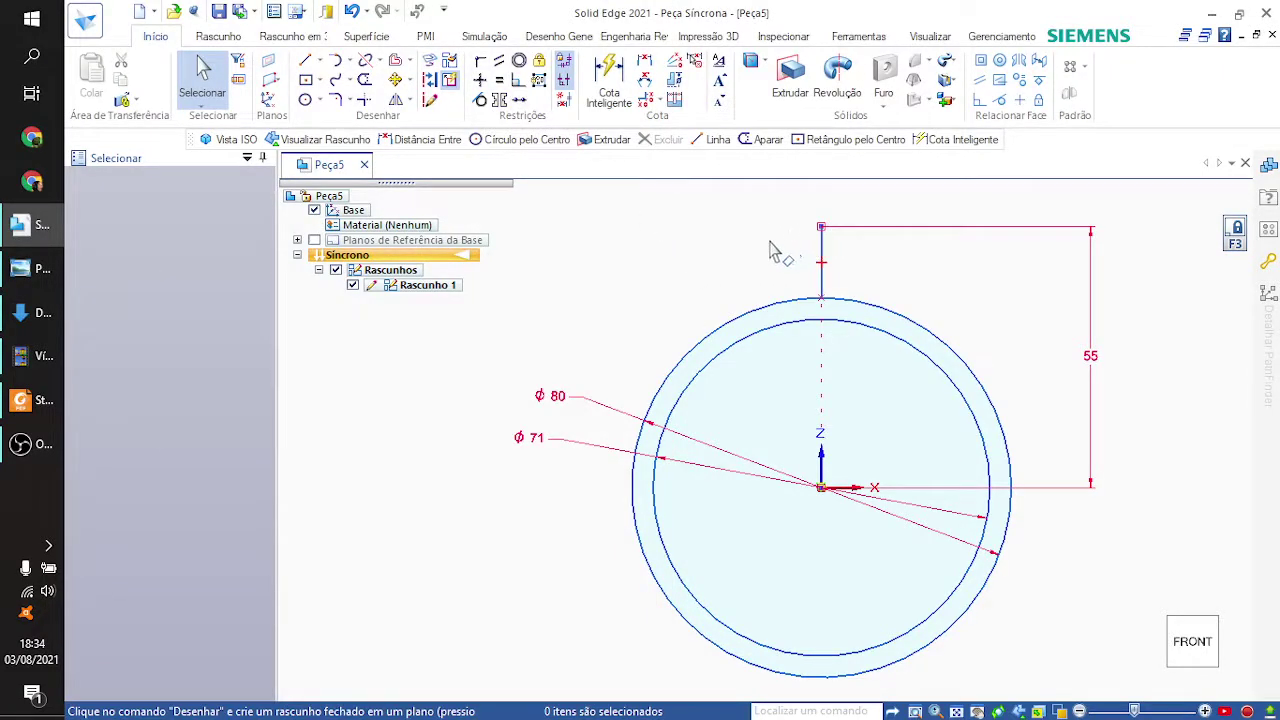
mouse_move(770, 250)
middle_mouse_down("shift")
mouse_move(700, 251)
mouse_move(698, 350)
middle_mouse_up("shift")
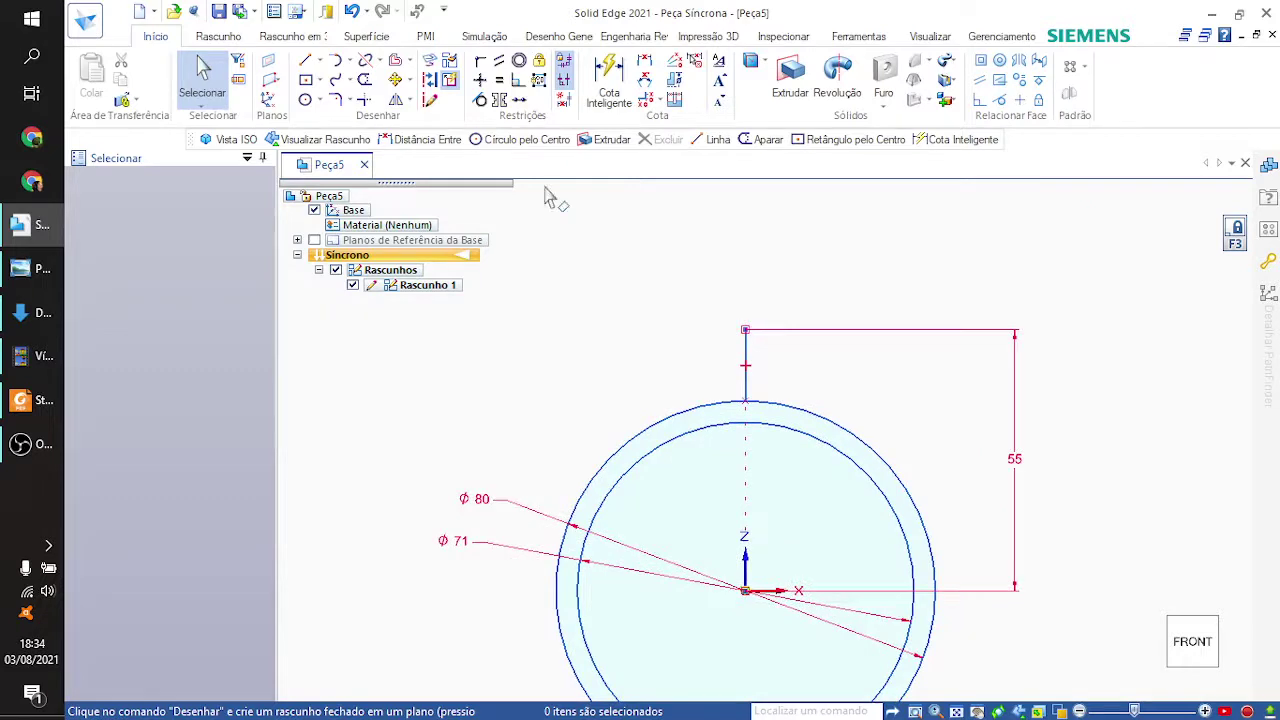
left_click(307, 82)
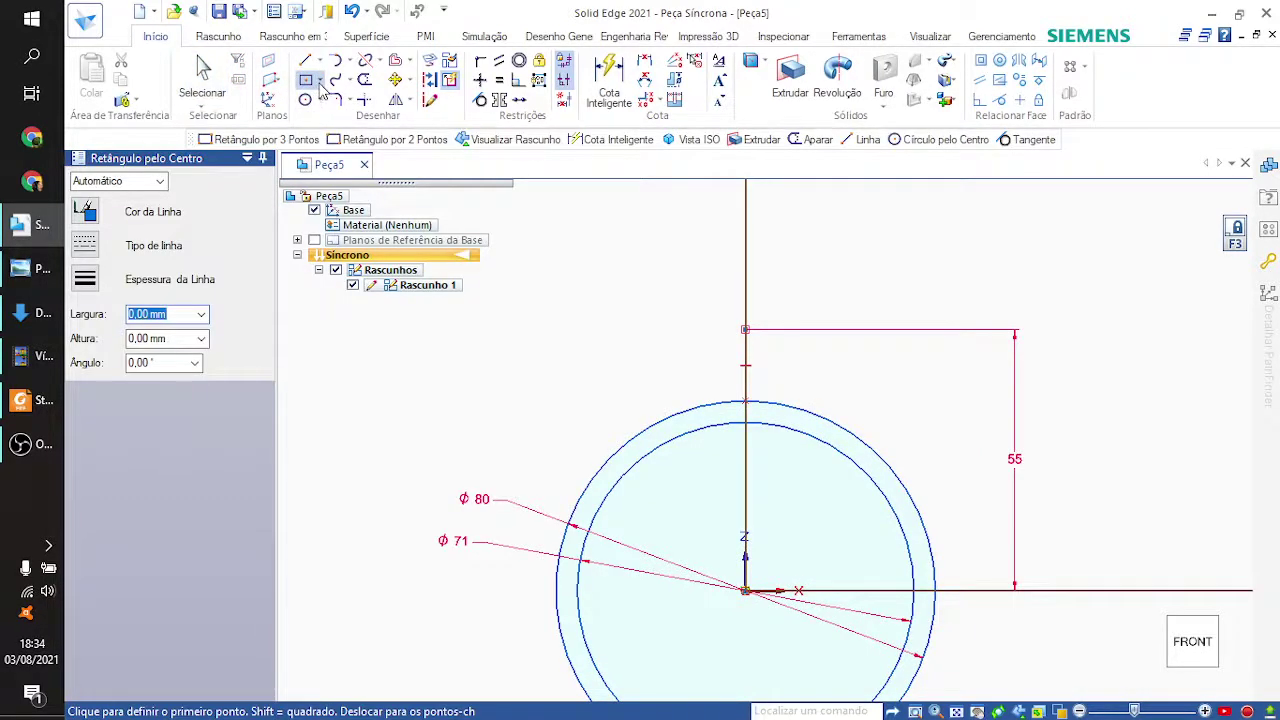
left_click(320, 84)
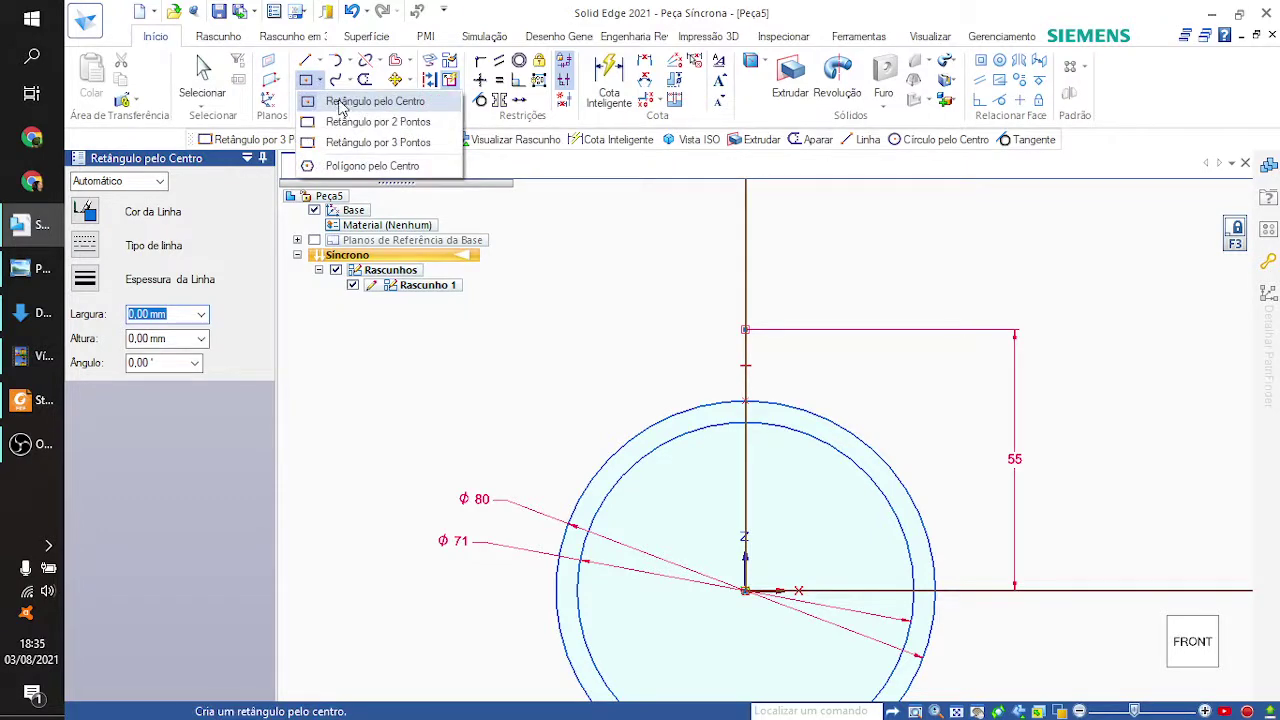
left_click(337, 102)
key("alt+Tab")
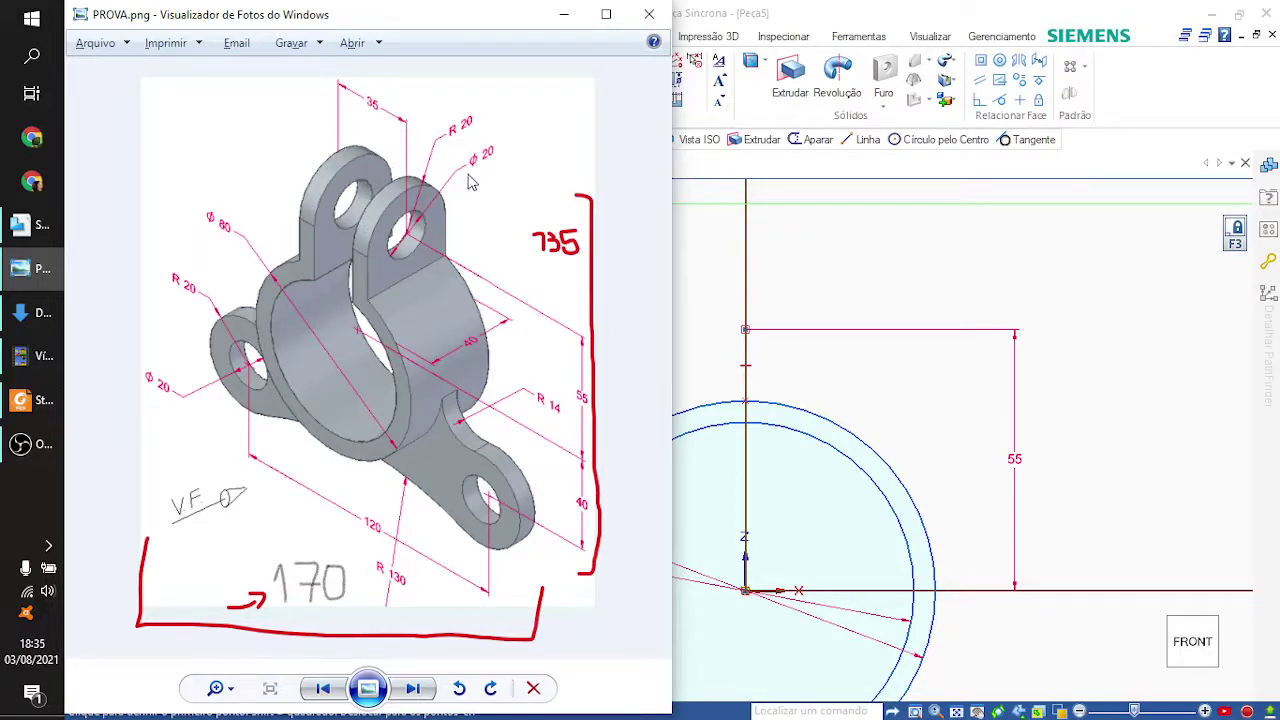
left_click(564, 14)
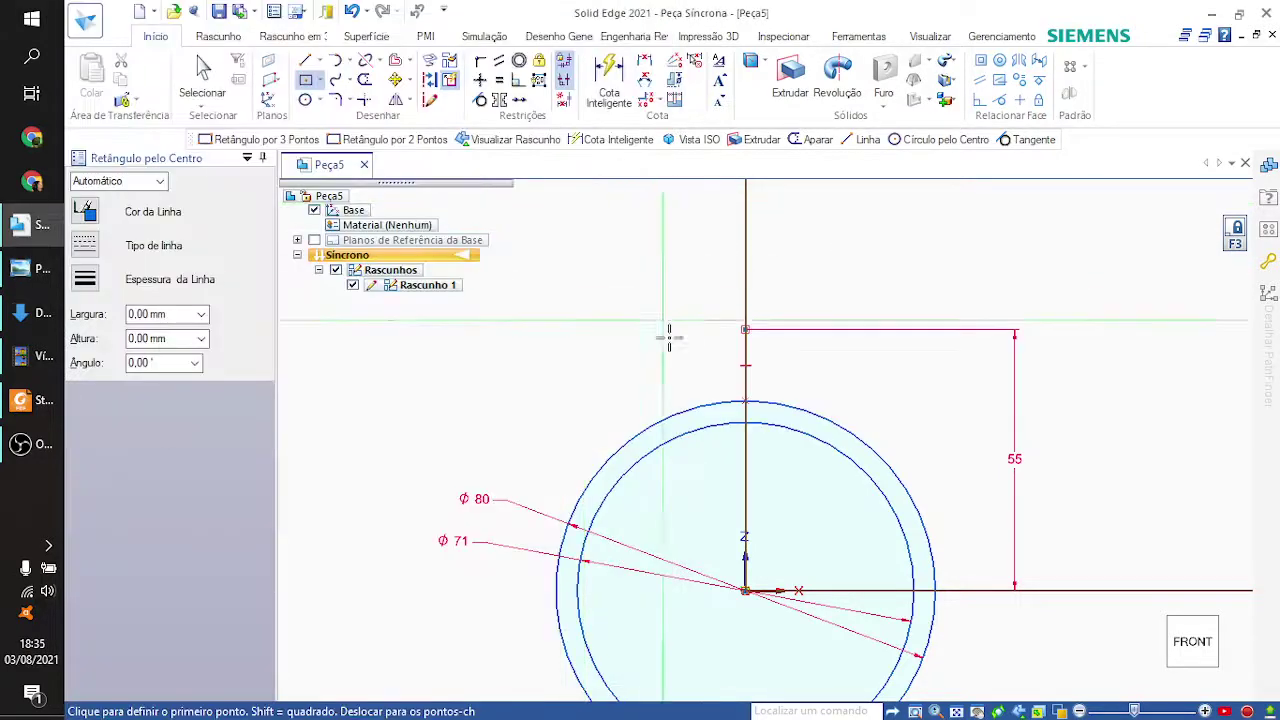
left_click(745, 329)
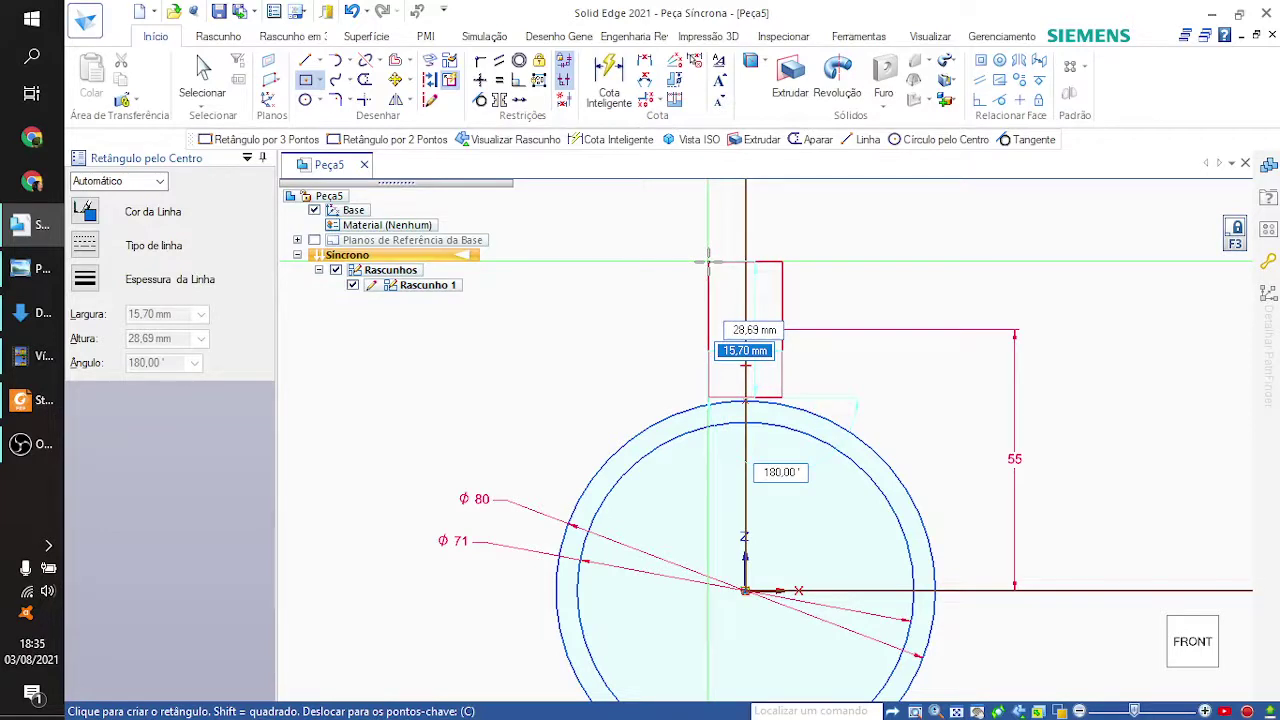
type("35")
key("Tab")
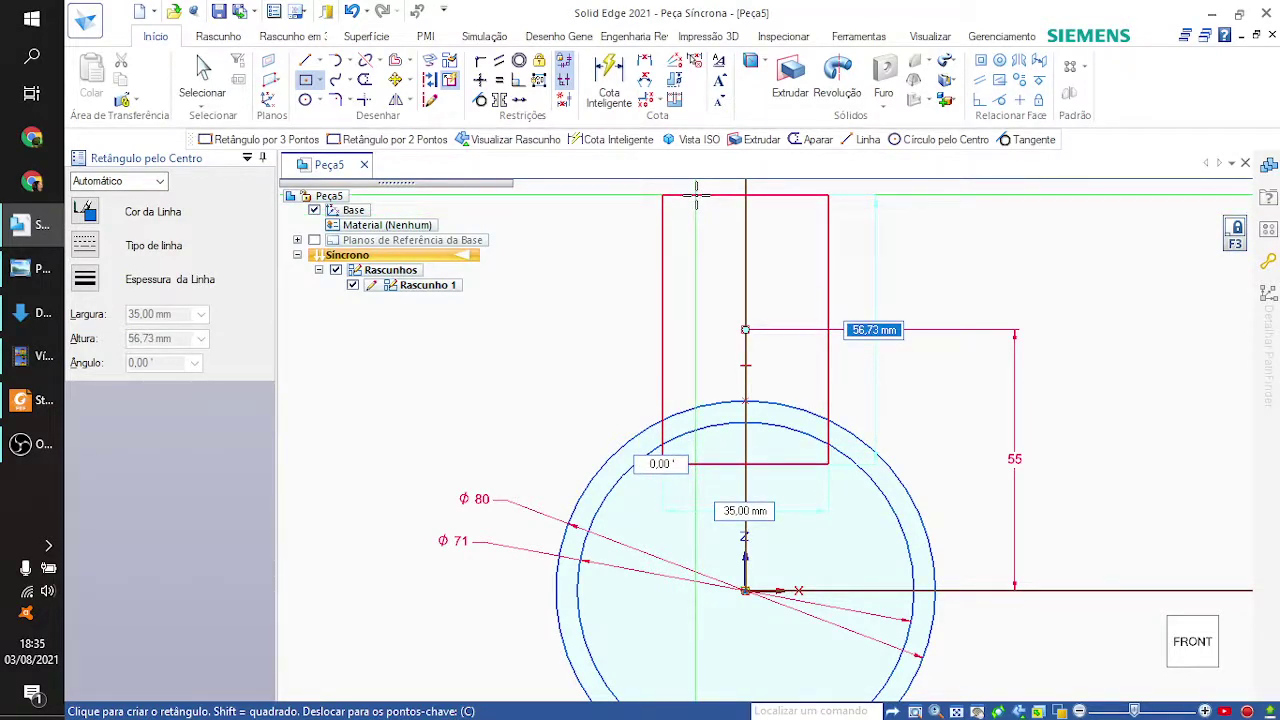
left_click(696, 197)
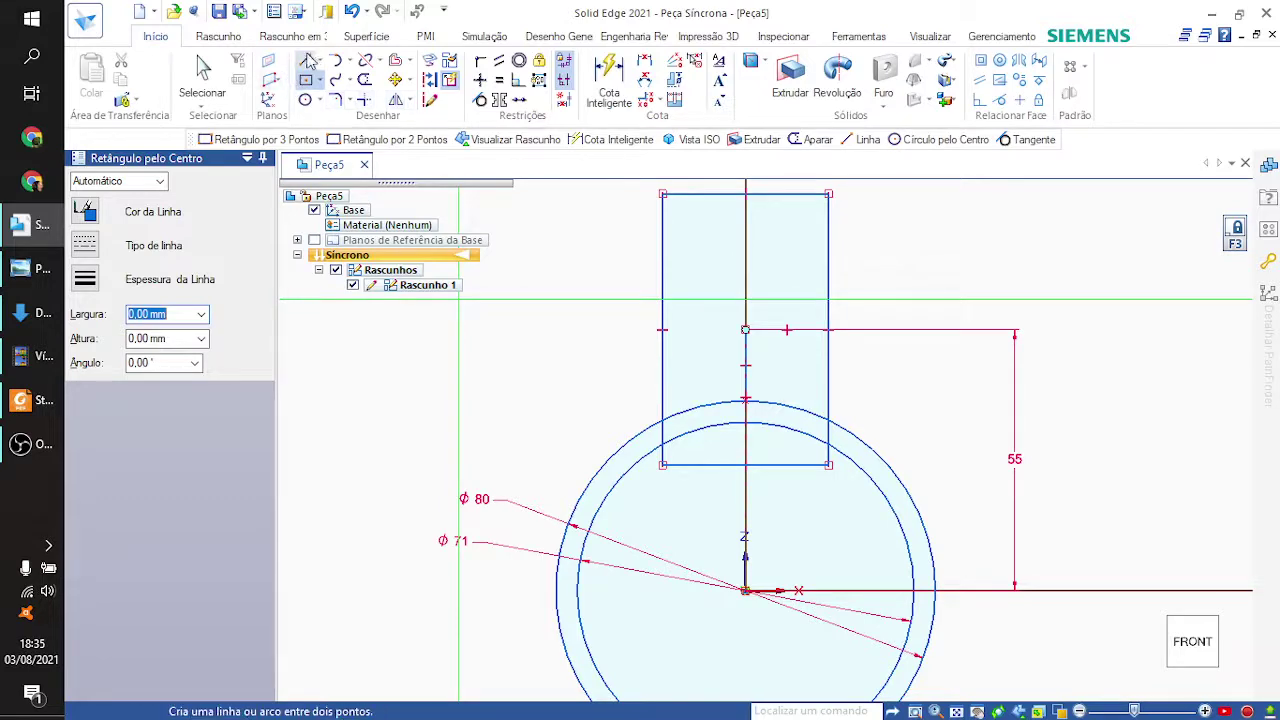
Step: Draw a 9 mm horizontal line from the rectangle's upper-left corner along its top edge, checking the lug shape in PROVA.png
key("alt+Tab")
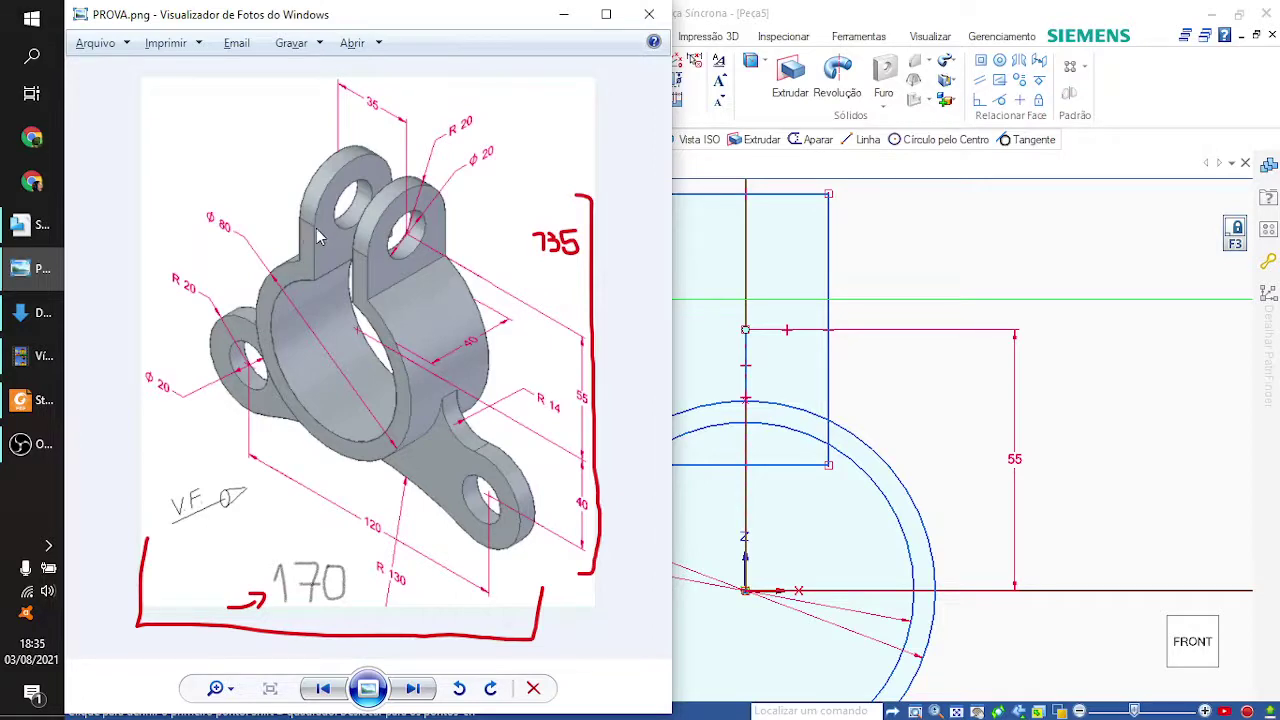
key("alt+Tab")
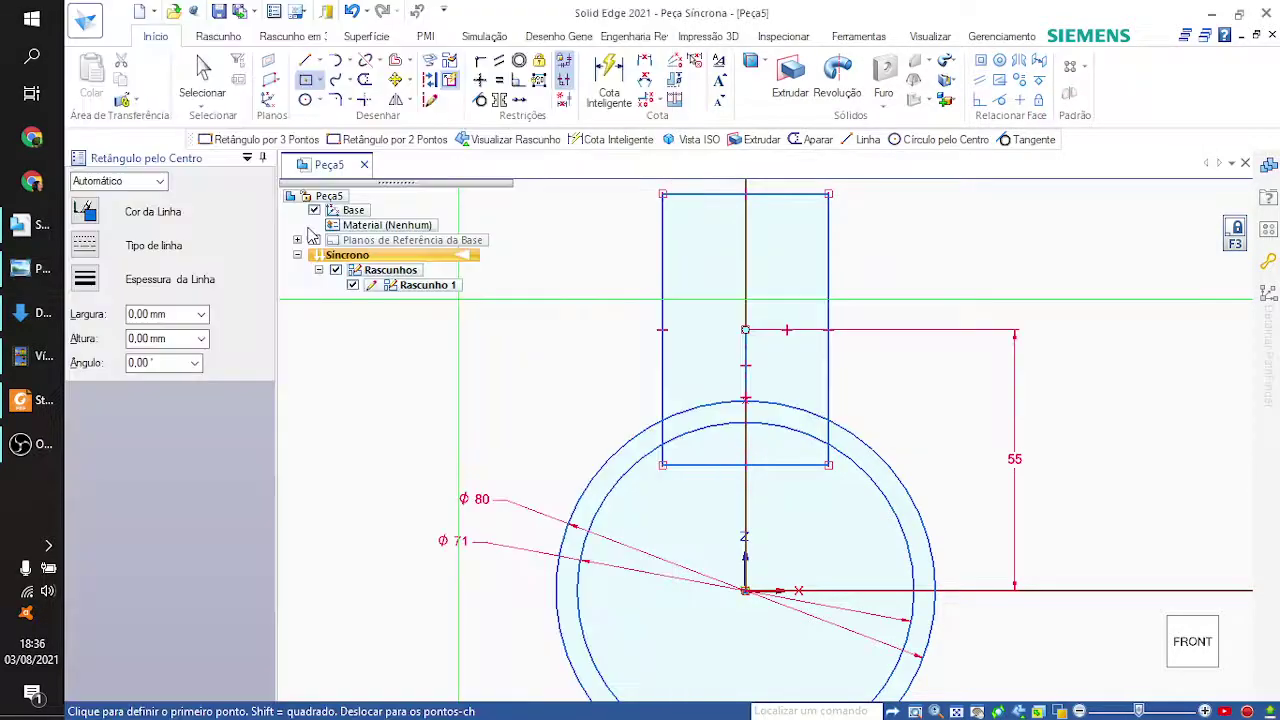
left_click(308, 63)
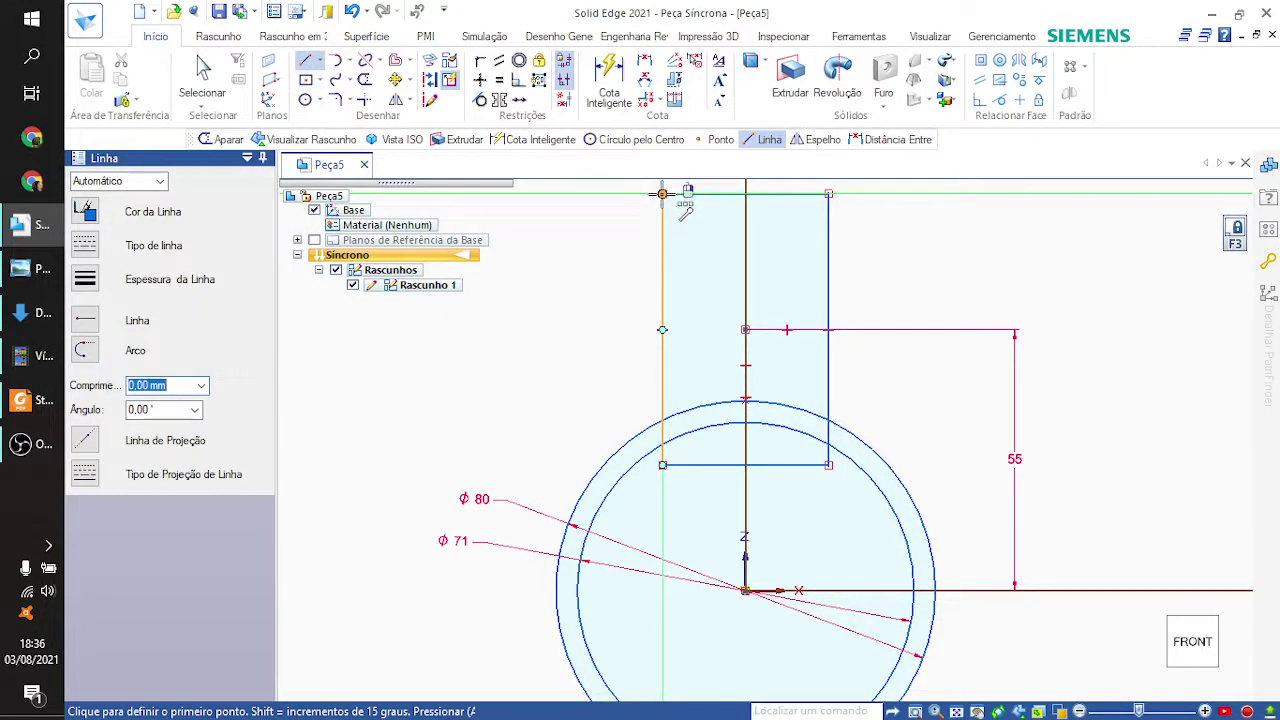
left_click(662, 193)
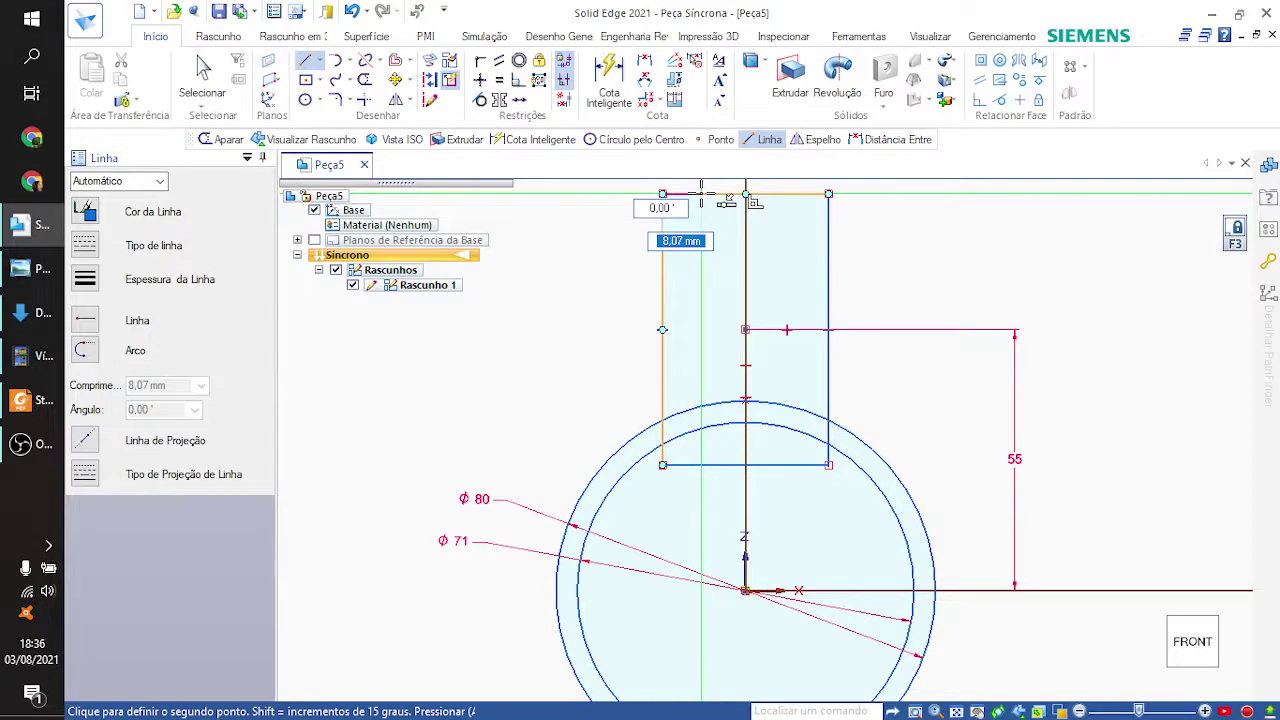
type("9")
key("Tab")
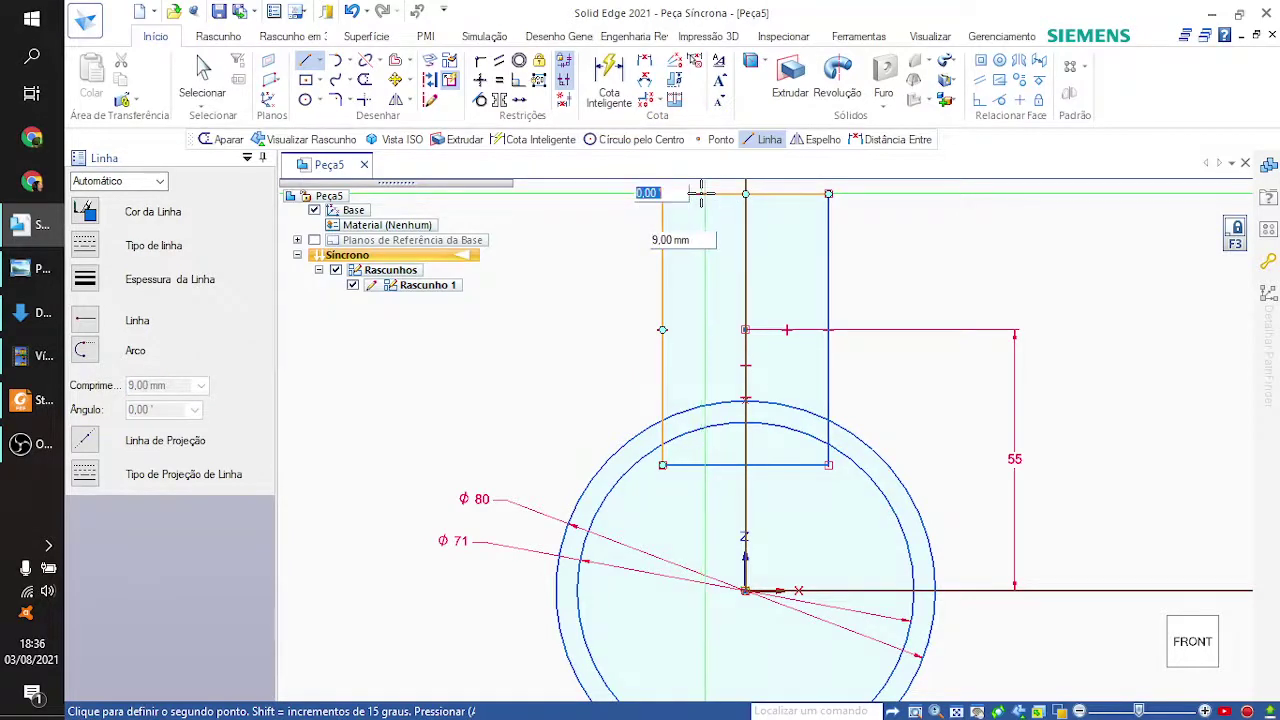
key("Return")
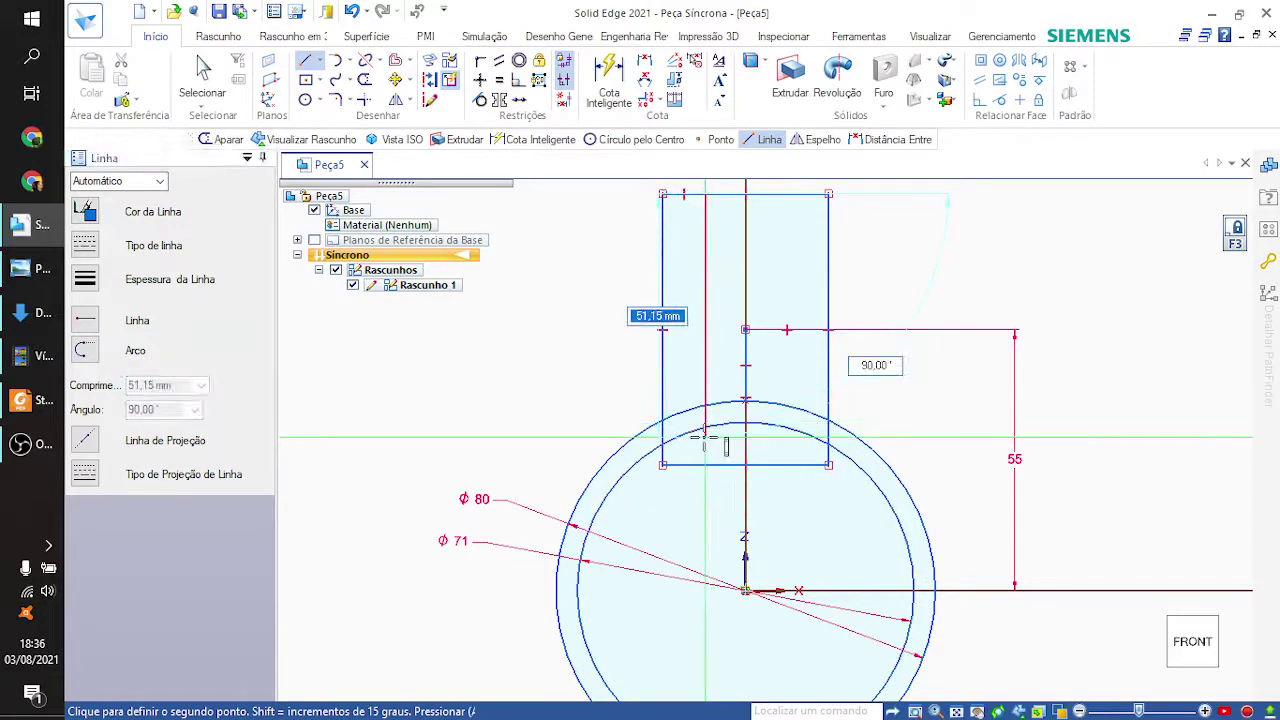
Step: Continue from the 9 mm line's end with a vertical line about 49 mm long down to the inner circle
key("alt+Tab")
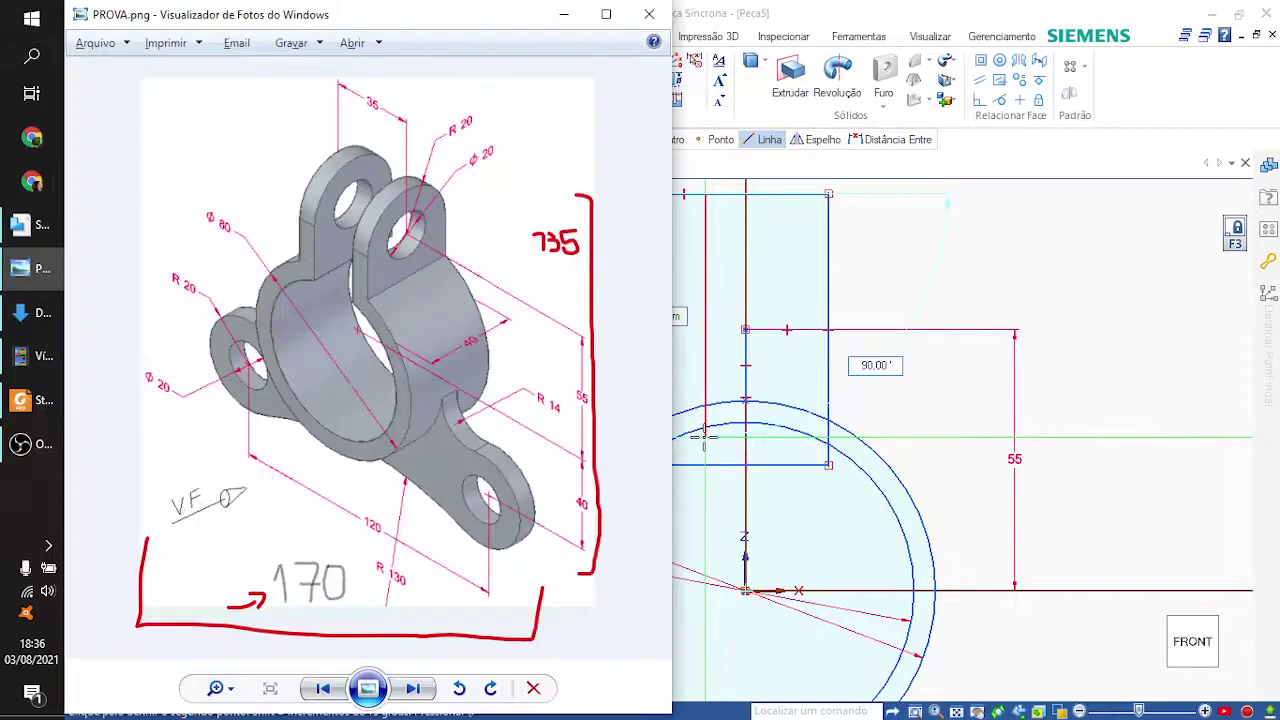
key("alt+Tab")
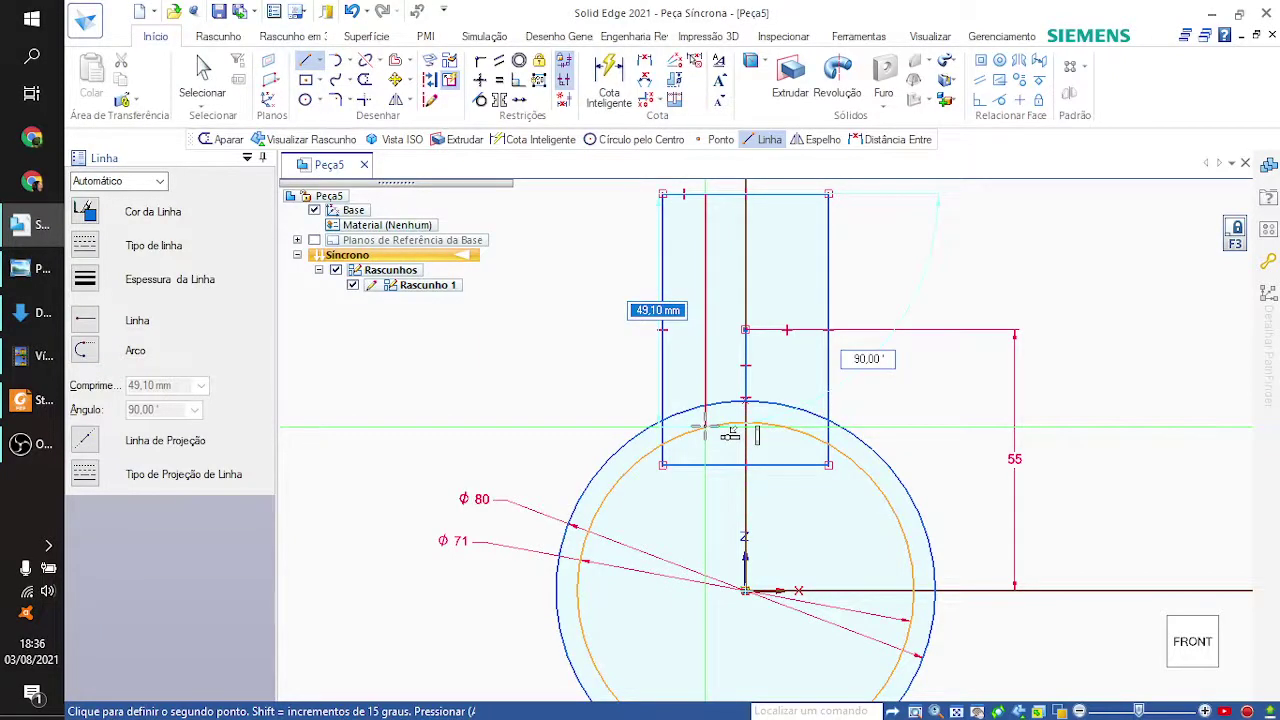
left_click(705, 427)
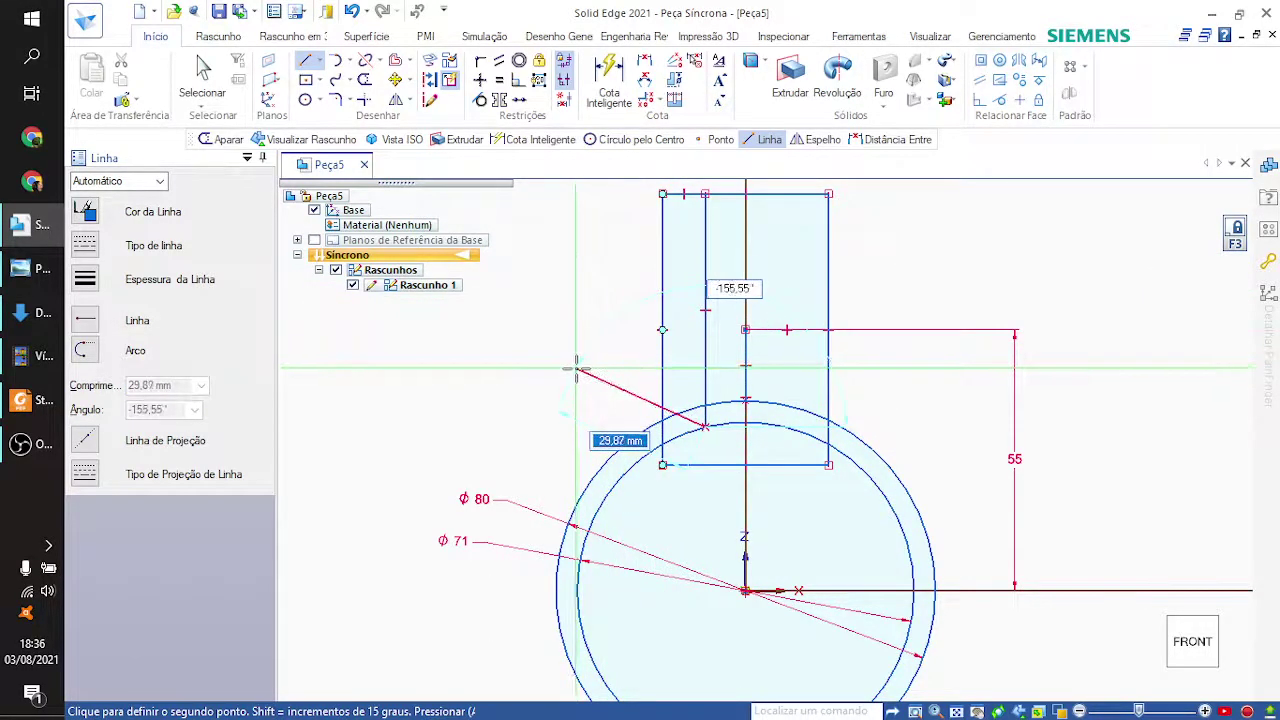
key("Escape")
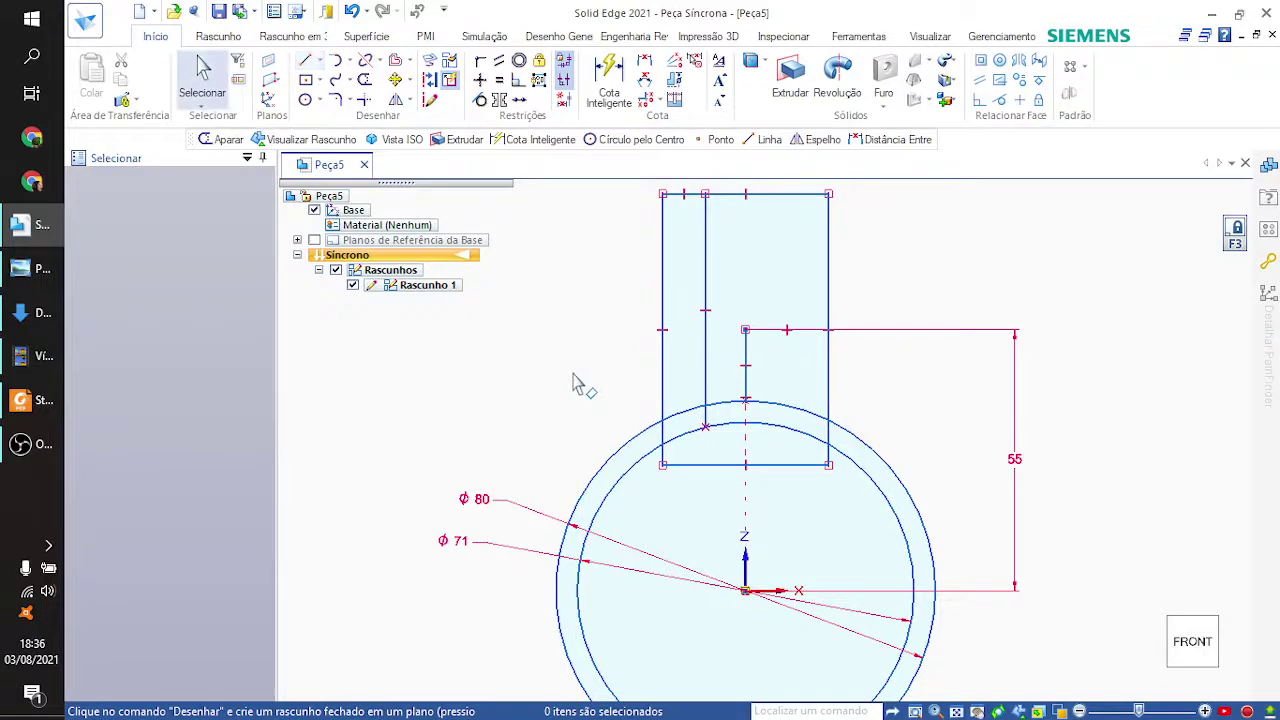
Step: Trim away the rectangle's bottom edge and the portions of both side lines inside the inner circle
left_click(366, 83)
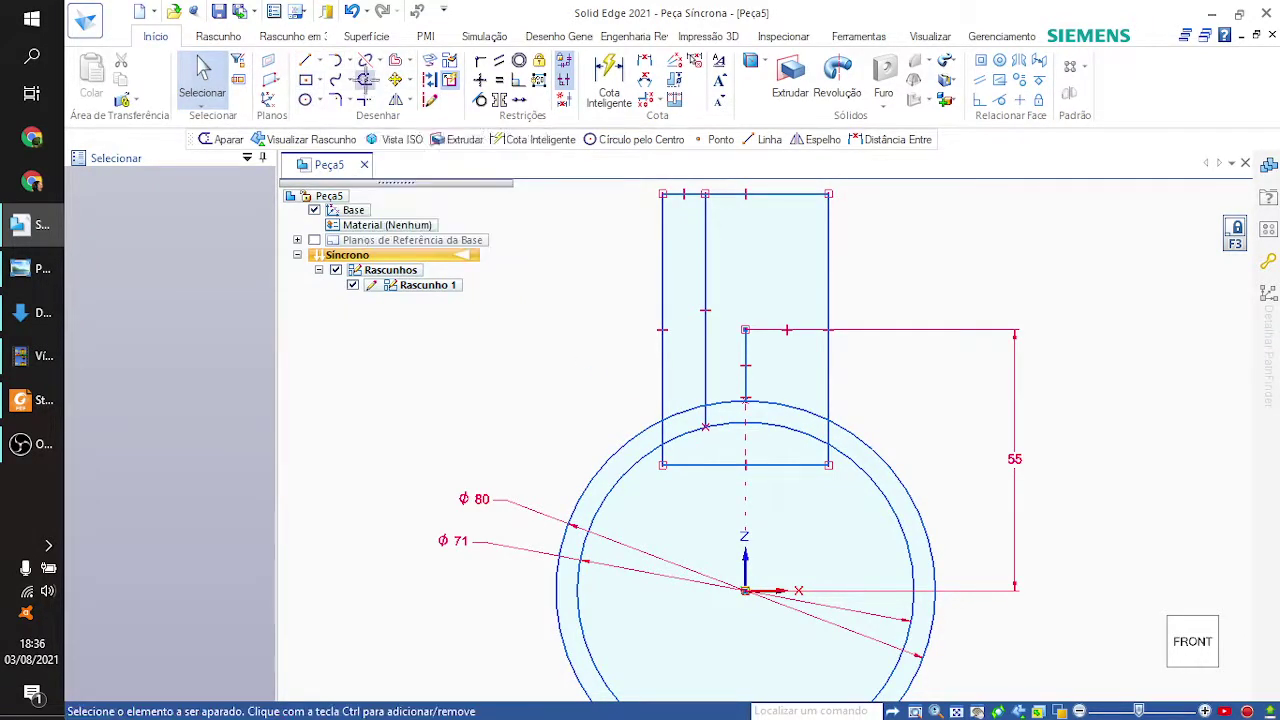
left_click(713, 466)
left_click_drag(666, 451, 826, 465)
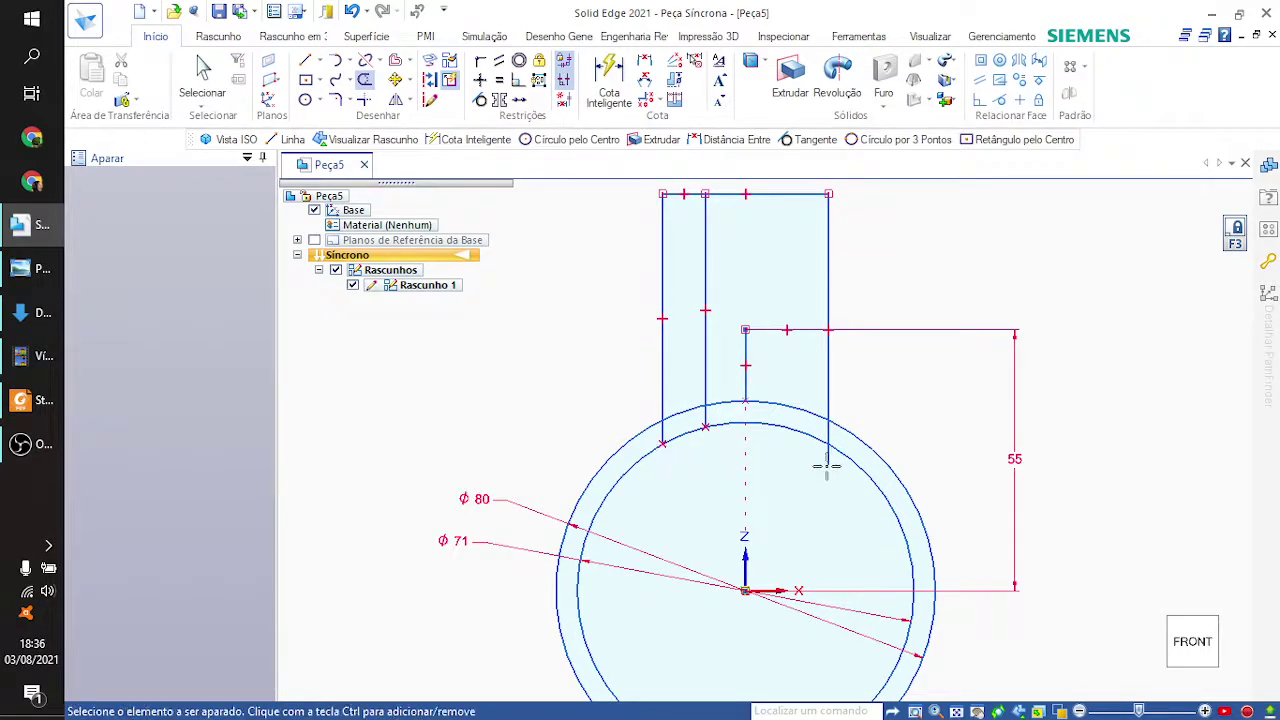
left_click(825, 462)
Step: Trim the lug's left side line back to the outer circle and remove the outer arc between the two left vertical lines
key("alt+Tab")
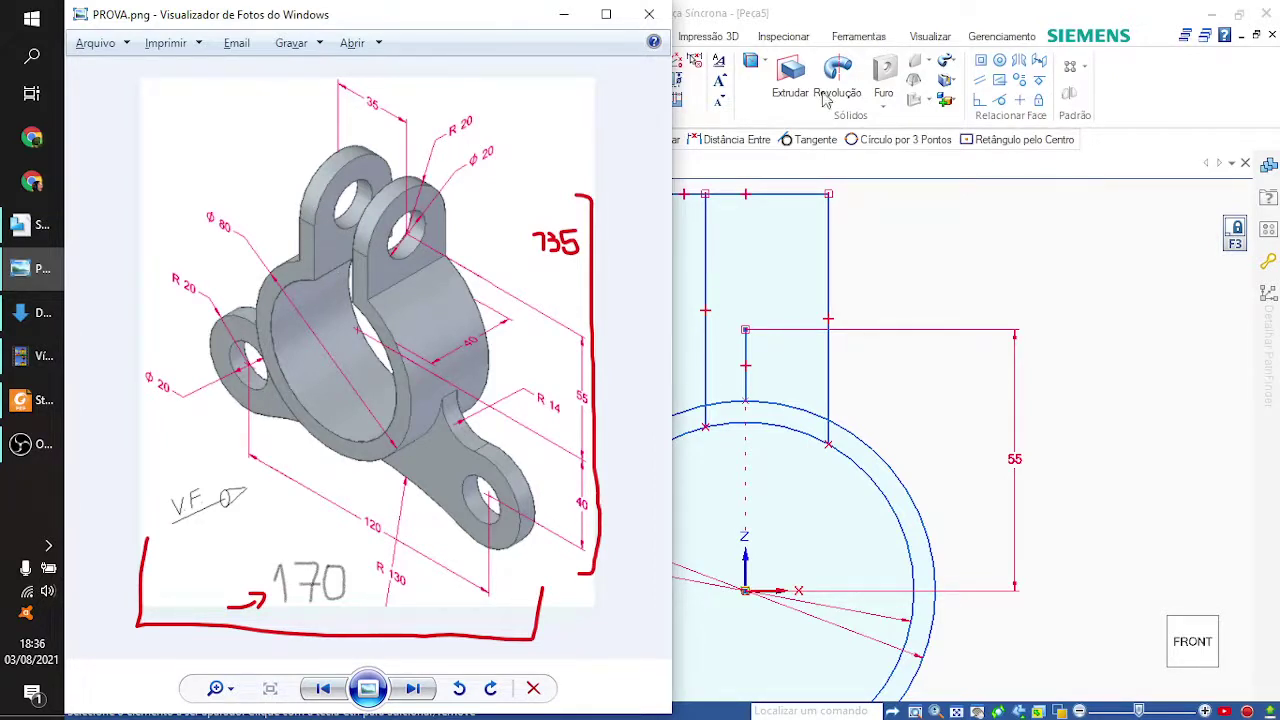
key("alt+Tab")
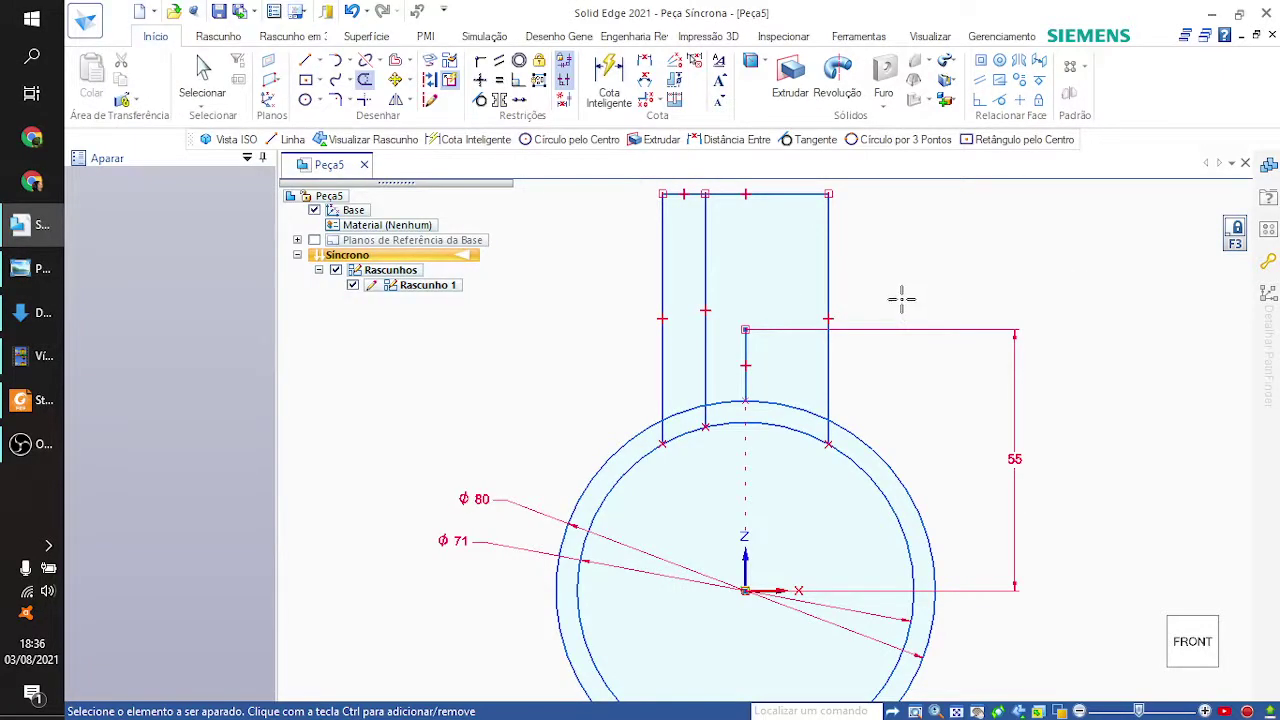
scroll(1009, 283, "up", 2)
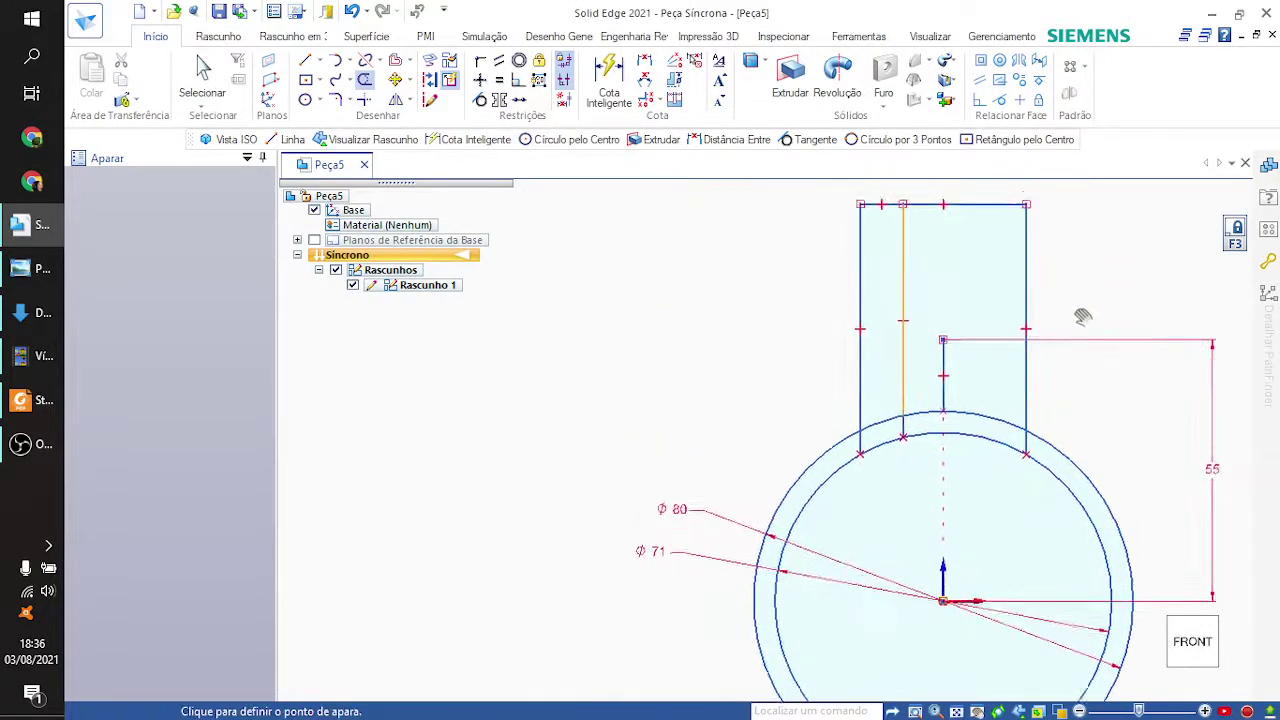
key("alt+Tab")
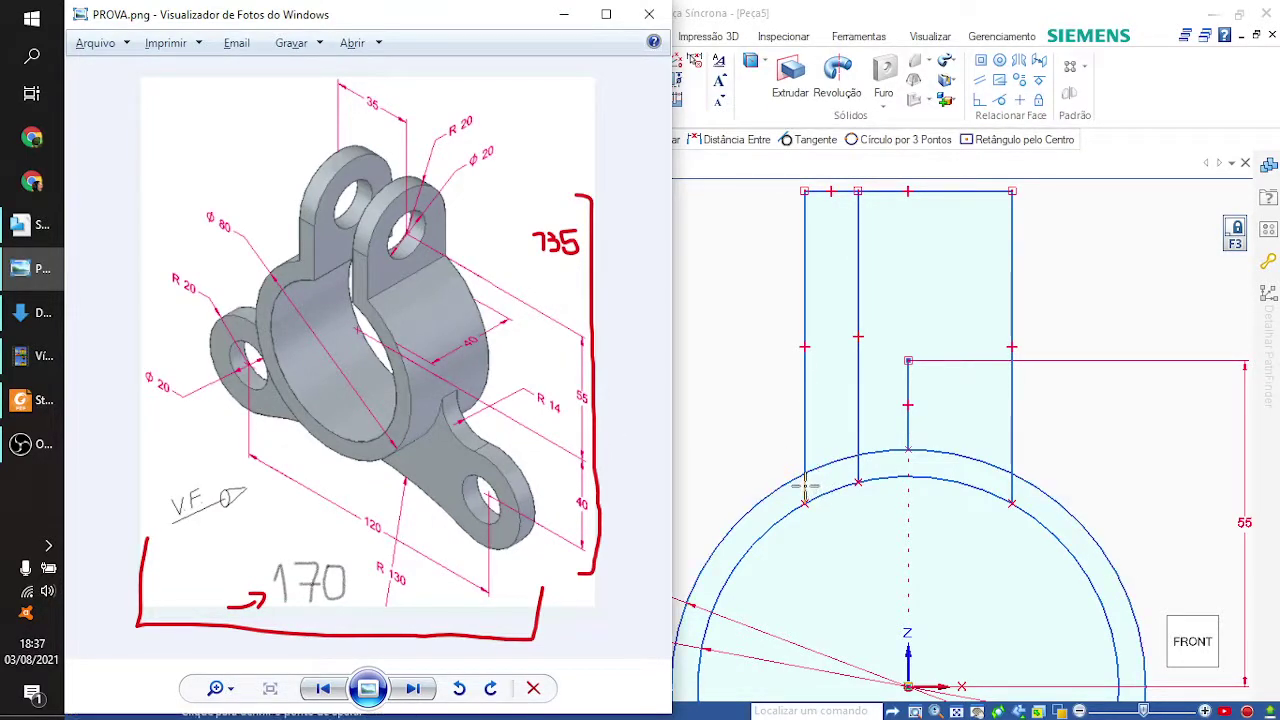
left_click(723, 354)
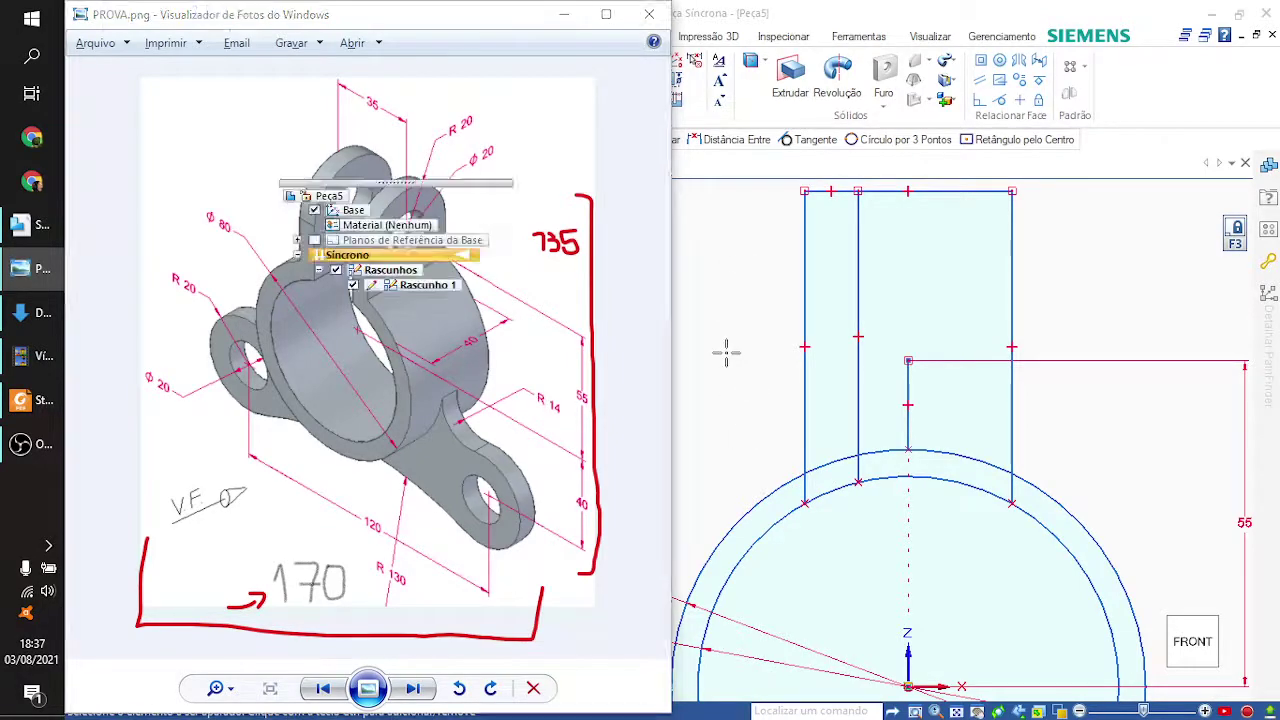
left_click(808, 487)
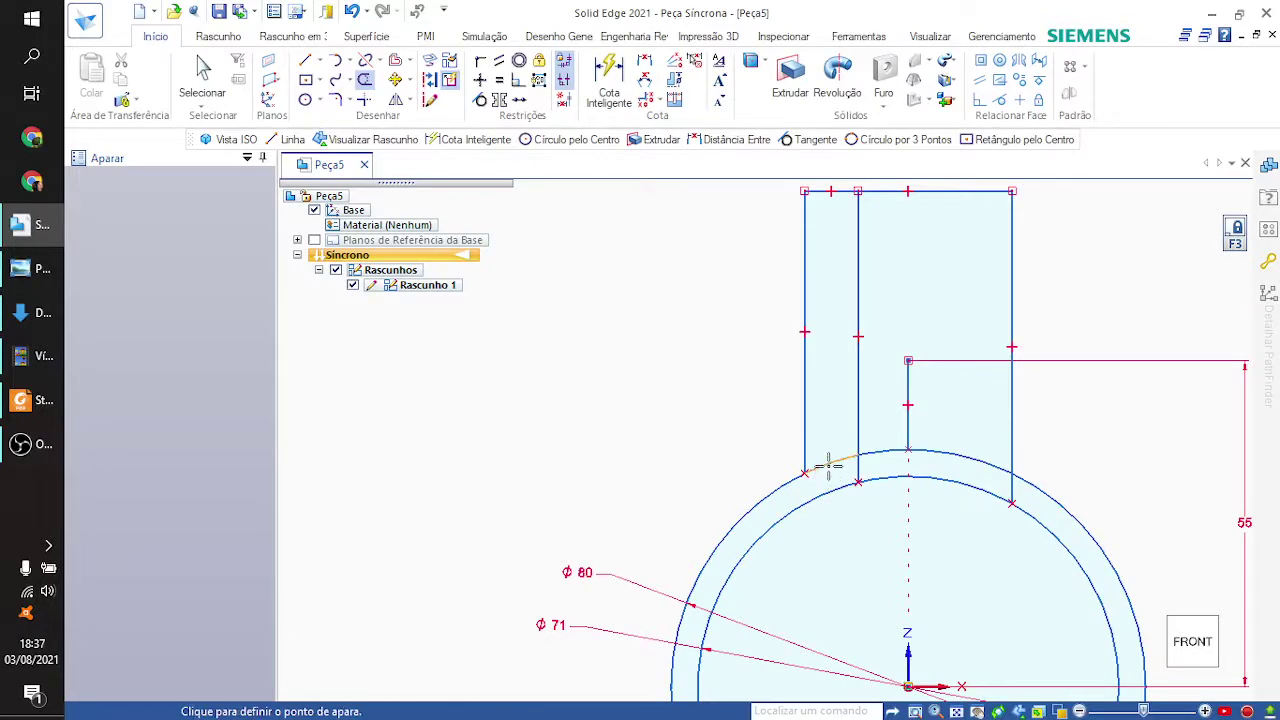
left_click_drag(826, 460, 830, 465)
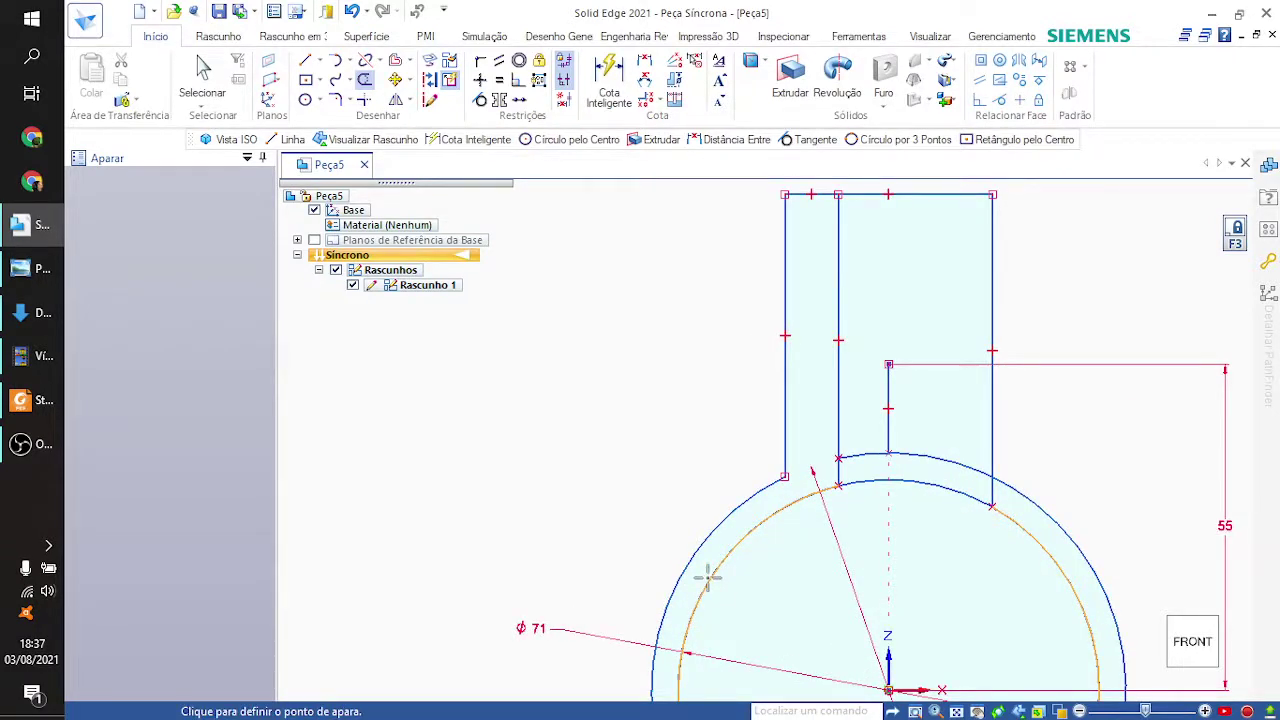
Step: Mirror a copy of the two left vertical lug lines about the sketch's vertical centre axis, checking the shape in PROVA.png
scroll(708, 578, "down", 3)
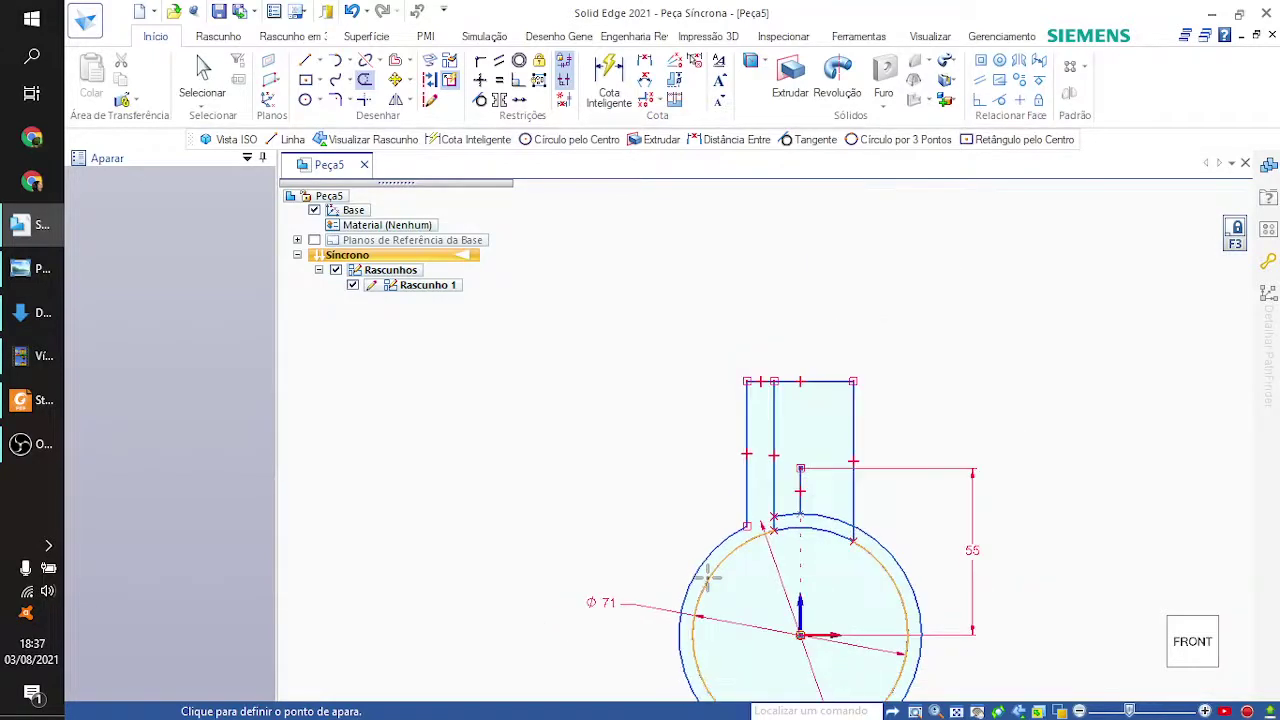
key("alt+Tab")
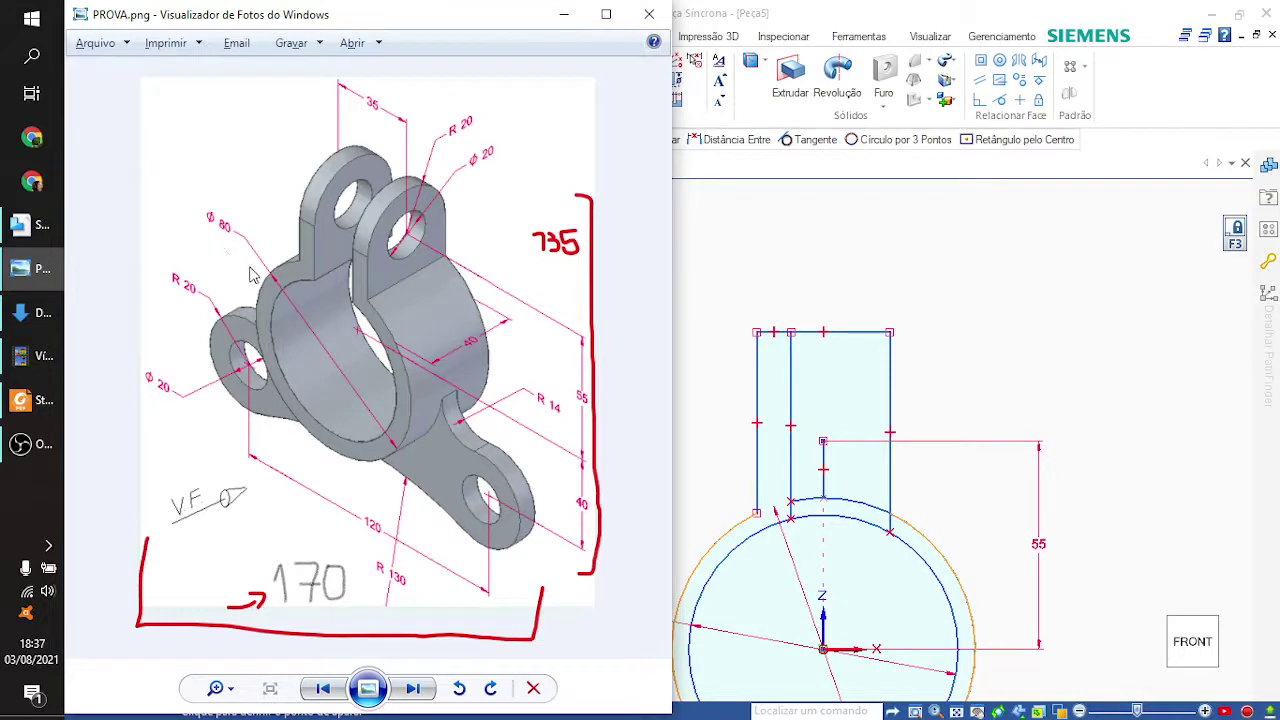
key("alt+Tab")
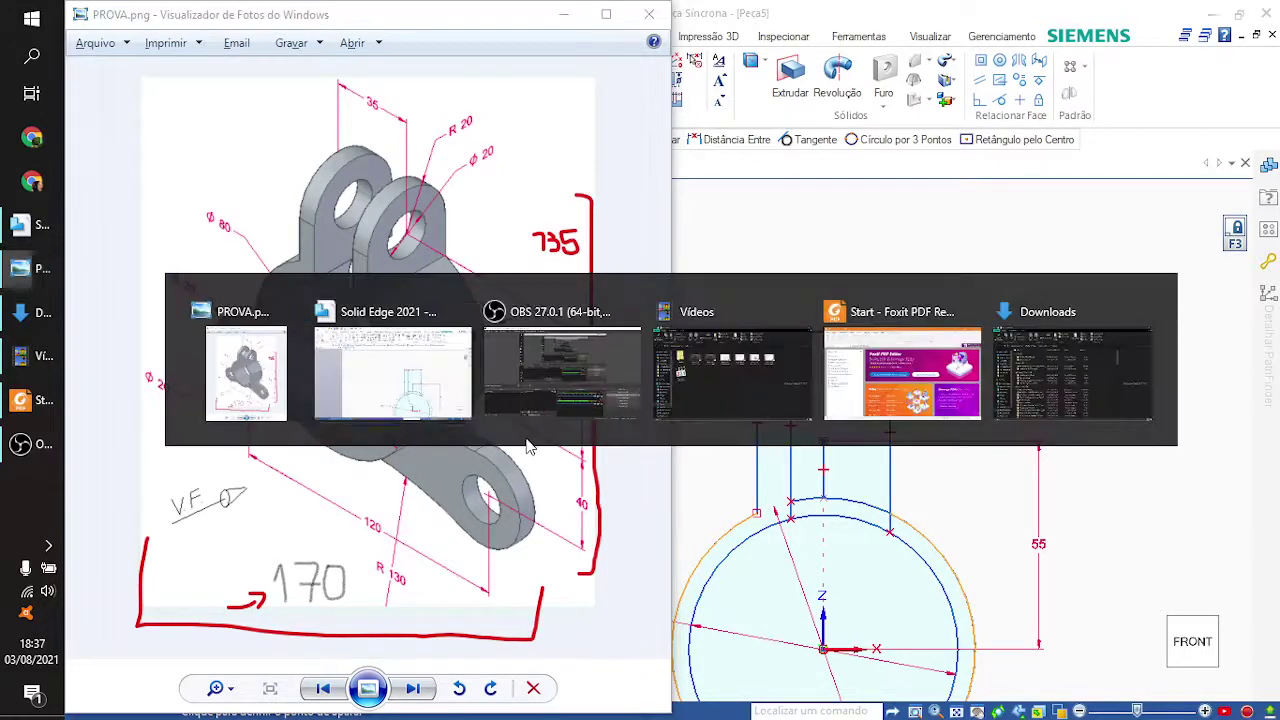
scroll(677, 537, "down", 1)
scroll(651, 591, "up", 1)
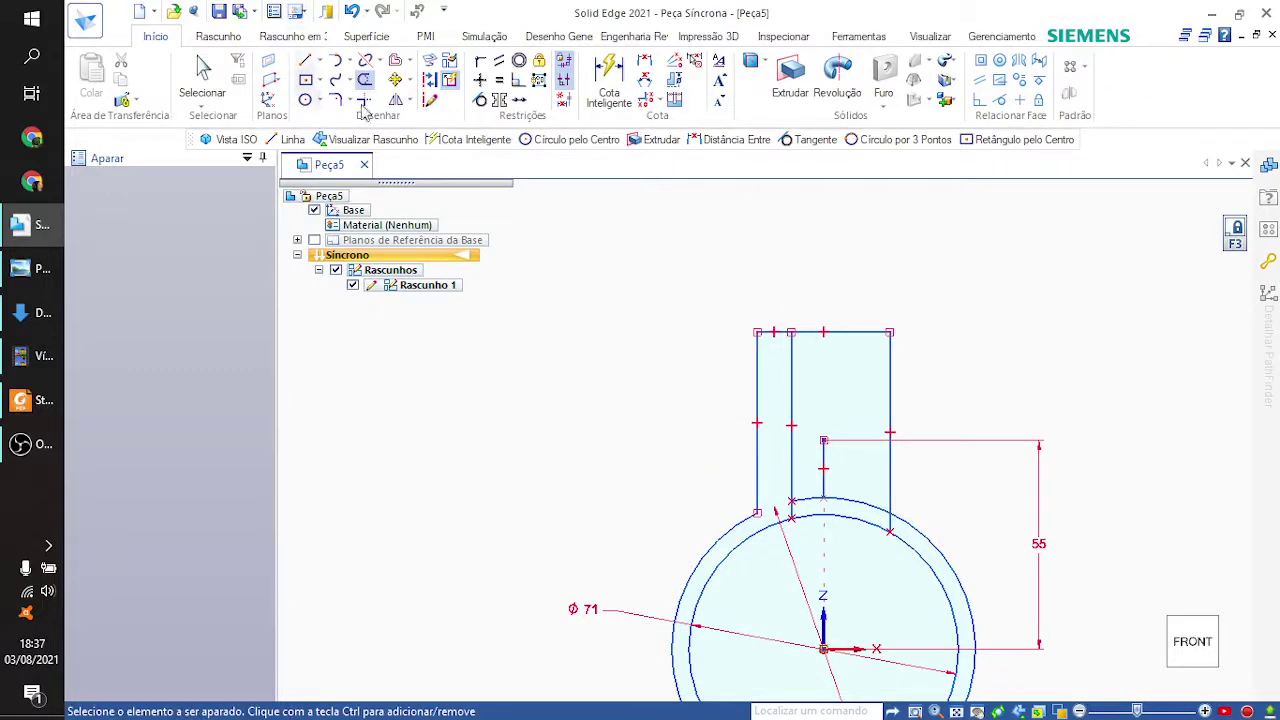
left_click(396, 100)
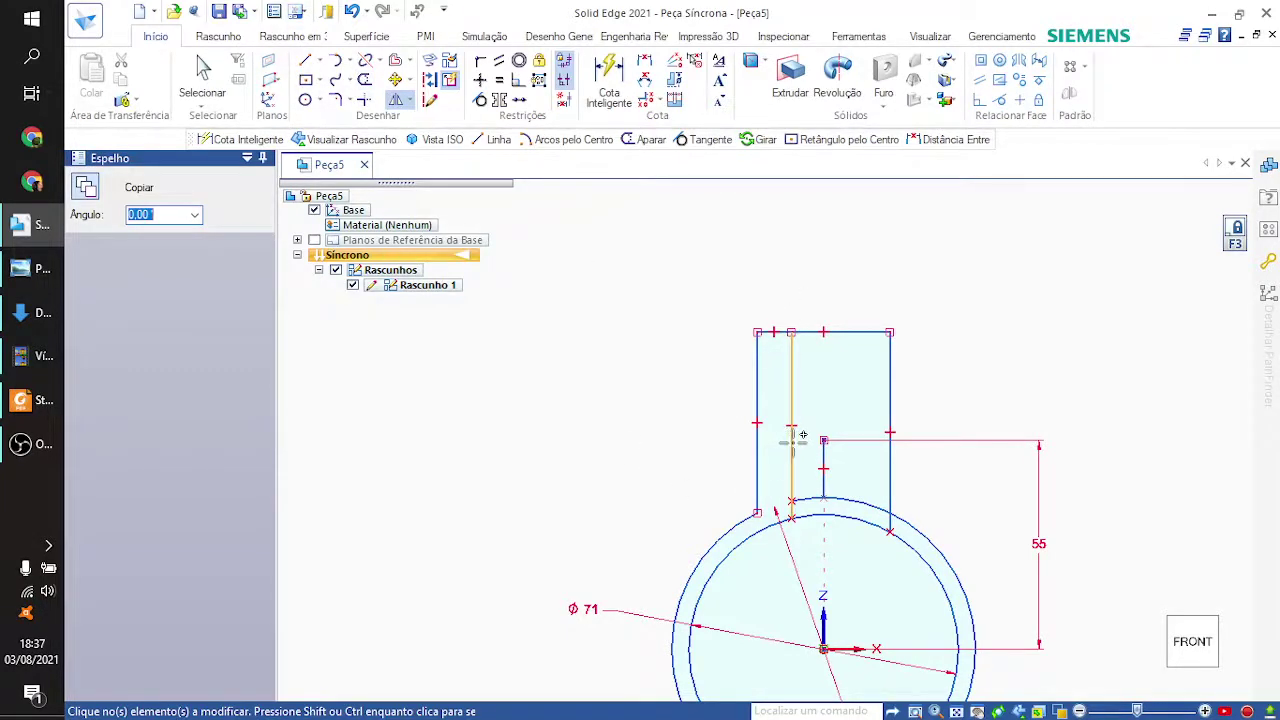
left_click(758, 450)
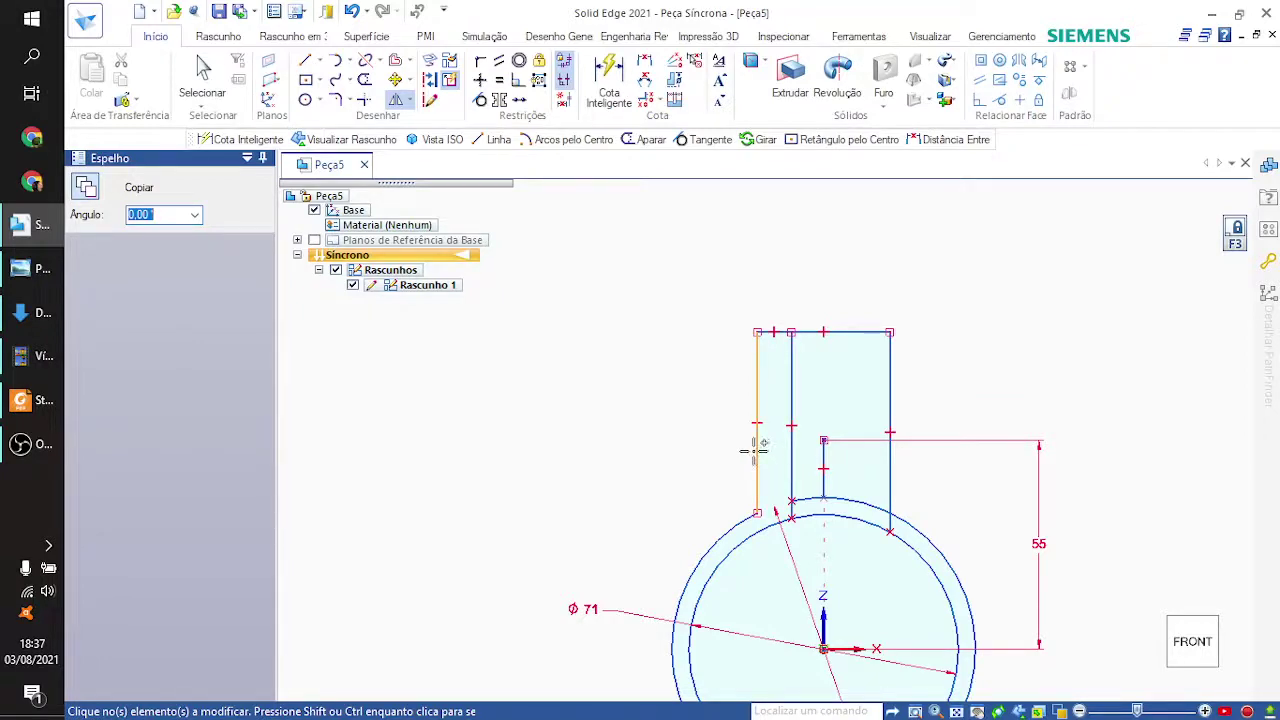
left_click(791, 400)
right_click(803, 418)
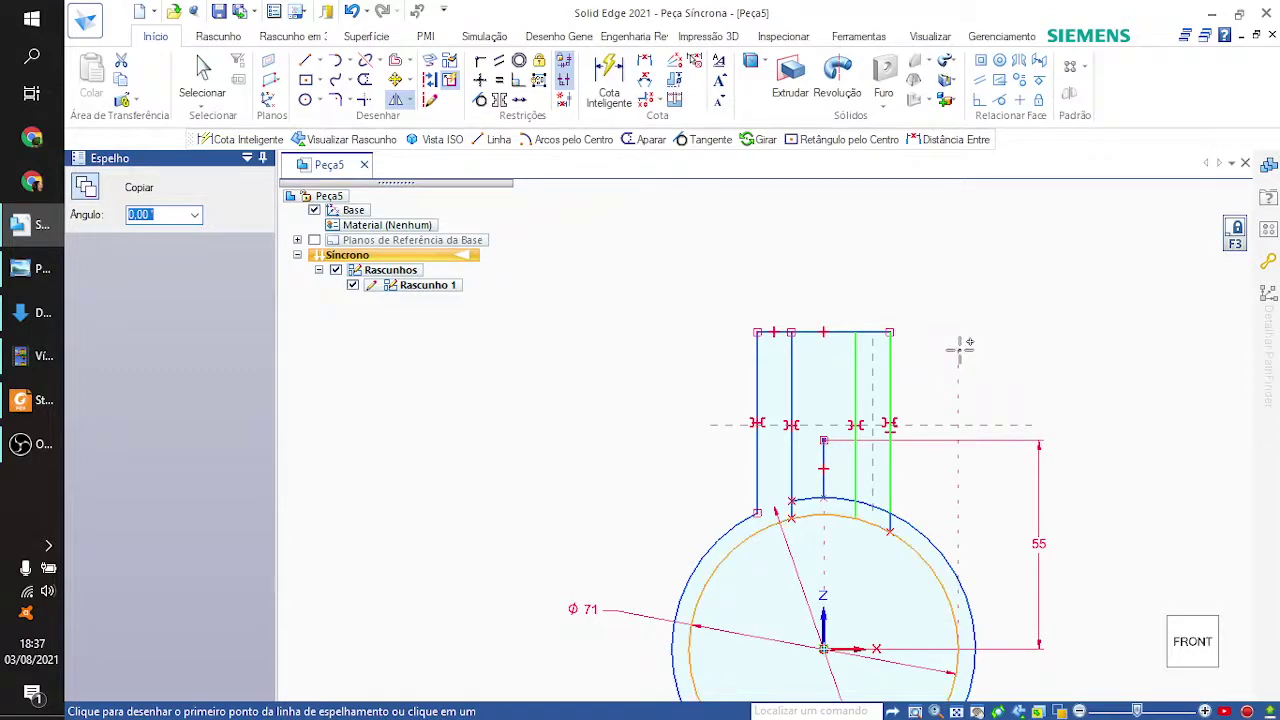
key("Escape")
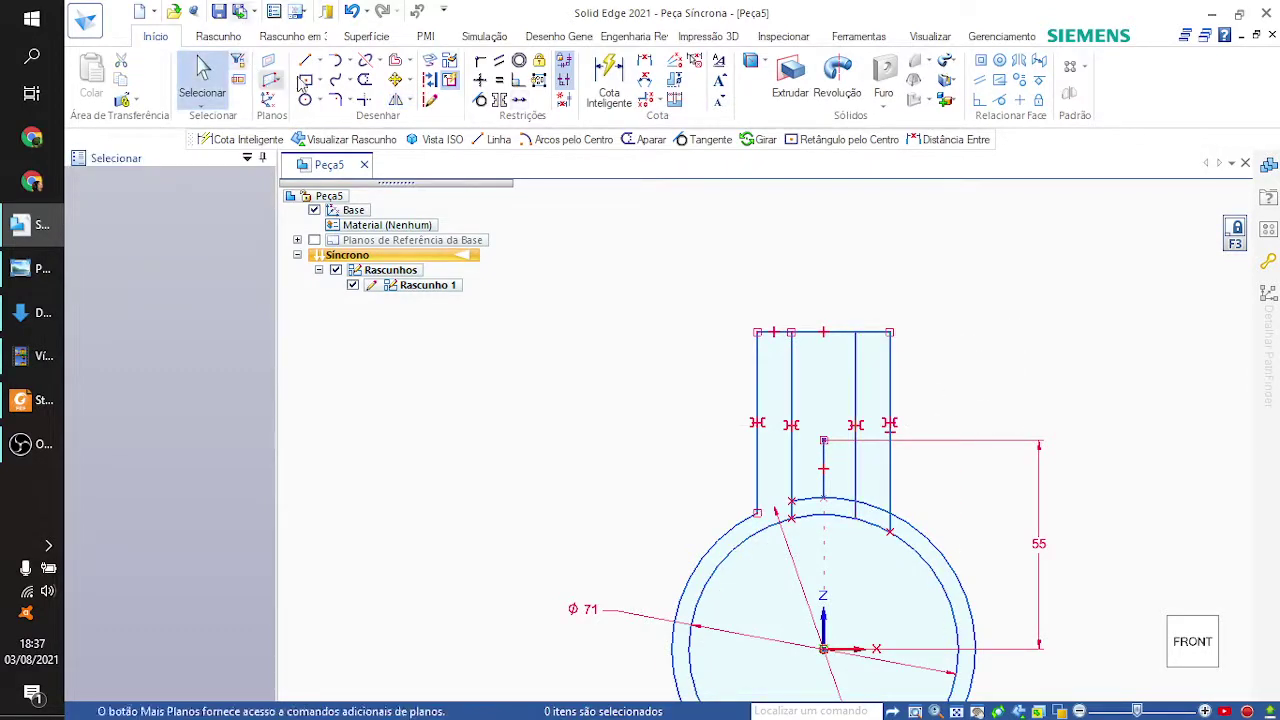
Step: Trim away the outer circle's arc between the two right vertical lines
left_click(365, 83)
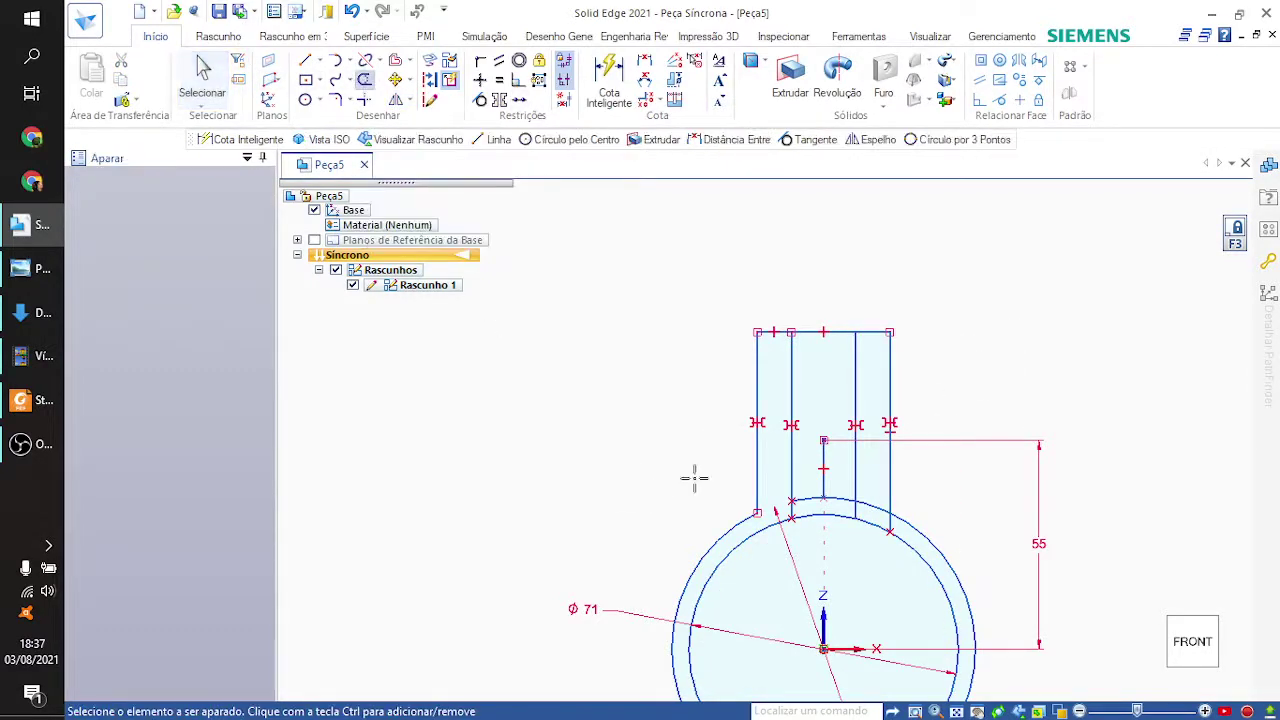
left_click(855, 508)
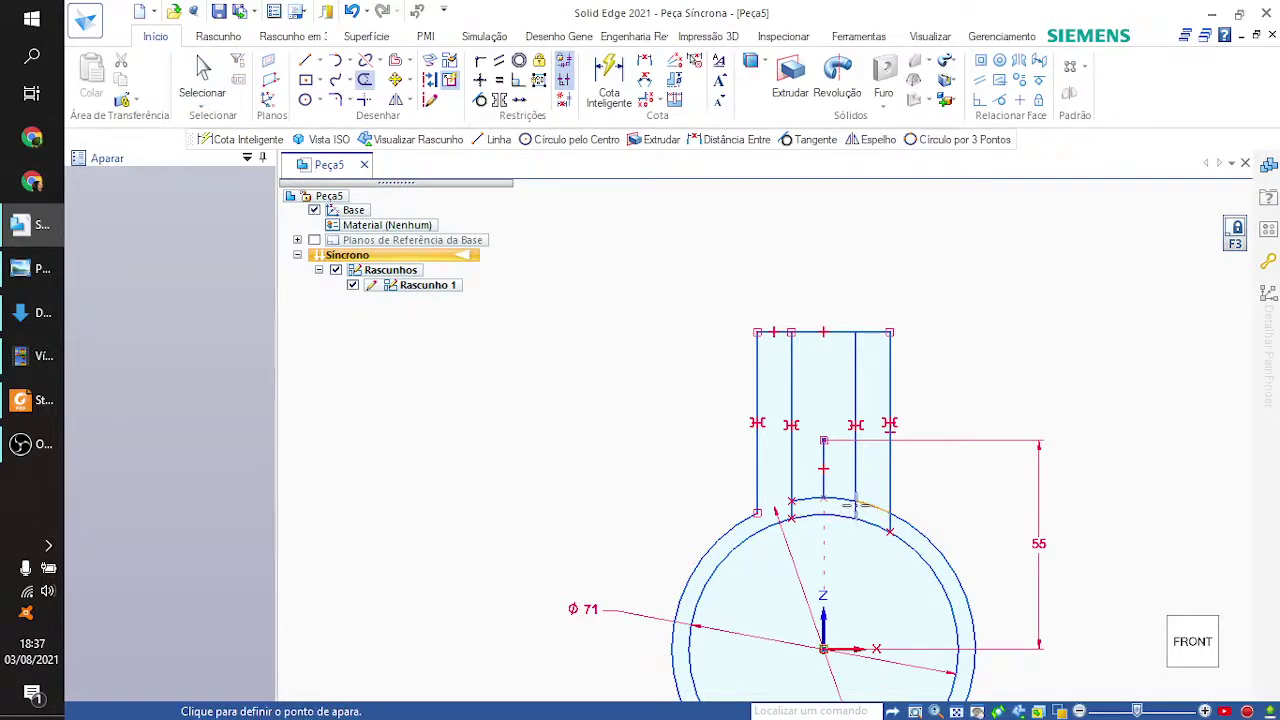
left_click(855, 508)
left_click(889, 521)
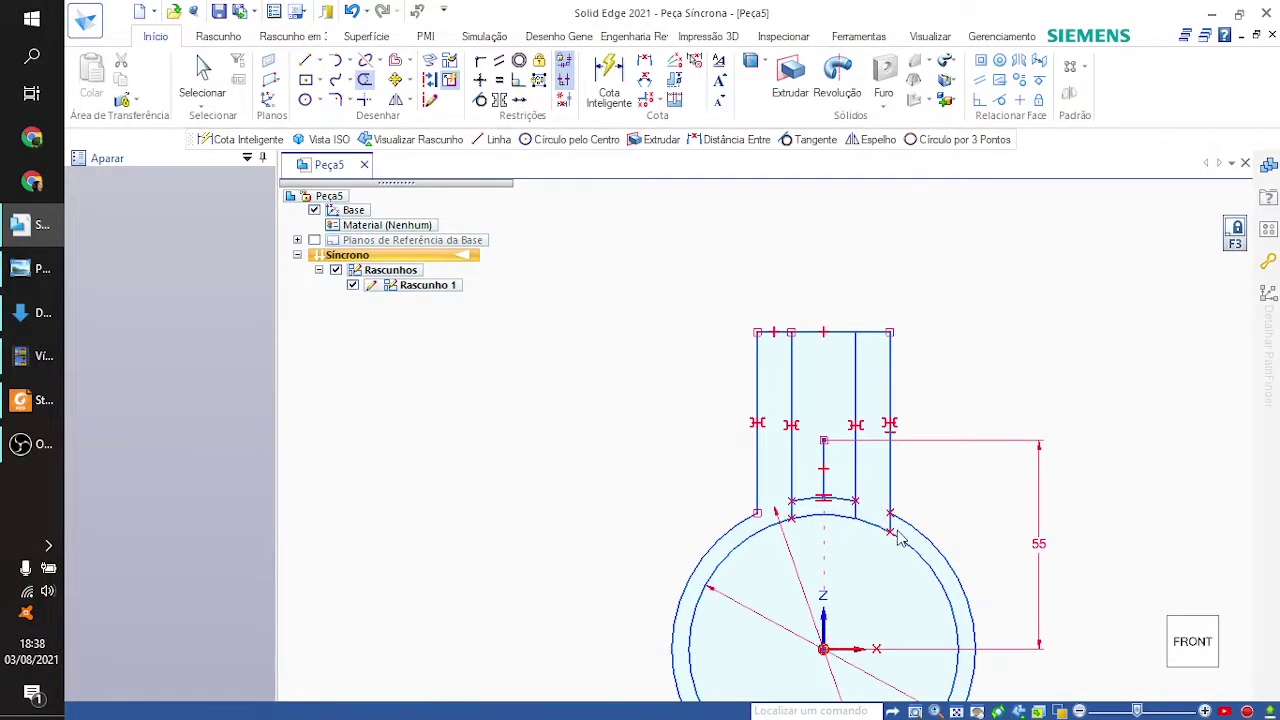
key("Escape")
Step: Trim the right side line back to the outer circle and remove the arcs, short centre line and top edge between the lugs
scroll(890, 525, "up", 5)
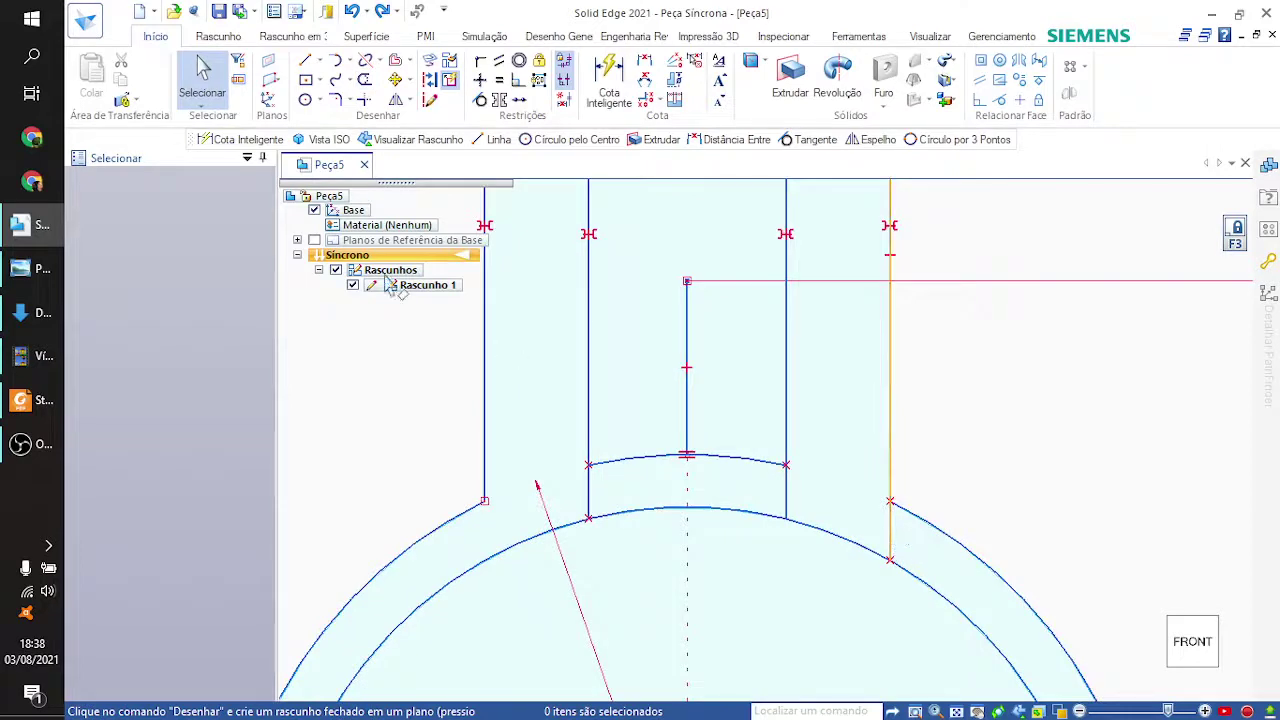
left_click(365, 81)
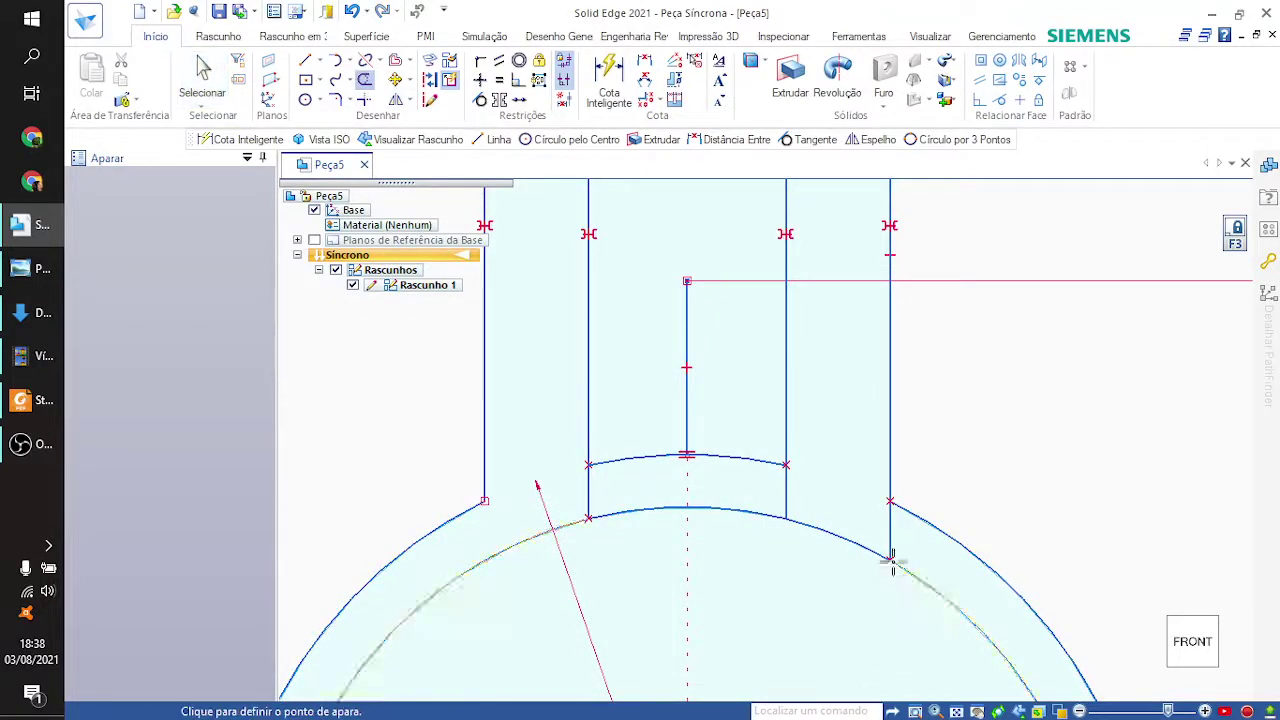
left_click(655, 456)
left_click(648, 508)
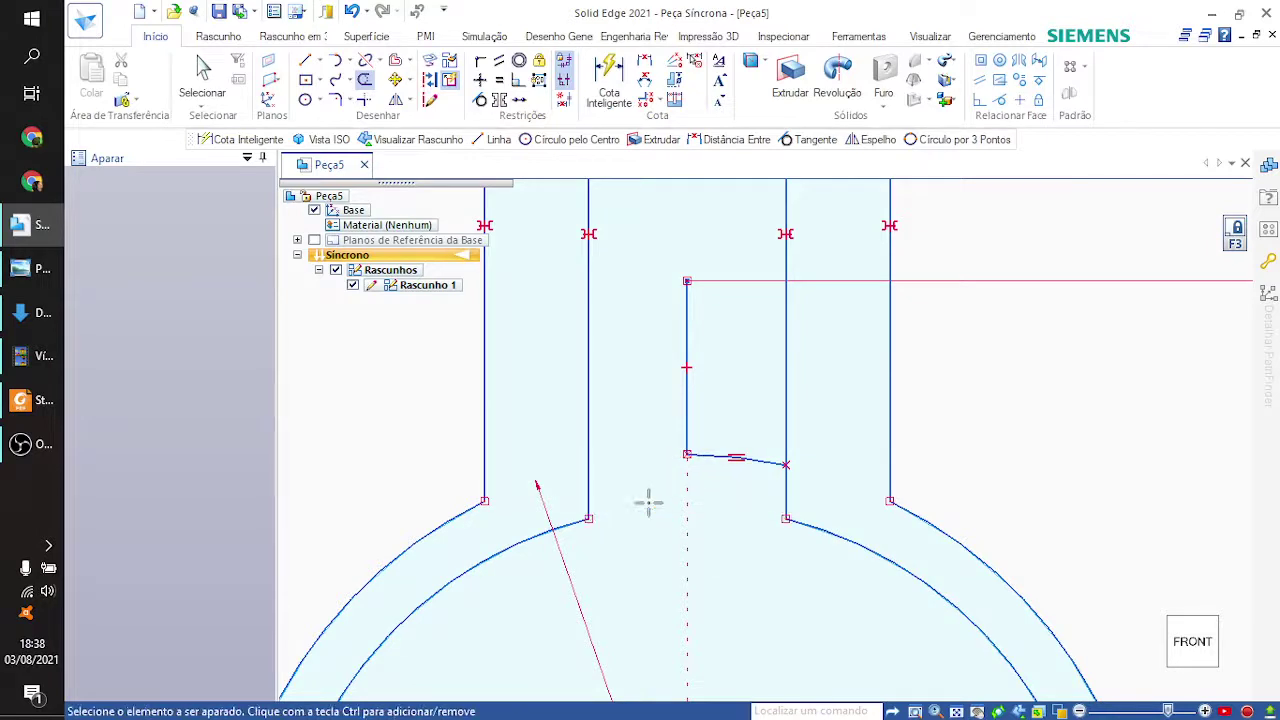
left_click(722, 461)
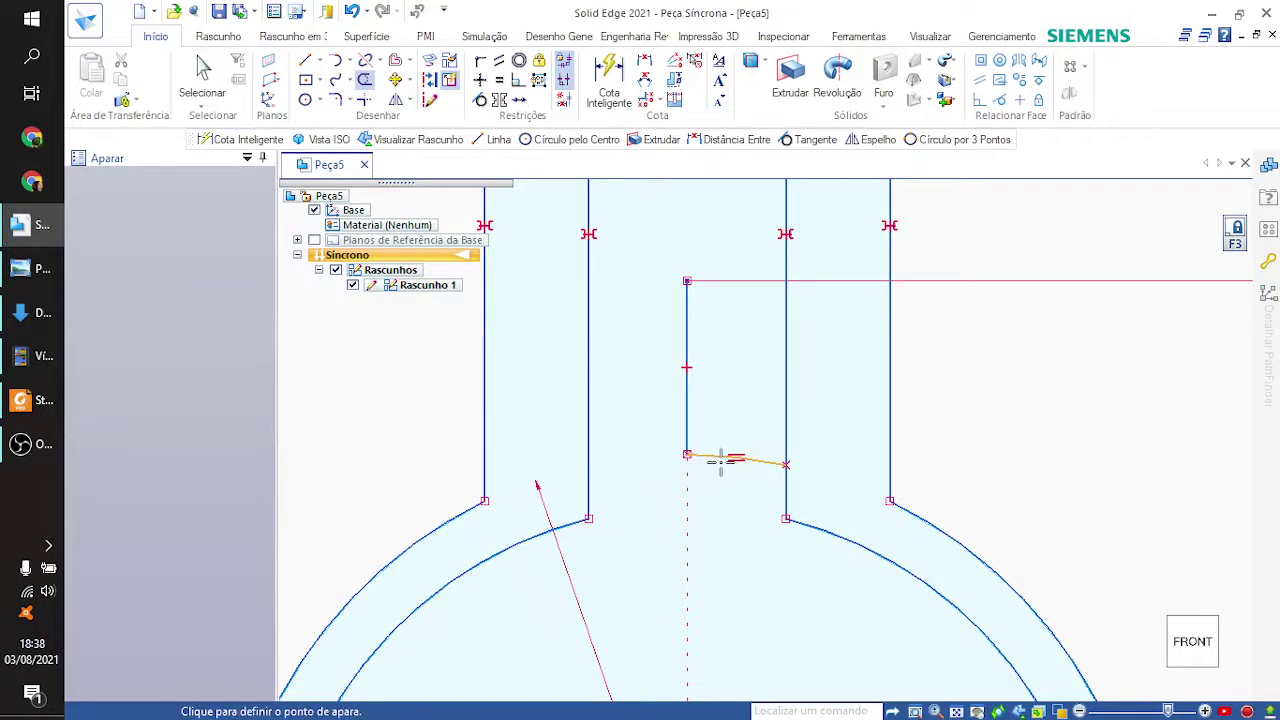
left_click(686, 434)
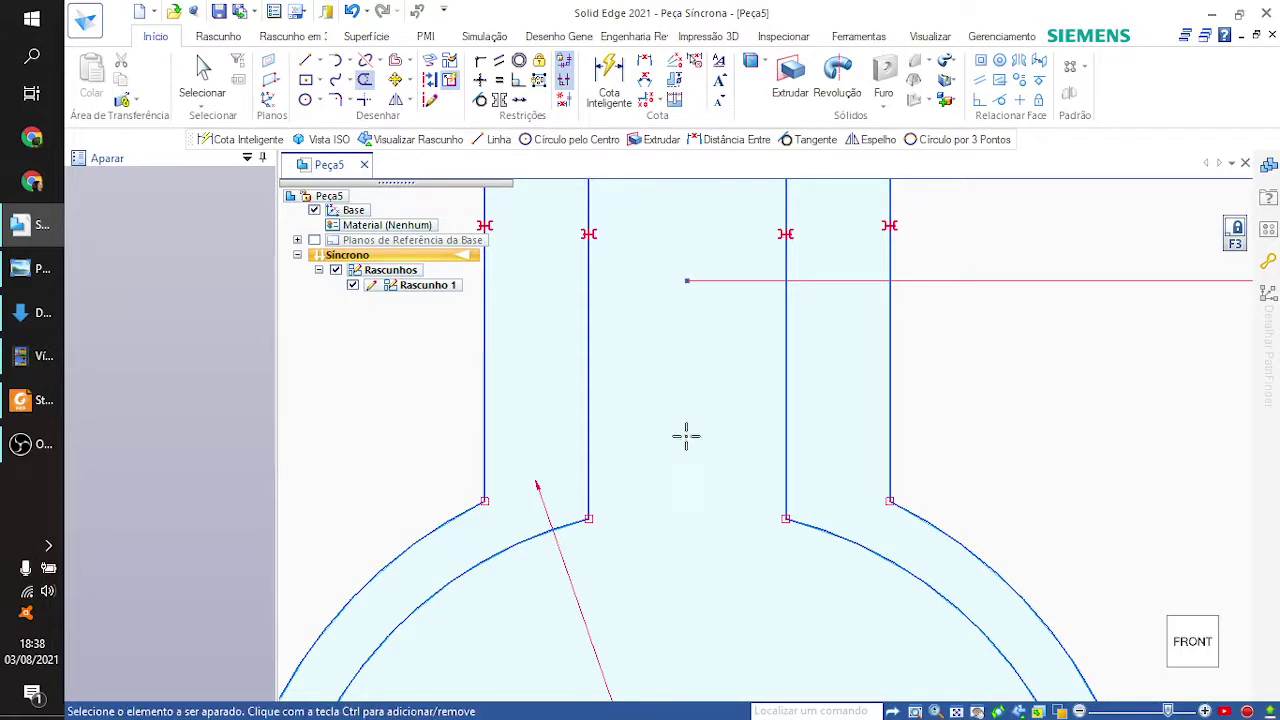
scroll(675, 441, "down", 5)
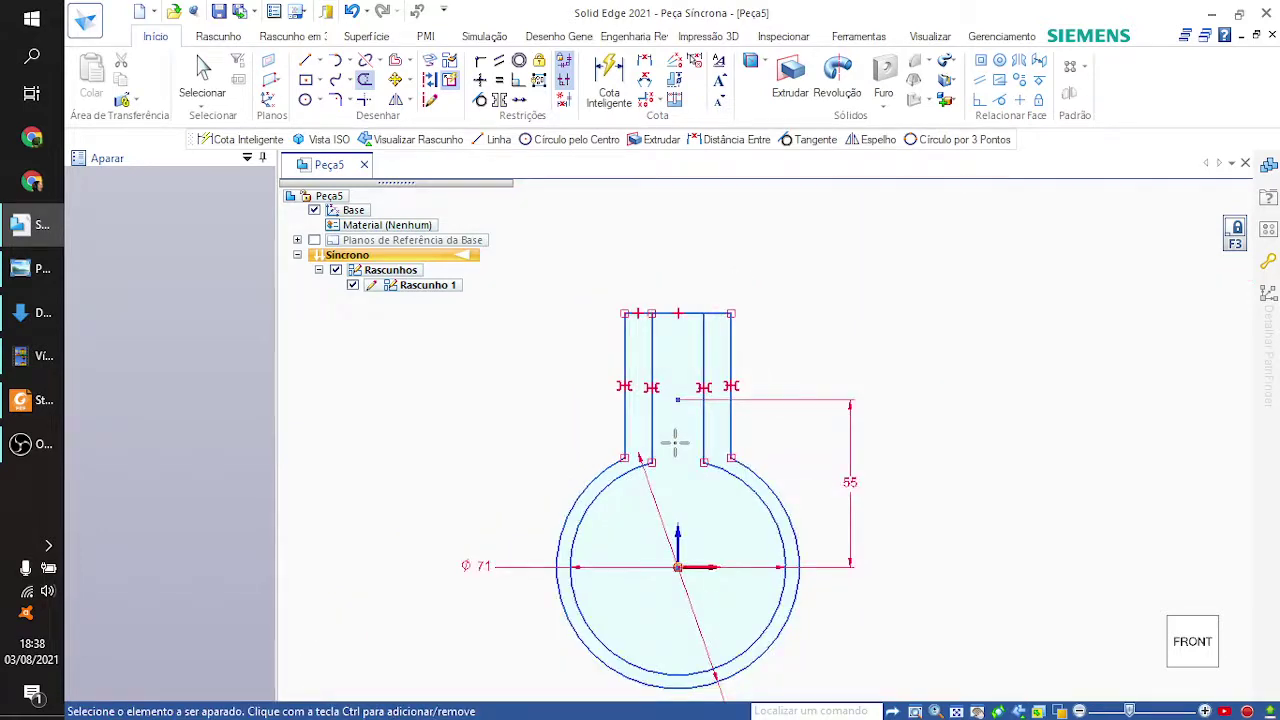
left_click(665, 313)
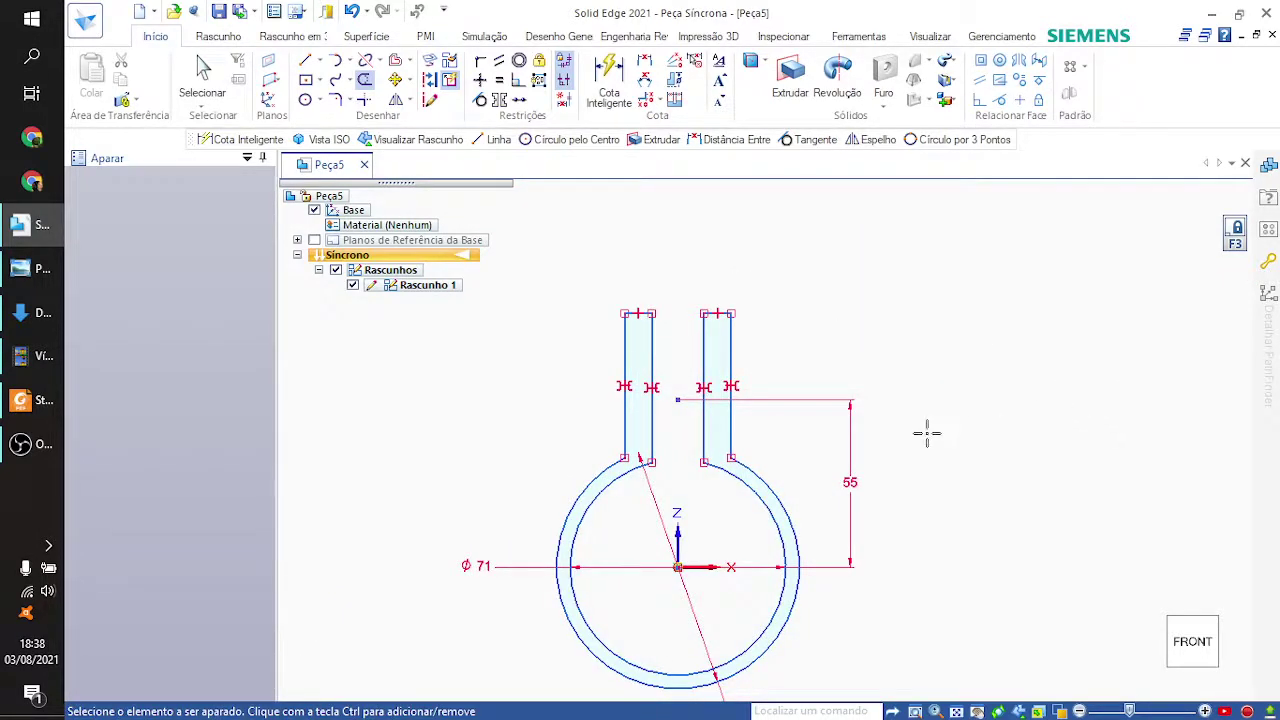
Step: Start a line at the outer circle's lowest point and extend it to the inner circle to check the ring's wall thickness
scroll(920, 443, "down", 3)
scroll(915, 455, "up", 5)
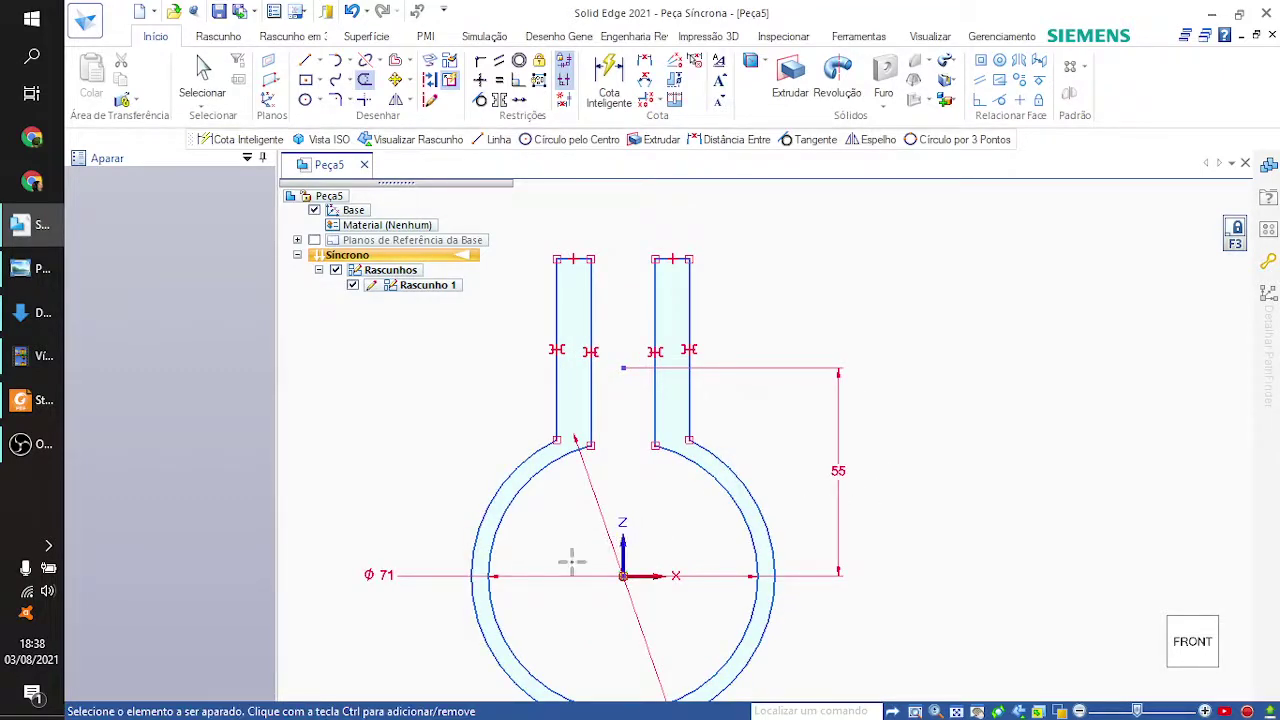
scroll(405, 602, "down", 2)
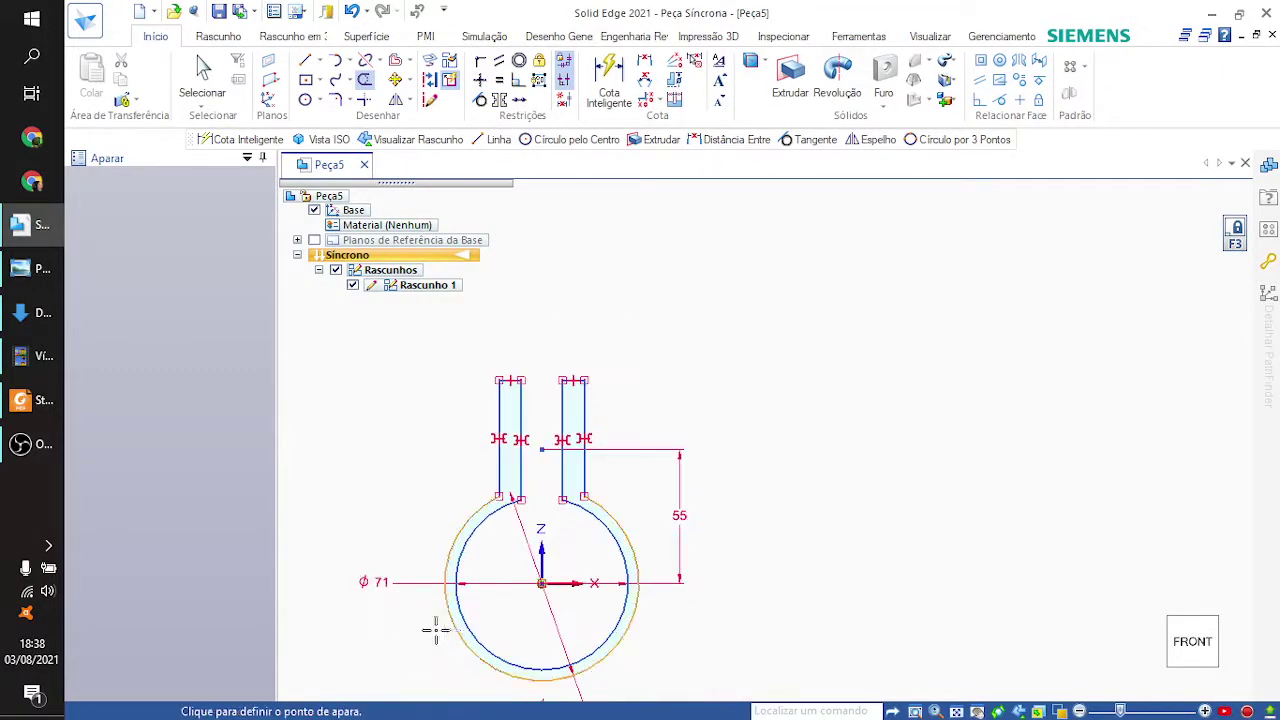
middle_click_drag(394, 651, 500, 576)
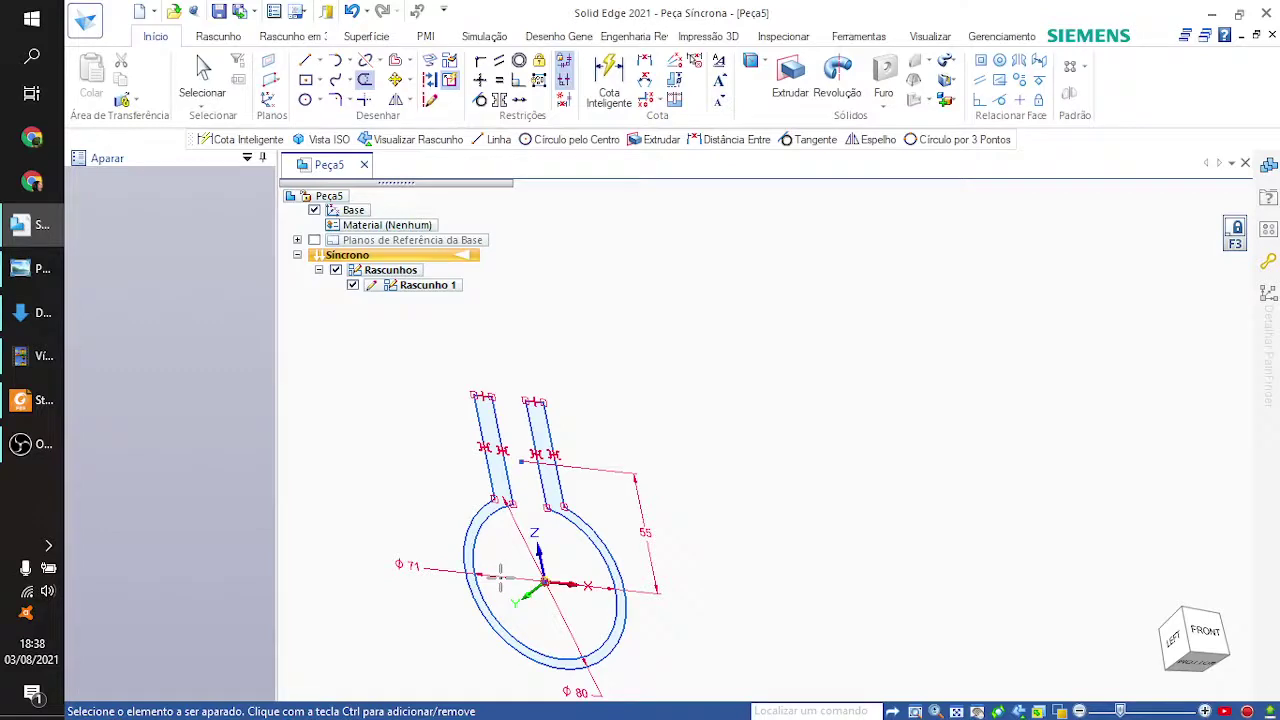
key("ctrl+i")
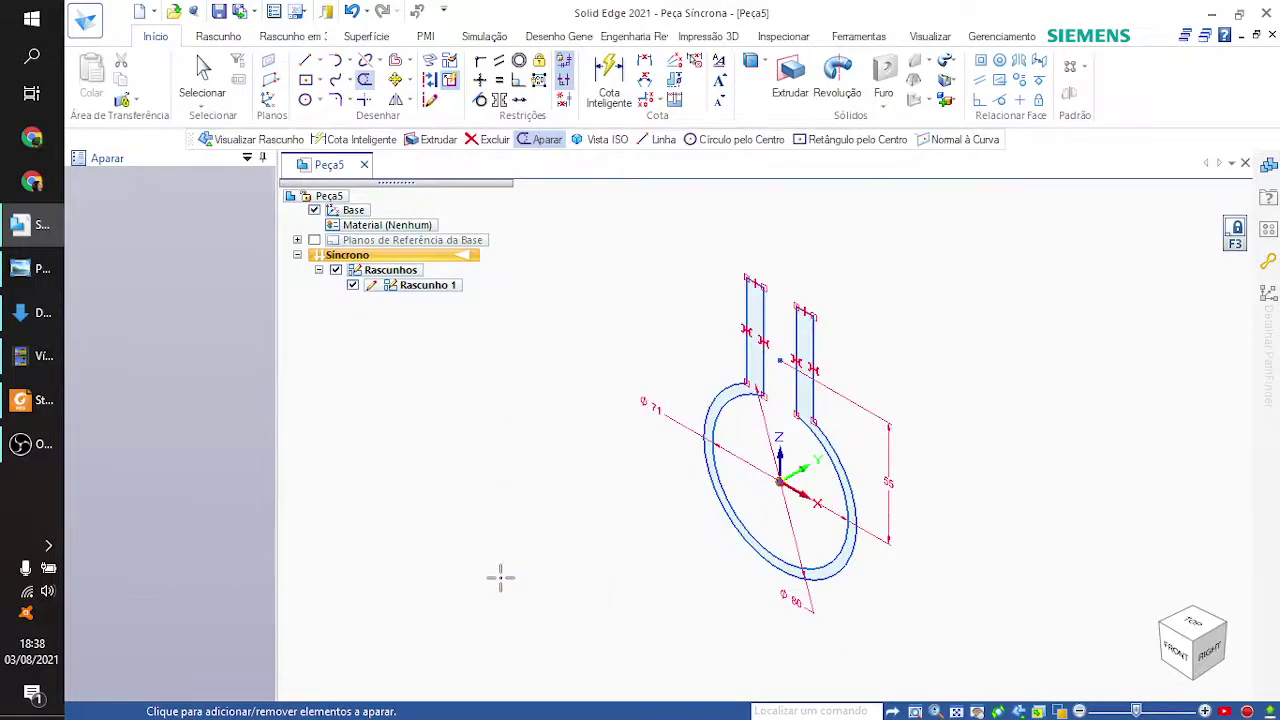
key("ctrl+f")
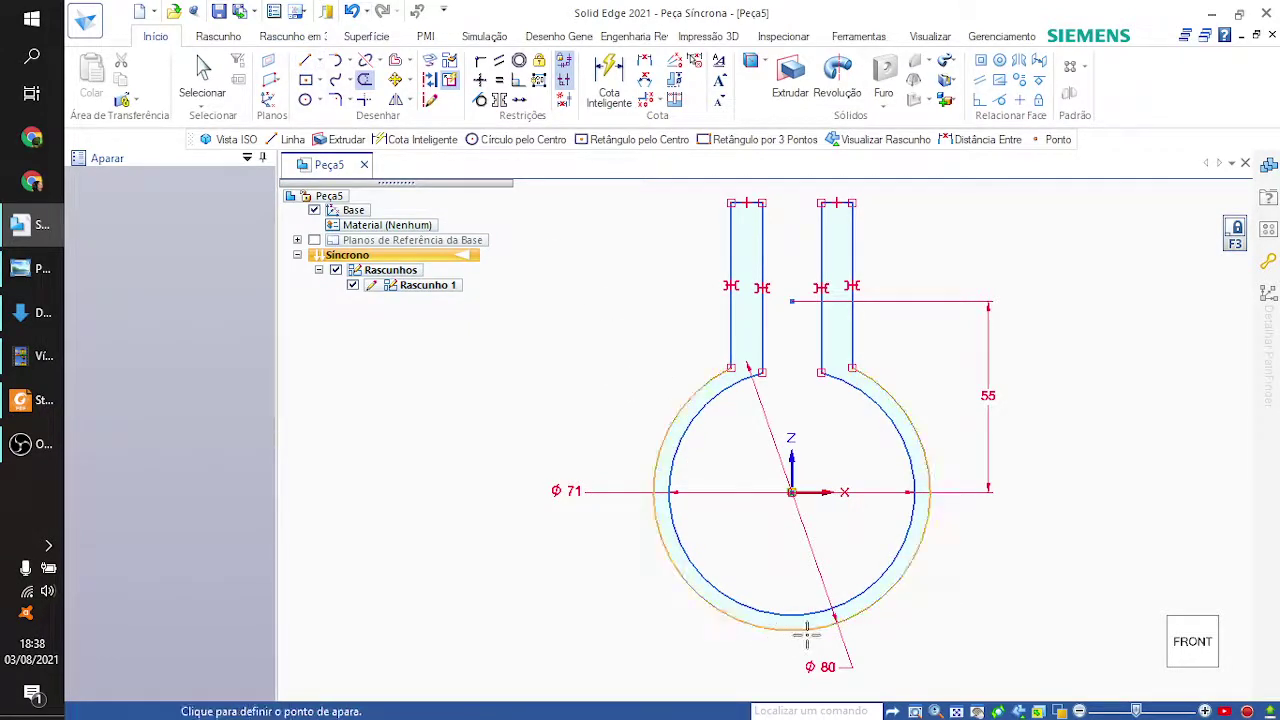
scroll(805, 625, "up", 2)
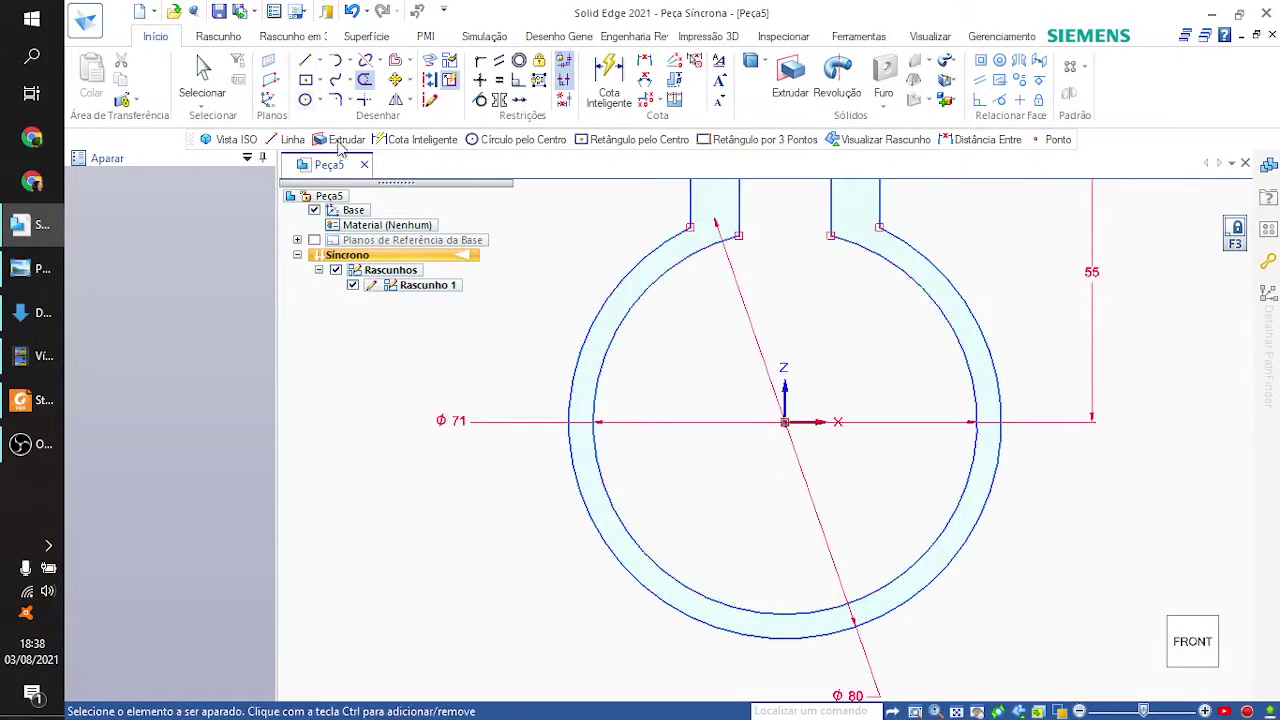
left_click(305, 60)
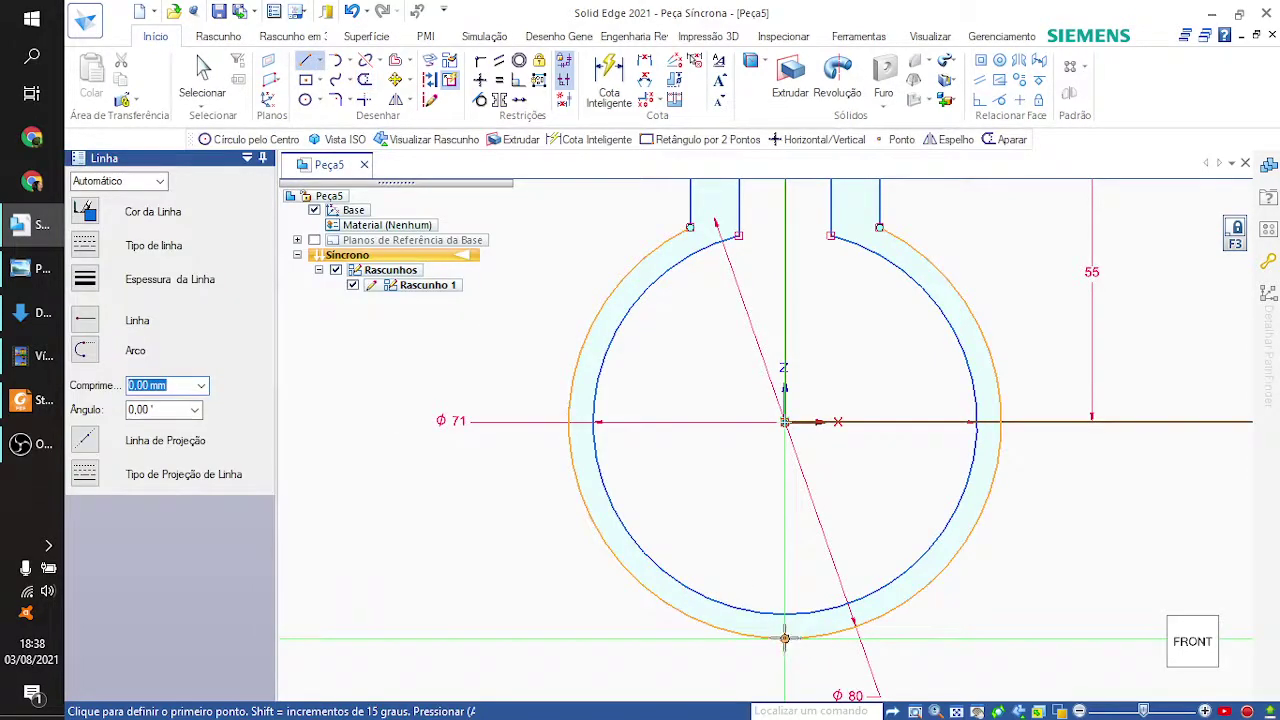
left_click(785, 638)
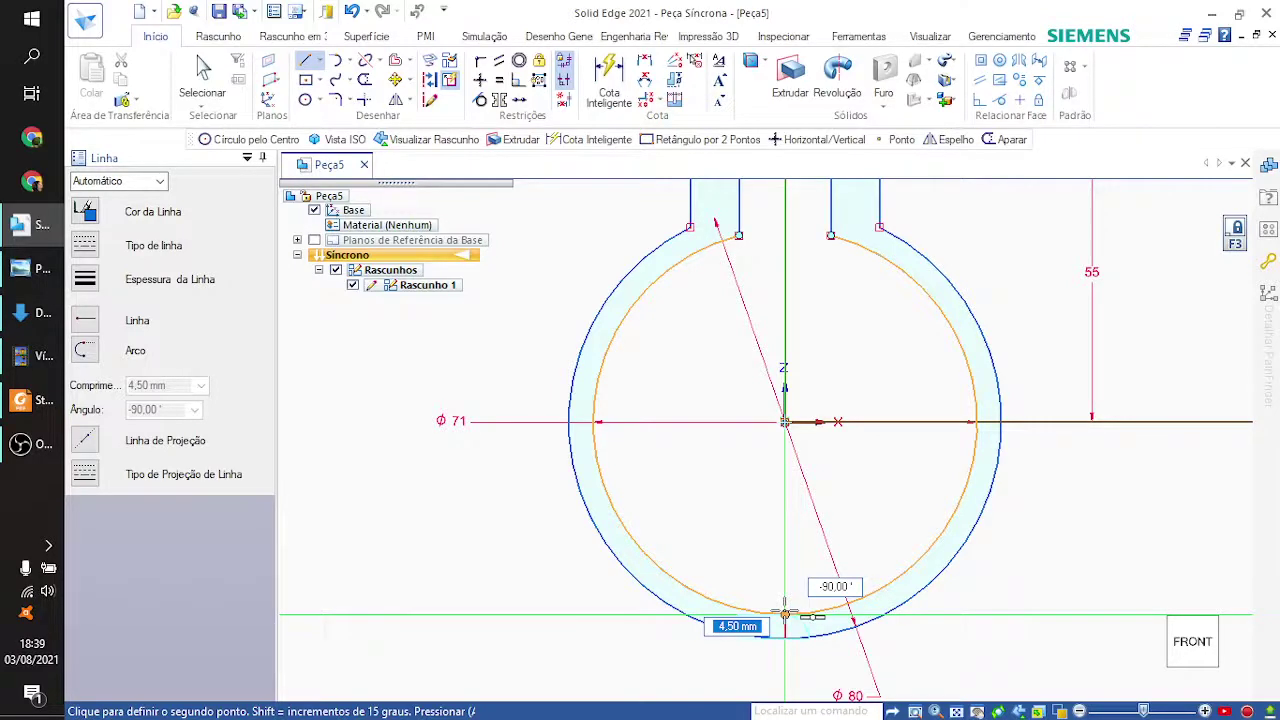
key("alt+Tab")
key("alt+Tab")
key("alt+Tab")
key("alt+Tab")
key("alt+Tab")
key("alt+Tab")
key("alt+Tab")
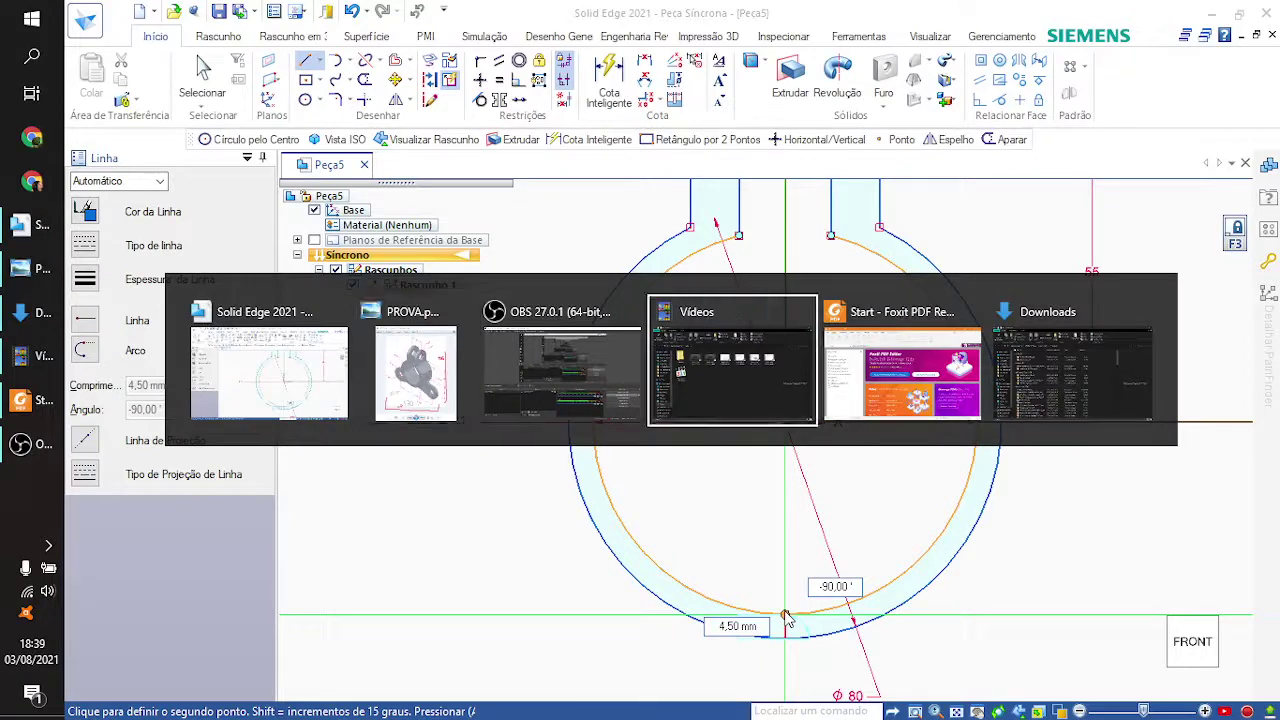
key("alt+Tab")
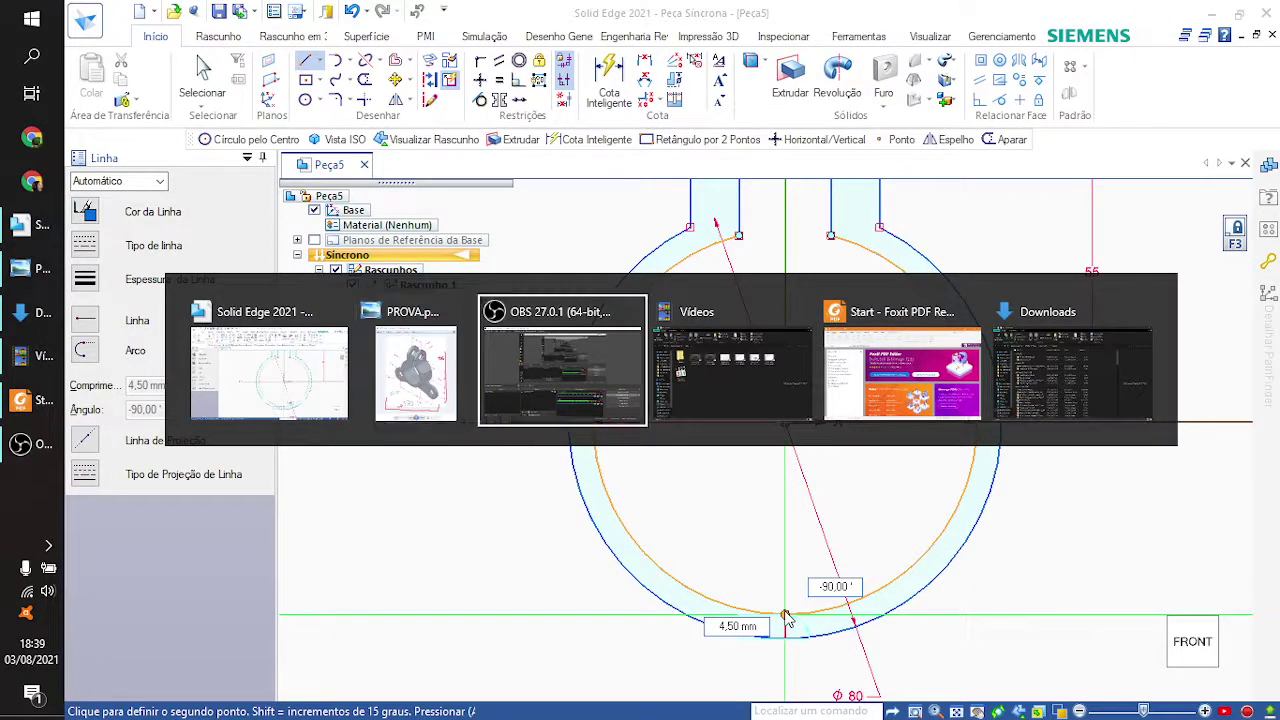
key("alt+Tab")
key("alt+Tab")
key("alt+Tab")
key("alt+Tab")
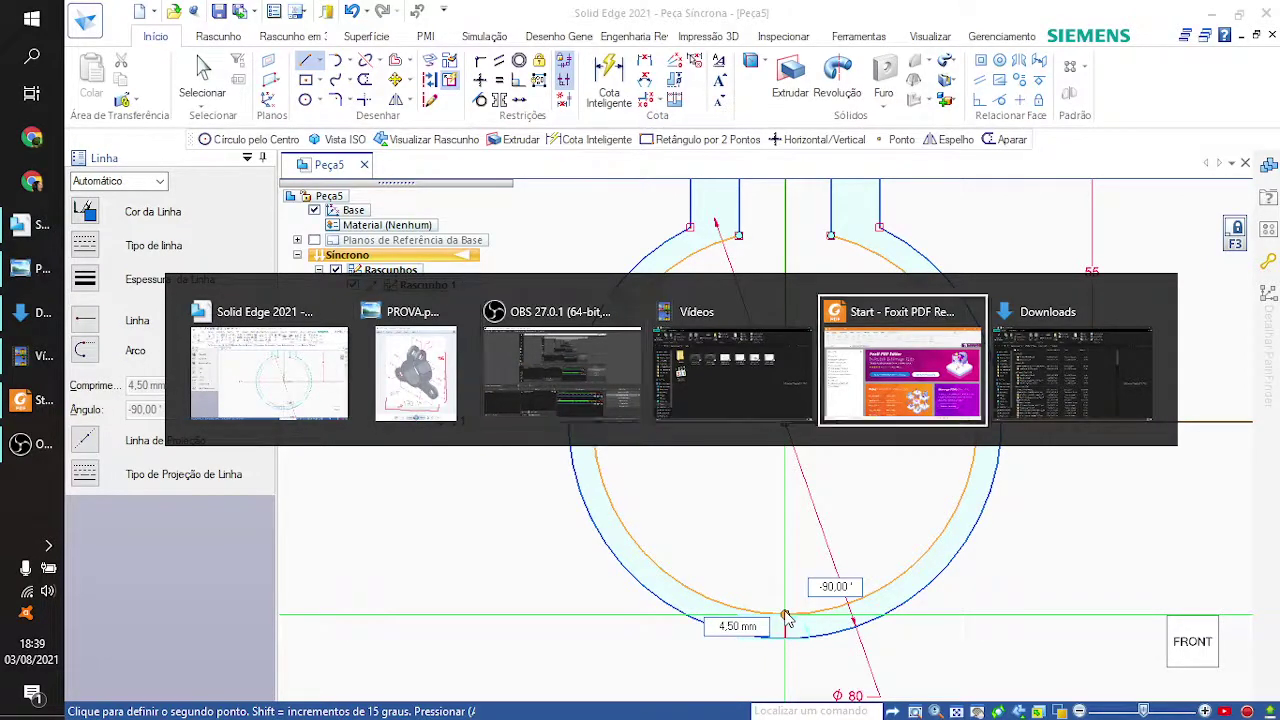
key("alt+Tab")
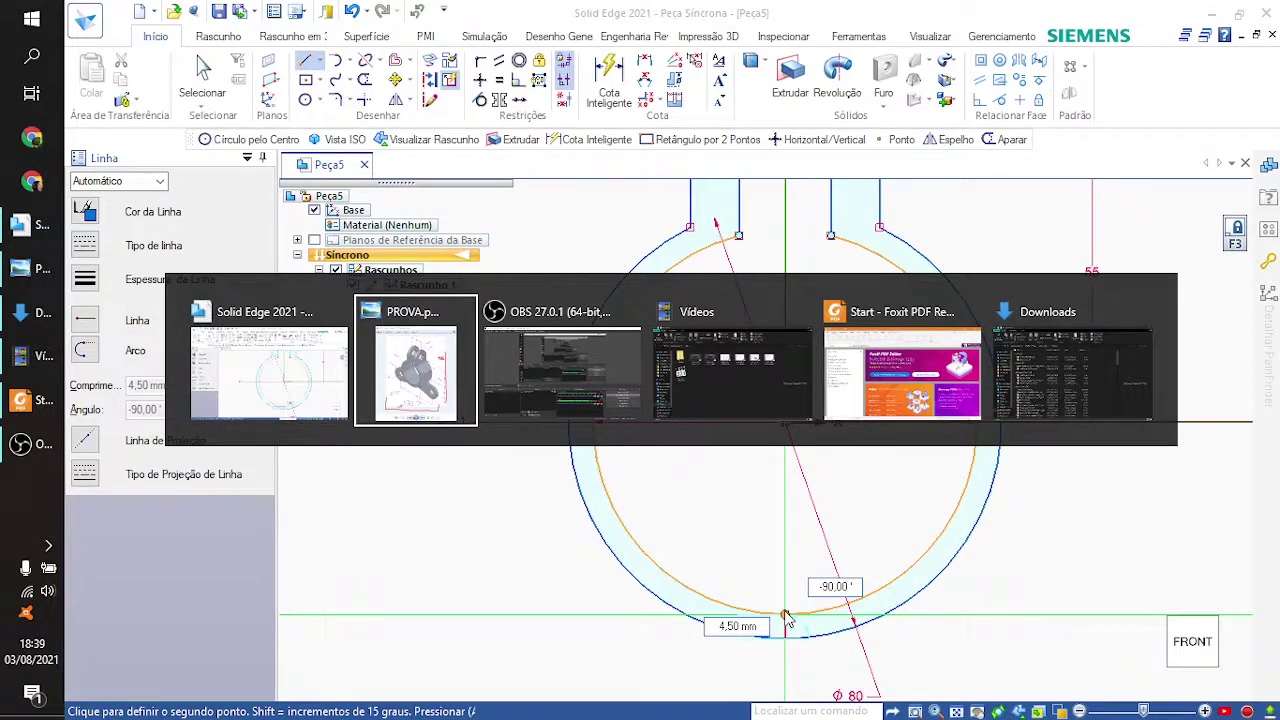
key("shift+alt+Tab")
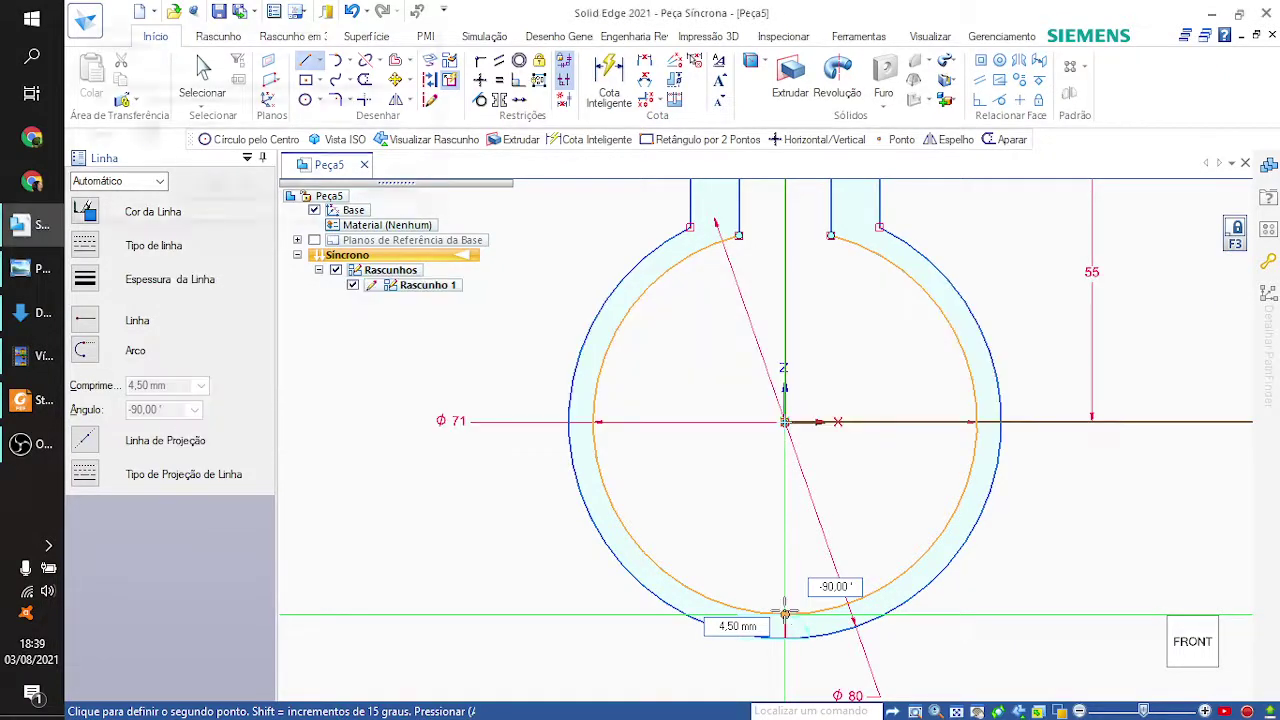
Step: Open the Windows Calculator and compute 80 - 18 for the ring's inner diameter
key("super+r")
type("calc")
key("Return")
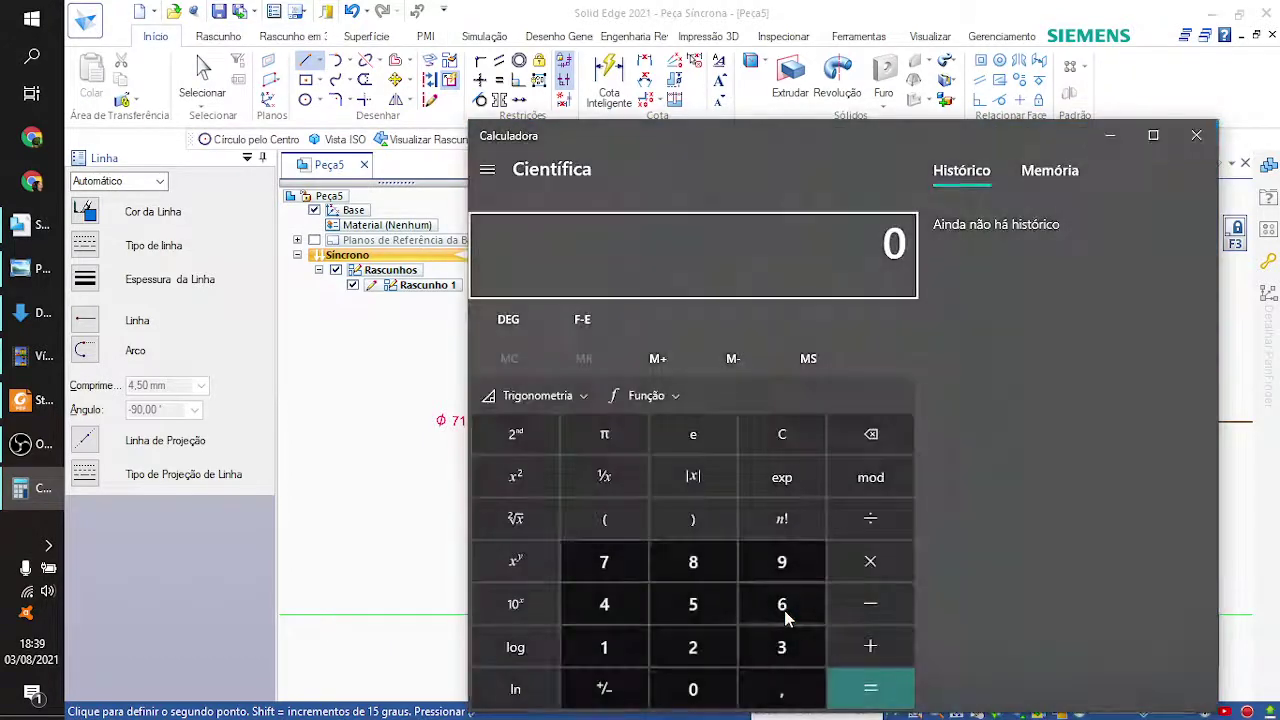
type("80 - ")
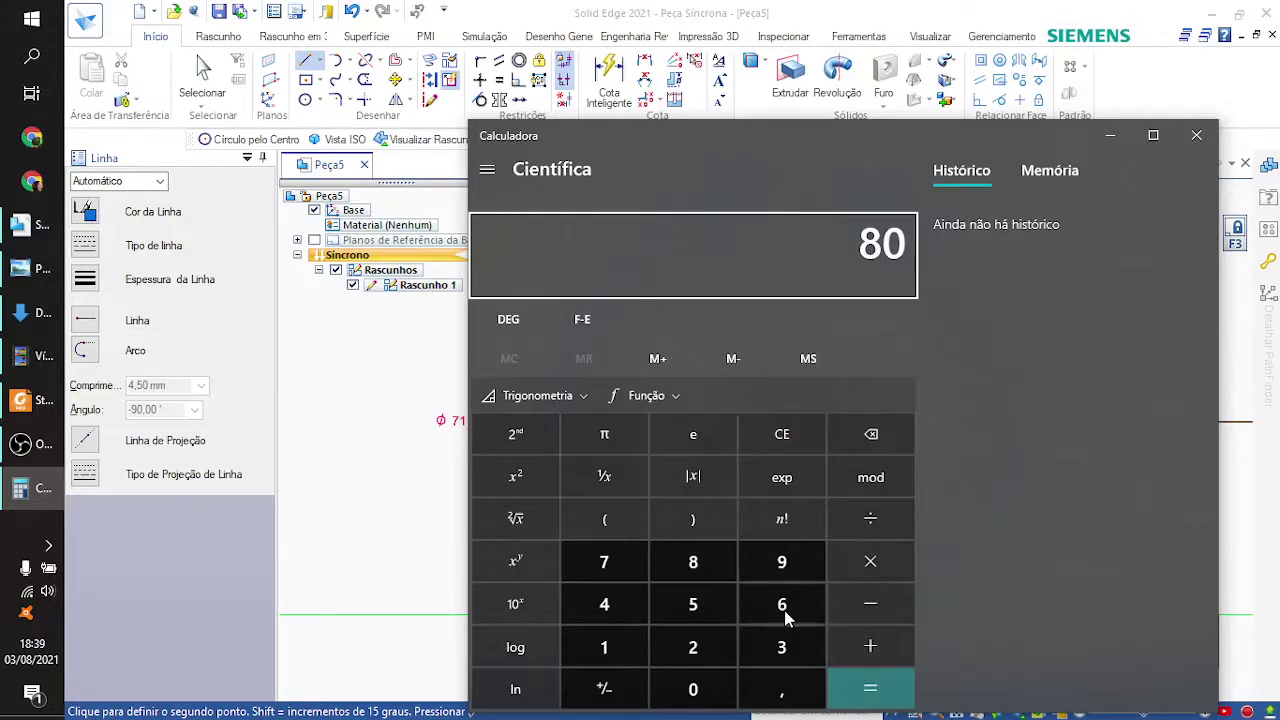
type("18")
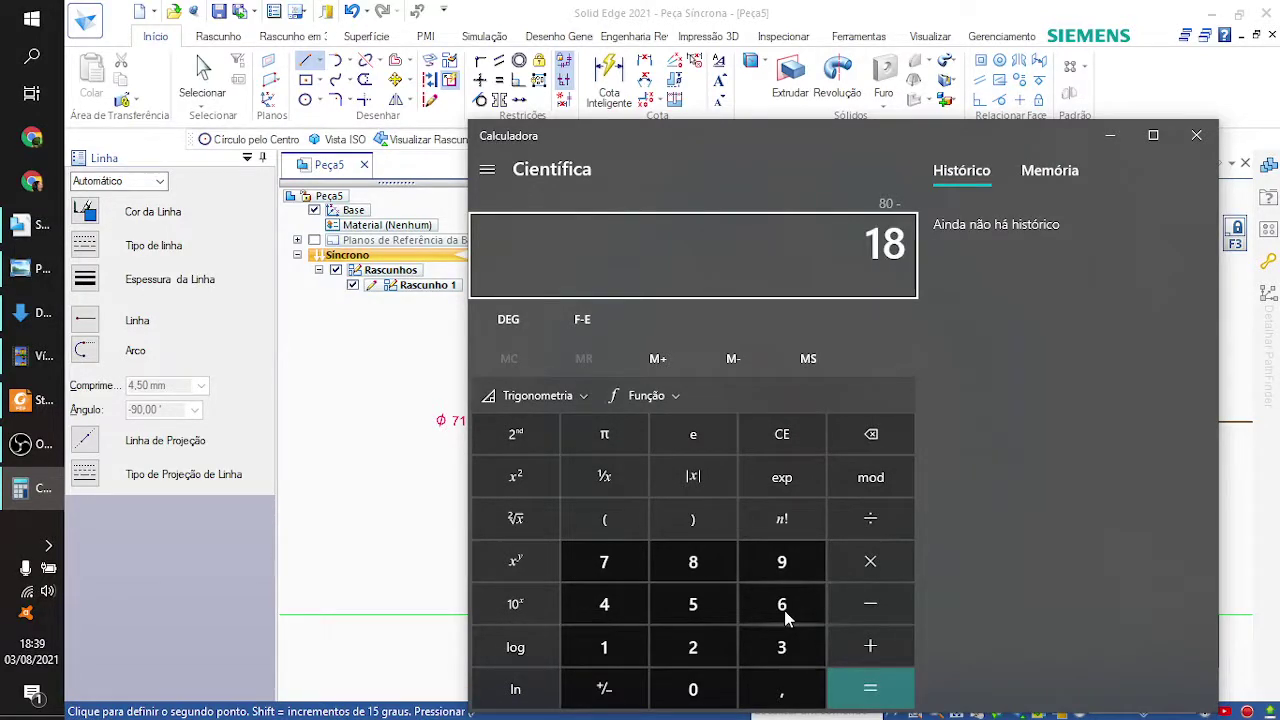
key("Return")
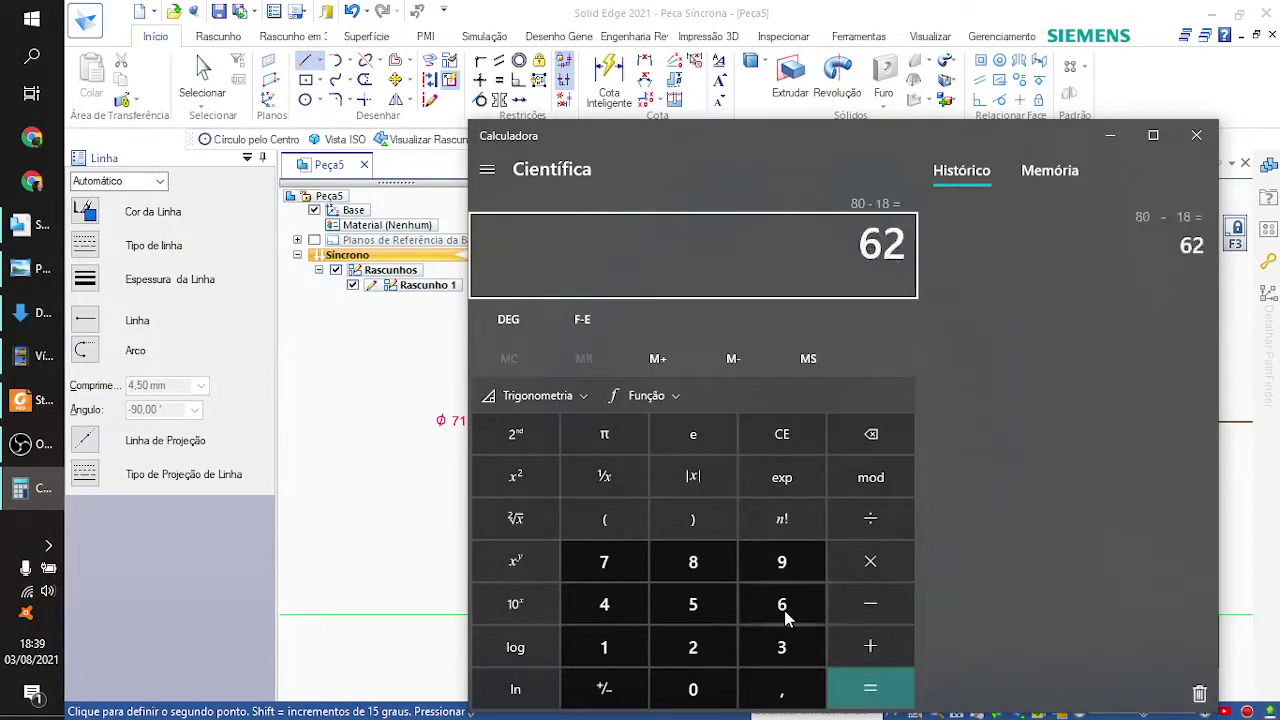
Step: Switch back to Solid Edge, cancel the unfinished line and set the ring's inner circle diameter to 62 mm
key("alt+Tab")
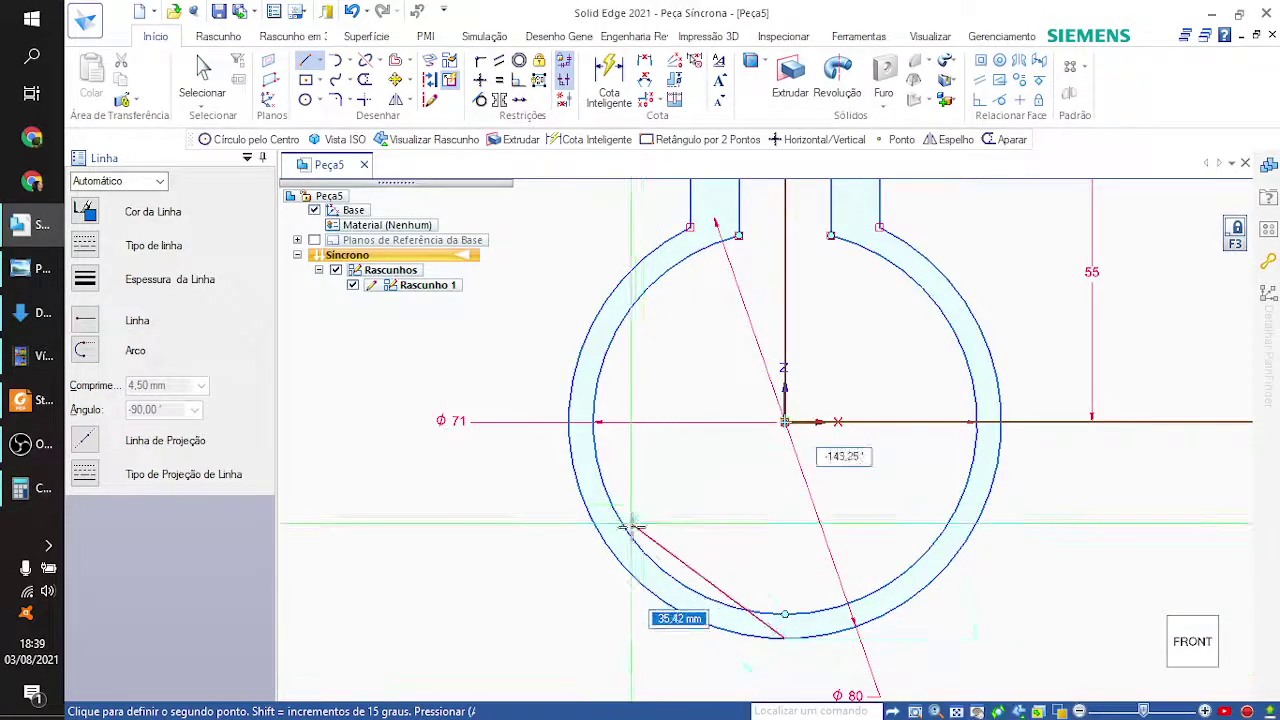
key("Escape")
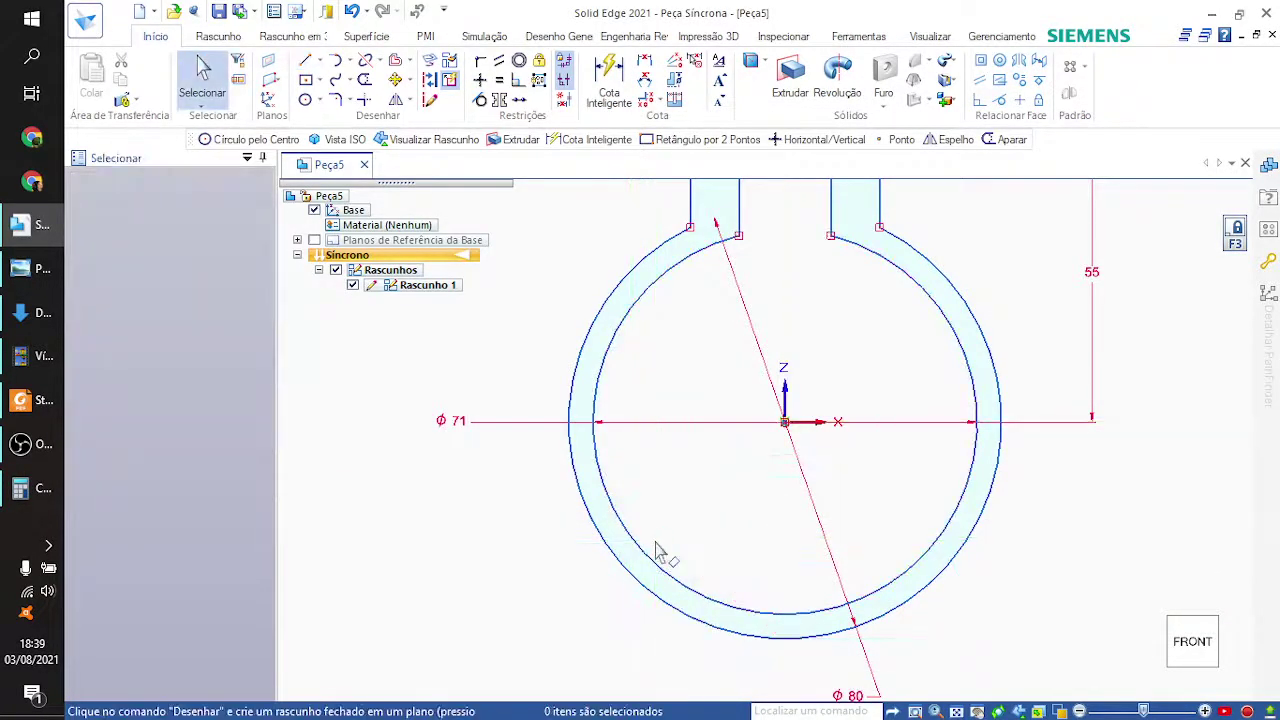
left_click(648, 556)
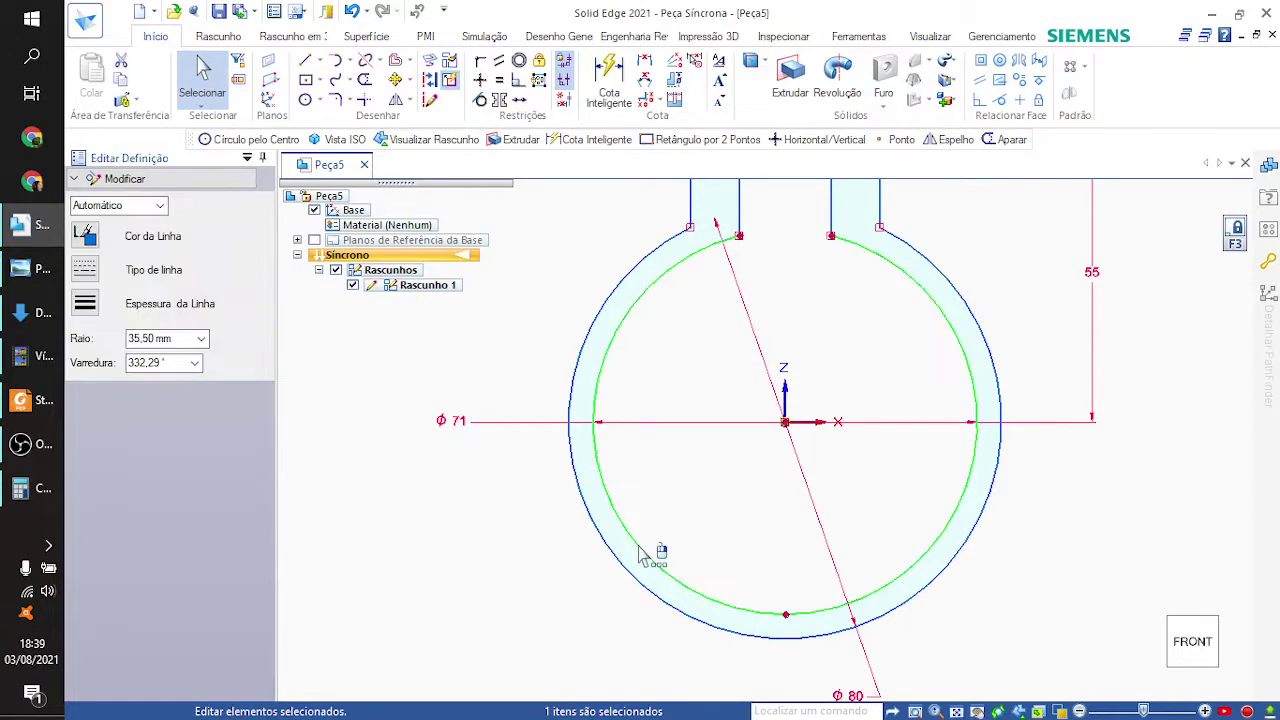
key("Escape")
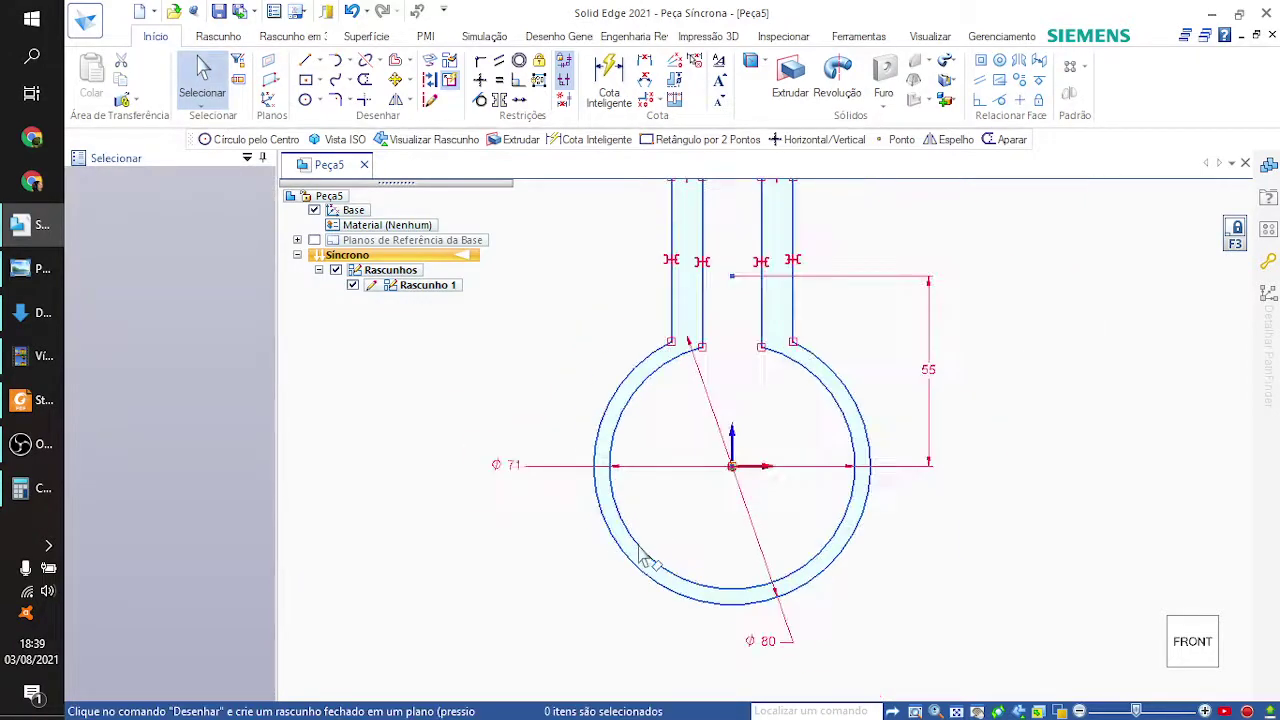
scroll(640, 556, "down", 2)
left_click(518, 458)
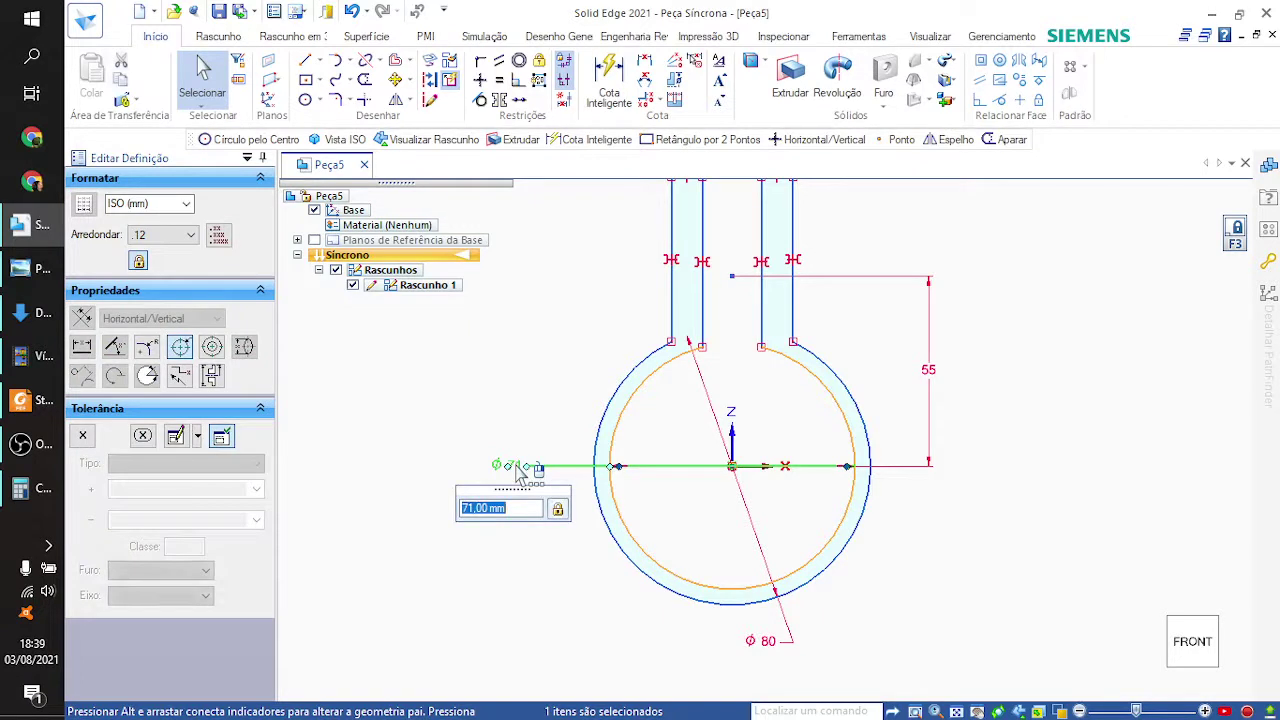
type("62")
key("Return")
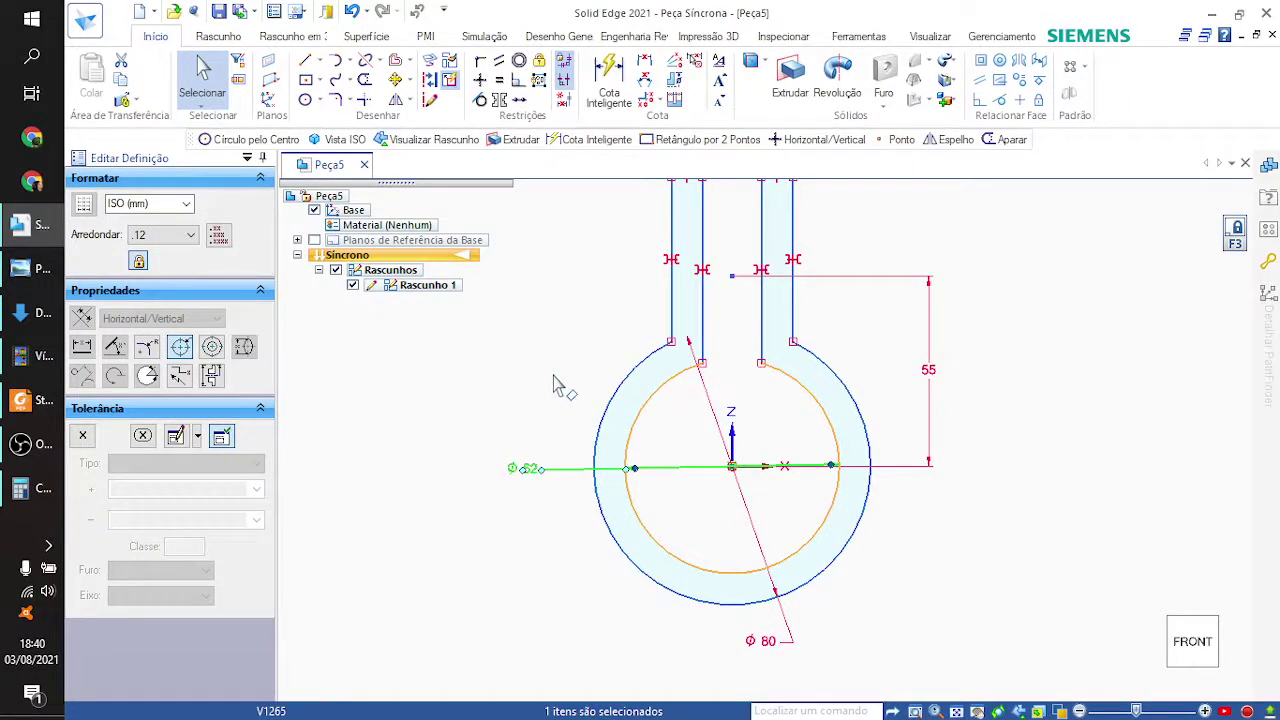
key("Escape")
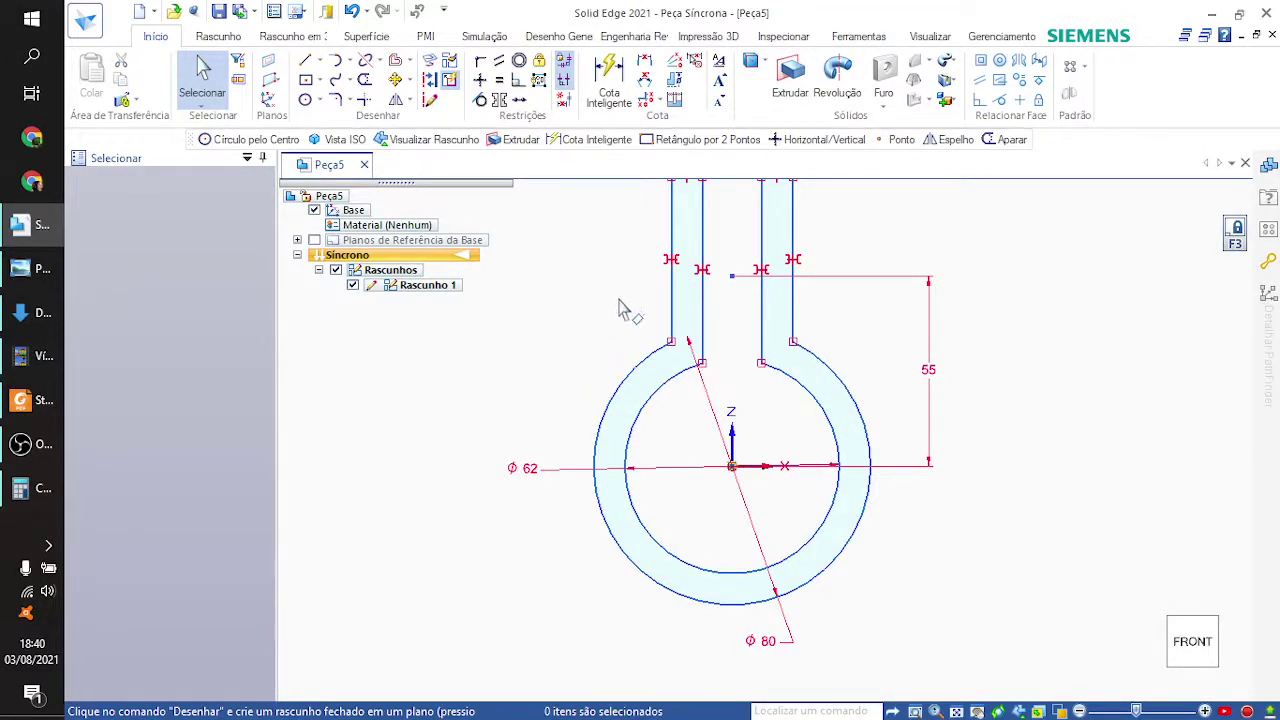
mouse_move(618, 309)
middle_mouse_down("shift")
mouse_move(586, 349)
mouse_move(614, 334)
middle_mouse_up("shift")
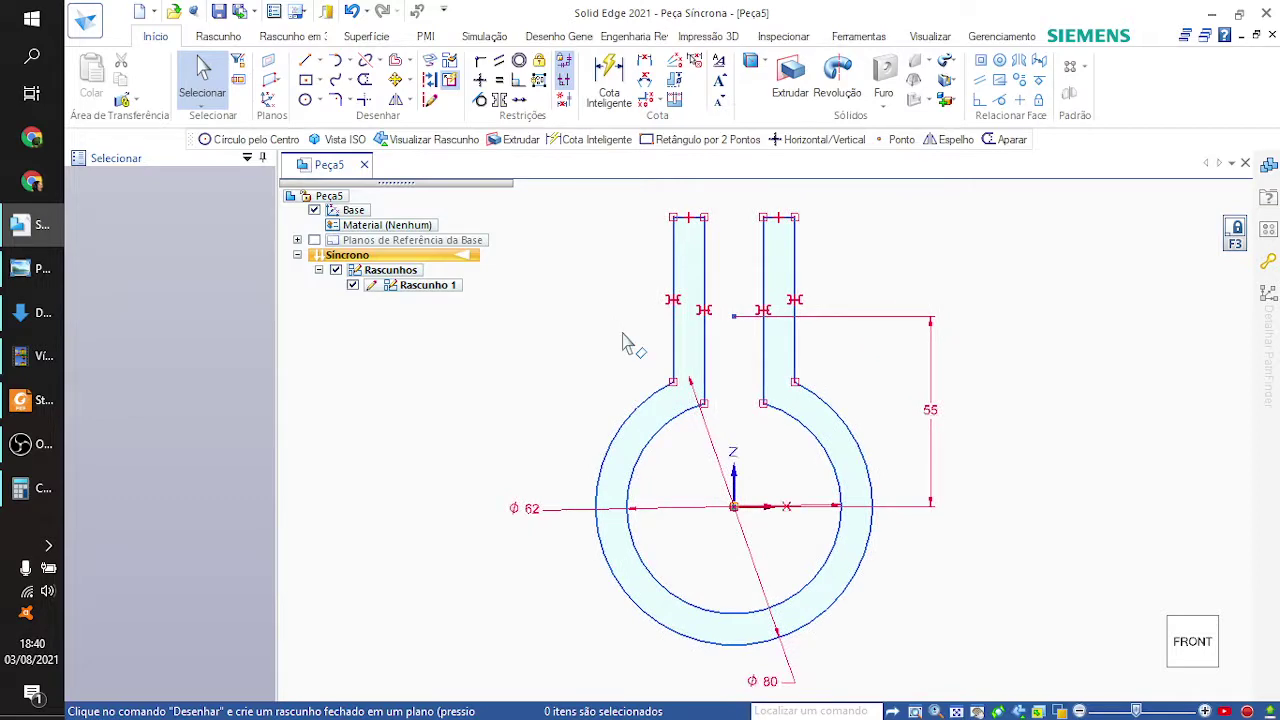
Step: Examine the dimensions of the lugs and the lower mounting ears in the PROVA.png reference drawing
key("alt+Tab")
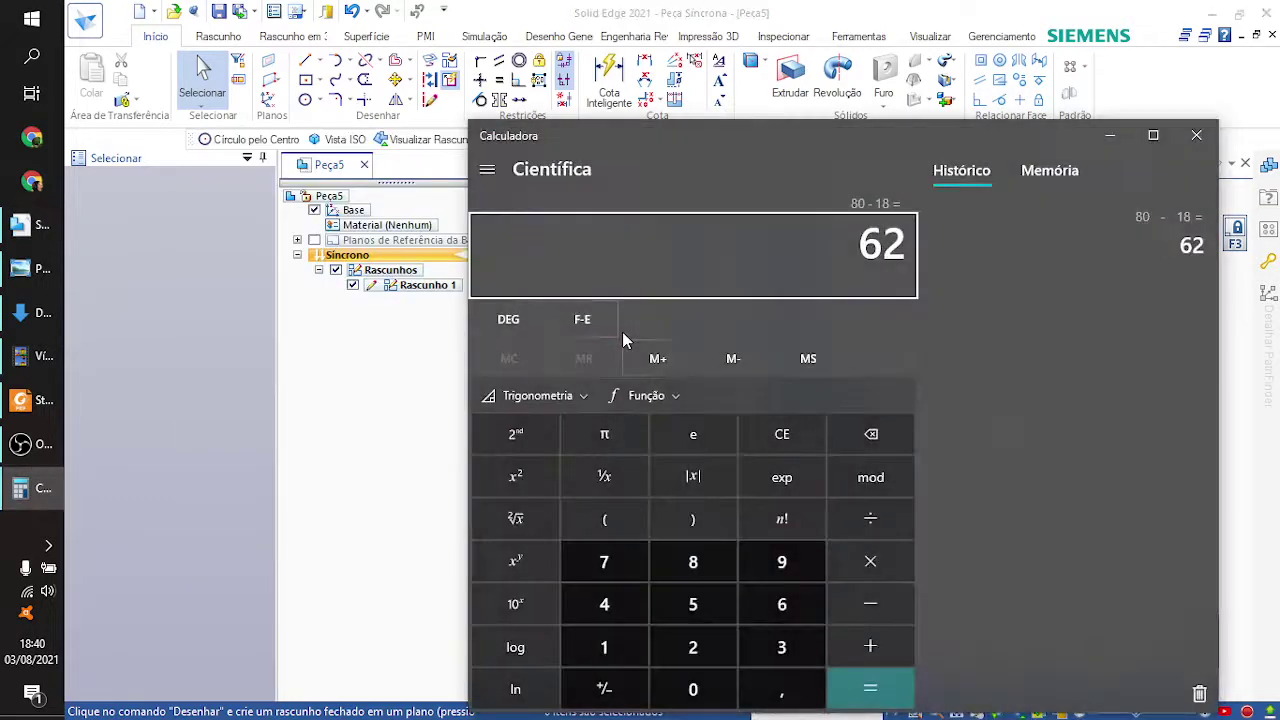
key("alt+Tab")
key("alt+Tab")
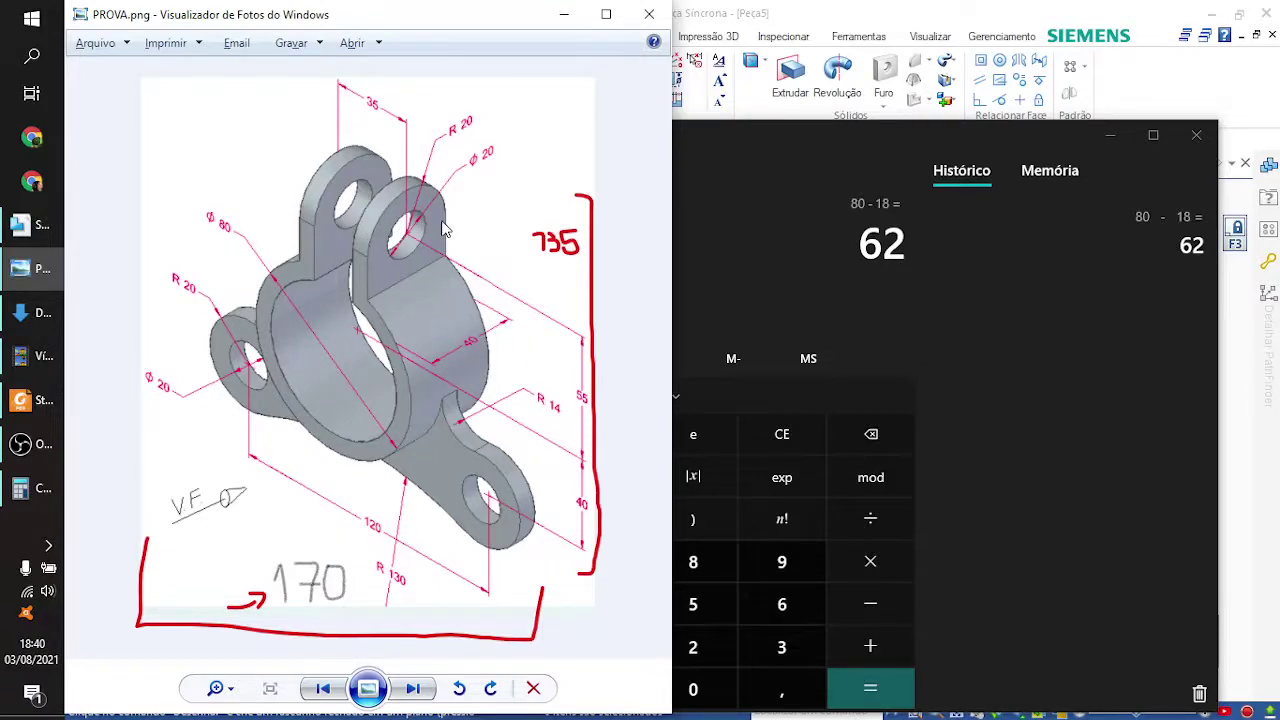
key("alt+Tab")
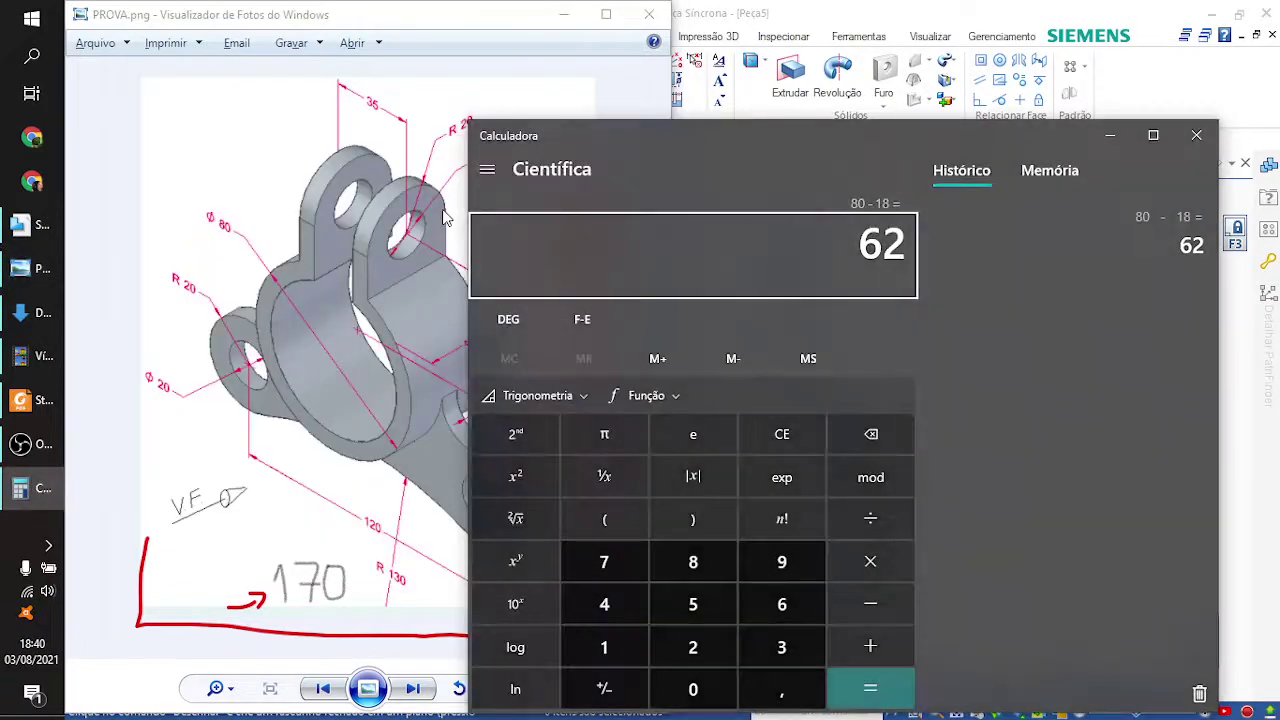
key("alt+Tab")
key("alt+Tab")
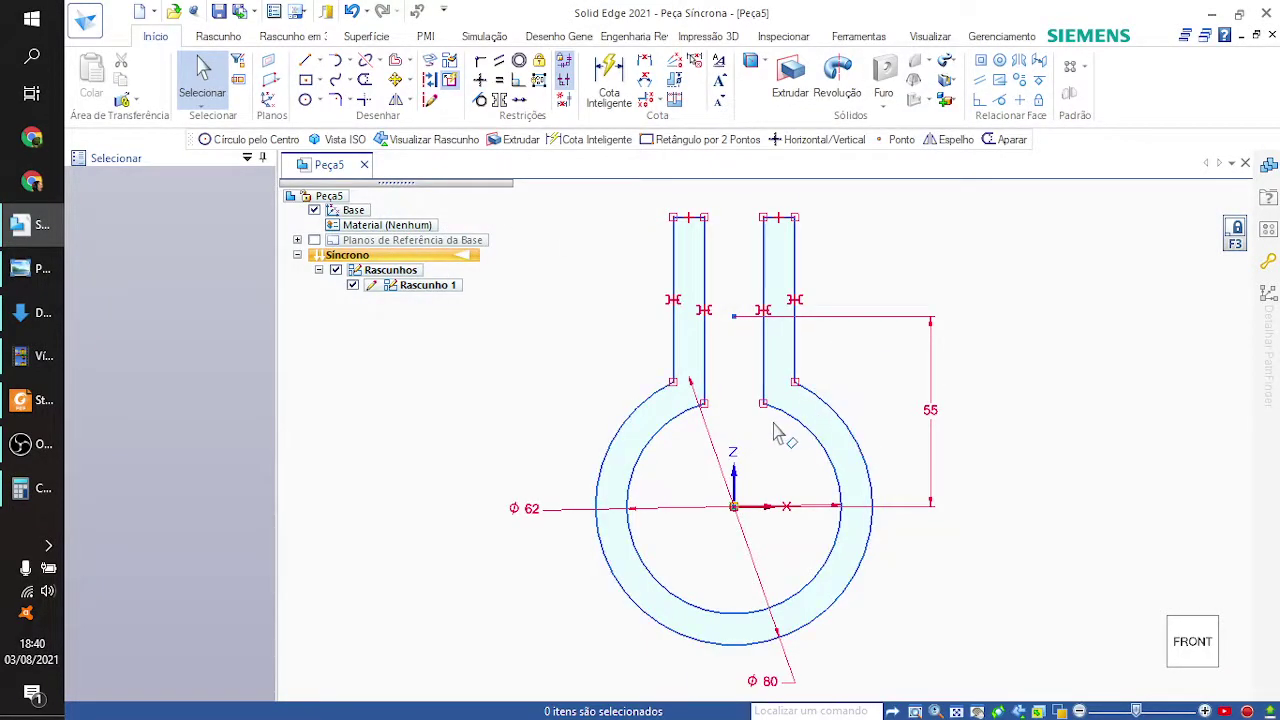
key("alt+Tab")
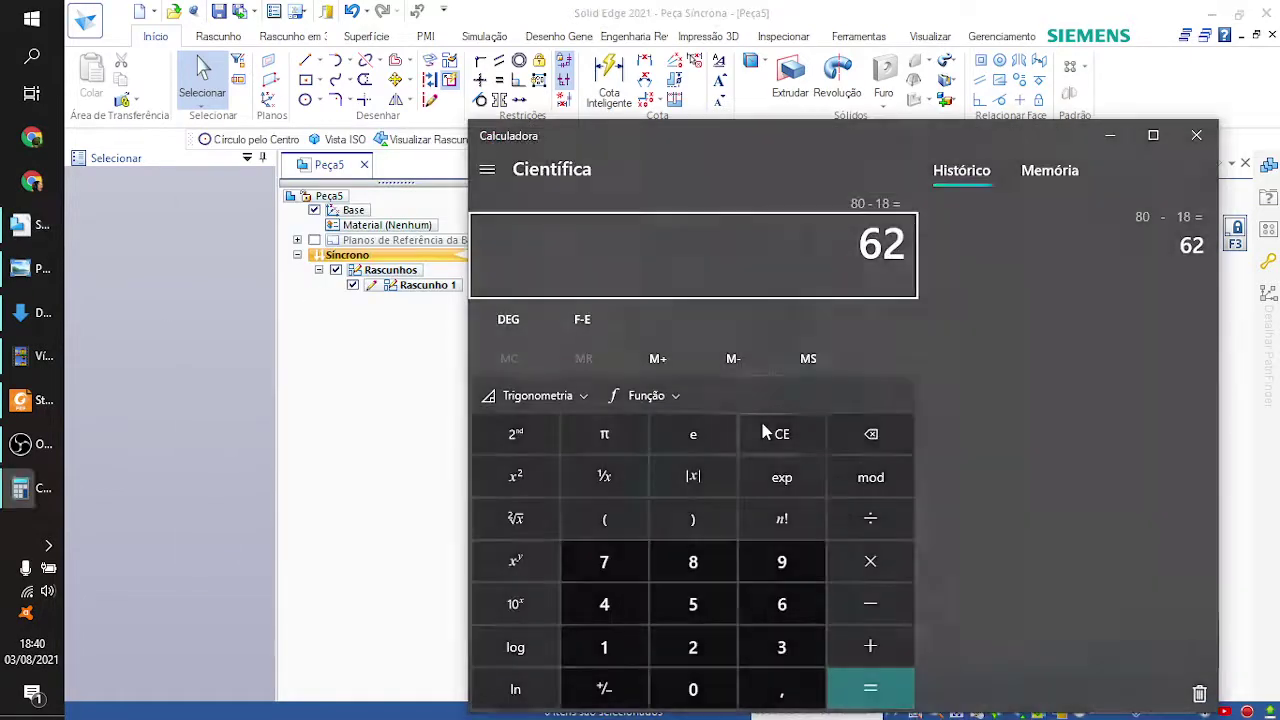
key("alt+Tab")
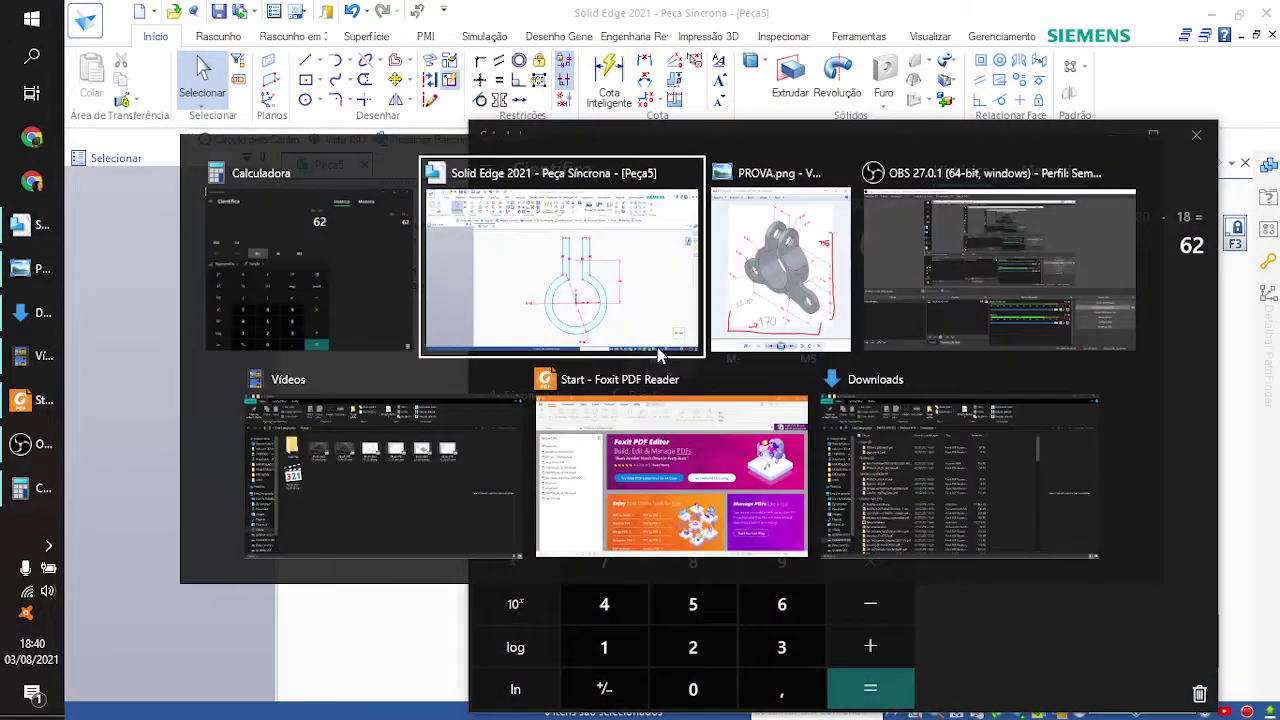
key("alt+Tab")
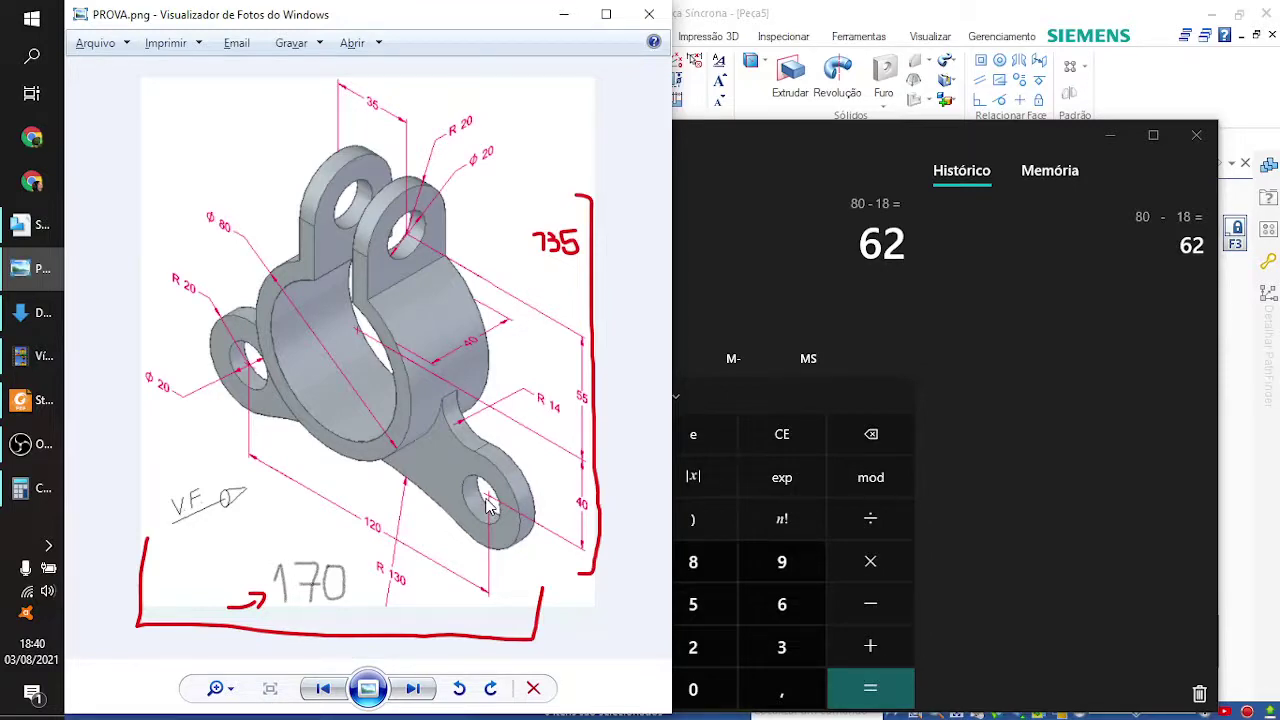
key("alt+Tab")
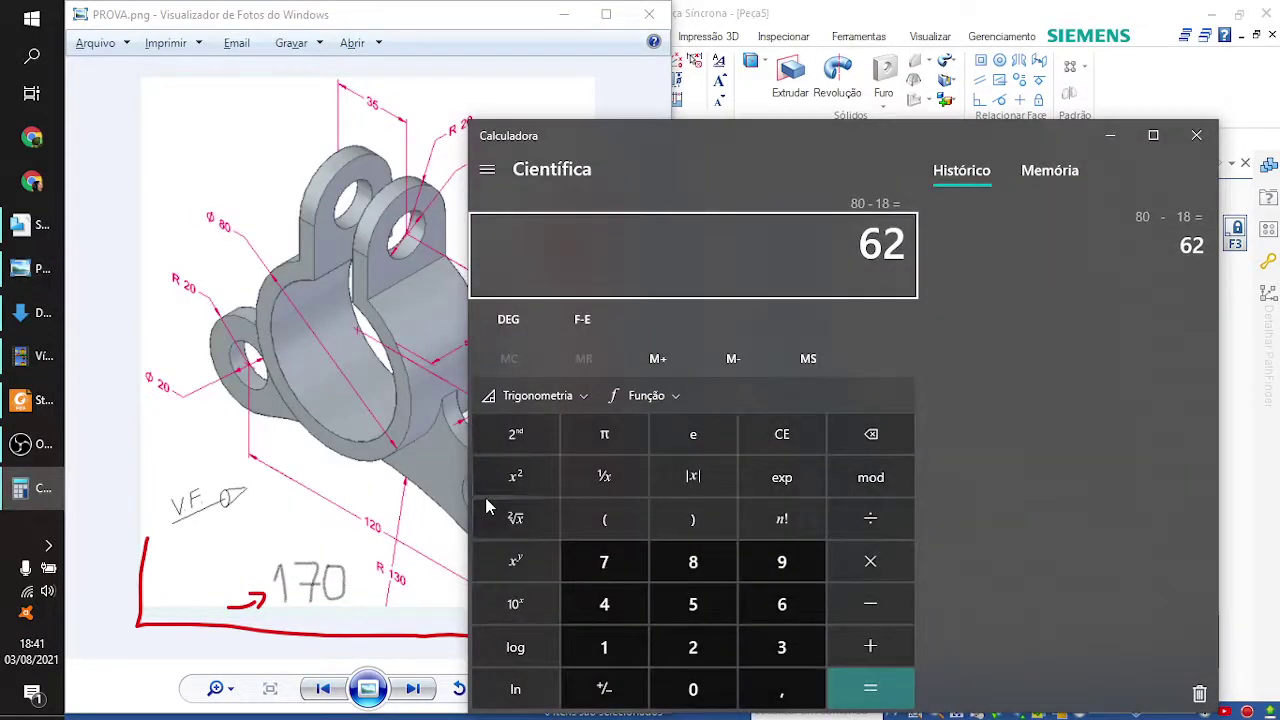
key("alt+Tab")
key("alt+Tab")
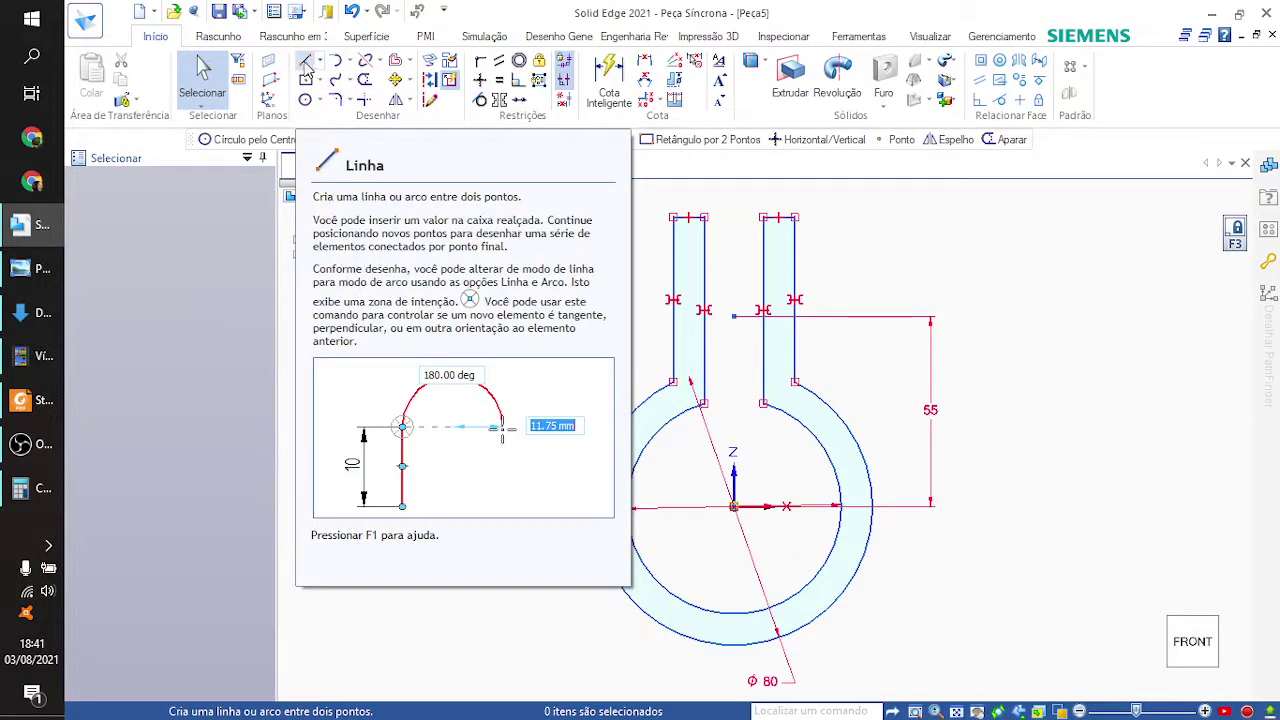
Step: Draw a 40 mm vertical line from the ring's centre down to the outer circle's lowest point, at 90°
left_click(306, 63)
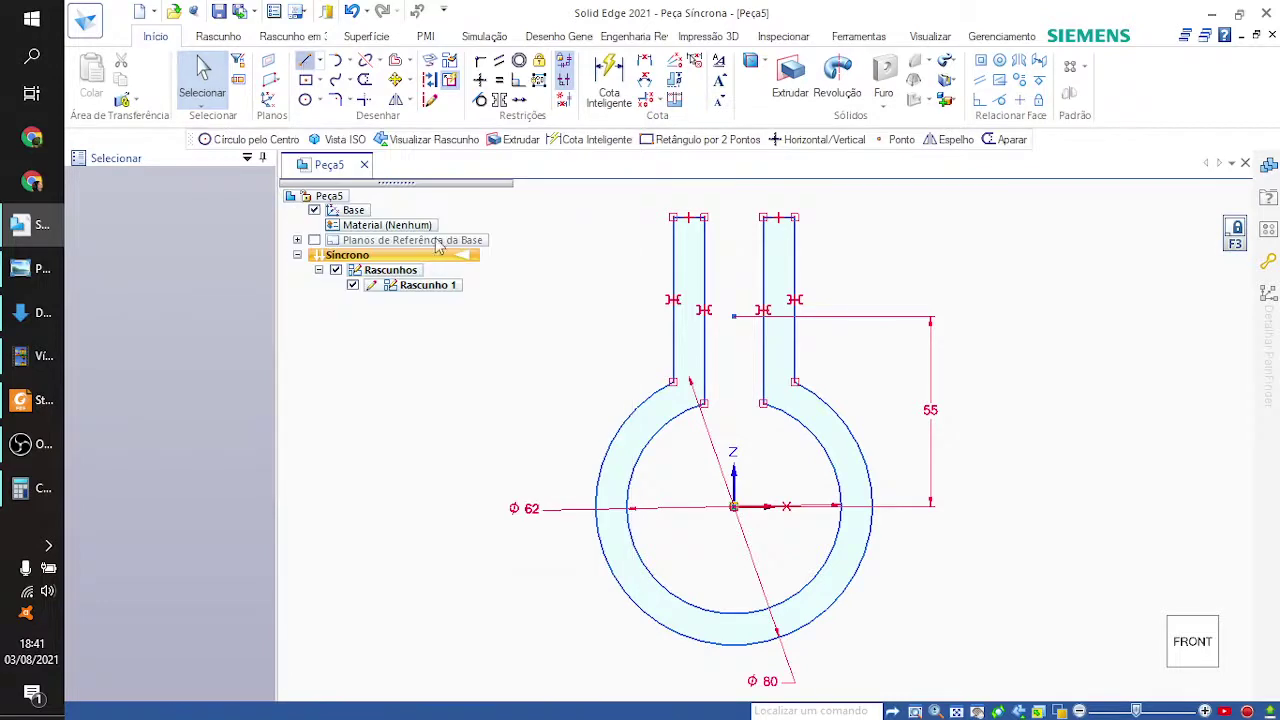
left_click(734, 507)
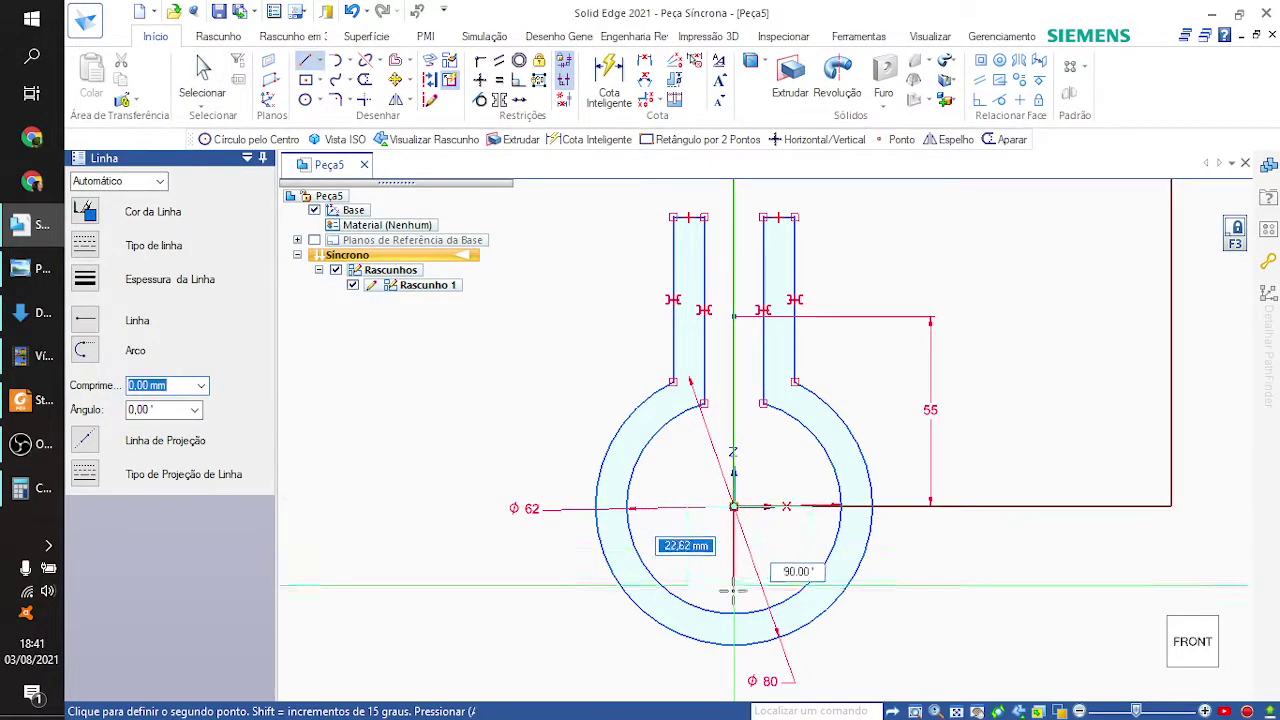
key("alt+Tab")
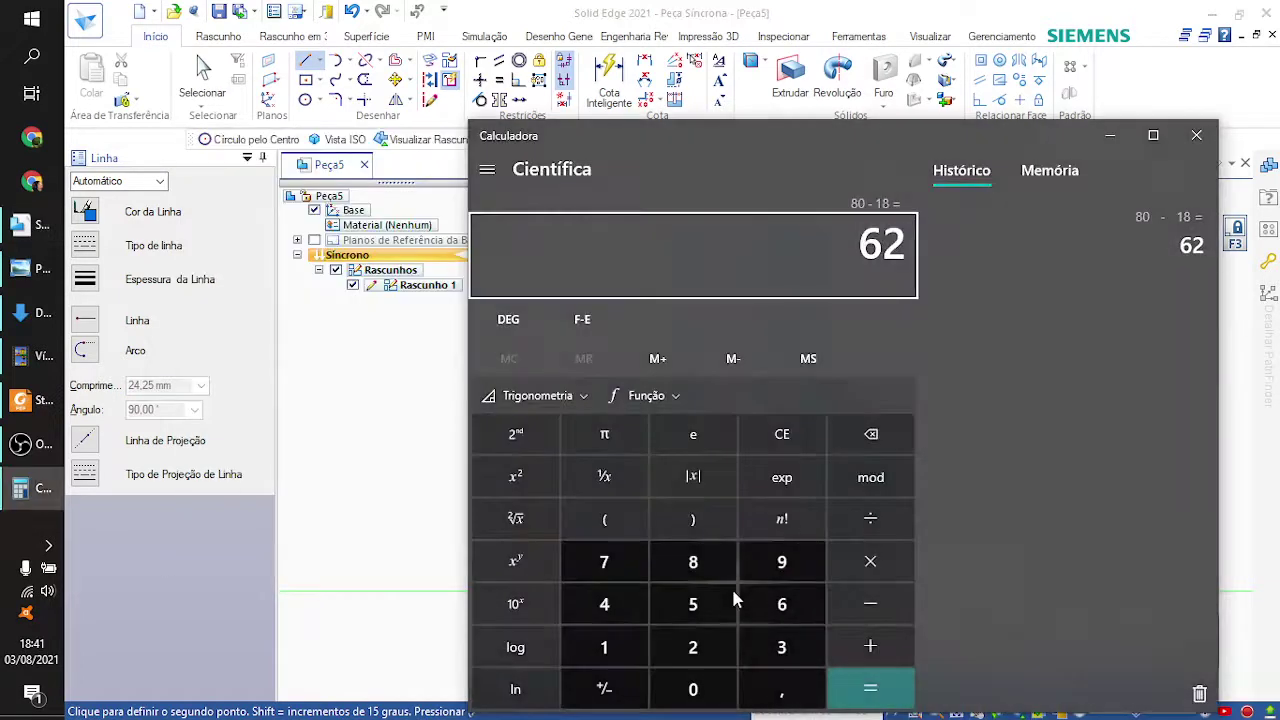
key("alt+Tab")
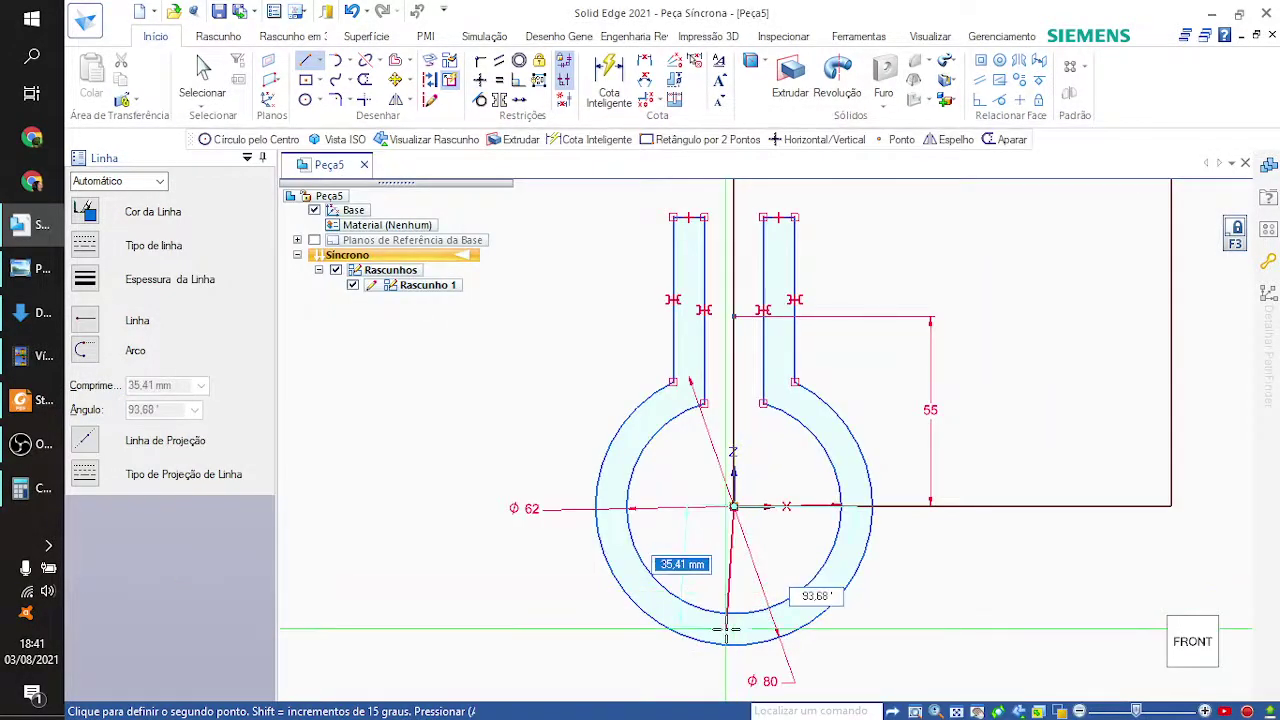
type("40")
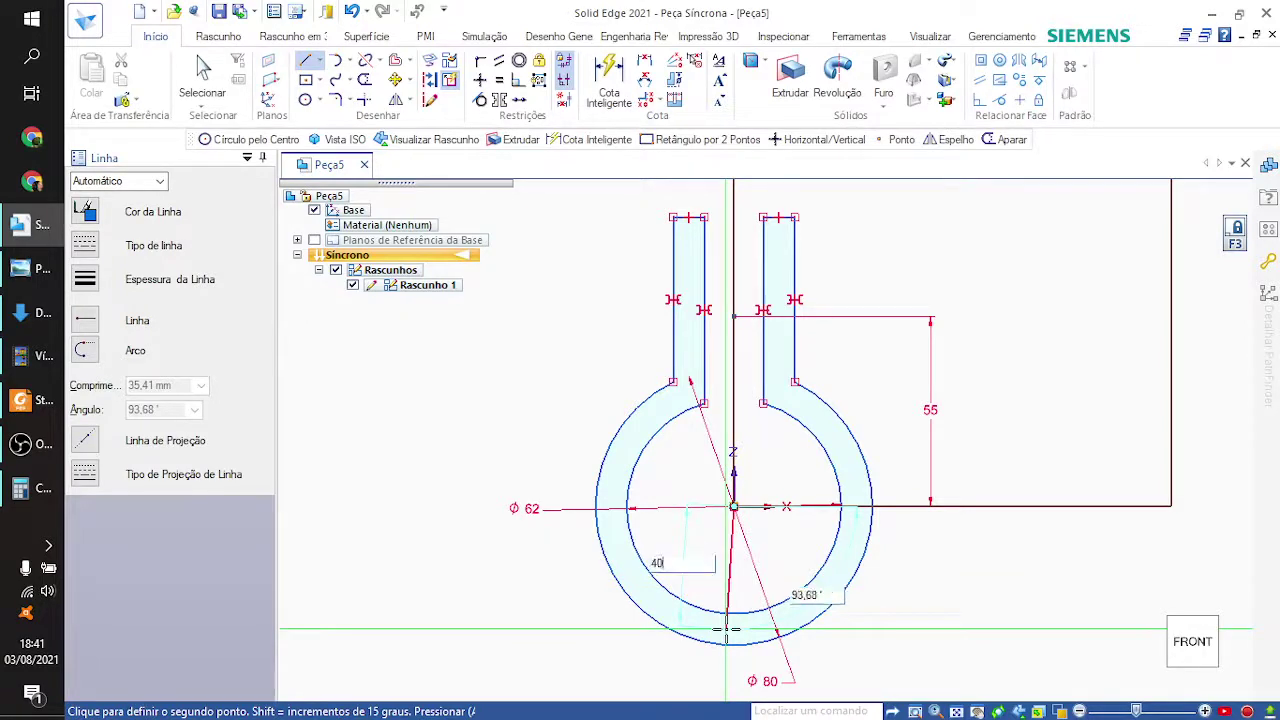
key("Tab")
type("90")
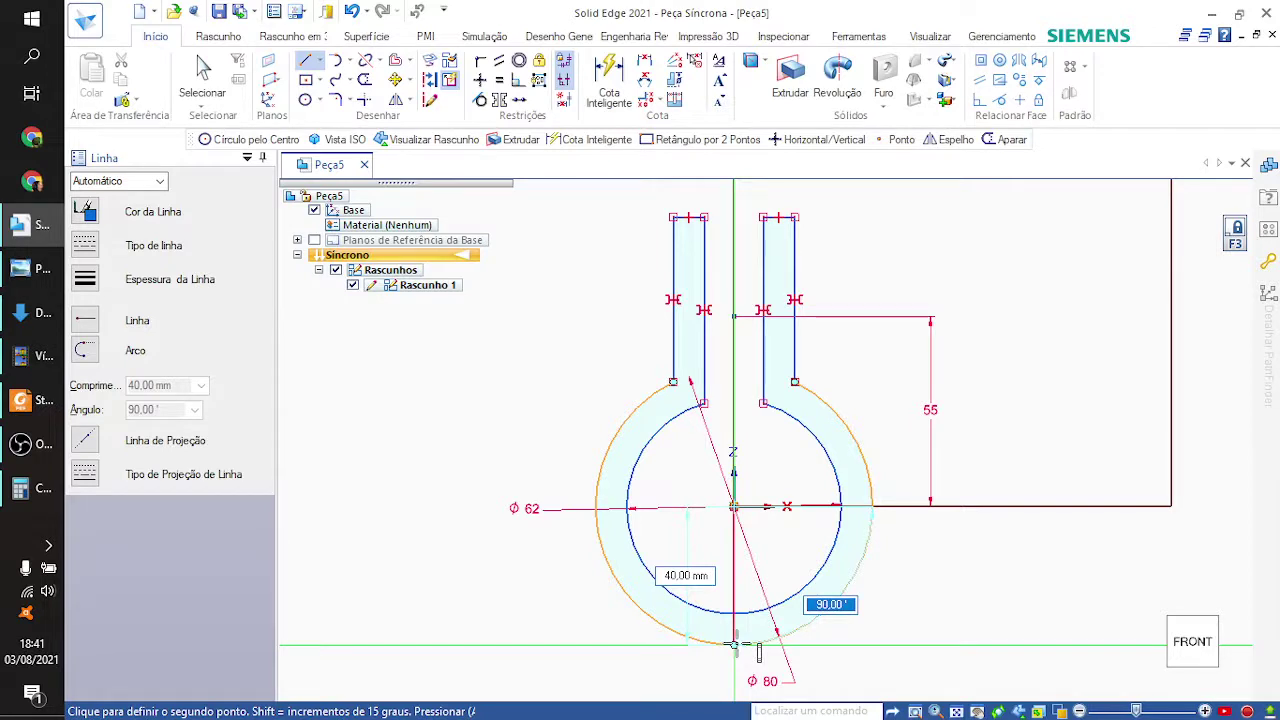
key("Return")
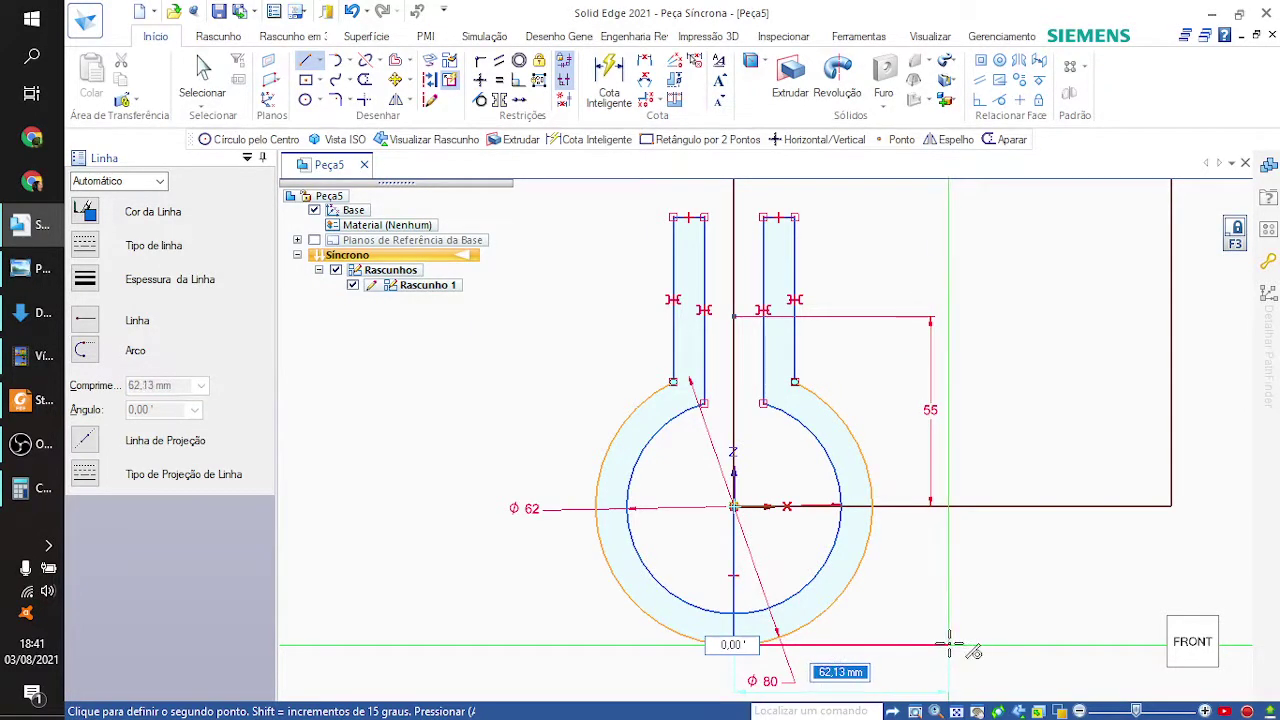
Step: Continue with a 60 mm horizontal line to the right from the vertical line's lower end
type("60")
key("Tab")
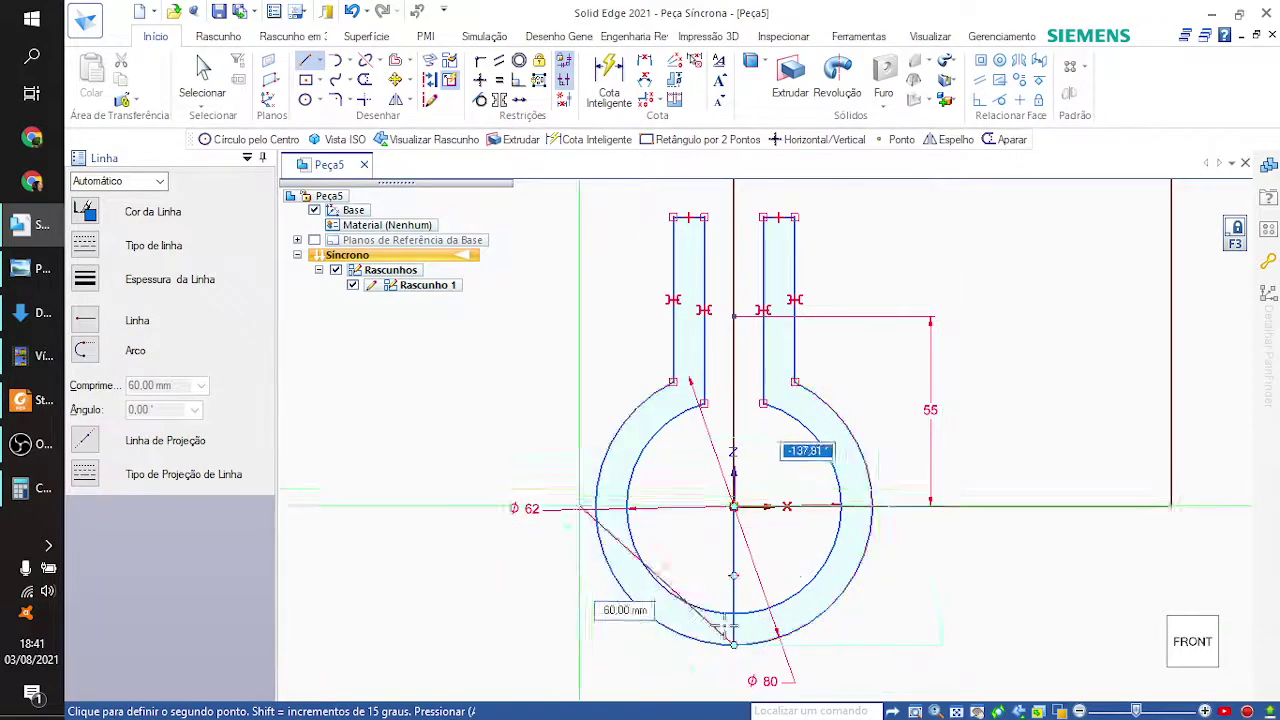
left_click(860, 650)
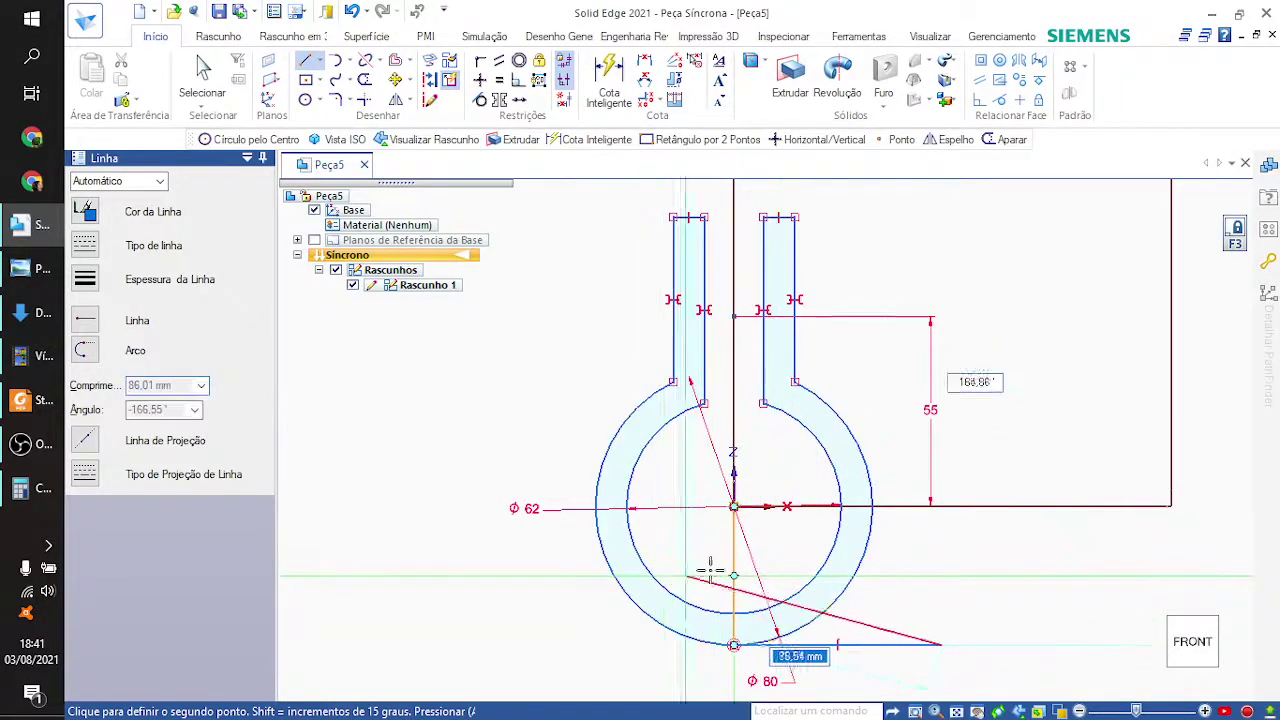
right_click(875, 589)
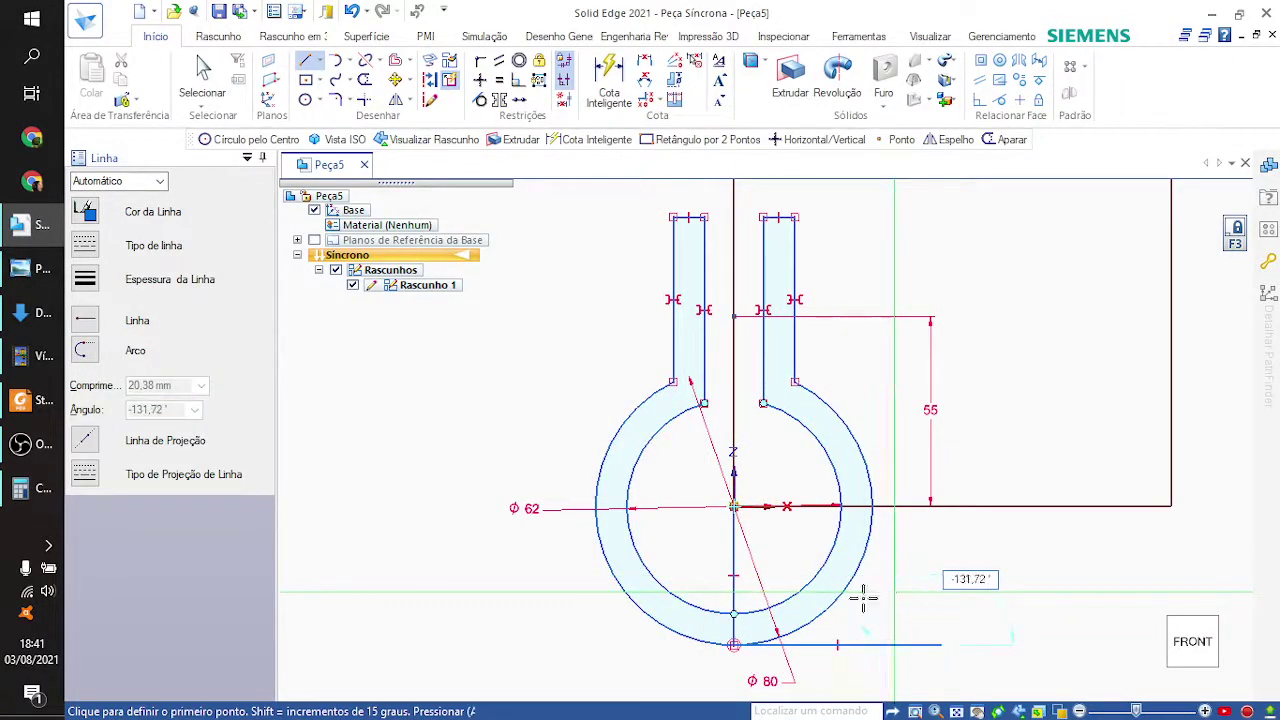
Step: Draw a second 60 mm horizontal line to the left from the outer circle's lowest point, at 180°
left_click(733, 645)
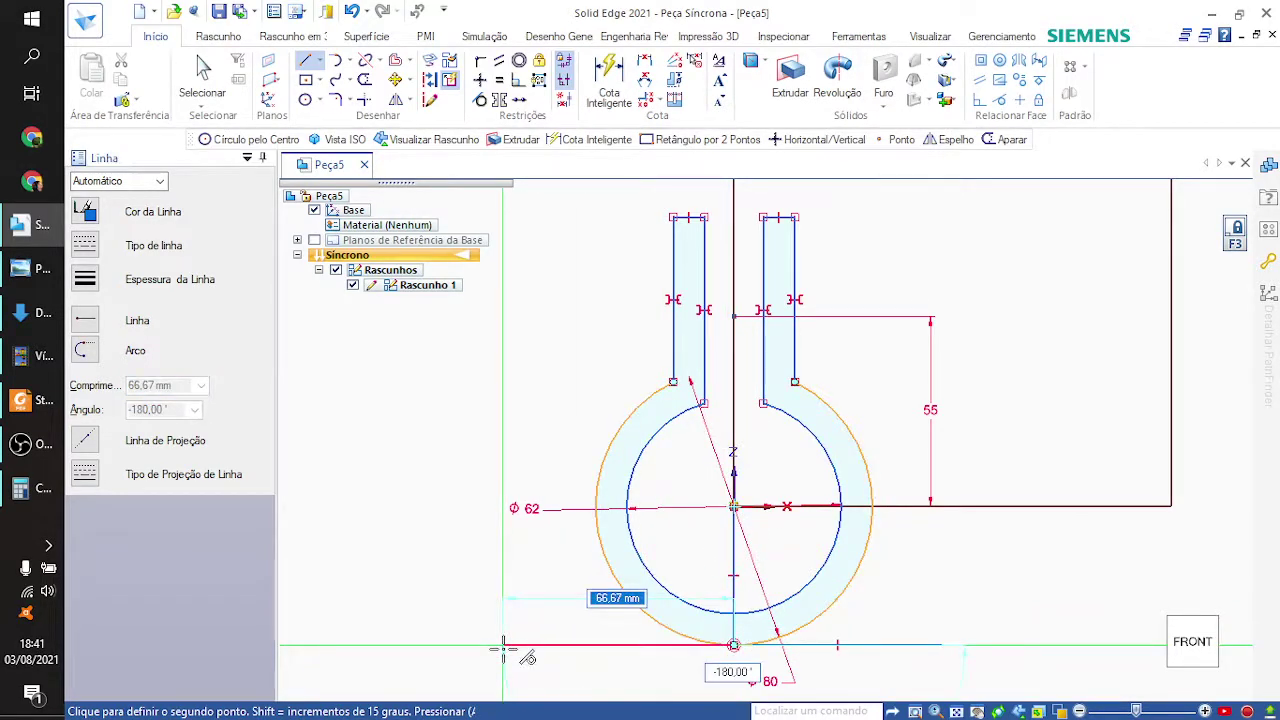
type("60")
key("Tab")
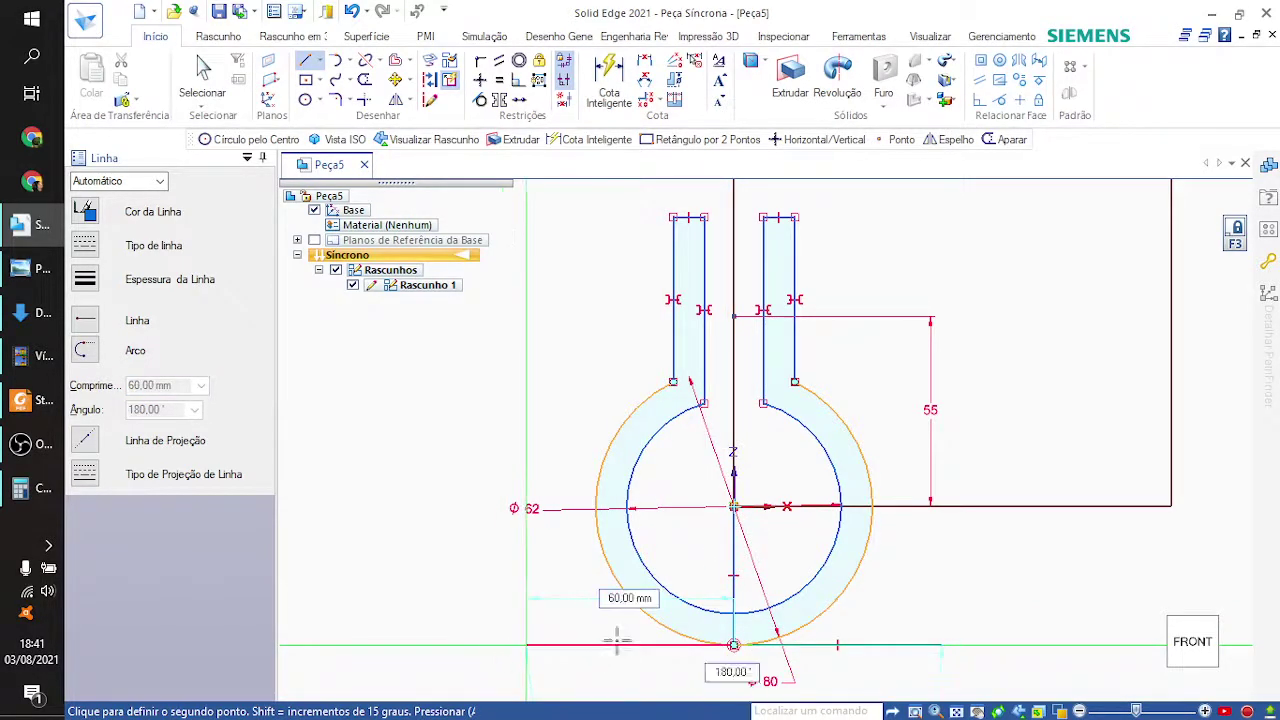
left_click(525, 648)
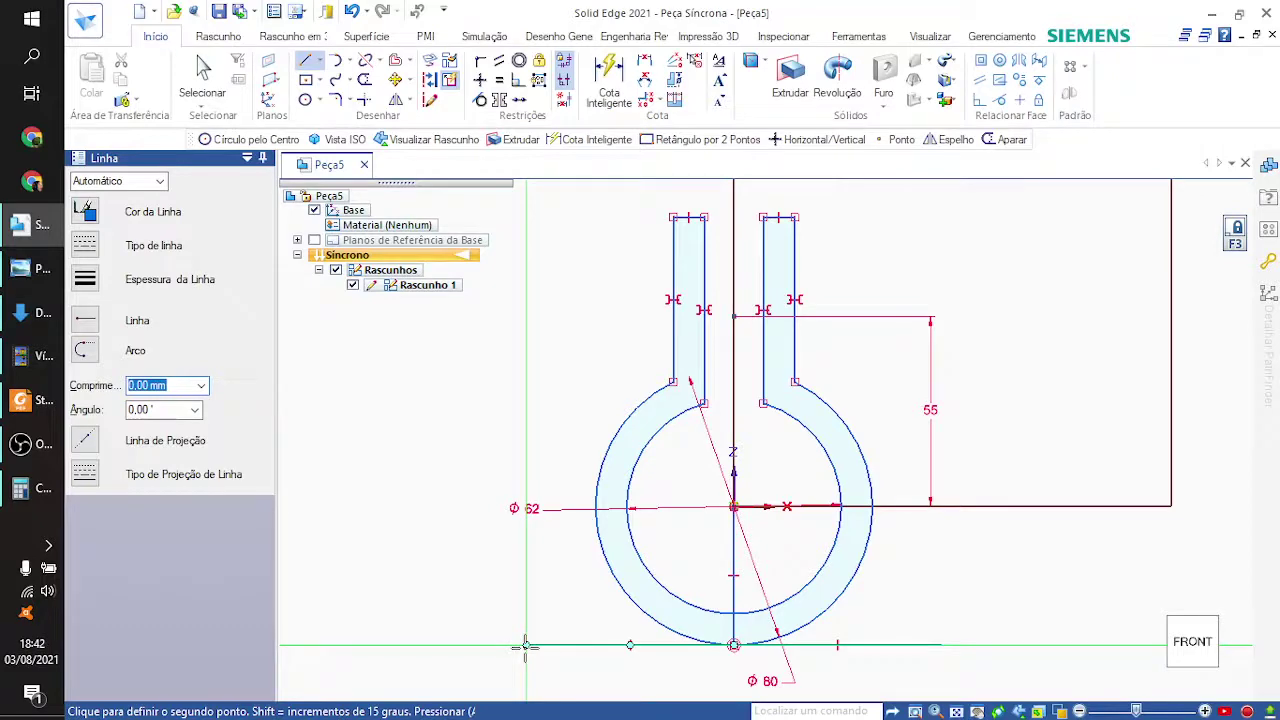
key("Escape")
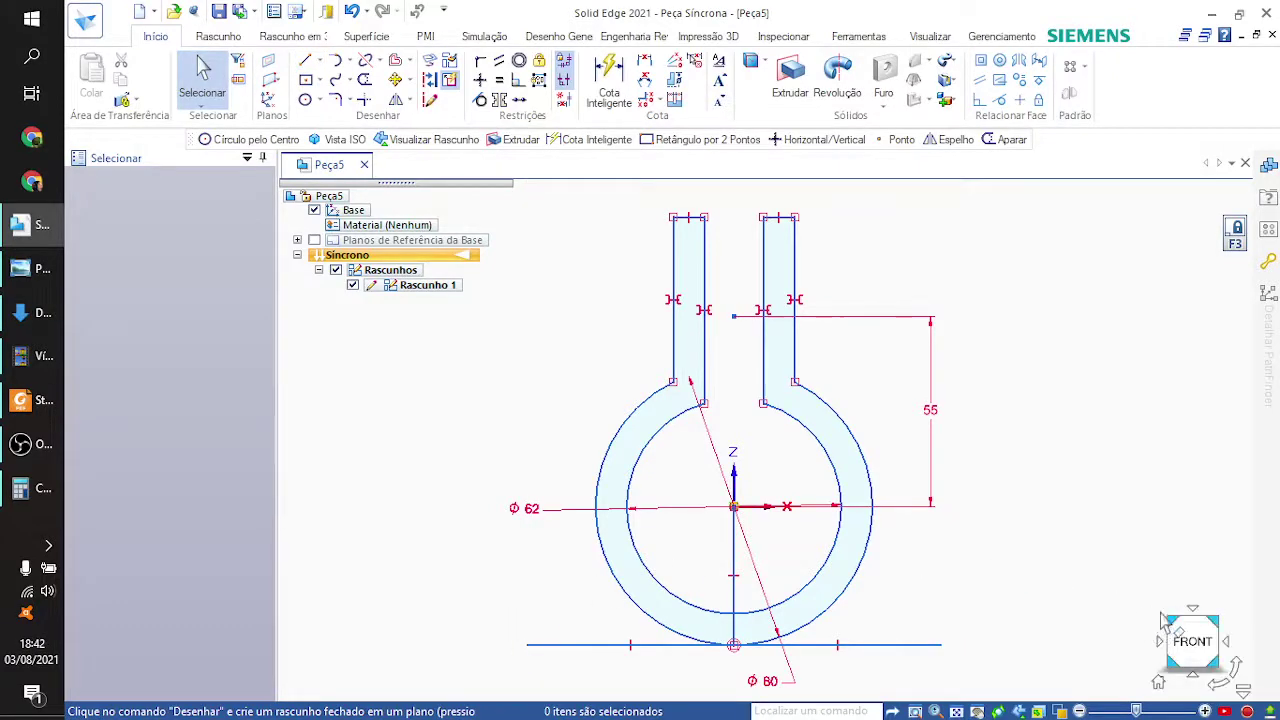
Step: Place a sketch point at the outer end of each 60 mm horizontal line below the ring
mouse_move(1165, 620)
middle_mouse_down("shift")
mouse_move(1186, 466)
mouse_move(1146, 486)
middle_mouse_up("shift")
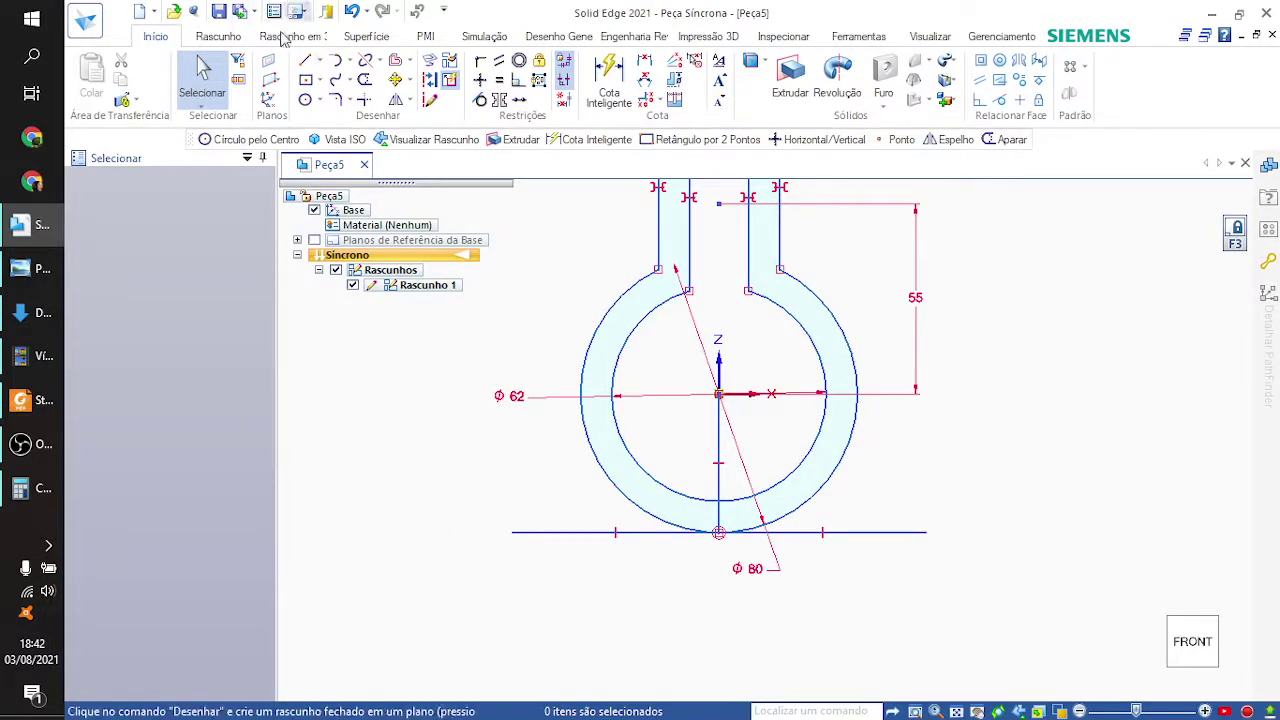
left_click(365, 82)
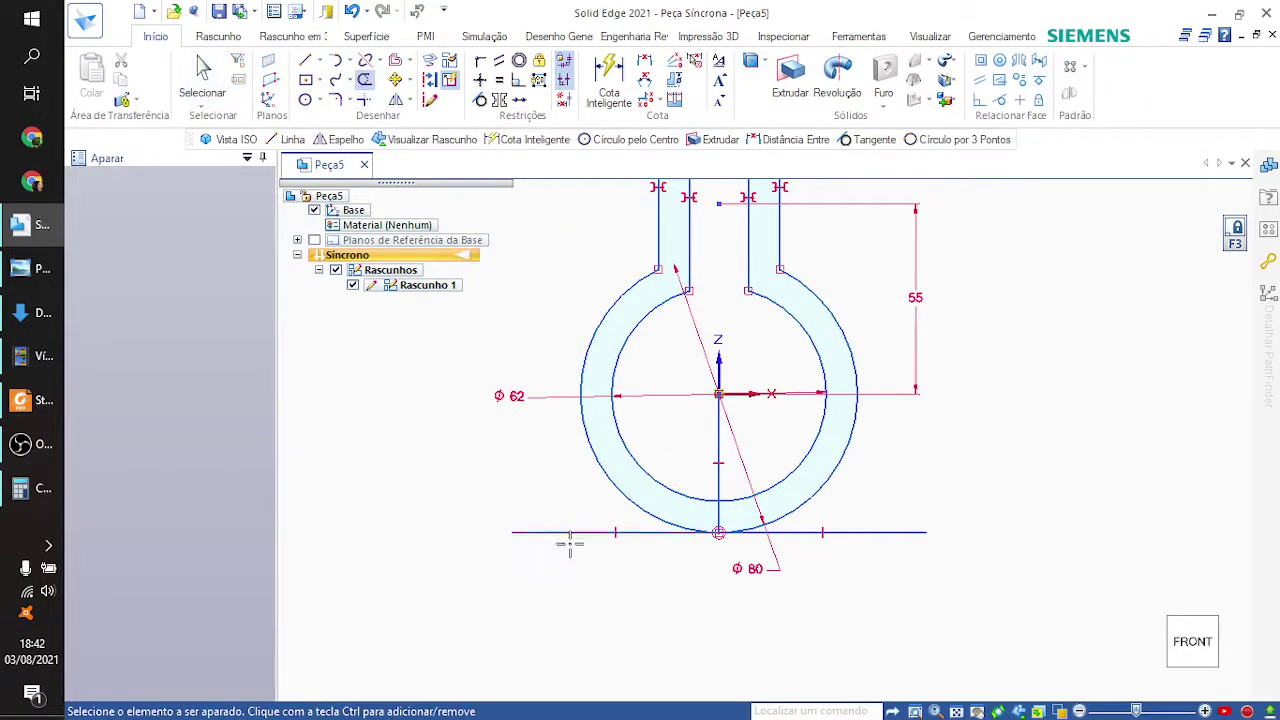
left_click(319, 60)
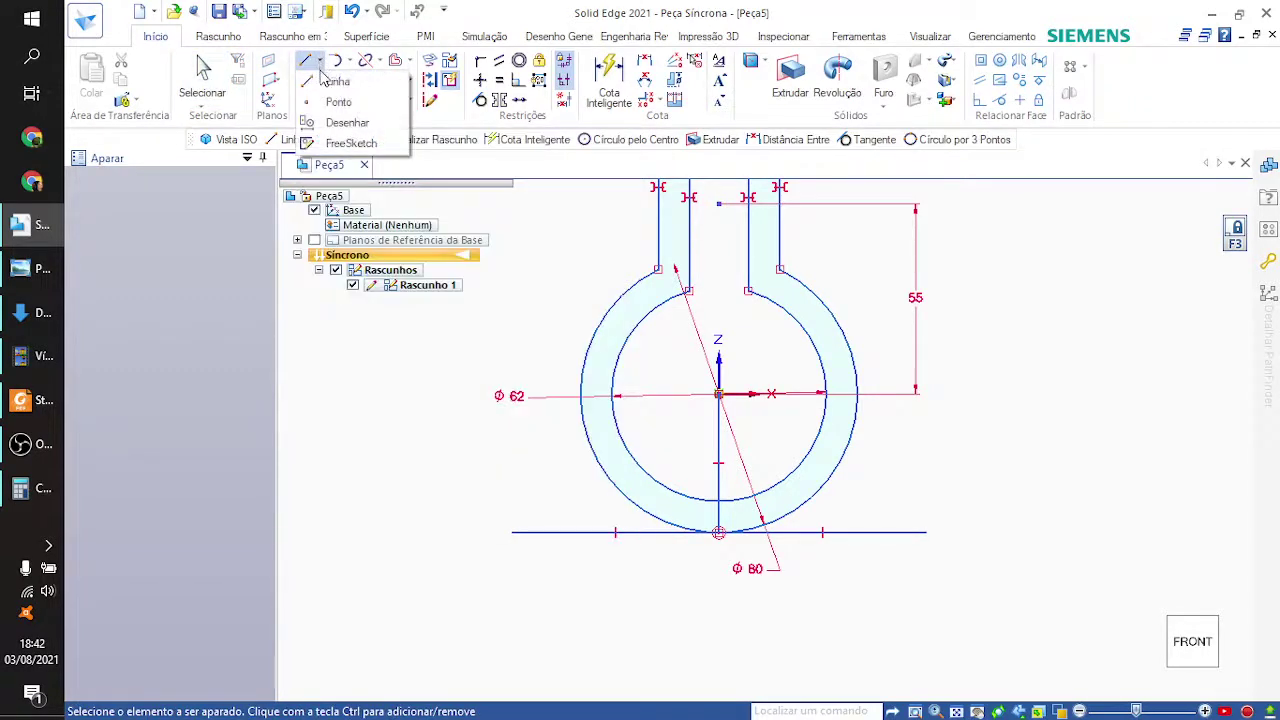
left_click(330, 100)
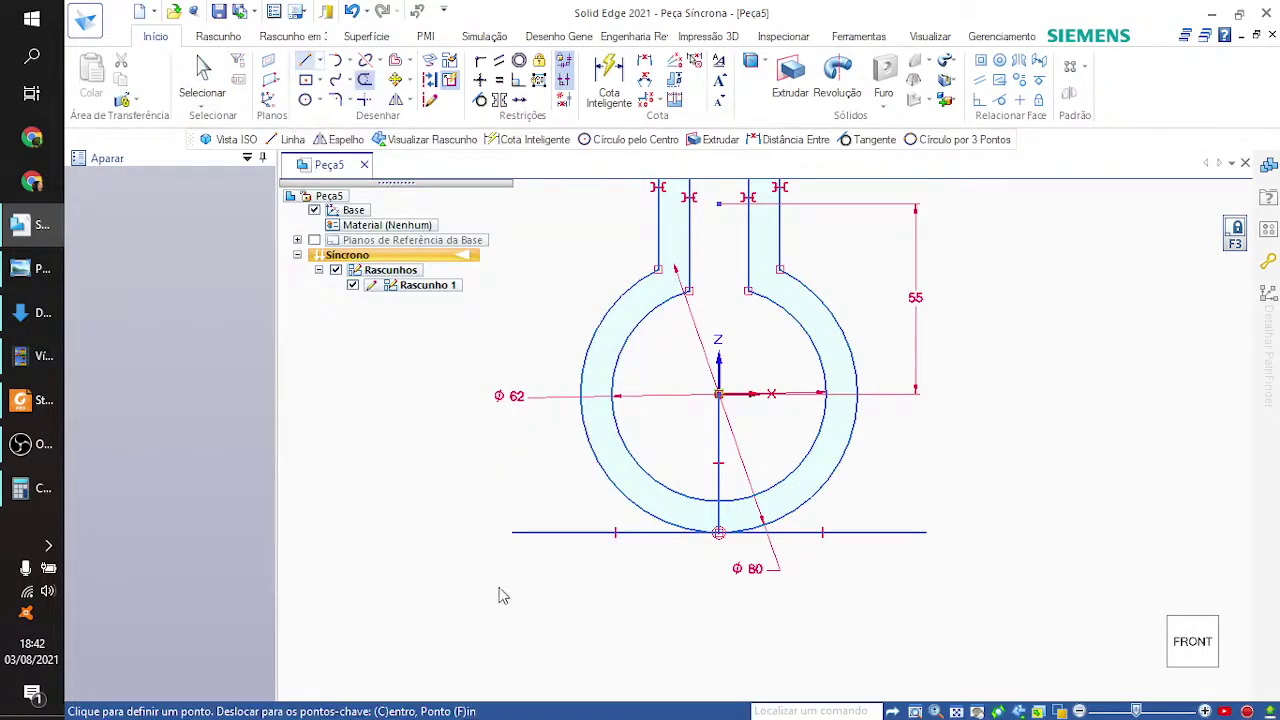
left_click(510, 532)
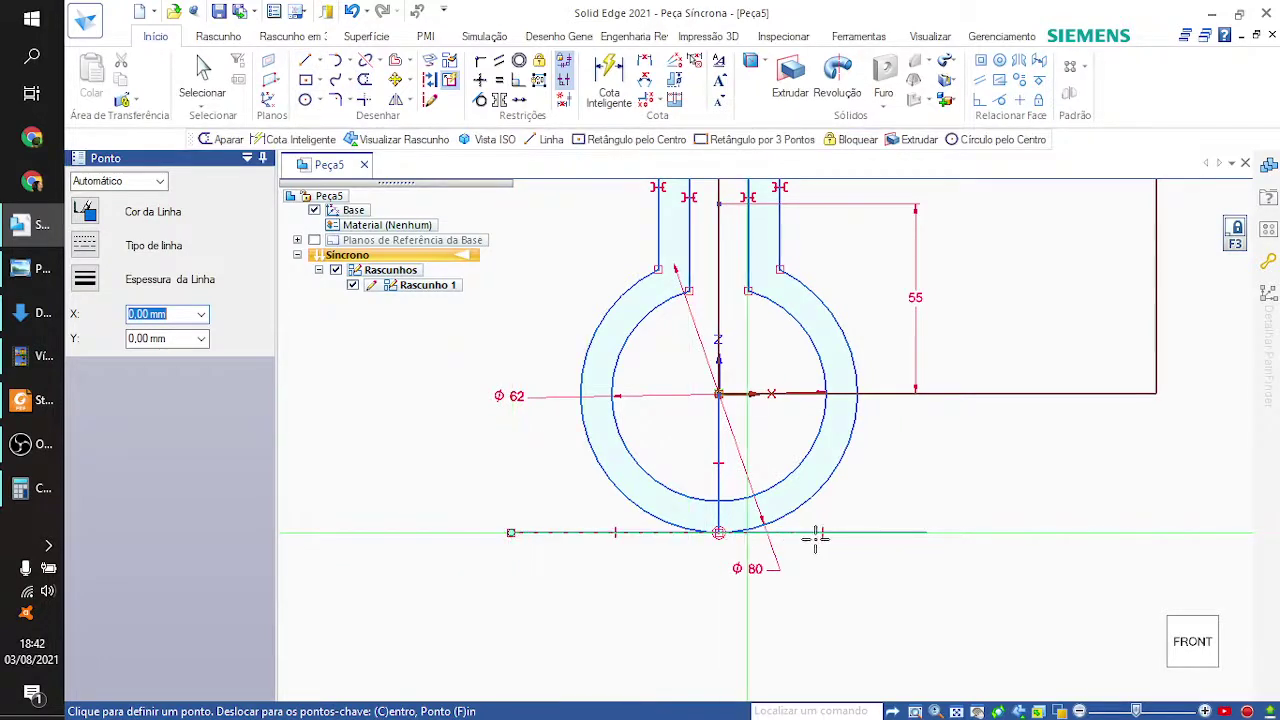
left_click(927, 532)
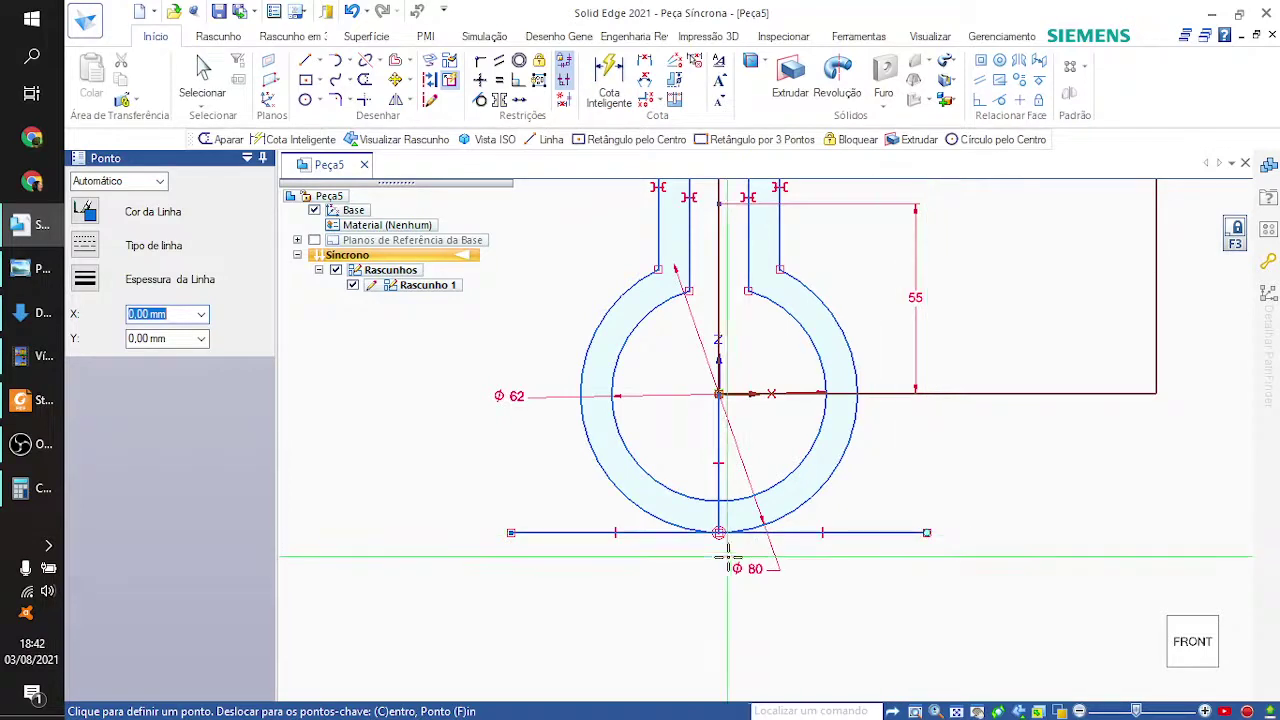
Step: Trim away both horizontal lines and the part of the vertical line inside the ring's inner circle
left_click(364, 80)
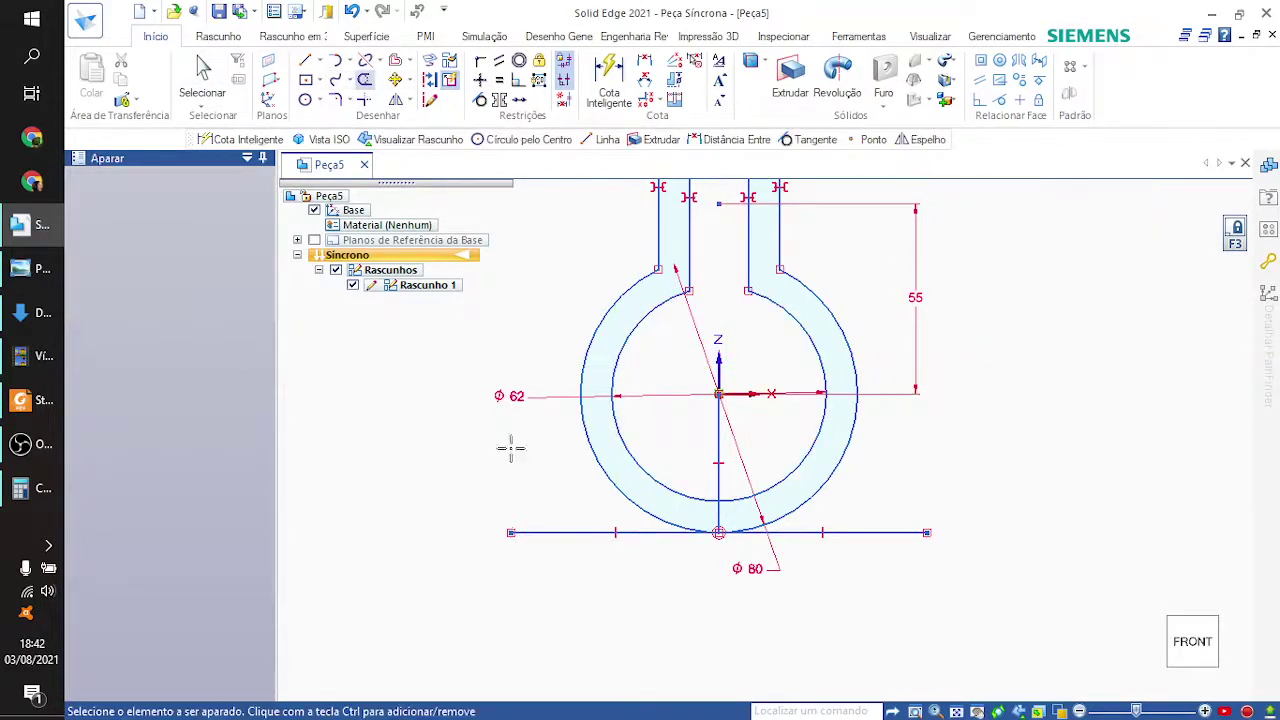
left_click(563, 532)
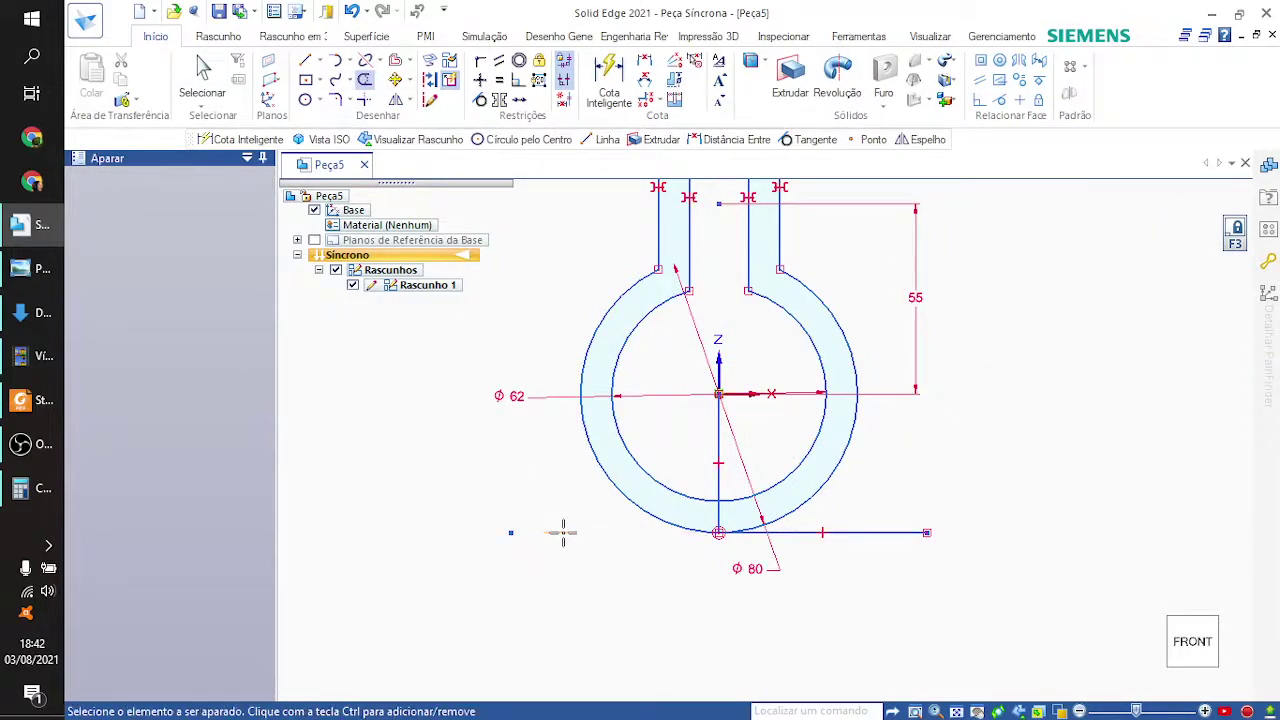
left_click(875, 532)
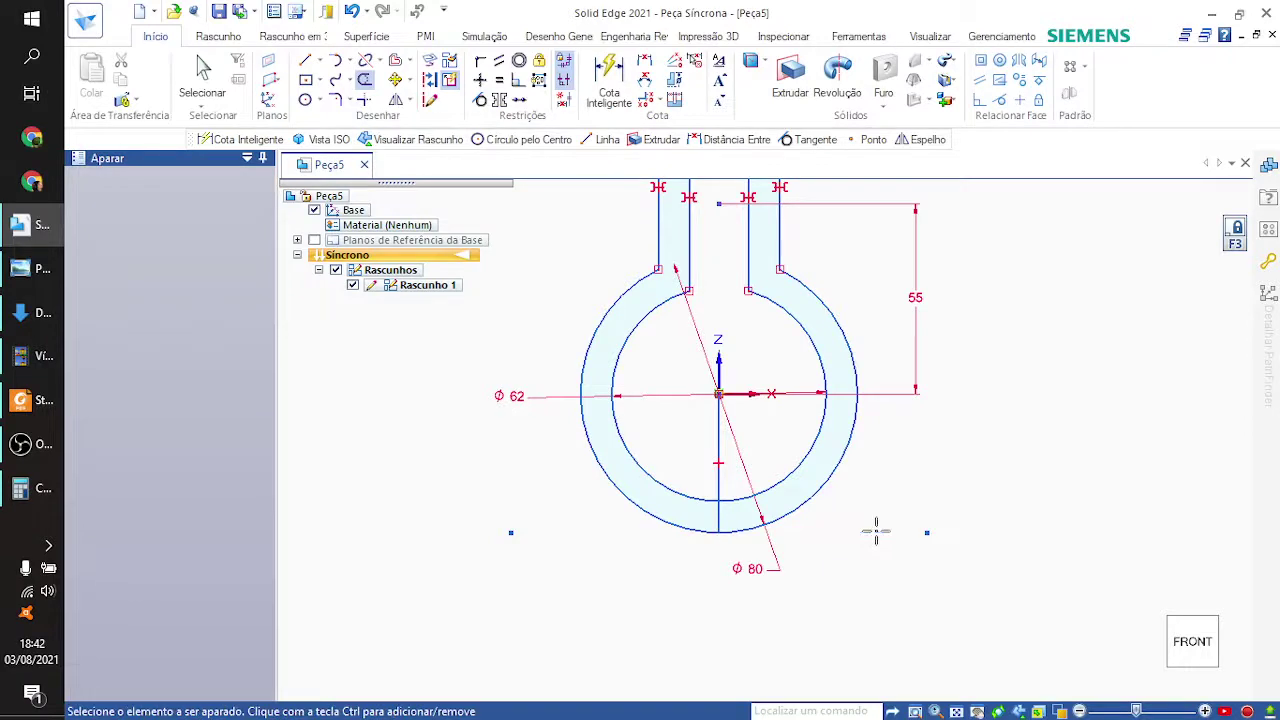
left_click(716, 503)
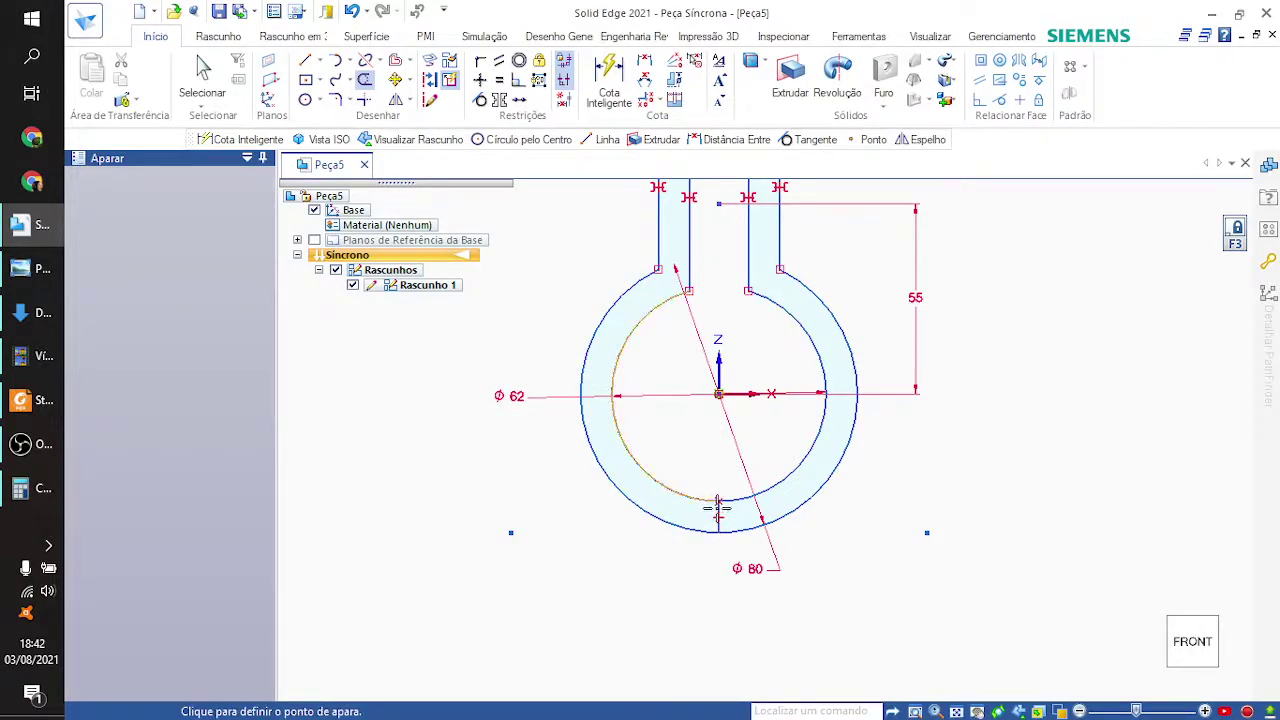
Step: Undo the last accidental trim and delete the short vertical line left between the inner and outer circles
key("ctrl+z")
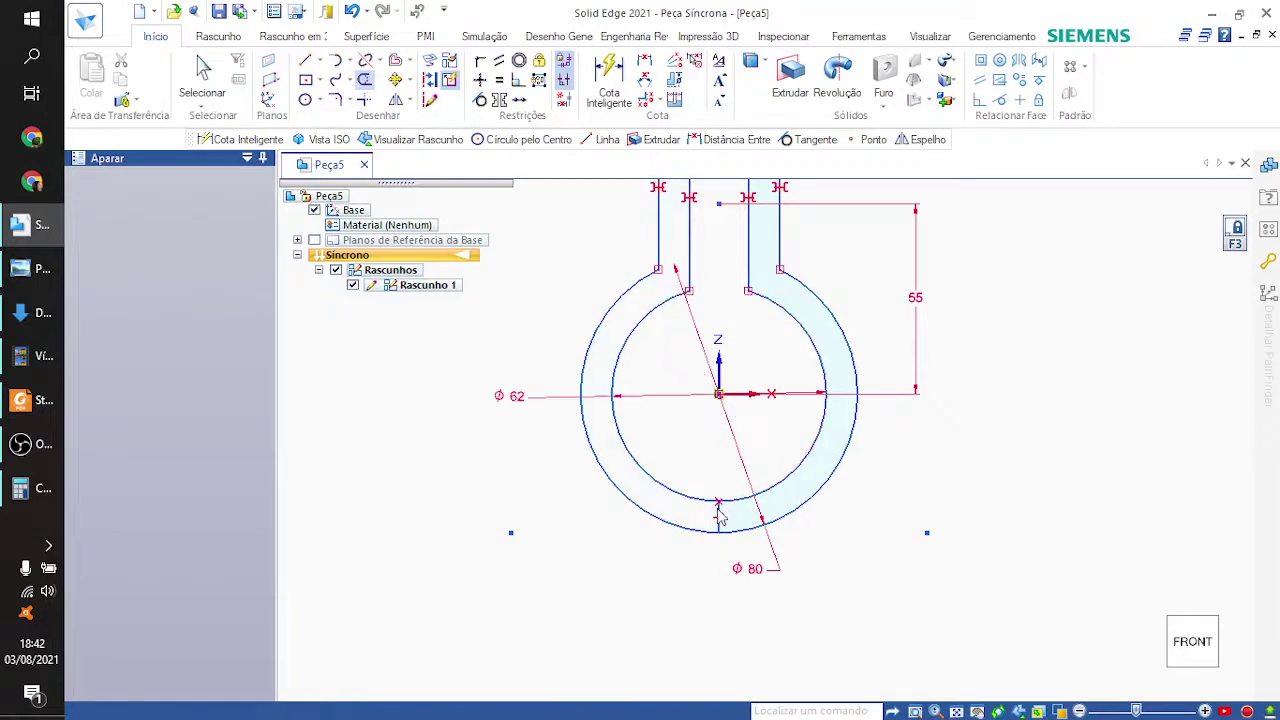
key("Escape")
scroll(716, 535, "up", 3)
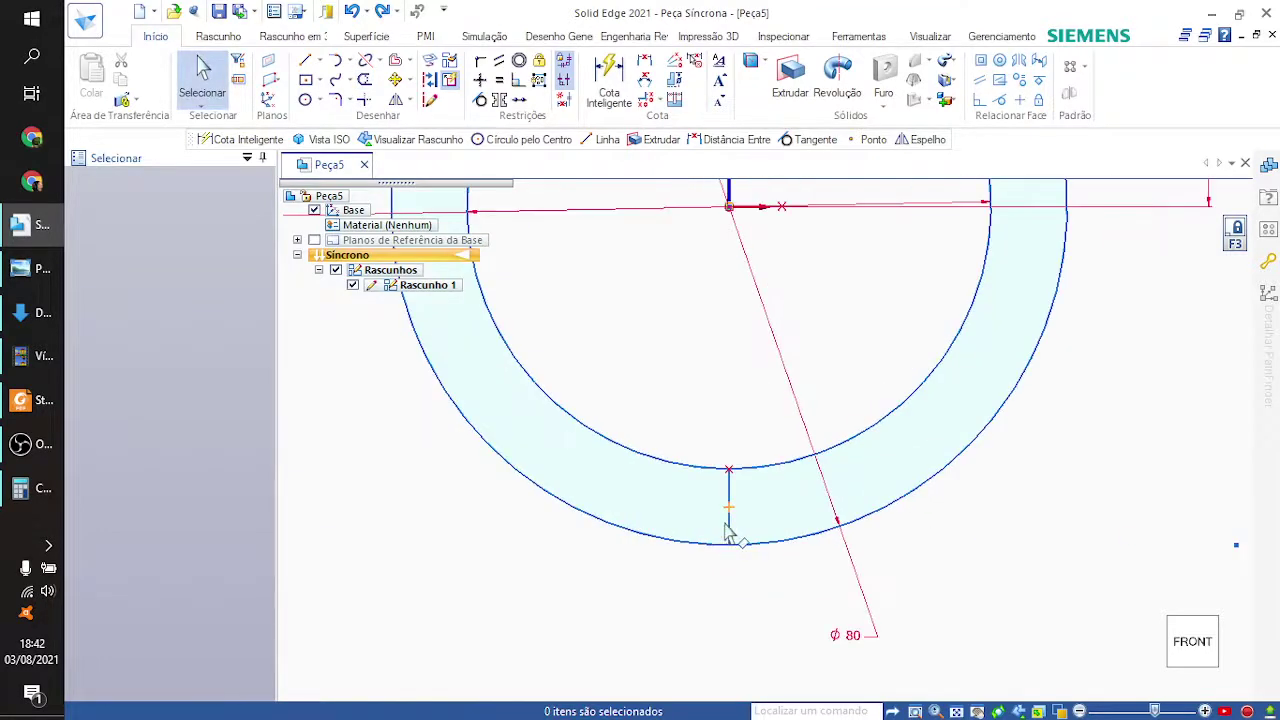
left_click(729, 497)
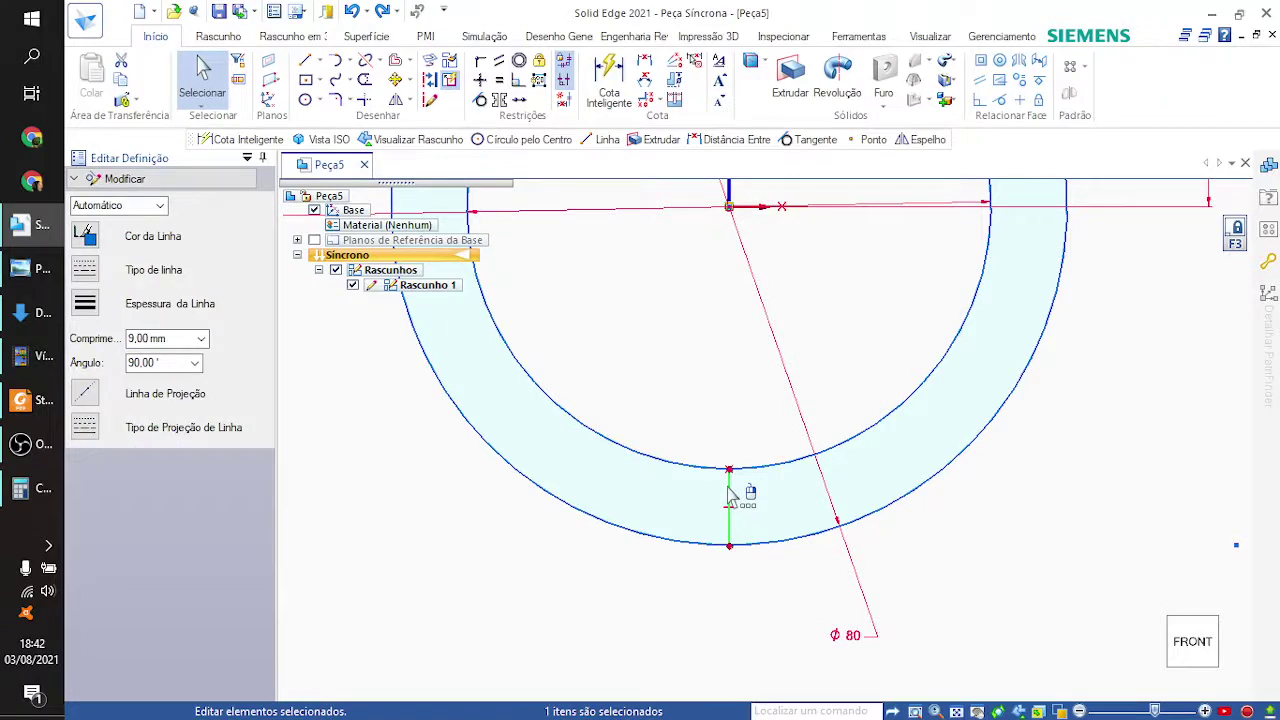
key("Delete")
scroll(729, 497, "down", 3)
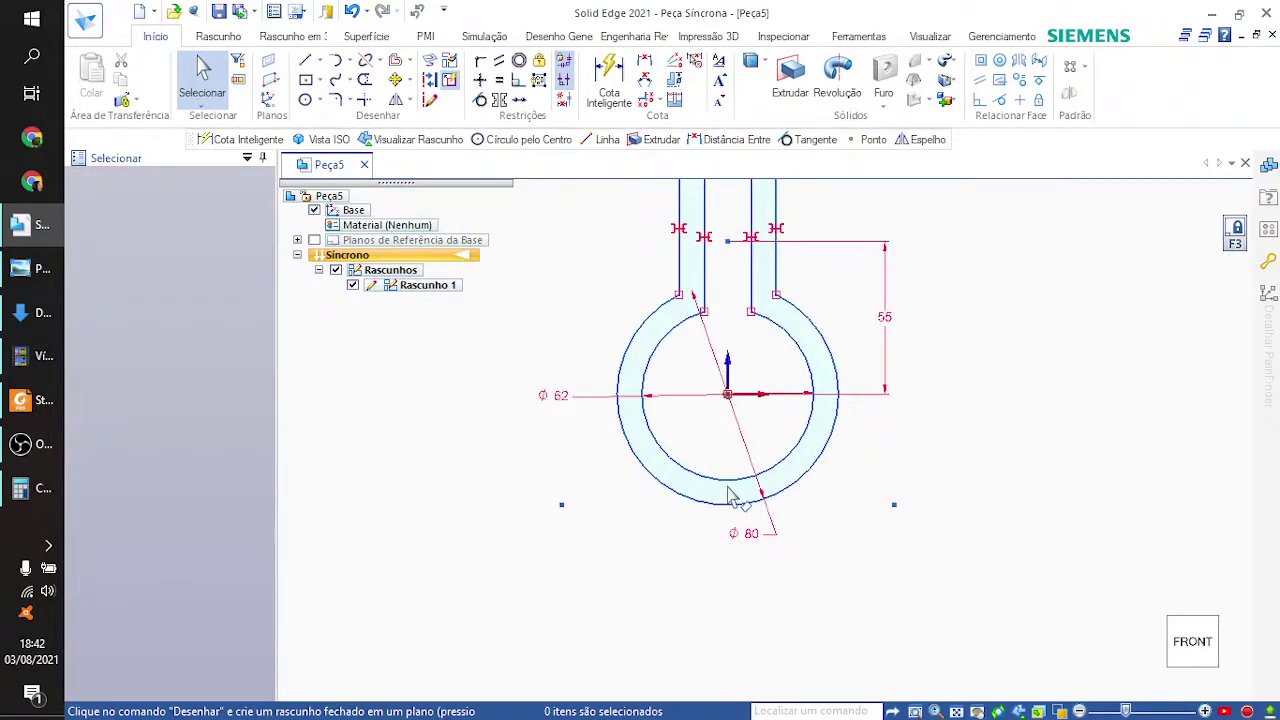
scroll(729, 497, "down", 1)
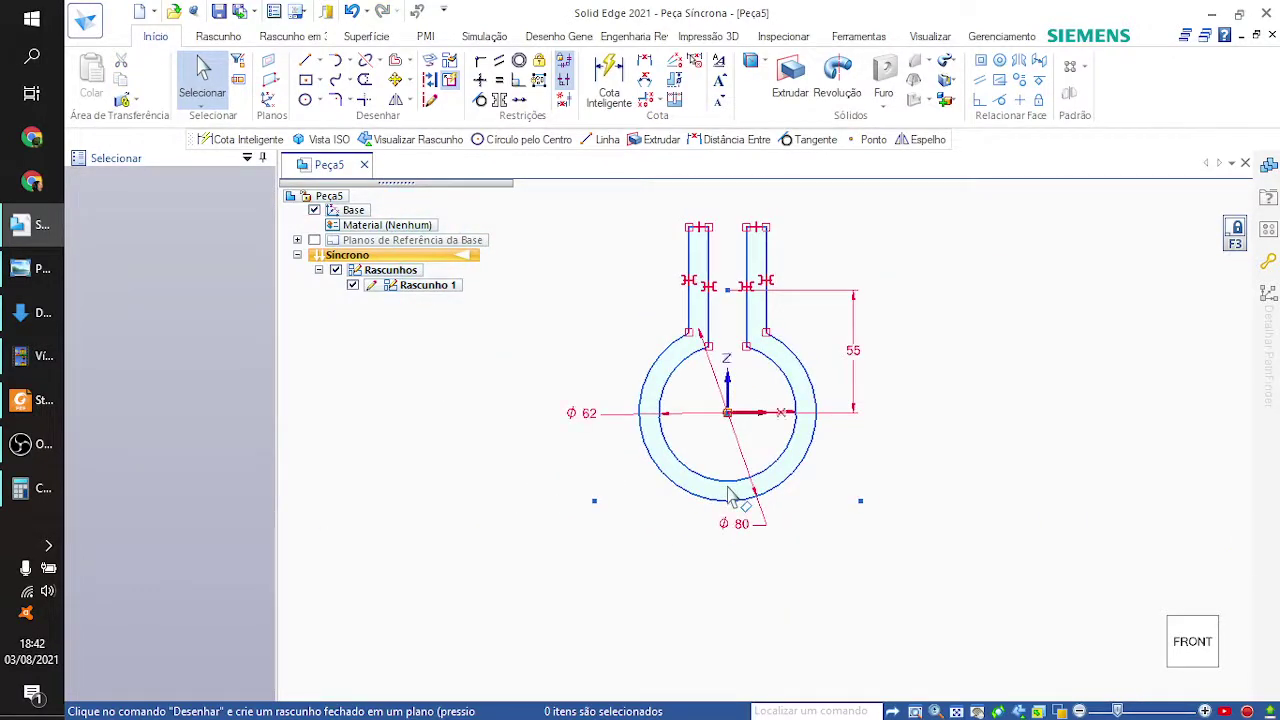
Step: Switch to the PROVA.png reference drawing and examine the left lower ear's hole diameter and outer radius
key("alt+Tab")
key("alt+Tab")
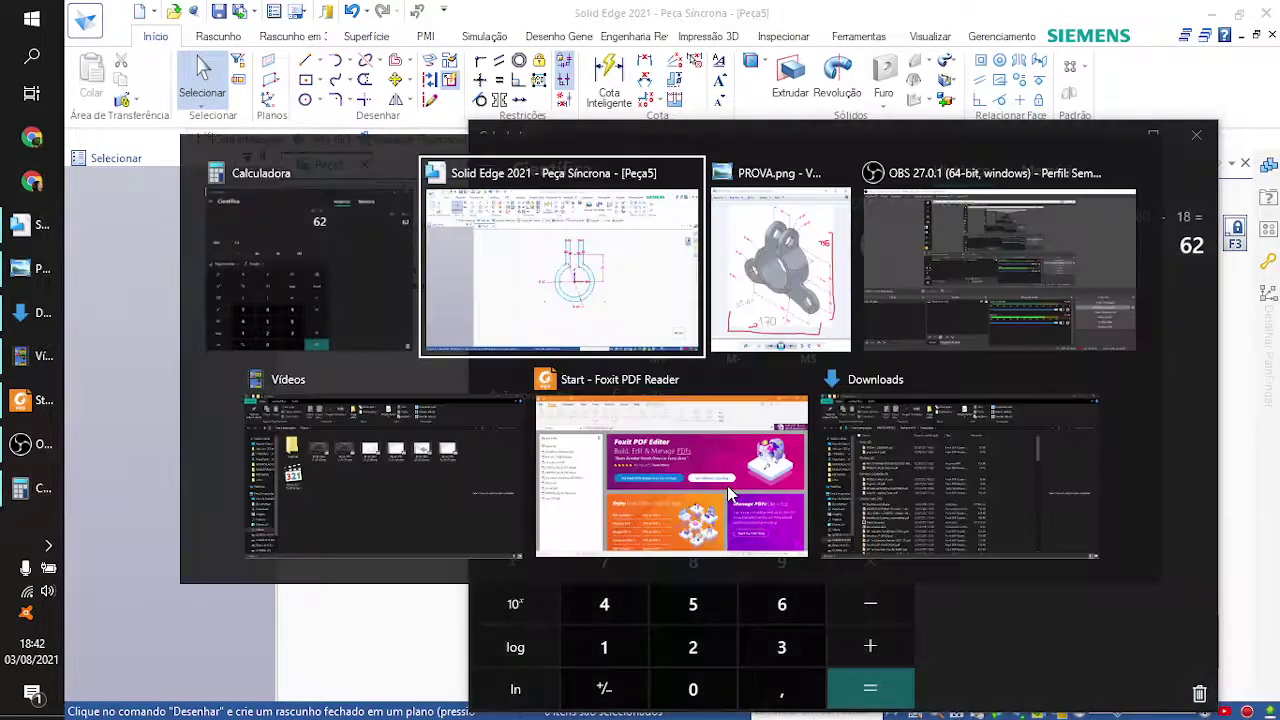
key("alt+Tab")
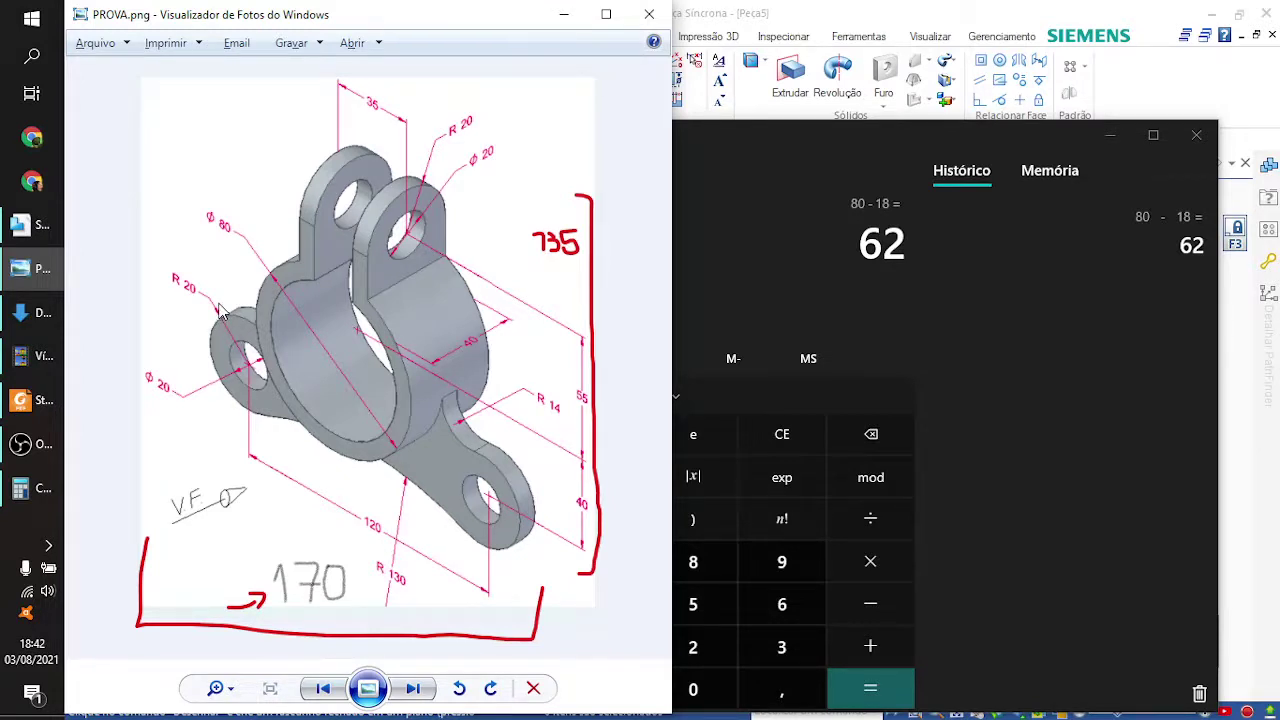
key("alt+Tab")
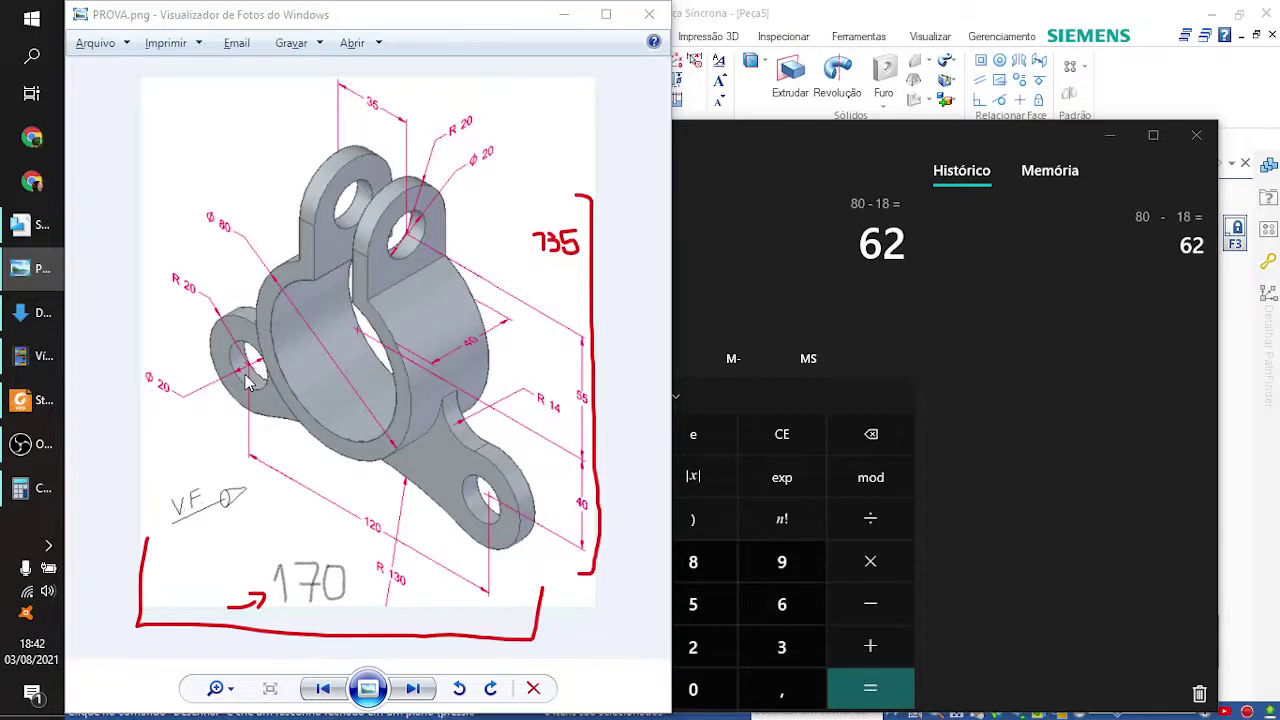
key("alt+Tab")
key("alt+Tab")
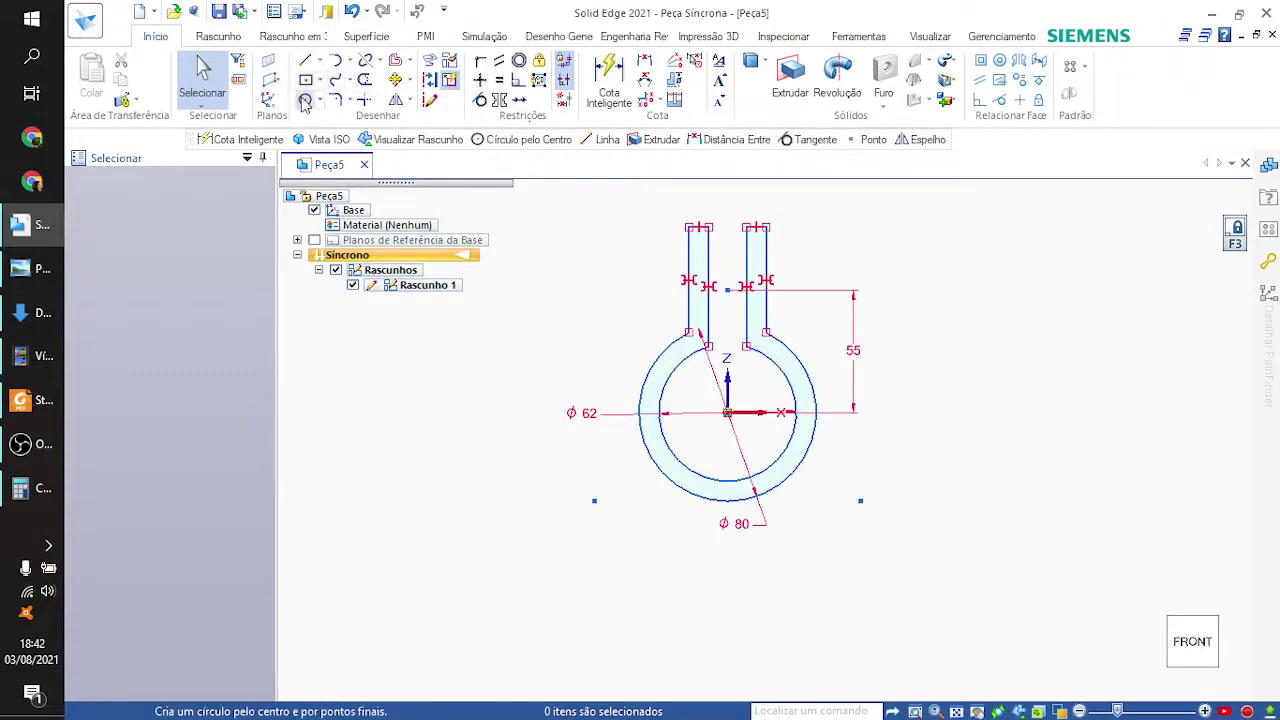
key("alt+Tab")
key("alt+Tab")
key("alt+Tab")
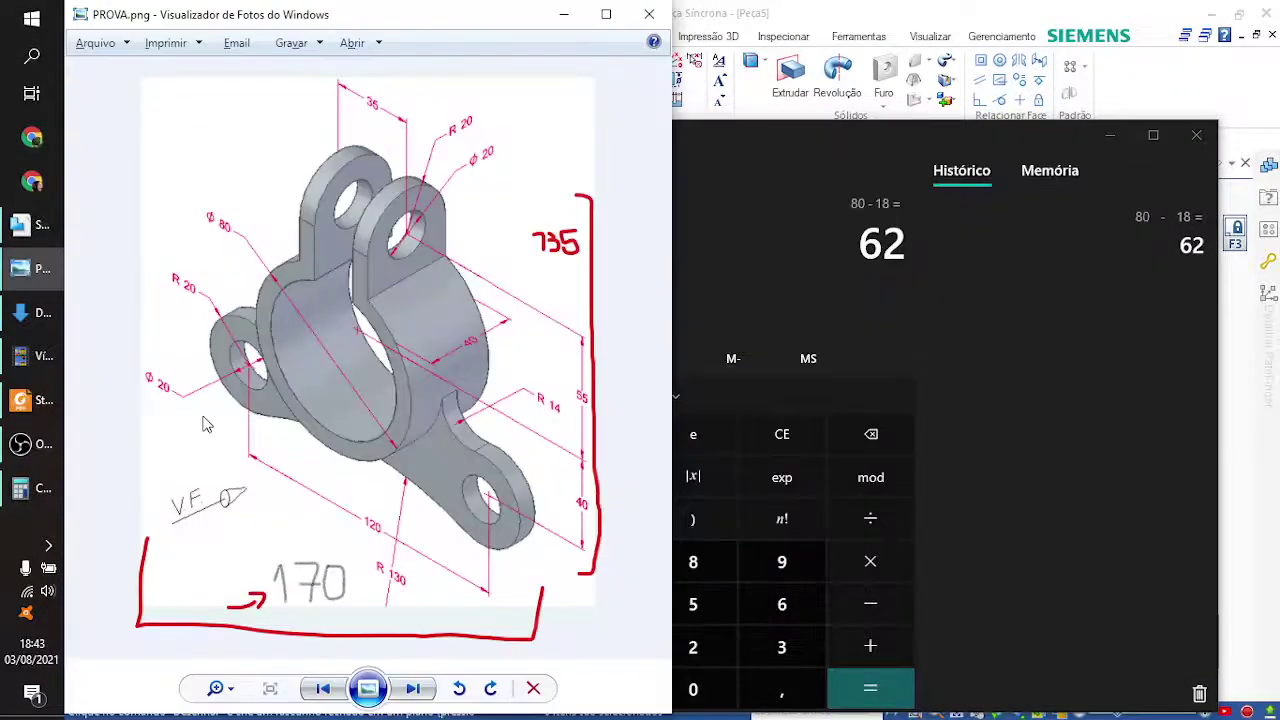
key("alt+Tab")
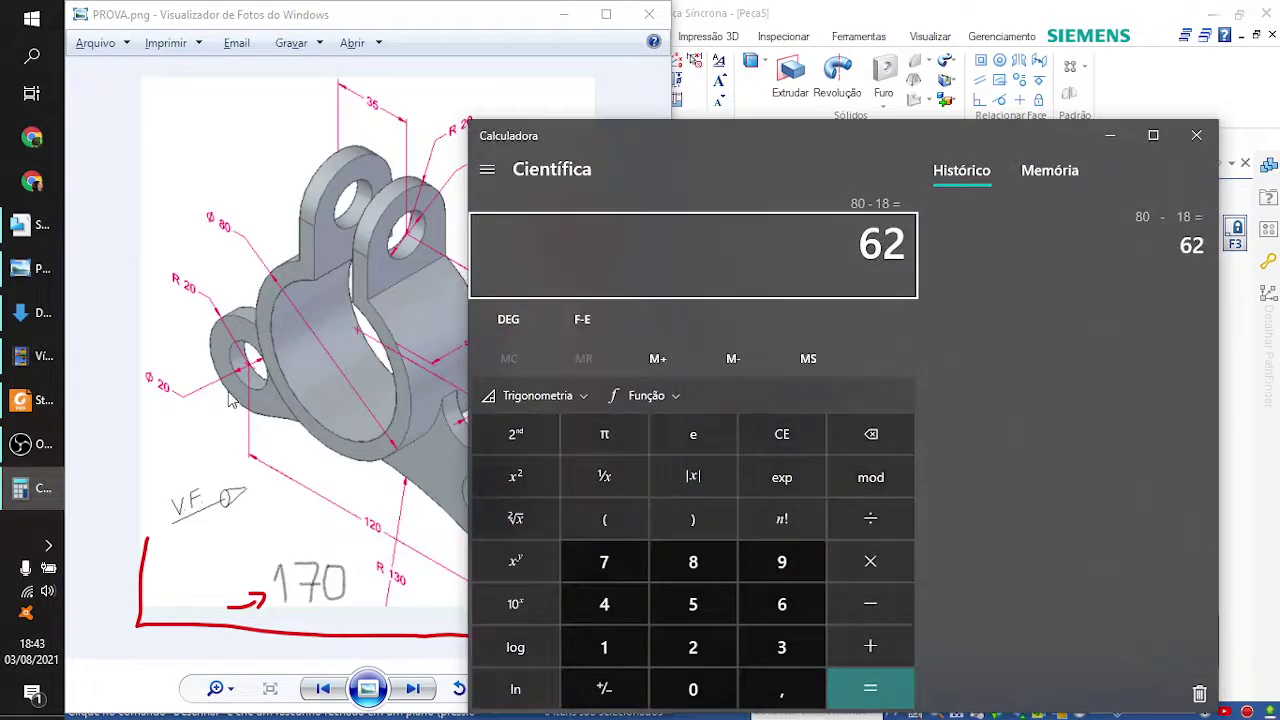
Step: Close the open Vídeos and Downloads windows and switch back to Solid Edge
key("alt+Tab")
key("alt+Tab")
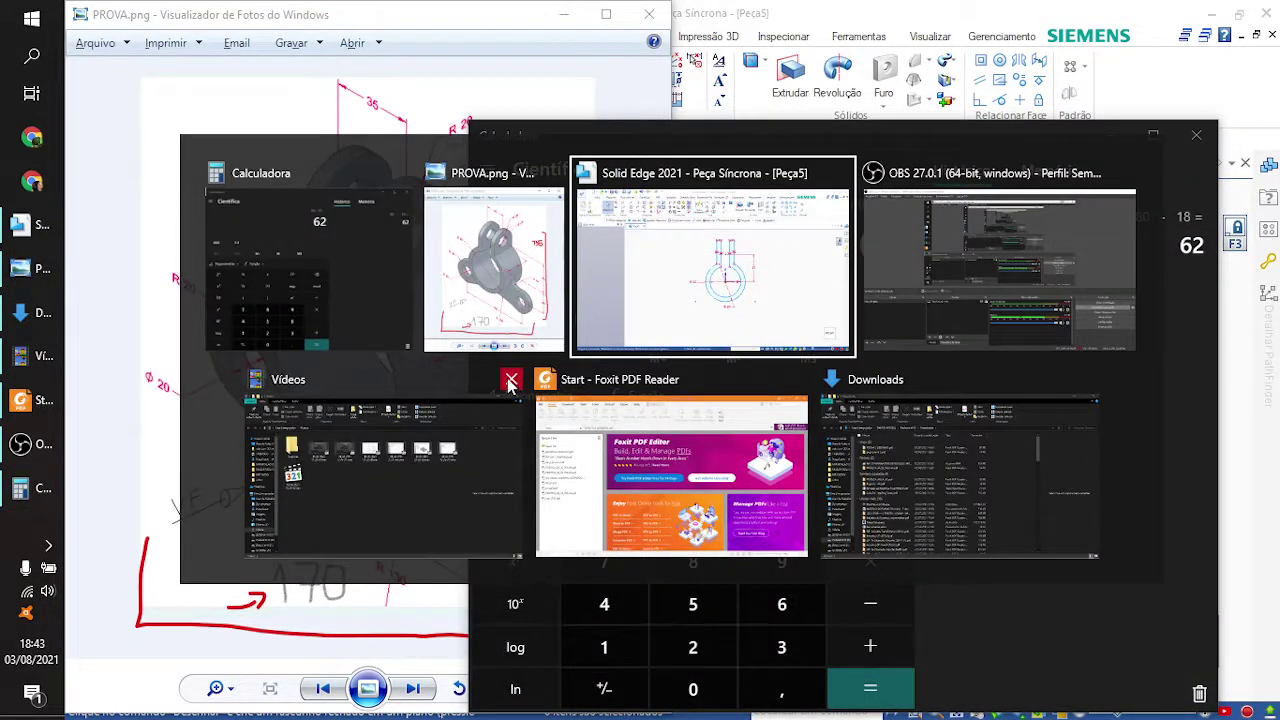
left_click(511, 381)
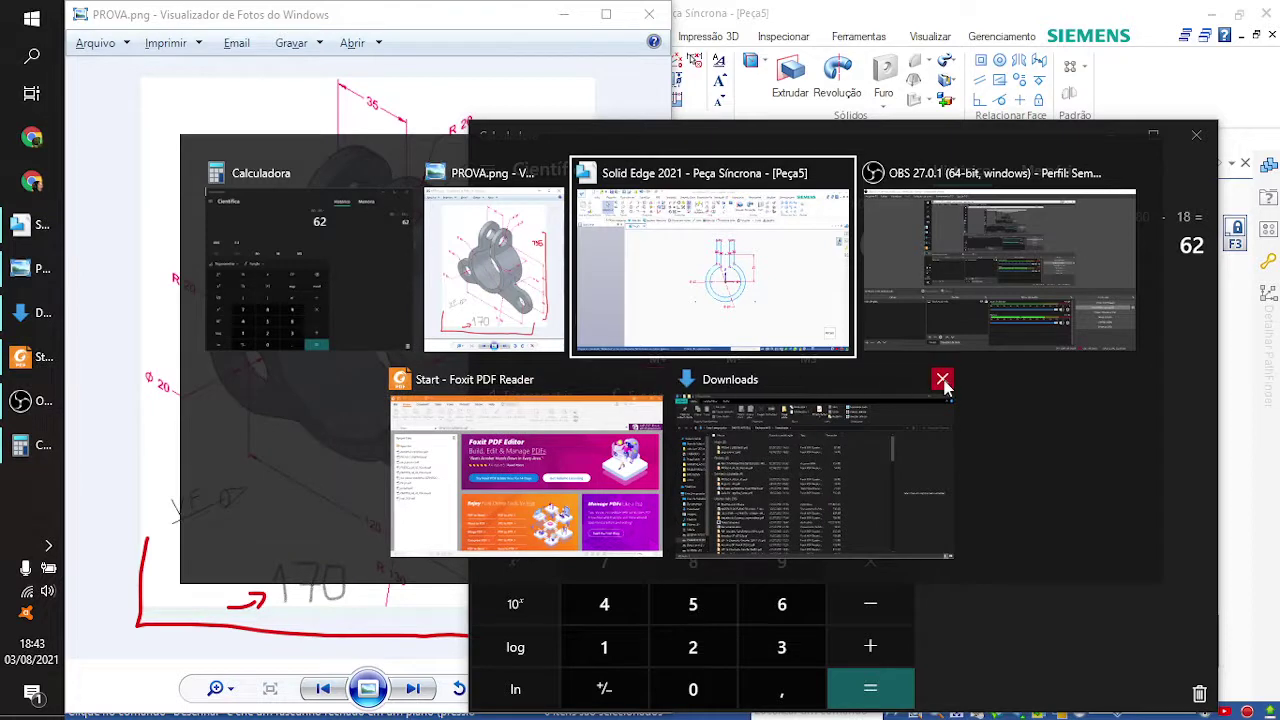
left_click(943, 381)
mouse_move(525, 175)
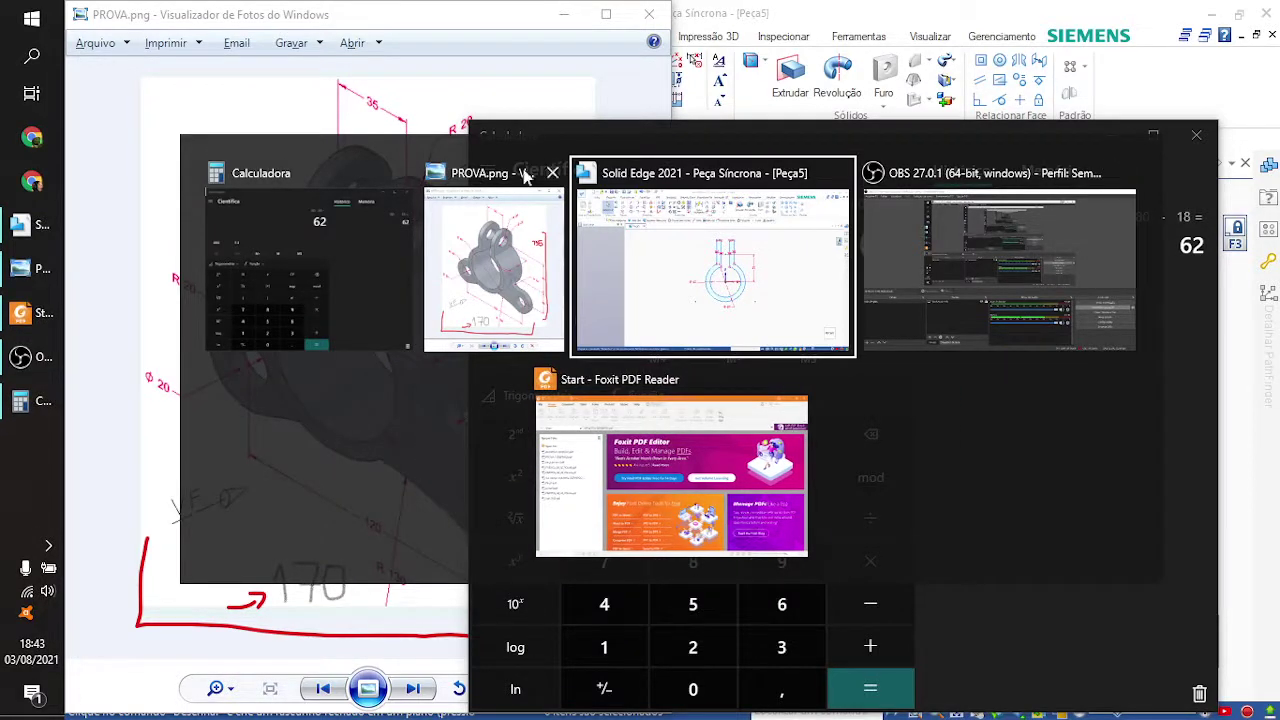
mouse_move(335, 227)
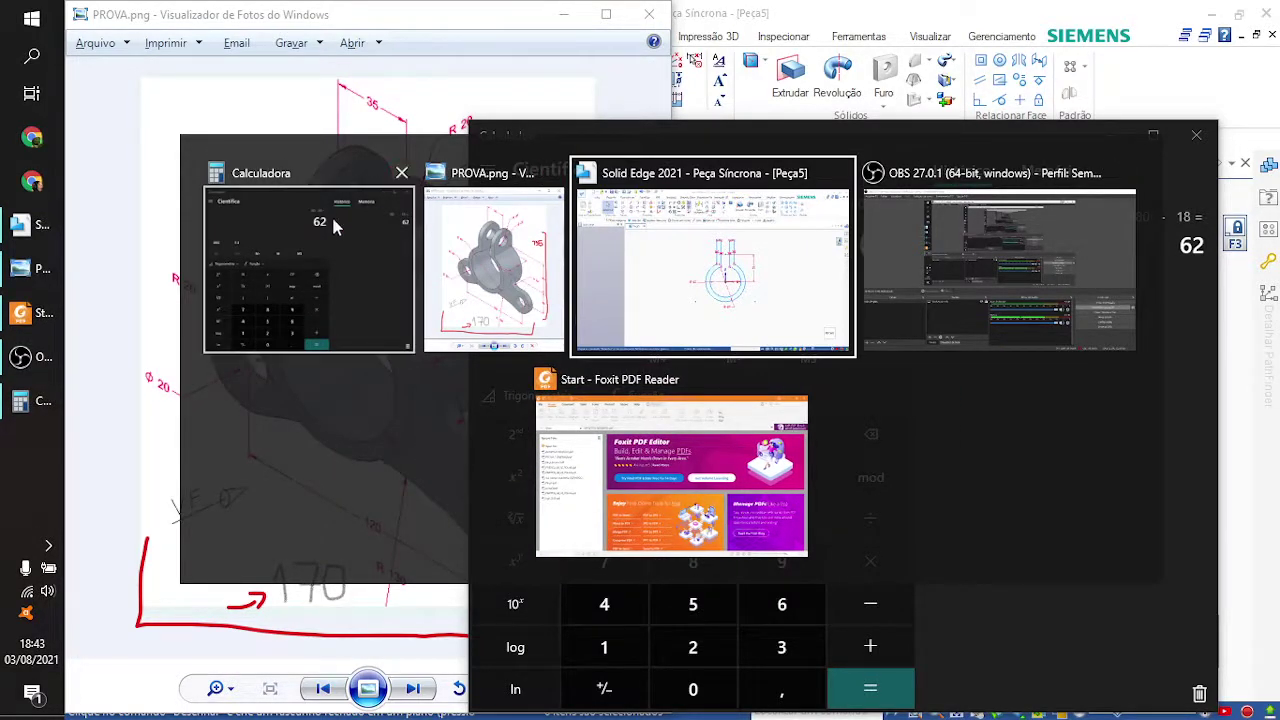
left_click(659, 258)
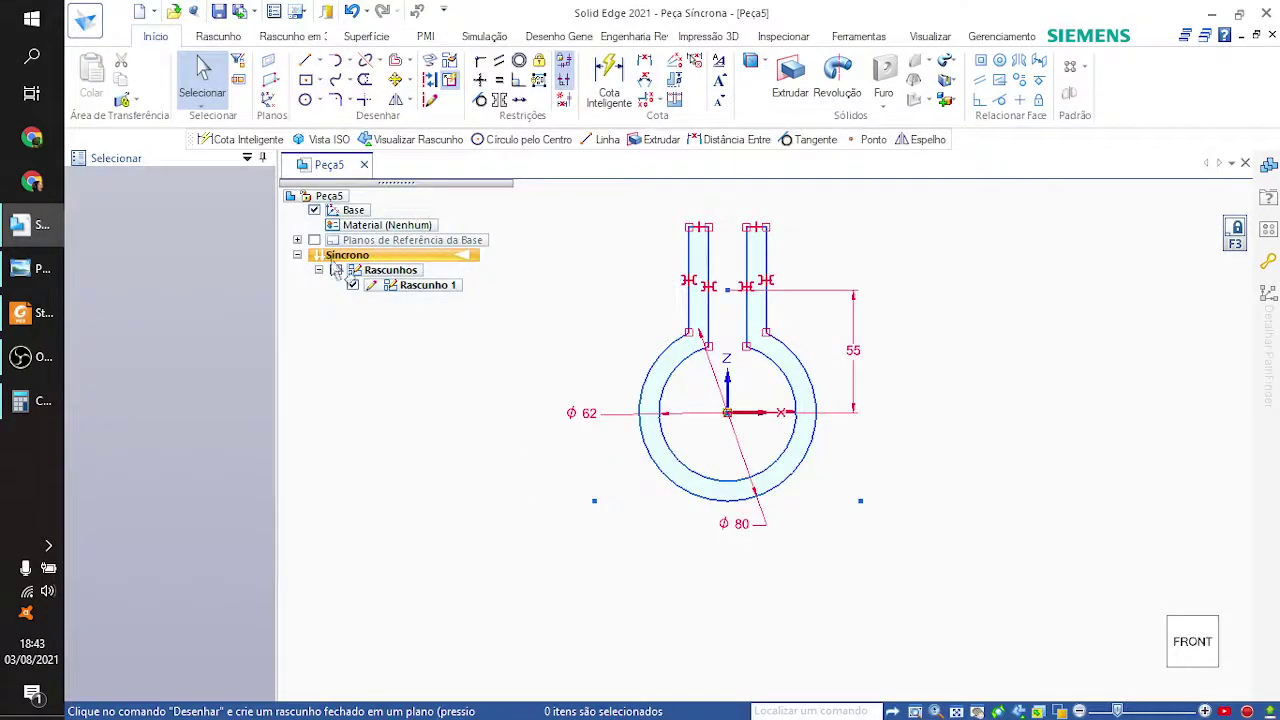
Step: Draw a 20 mm diameter circle centred on the left sketch point for the ear's hole
left_click(305, 100)
left_click(594, 501)
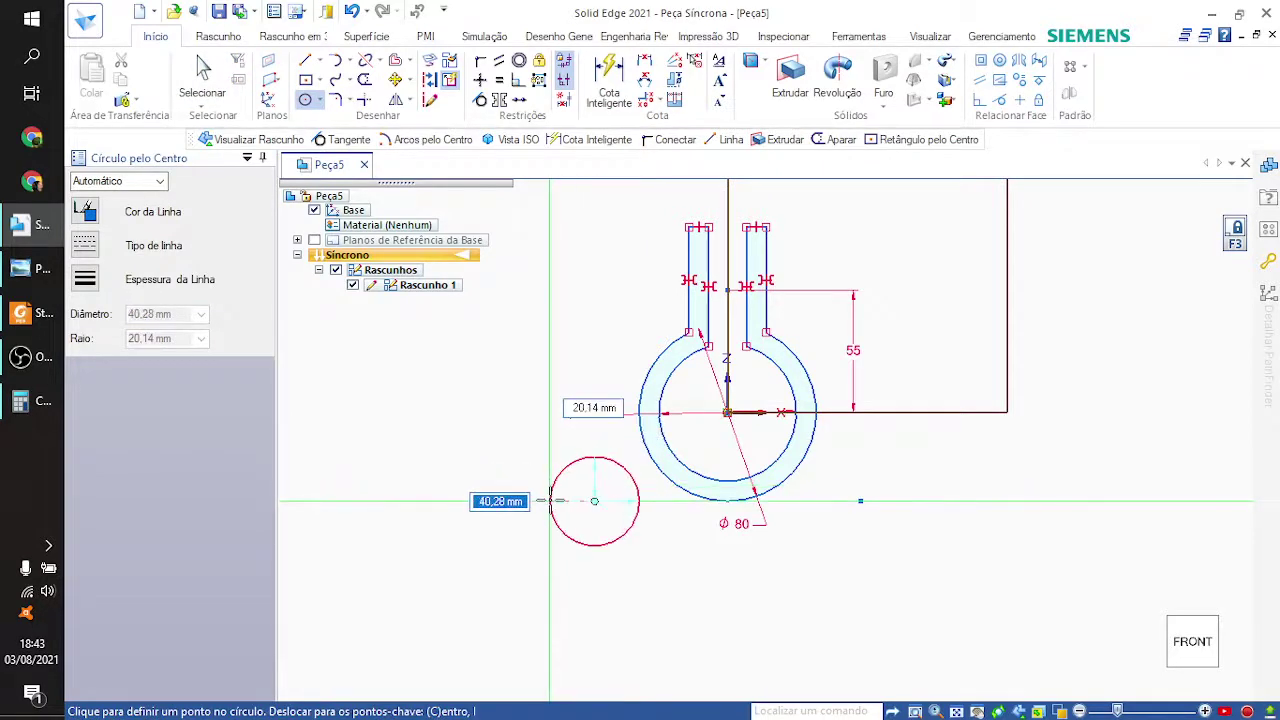
type("20")
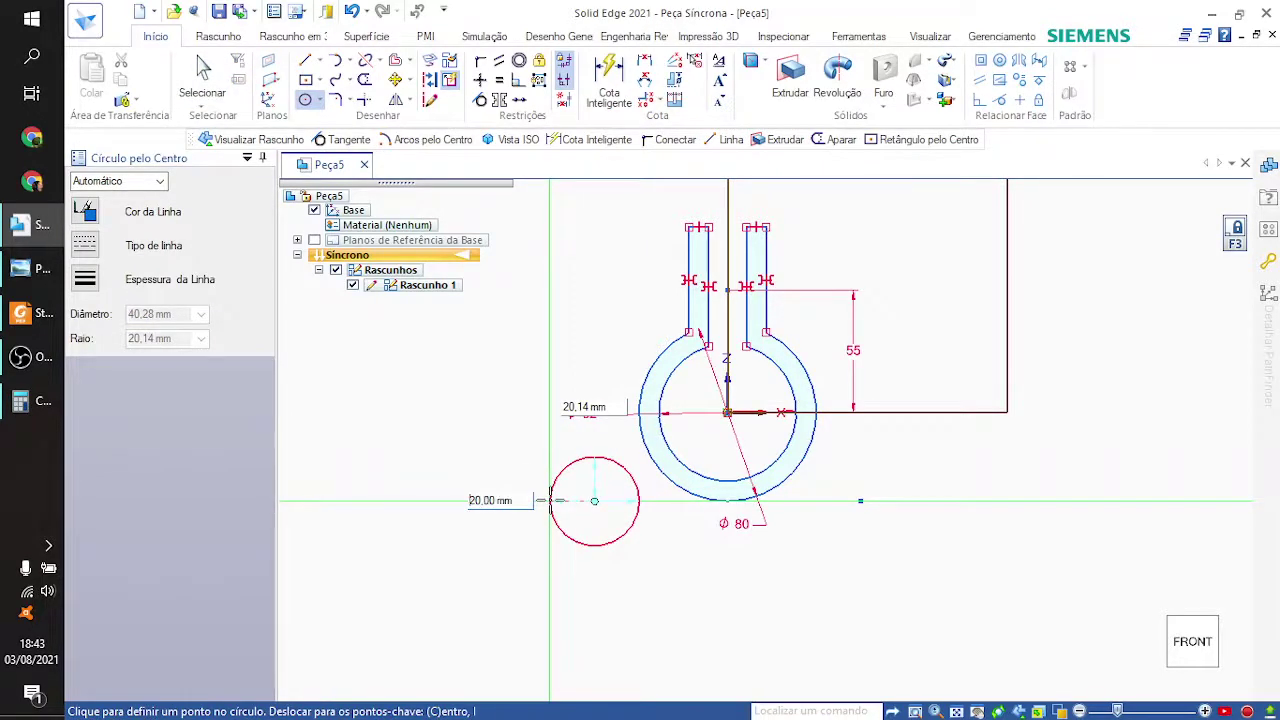
key("Return")
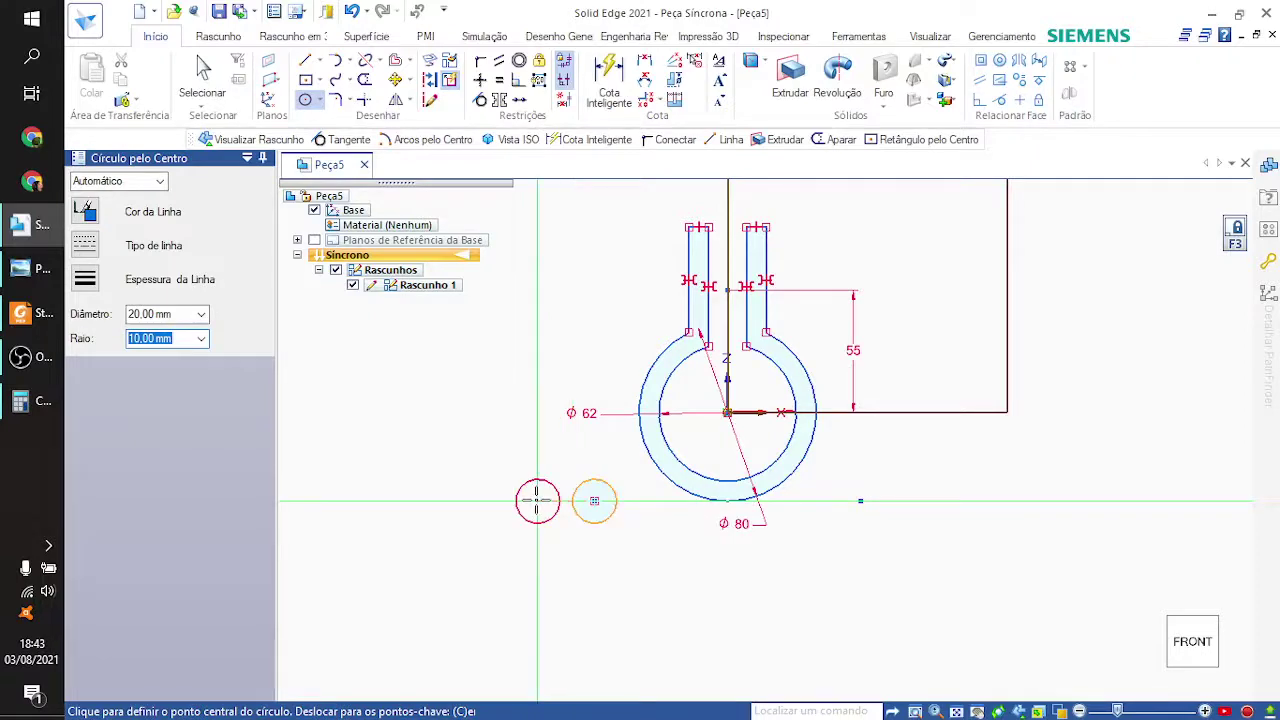
Step: Check the lower ear's radius in the PROVA.png drawing and draw a 40 mm diameter circle concentric with the left hole
key("alt+Tab")
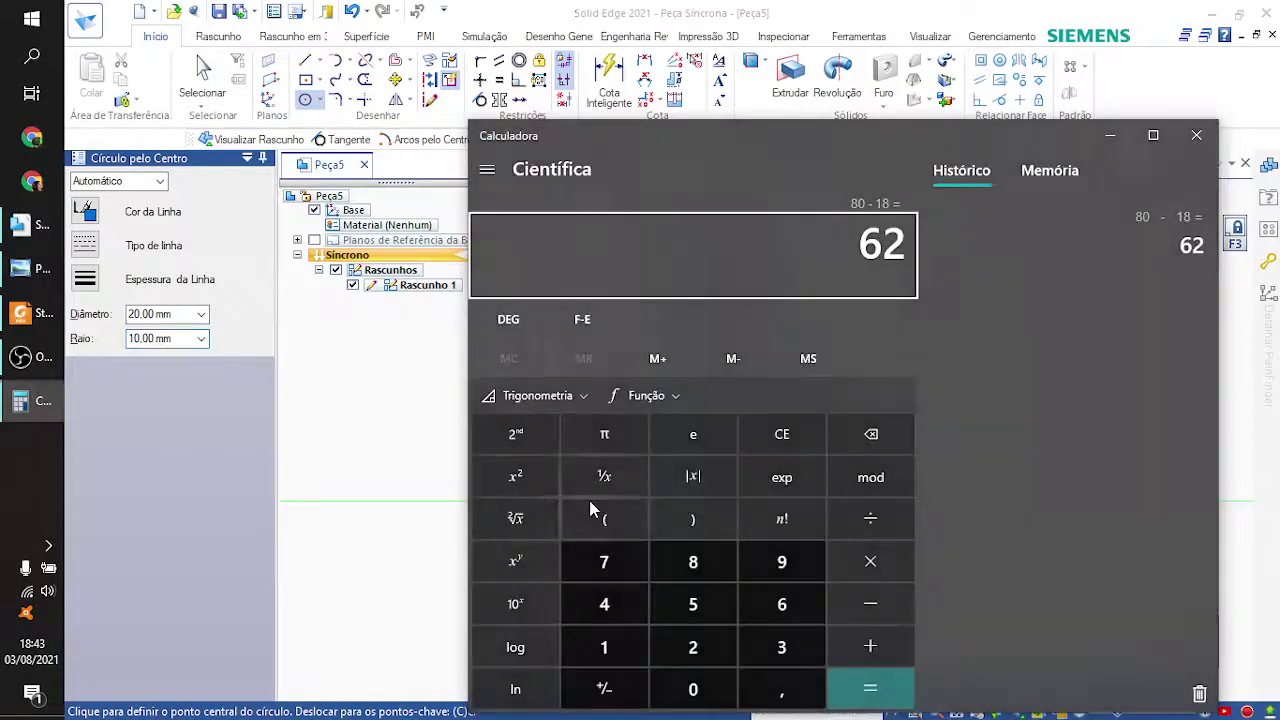
key("alt+Tab")
key("alt+Tab")
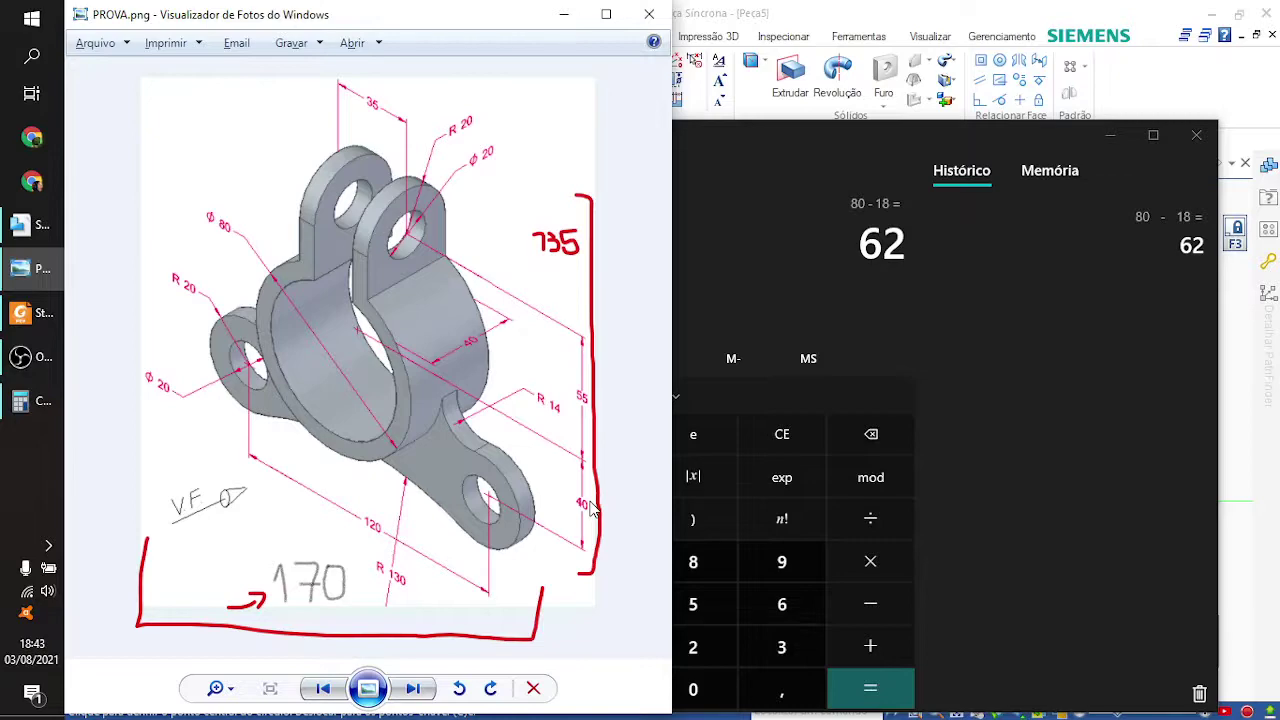
key("alt+Tab")
key("alt+Tab")
key("alt+Tab")
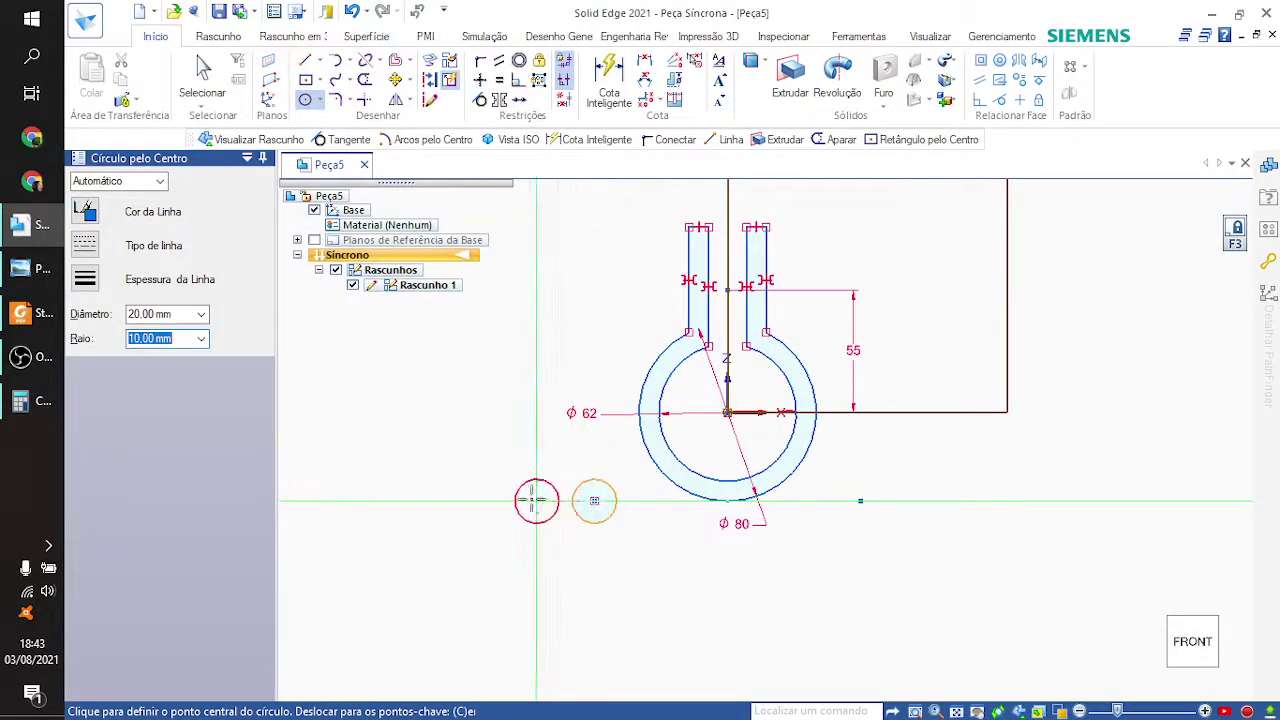
left_click(594, 500)
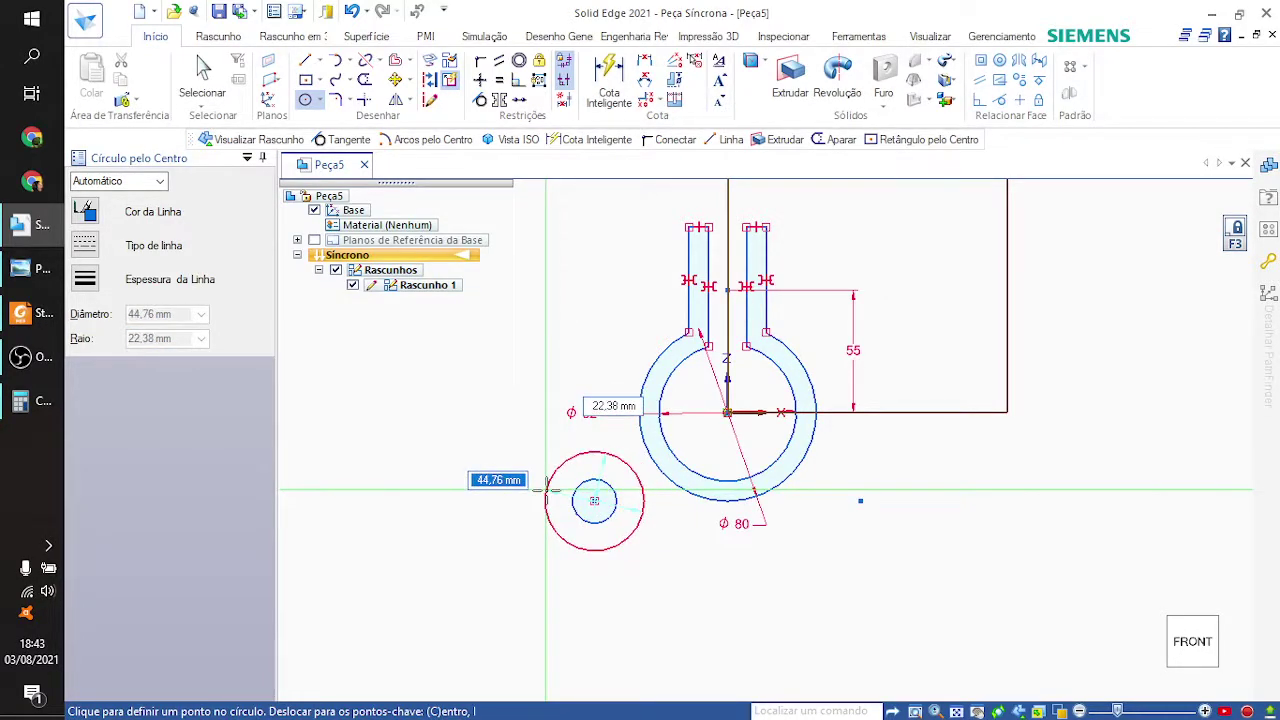
type("40")
key("Return")
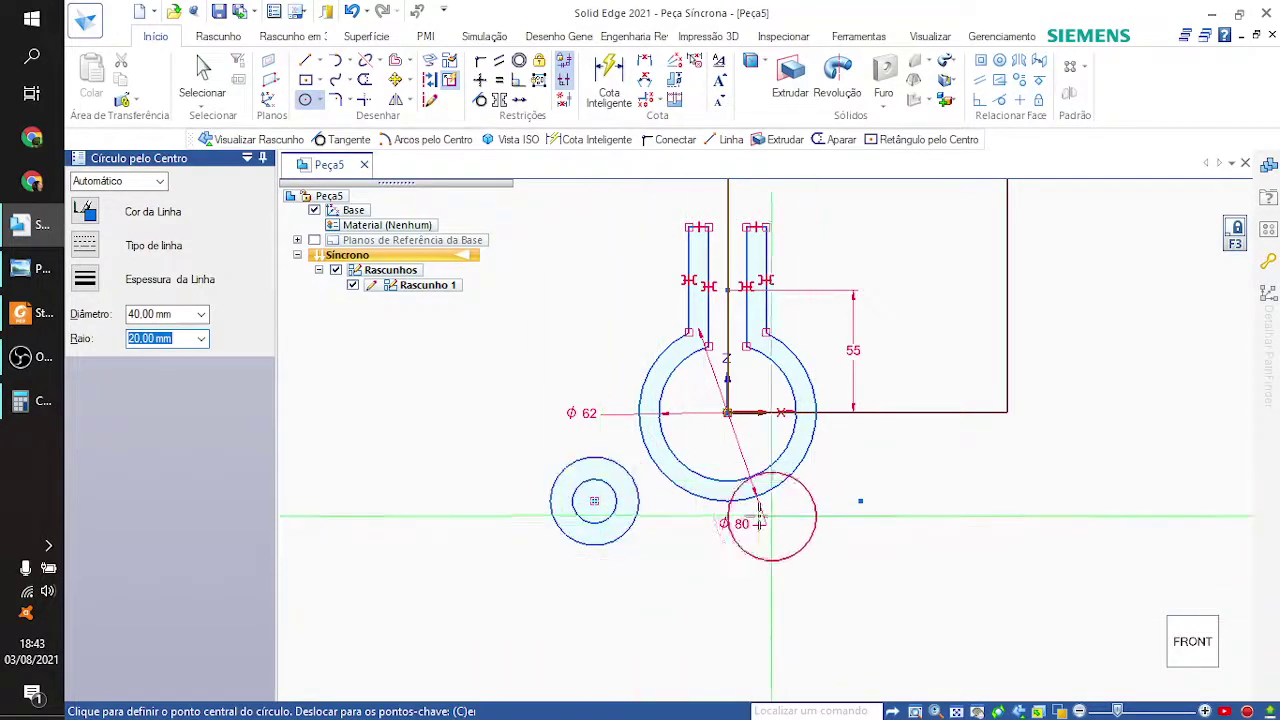
left_click(594, 501)
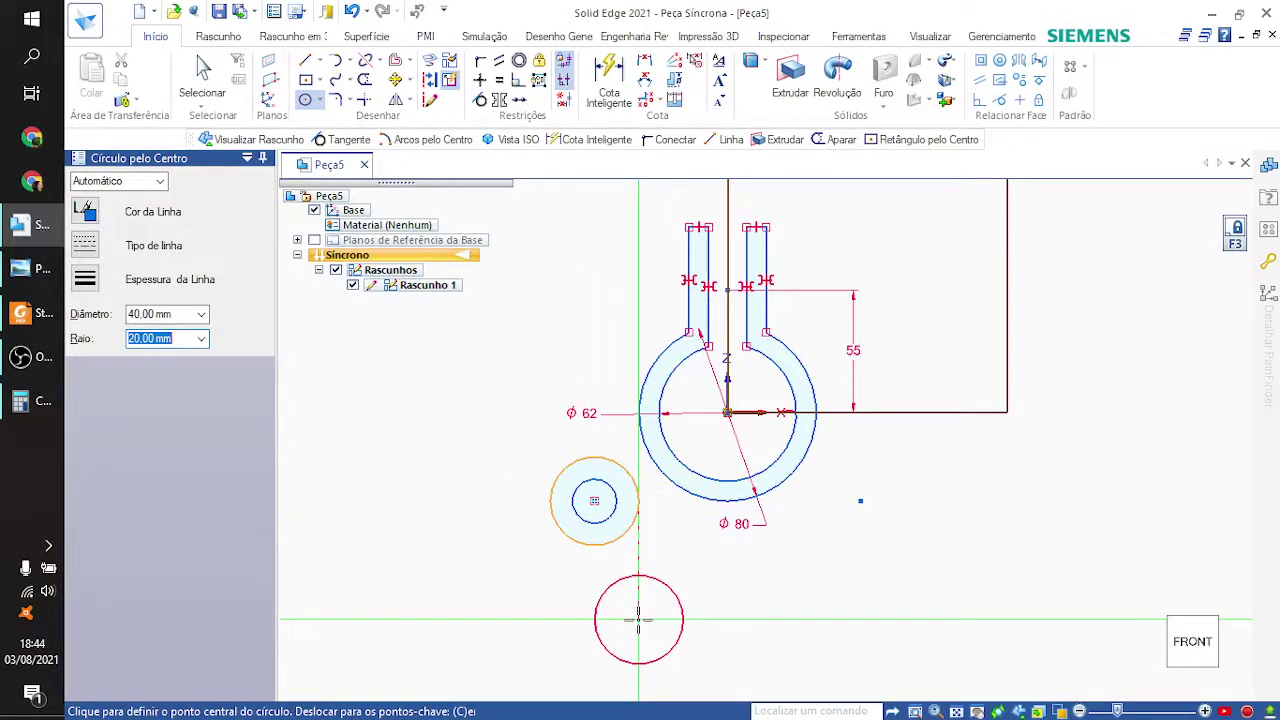
Step: Mirror the left ear's two concentric circles about the vertical Z axis to create the right lower ear, keeping the originals
key("Escape")
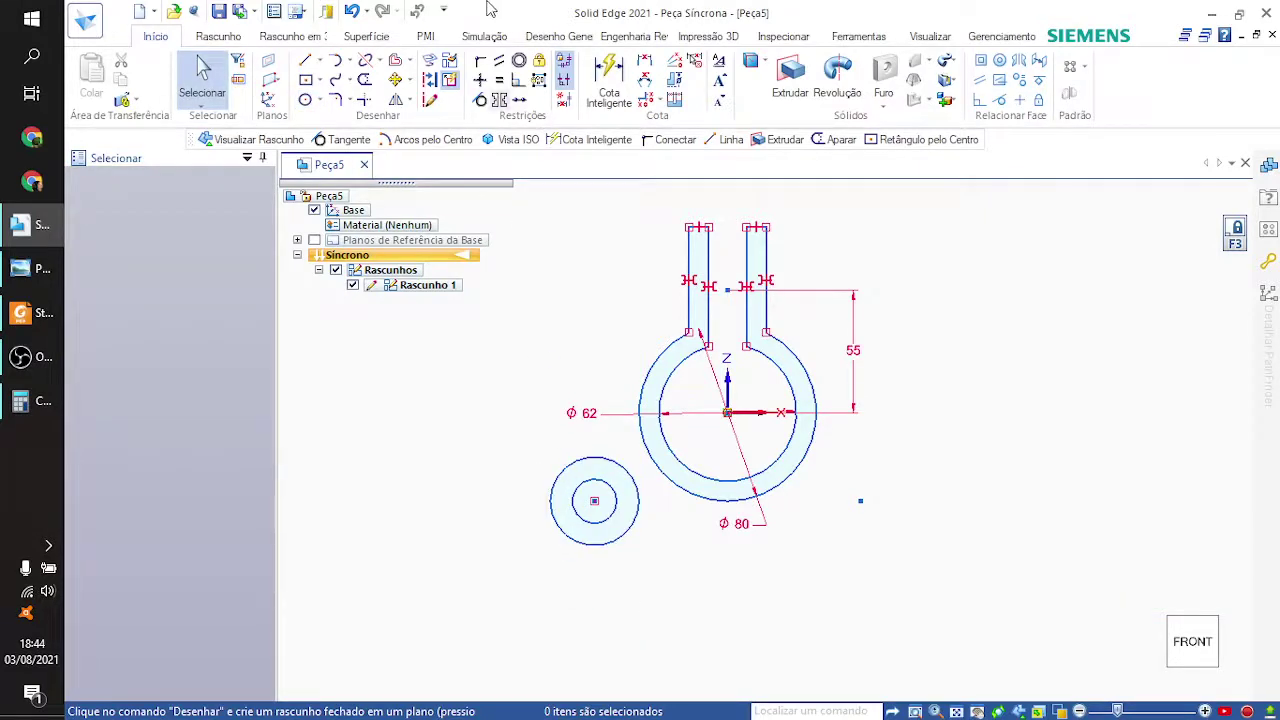
left_click(396, 102)
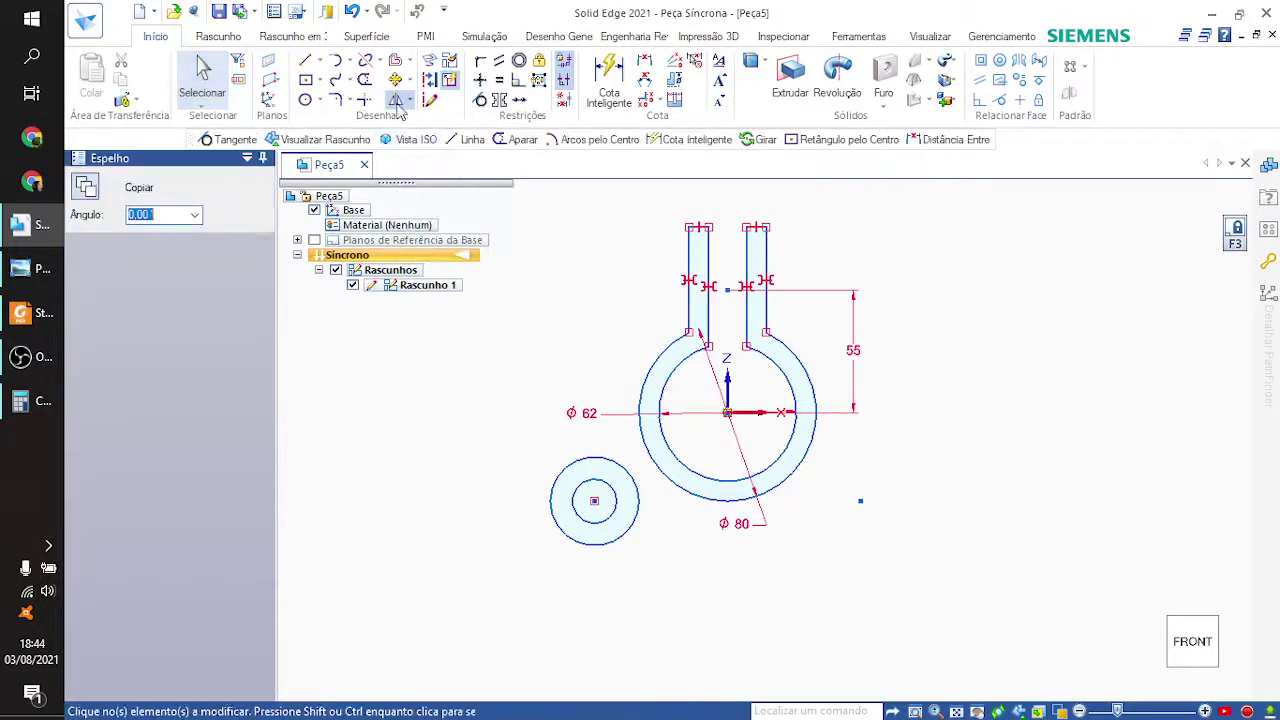
left_click_drag(525, 437, 649, 568)
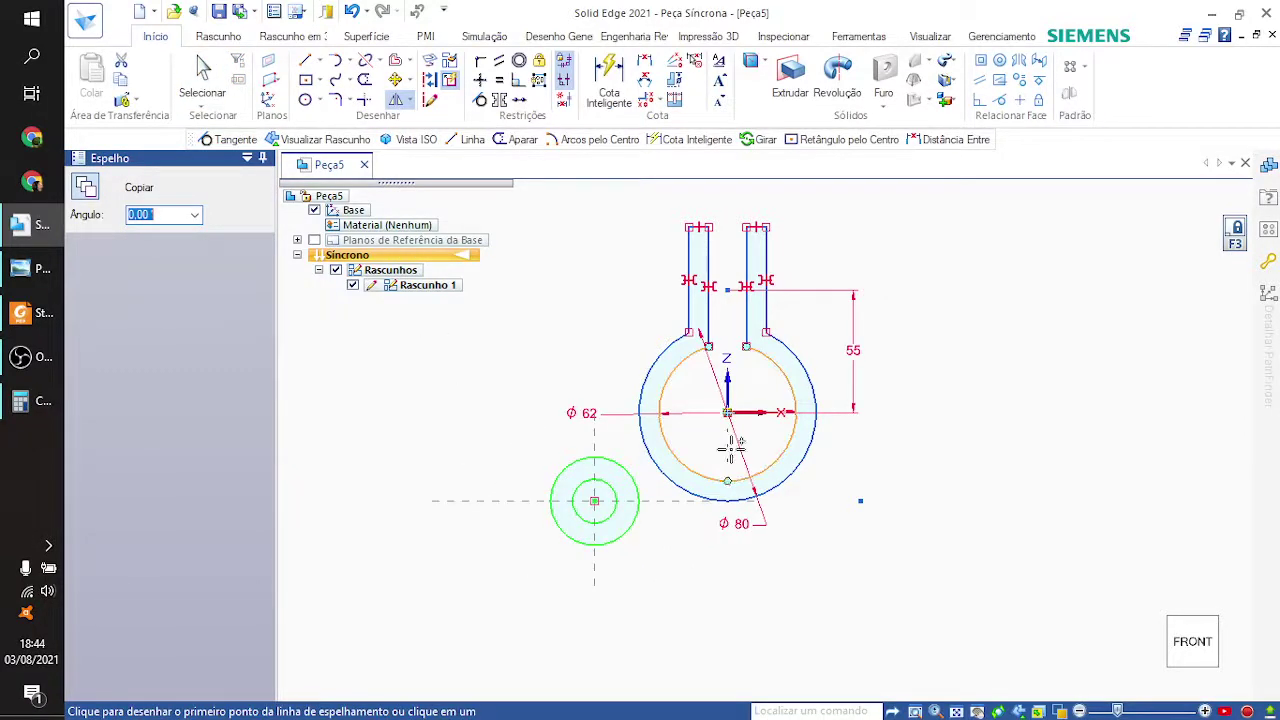
left_click(728, 393)
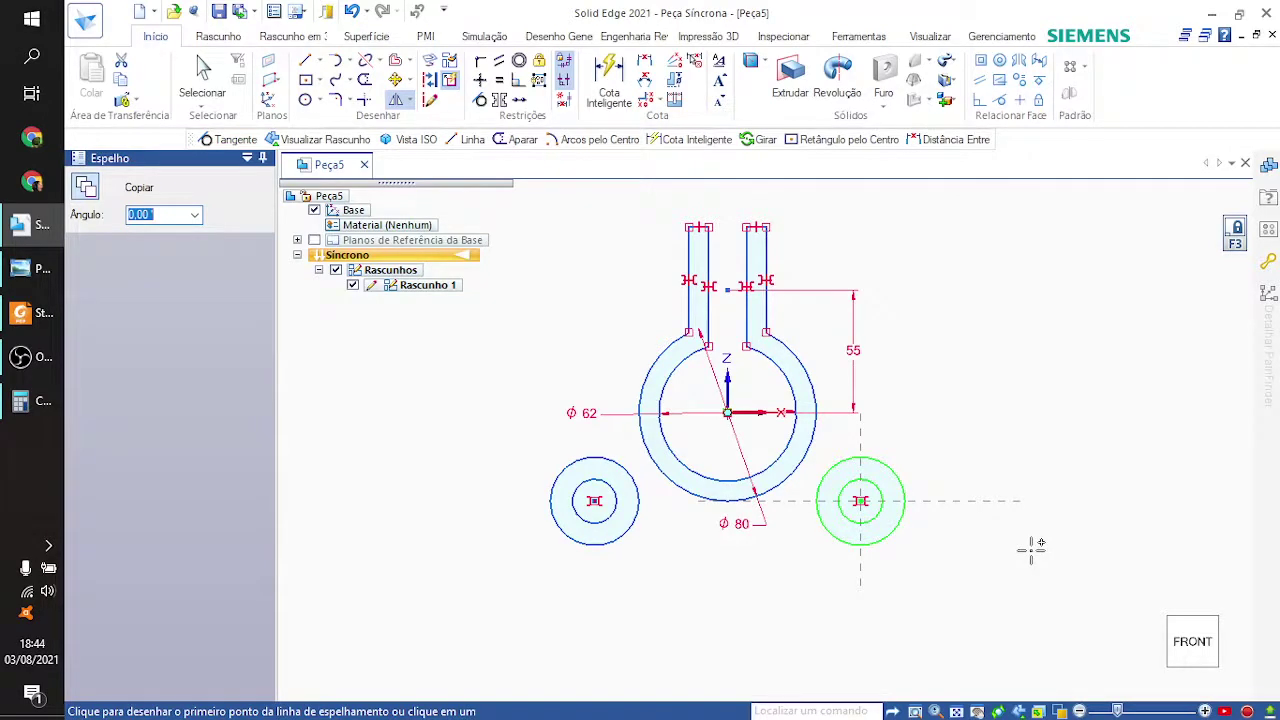
key("Escape")
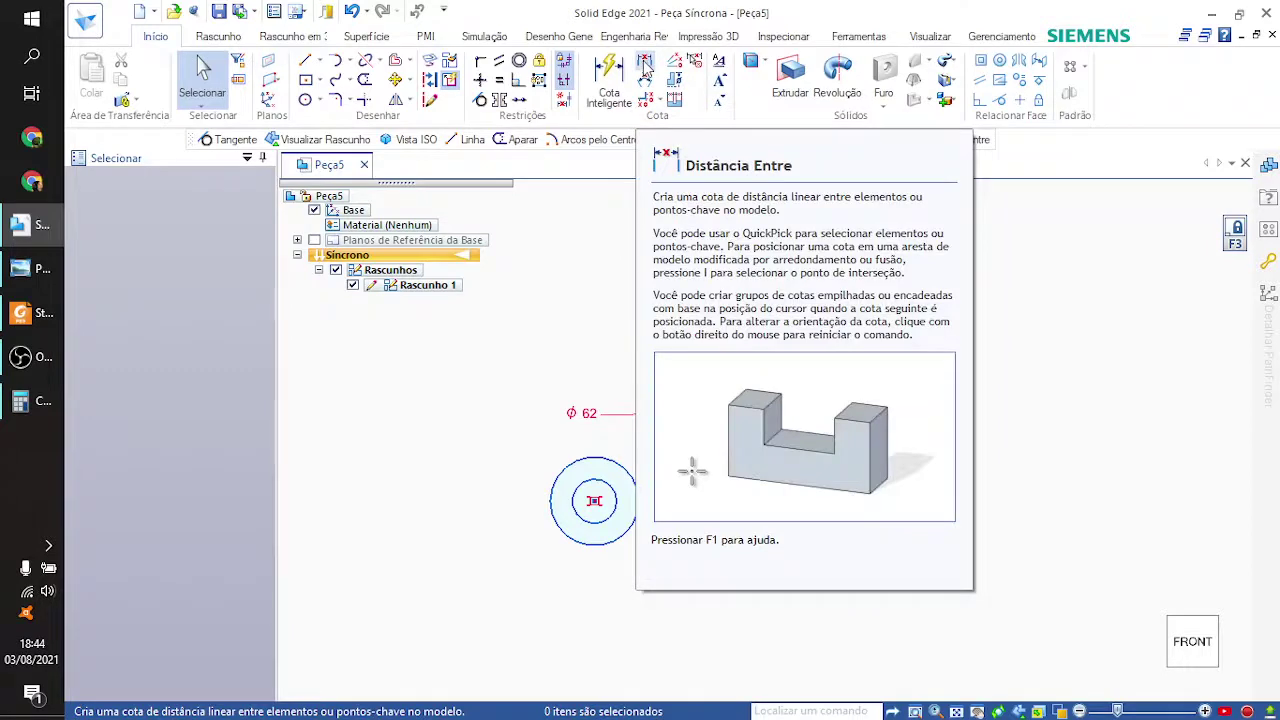
Step: Dimension the horizontal distance between the centres of the two lower ear holes, placing the dimension below them
left_click(645, 63)
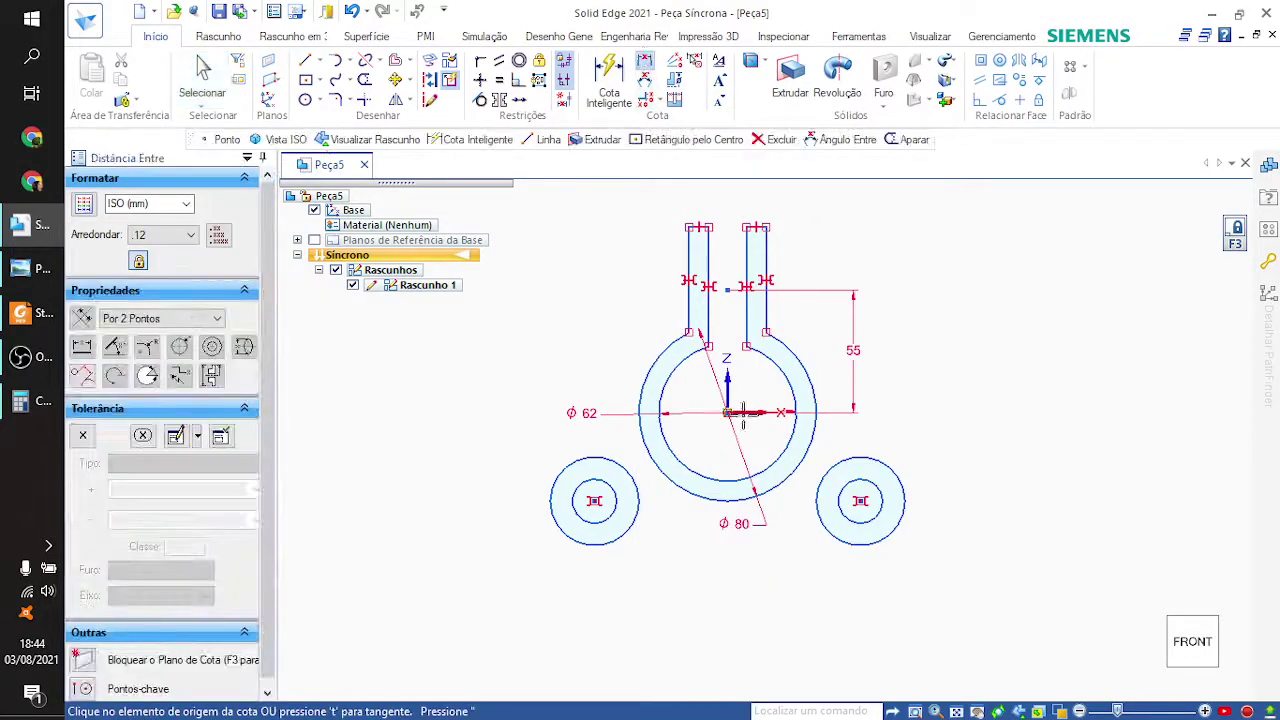
left_click(860, 500)
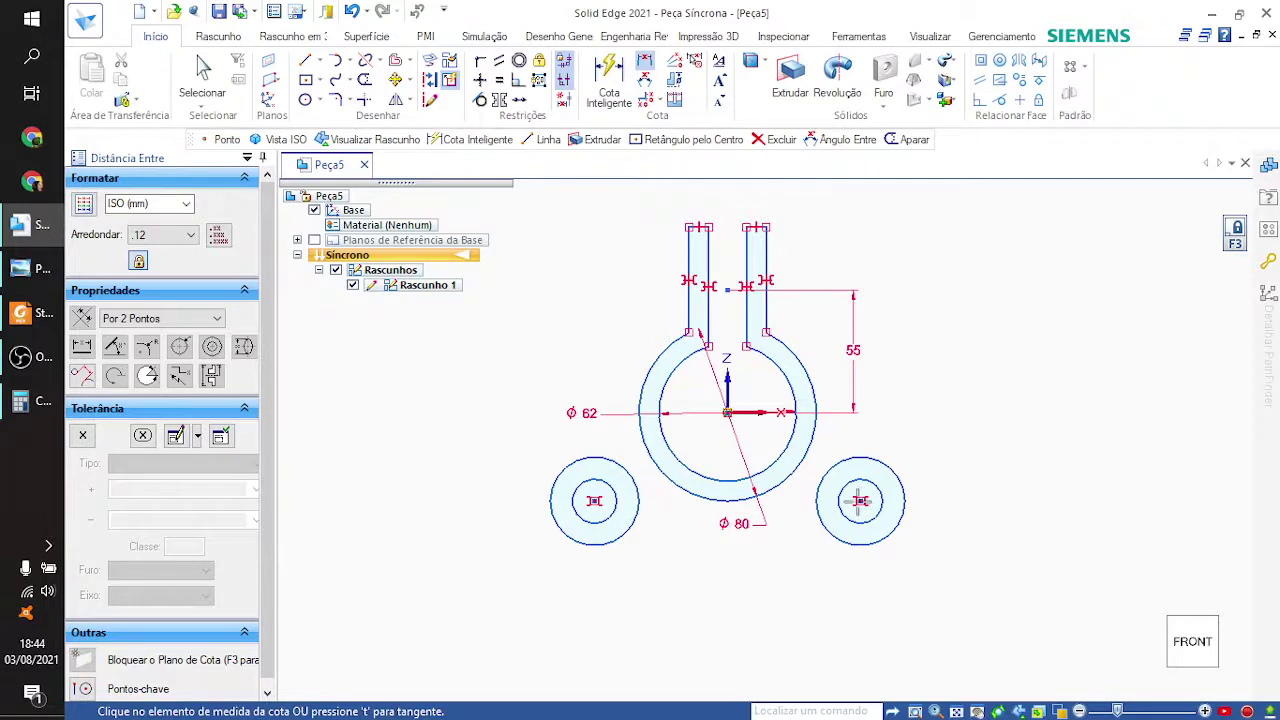
left_click(594, 500)
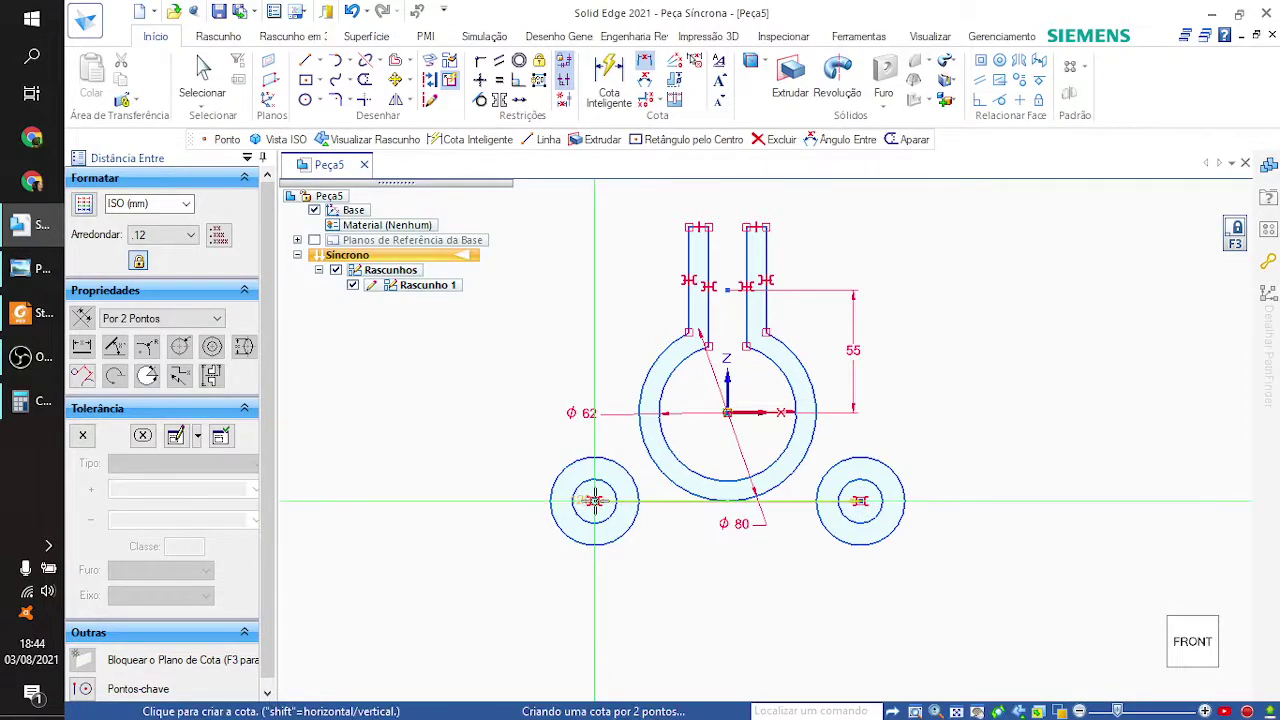
left_click(660, 577)
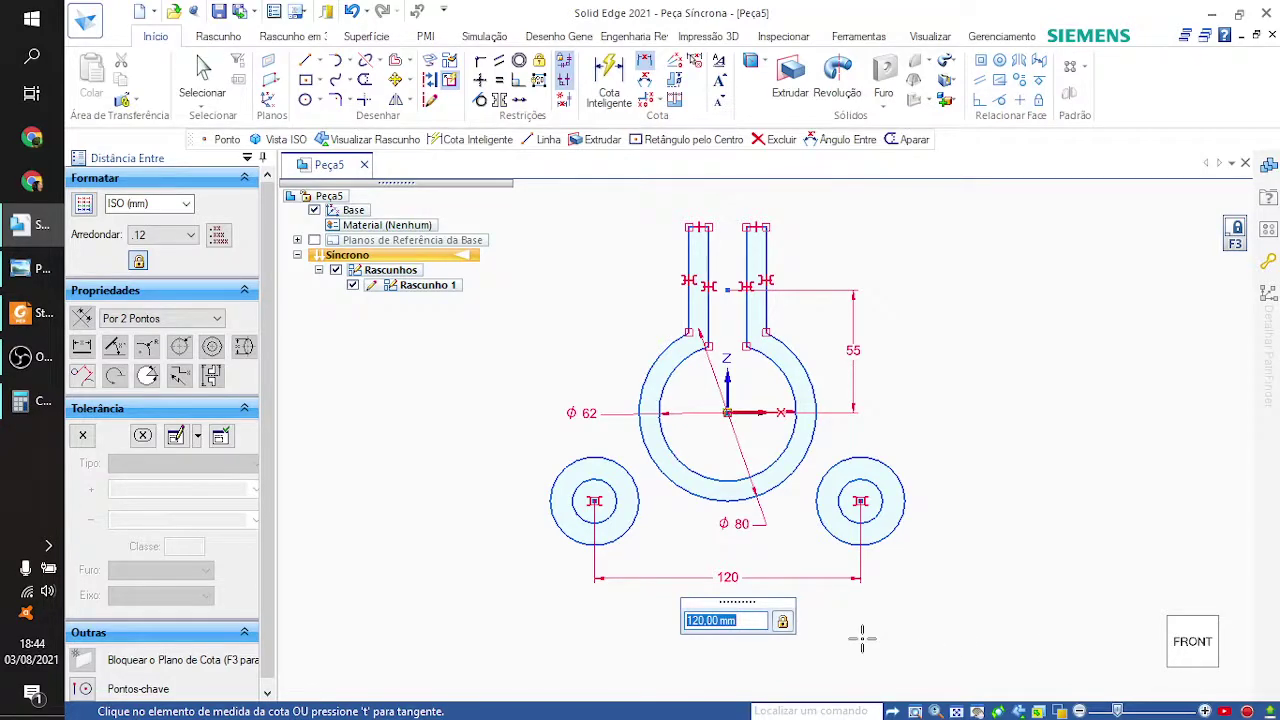
key("Return")
Step: Check the vertical offset between the ring centre and lower ear holes in the PROVA.png drawing and return to Solid Edge
key("alt+Tab")
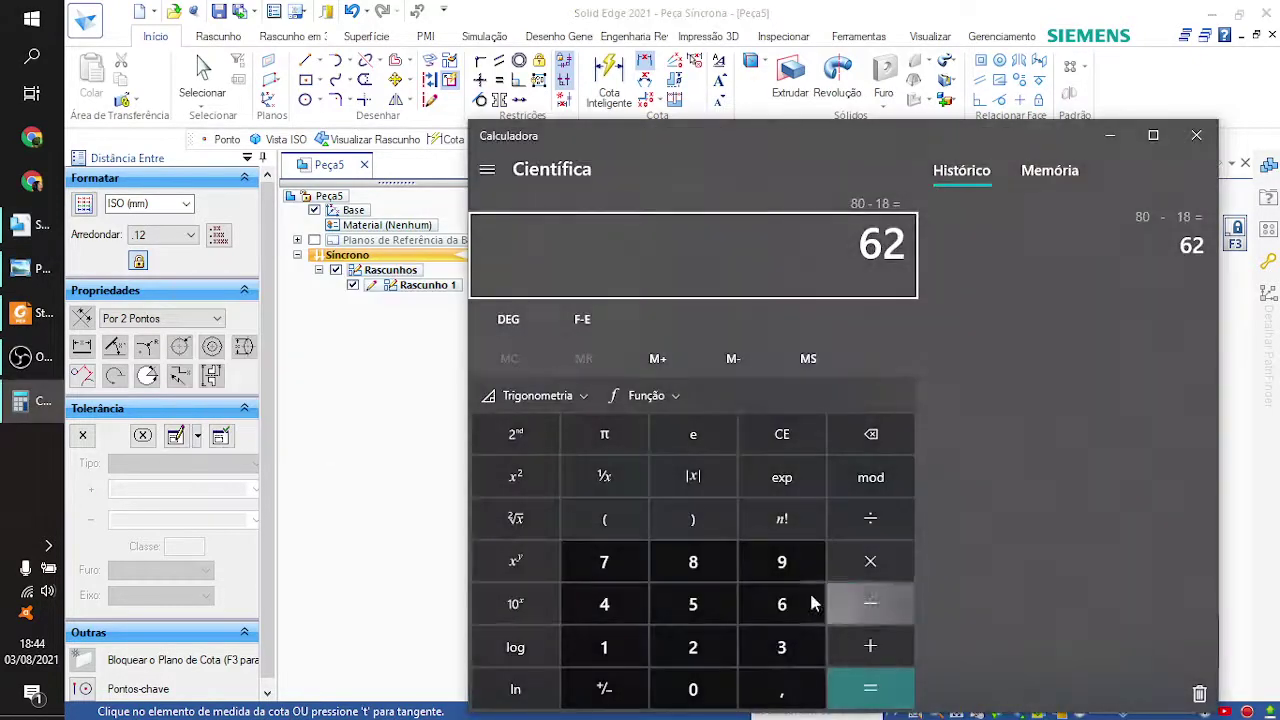
key("alt+Tab")
key("alt+Tab")
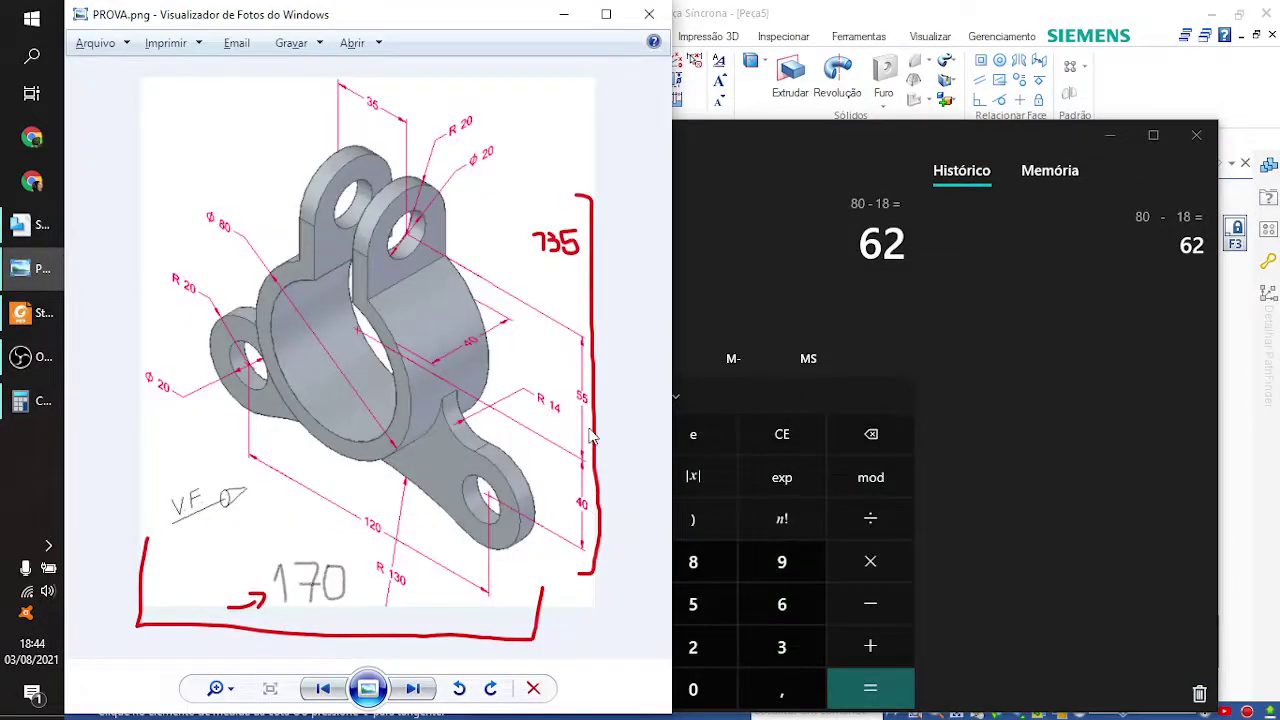
key("alt+Tab")
key("alt+Tab")
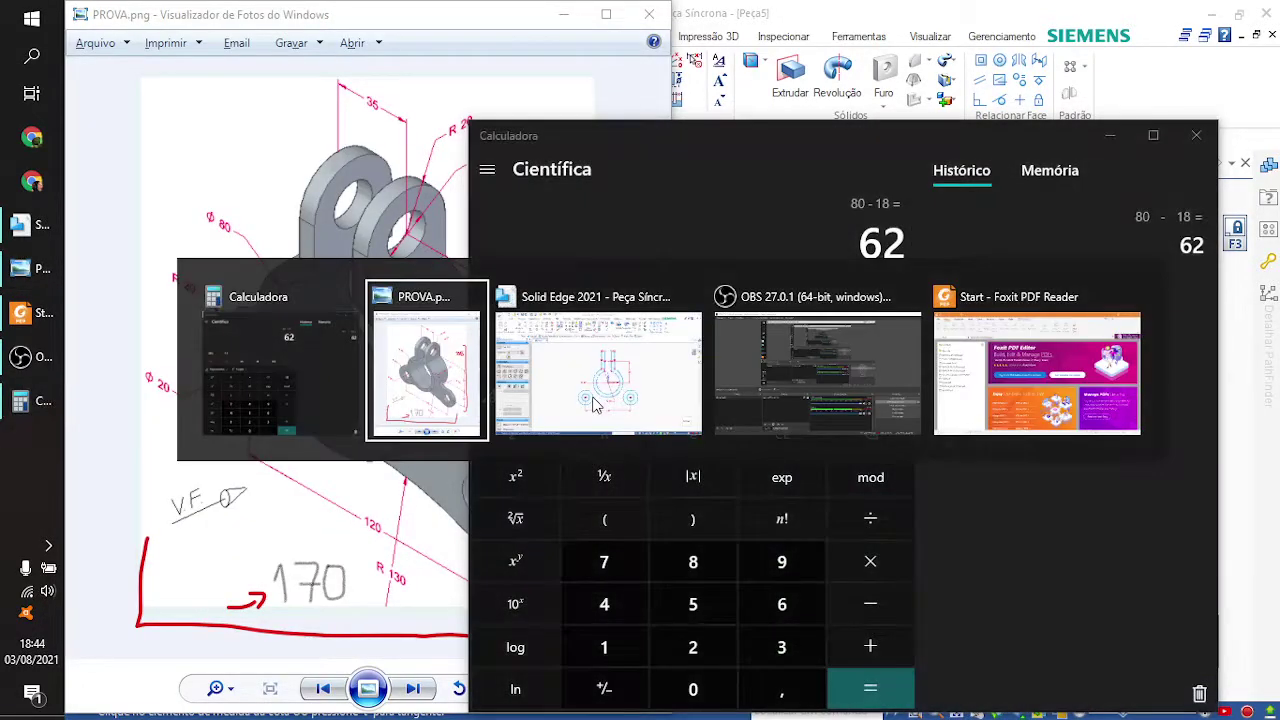
key("alt+Tab")
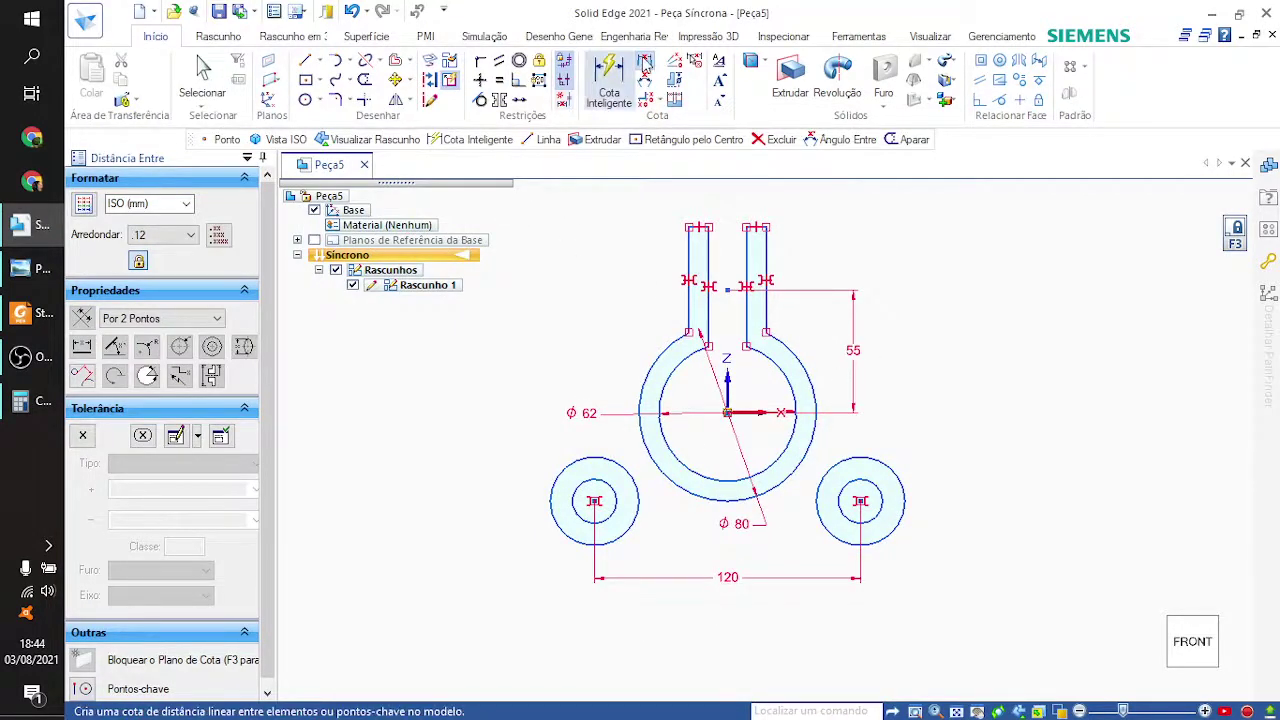
left_click(731, 420)
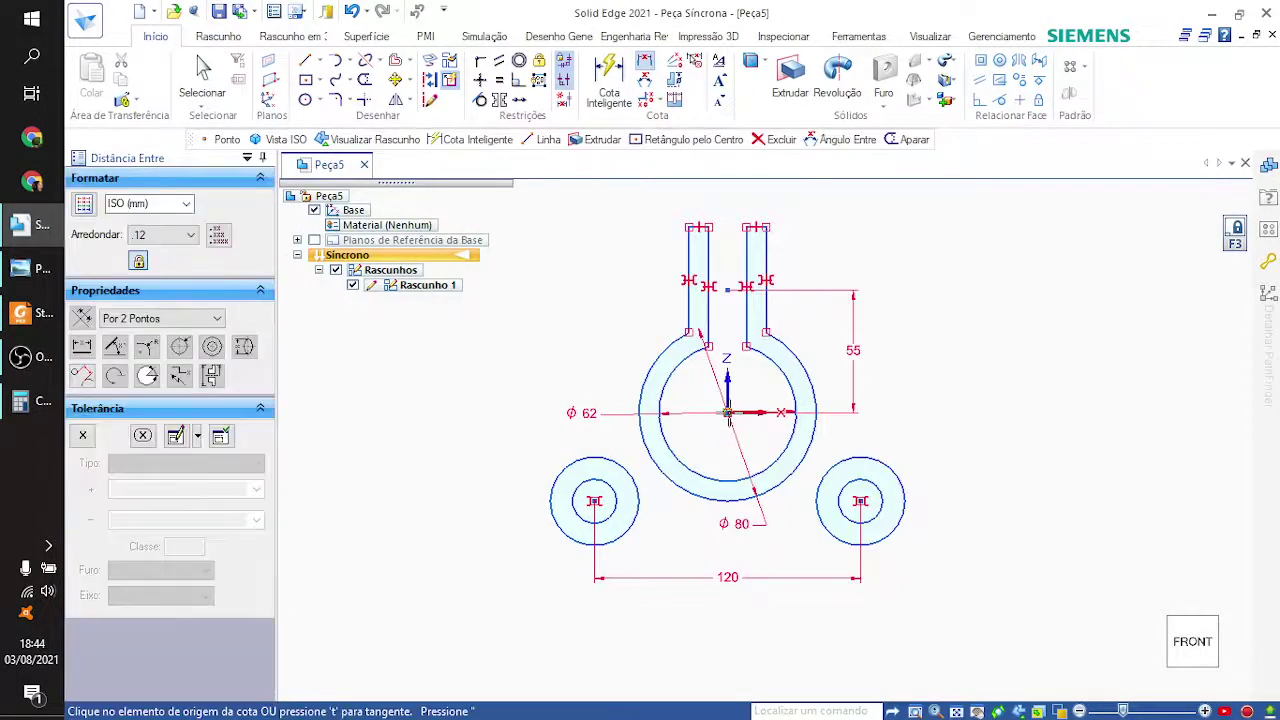
left_click(860, 499)
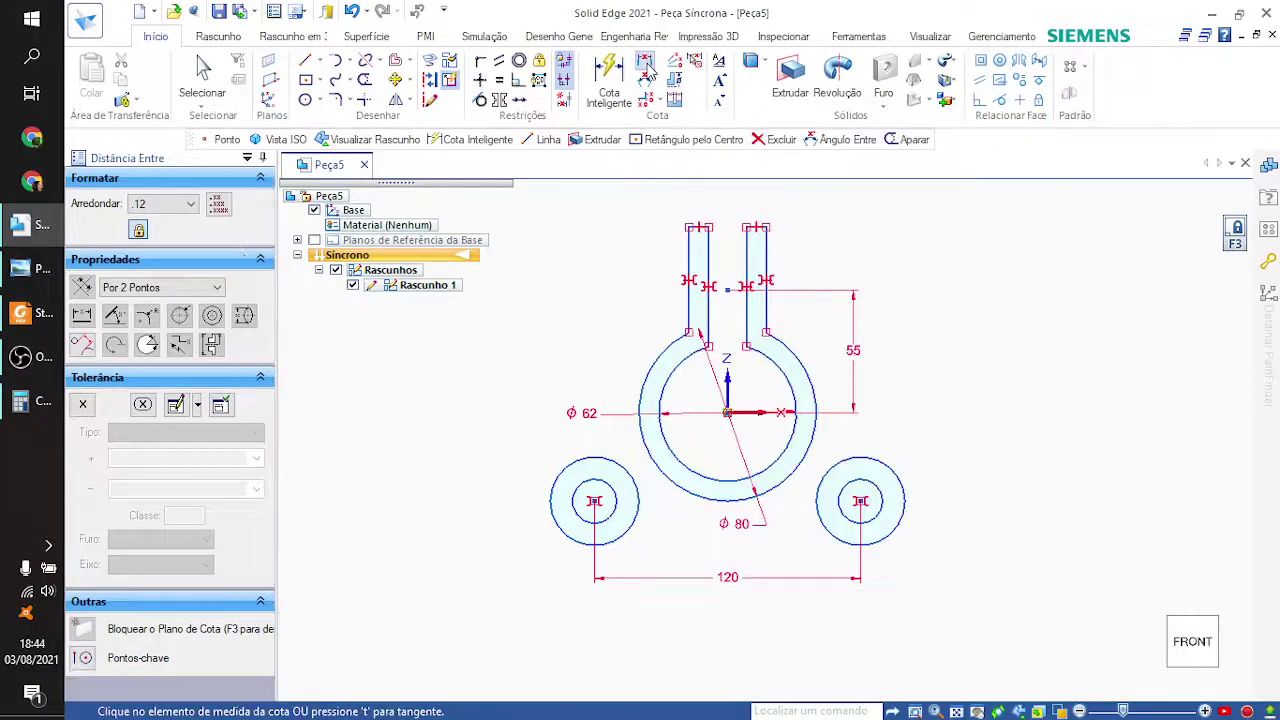
left_click(647, 68)
left_click(202, 75)
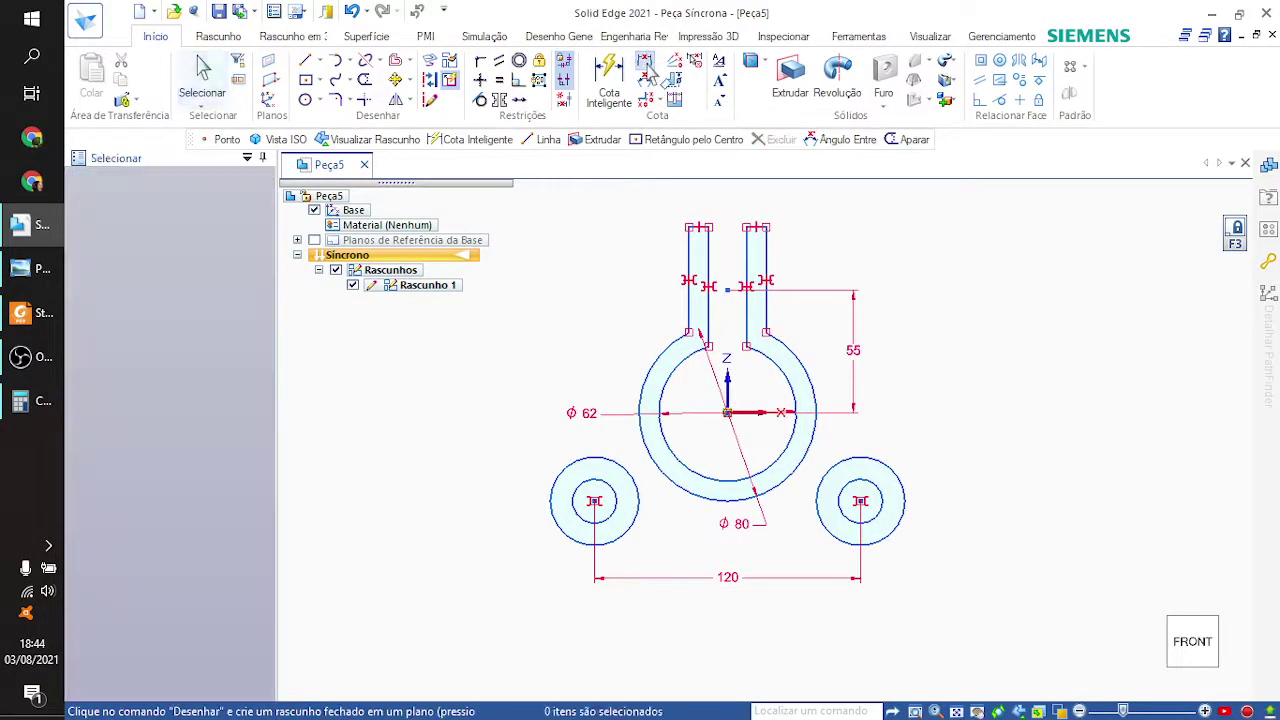
left_click(729, 413)
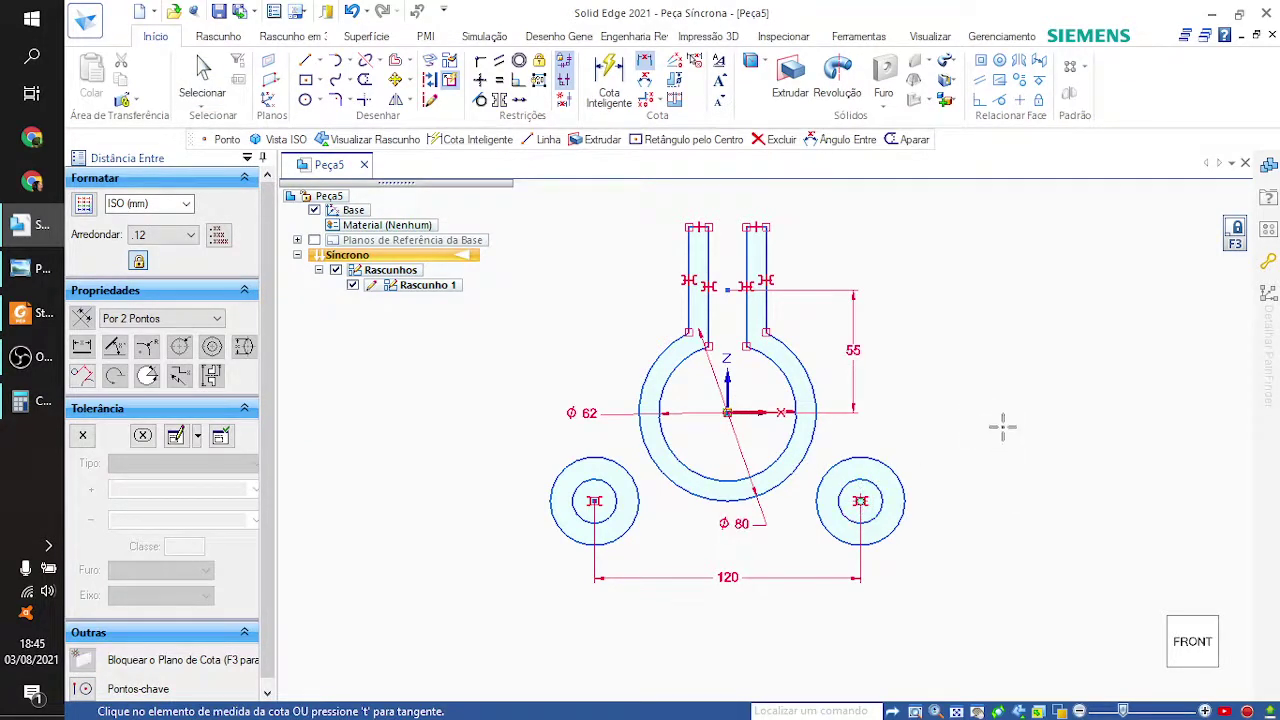
left_click(728, 414)
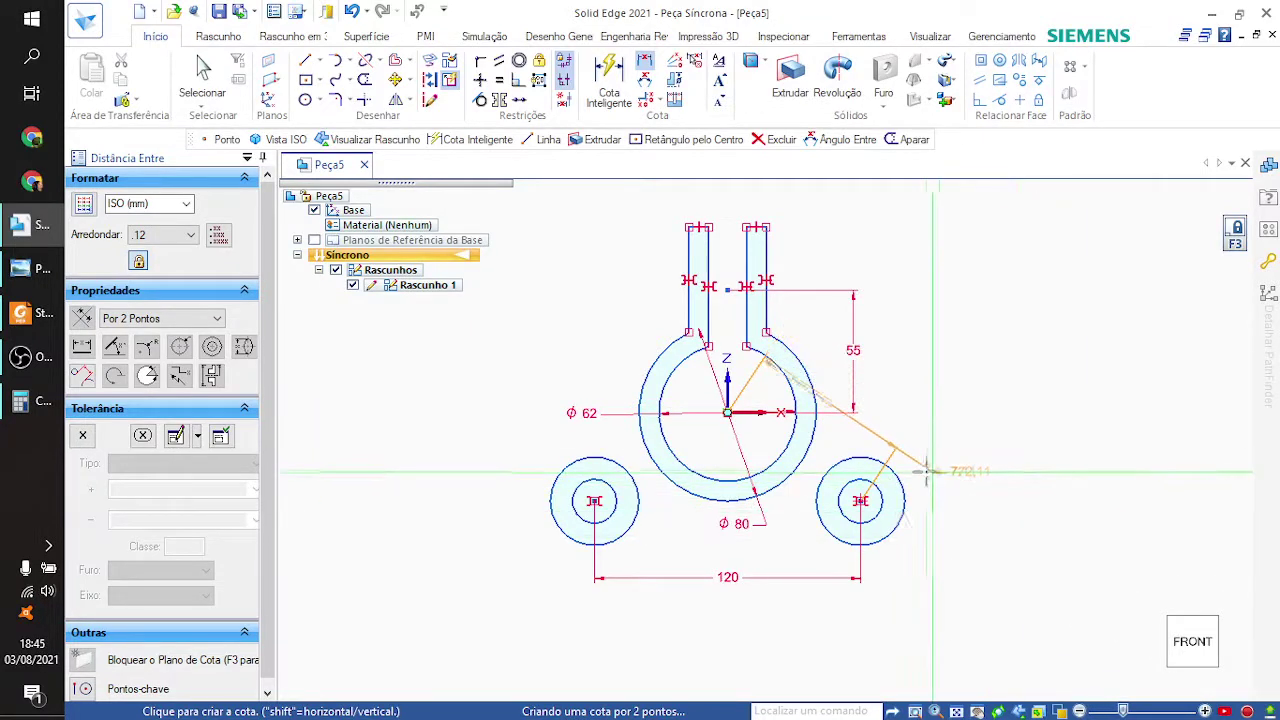
key("Escape")
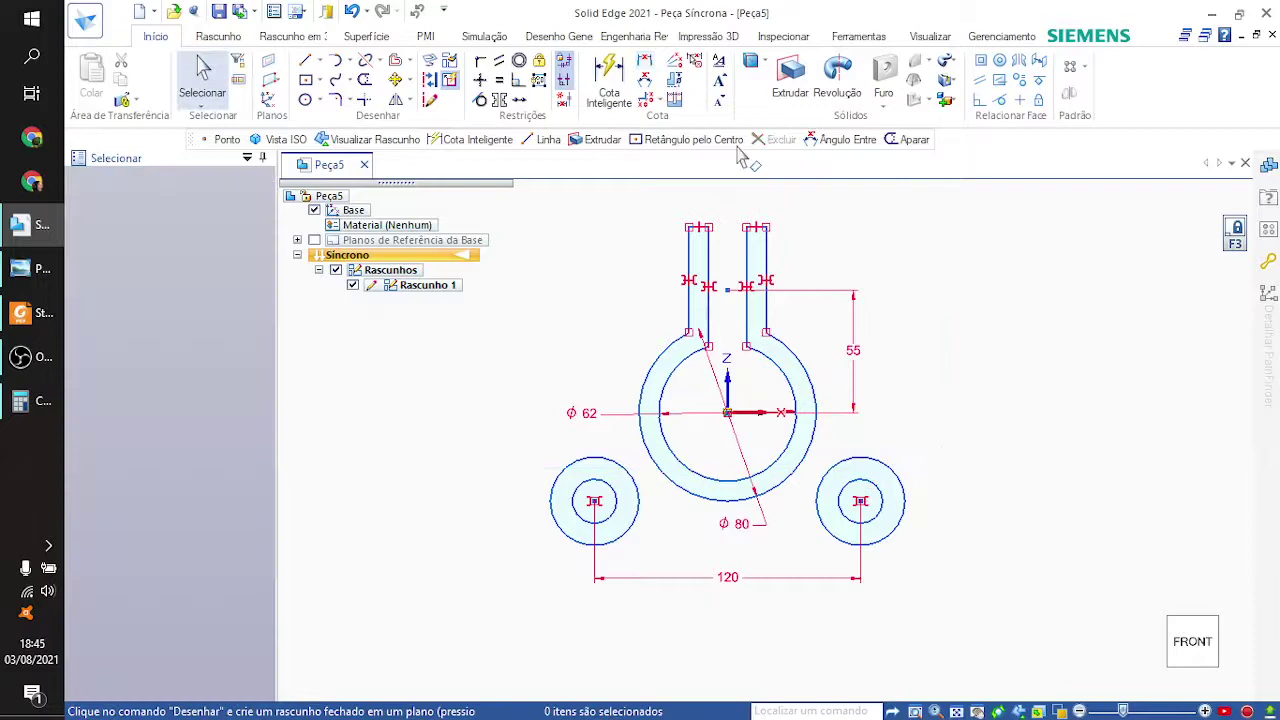
Step: Dimension the vertical distance from the ring centre to the right lower ear's centre with Smart Dimension
left_click(608, 85)
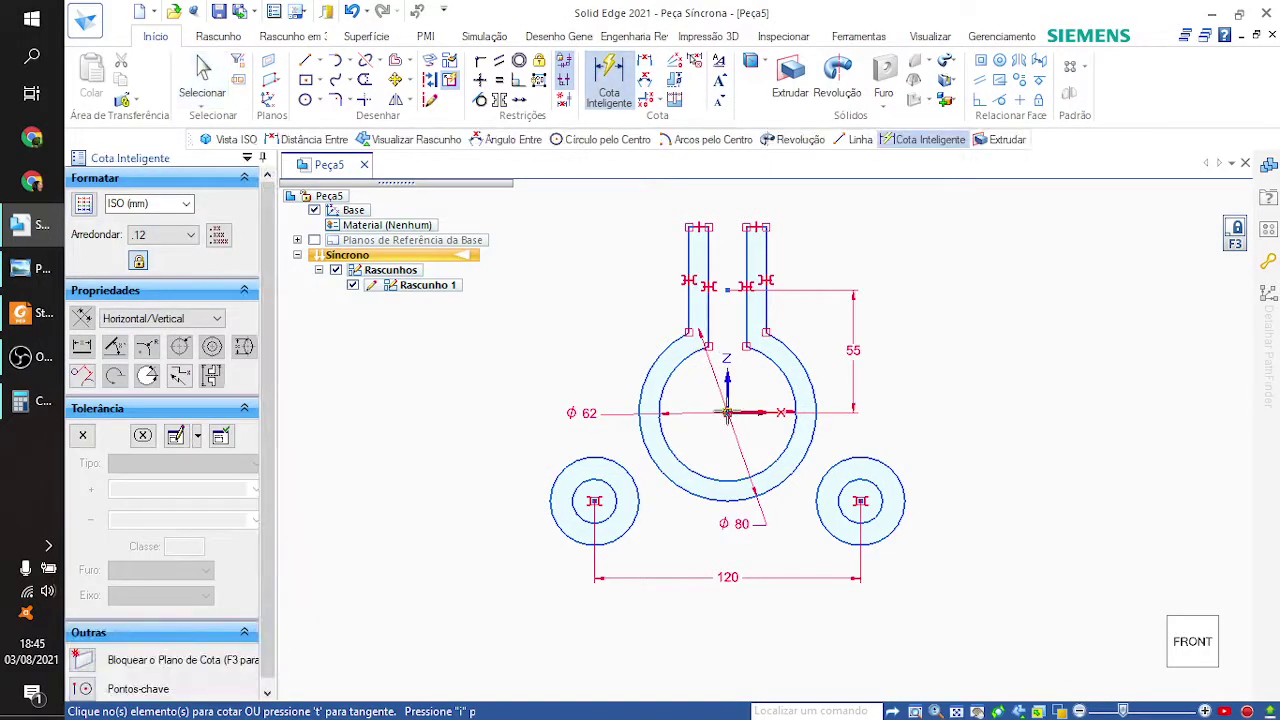
left_click(727, 413)
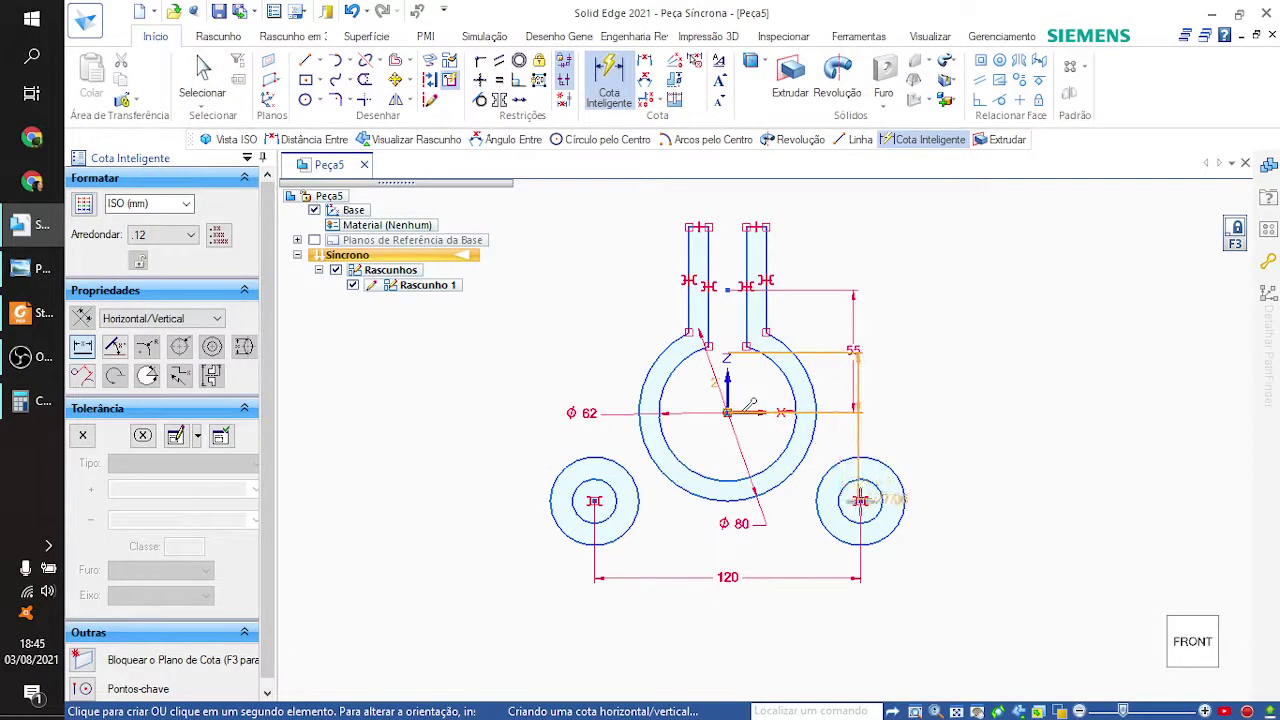
left_click(891, 469)
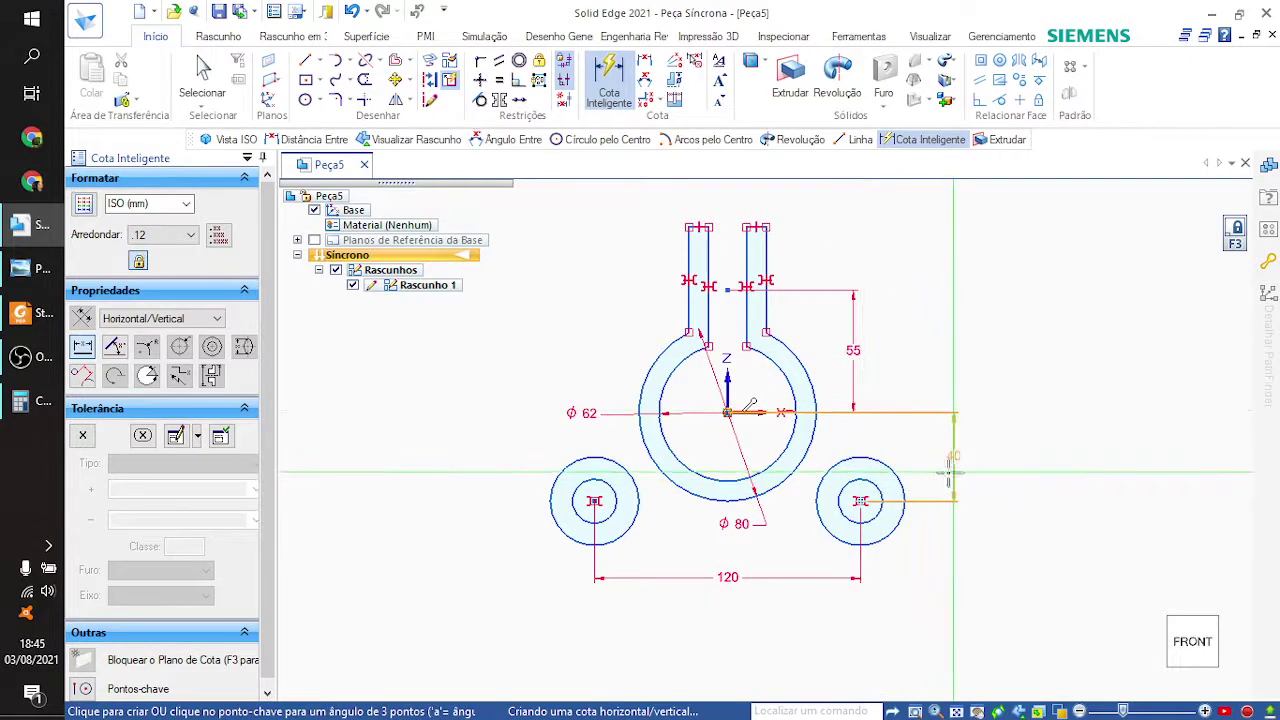
left_click(946, 457)
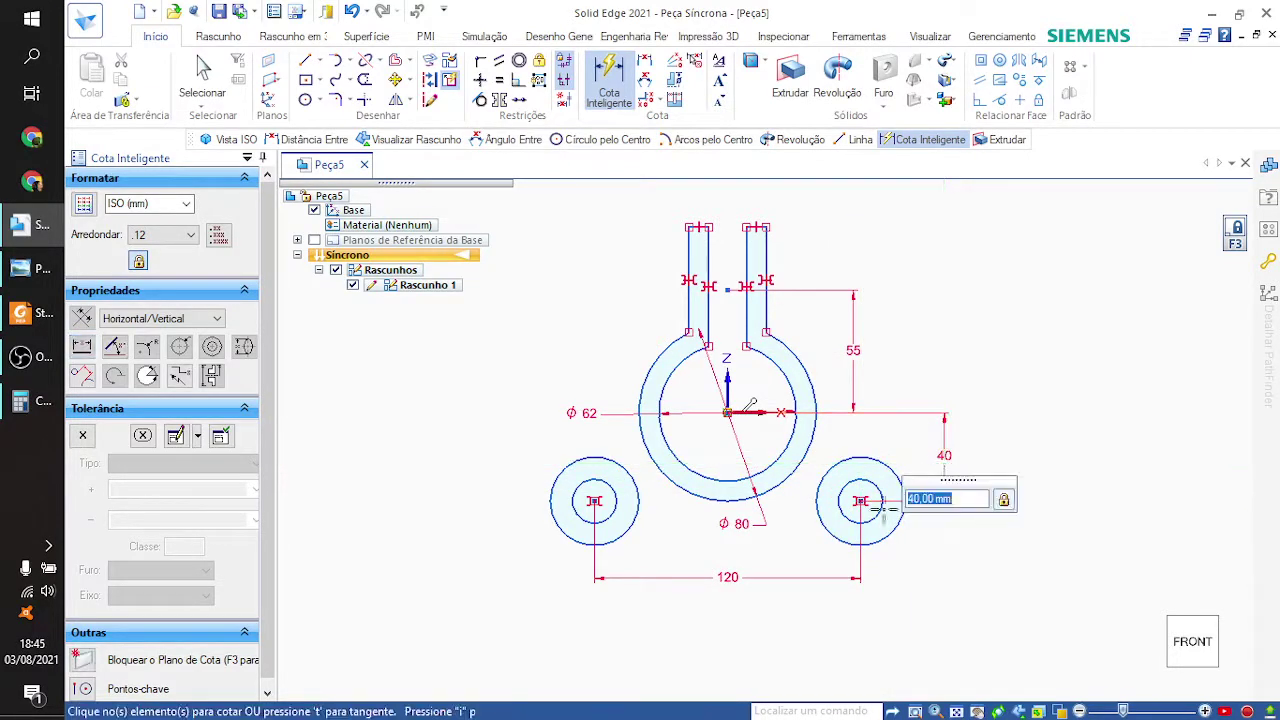
Step: Examine the curves joining the ring to the right lower ear in the PROVA.png drawing and return to Solid Edge
key("alt+Tab")
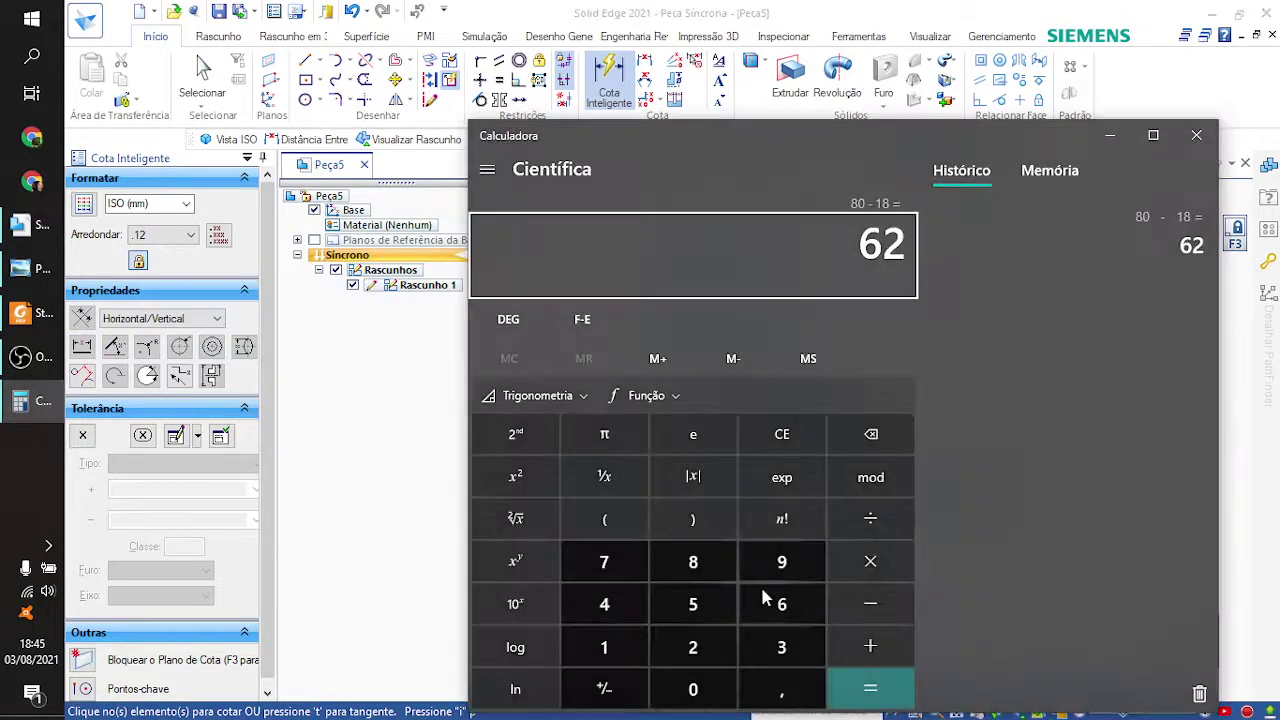
key("alt+Tab")
key("alt+Tab")
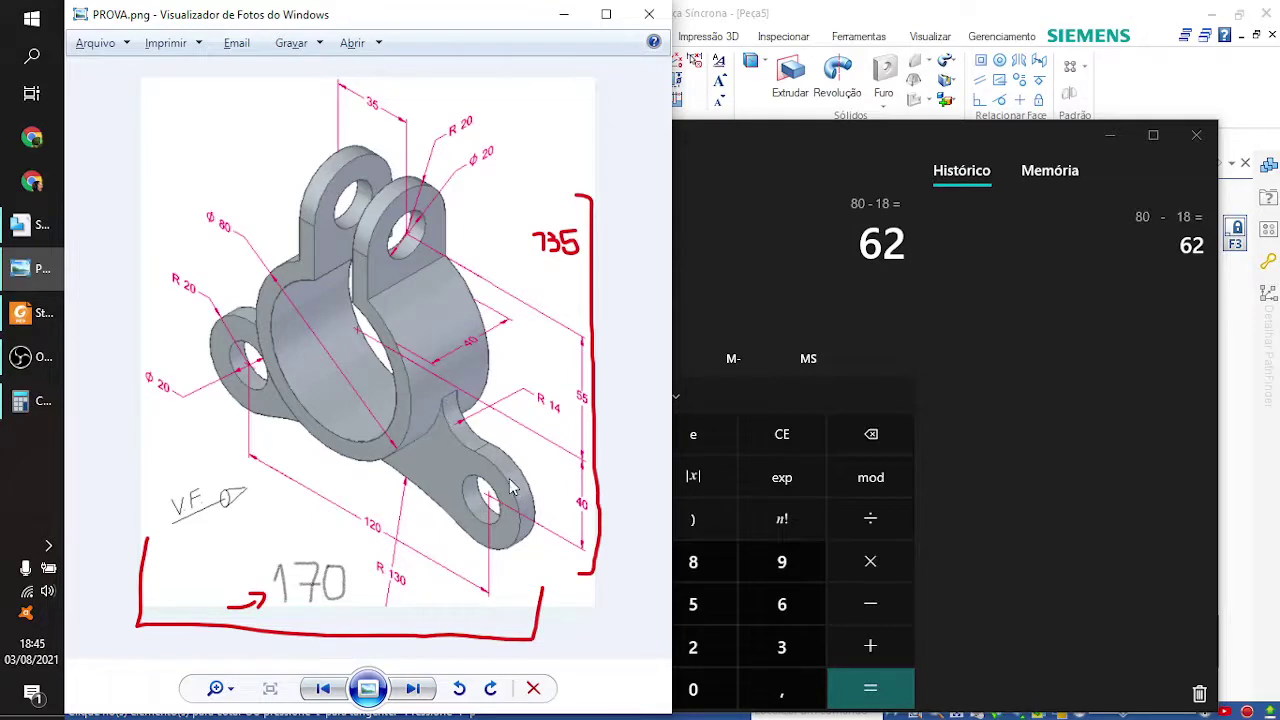
key("alt+Tab")
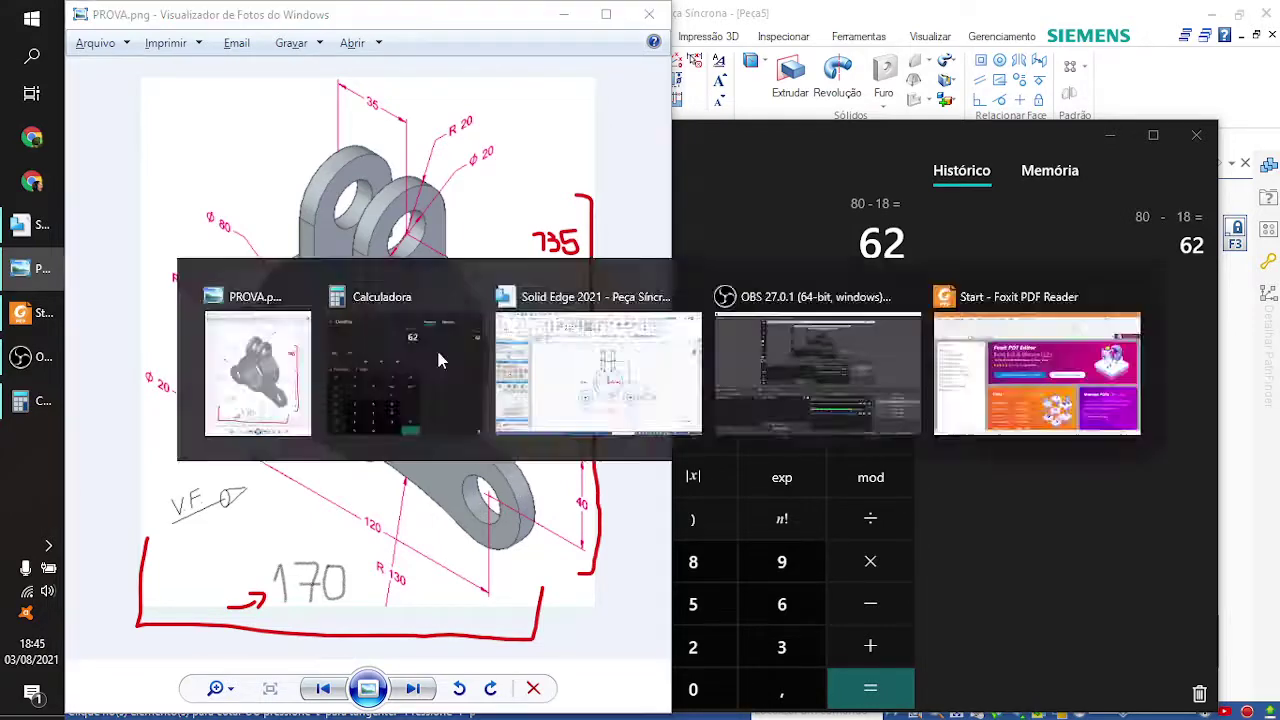
key("alt+Tab")
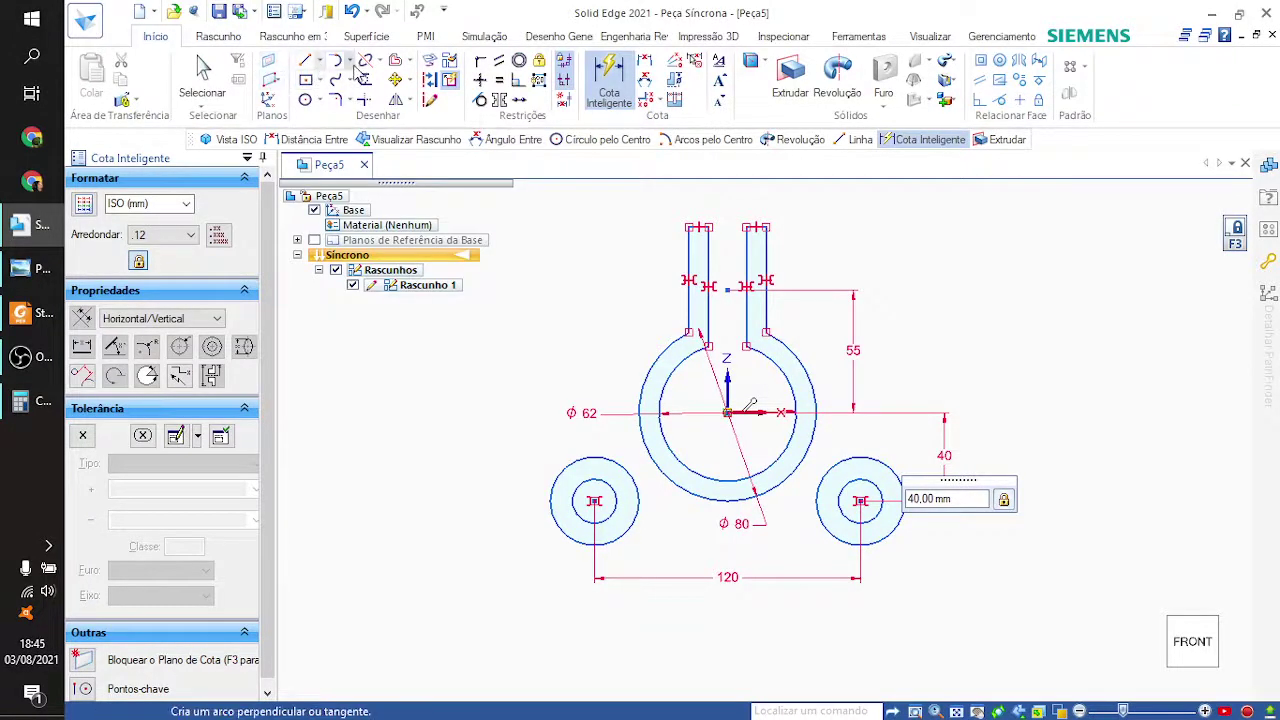
Step: Check the upper joining radius in the PROVA.png drawing, and sketch a centre-point arc of about 53 mm radius from the right lower ear to the ring
left_click(348, 61)
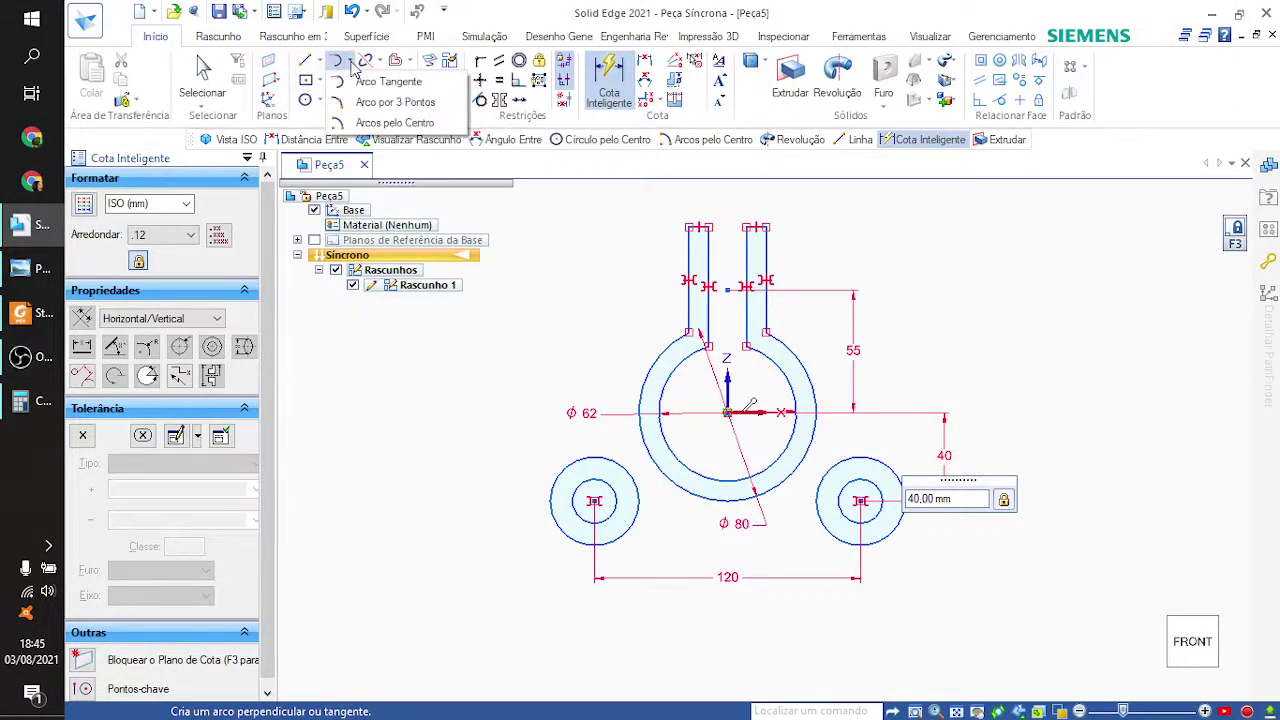
left_click(394, 123)
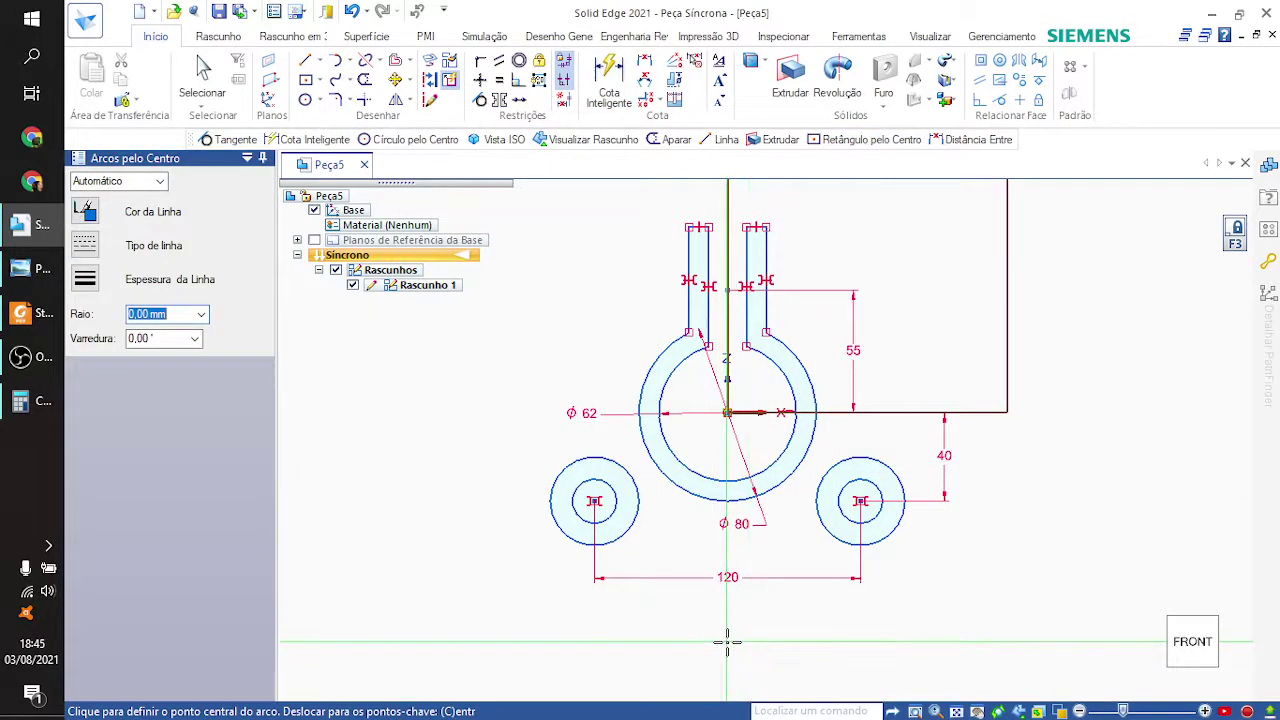
key("alt+Tab")
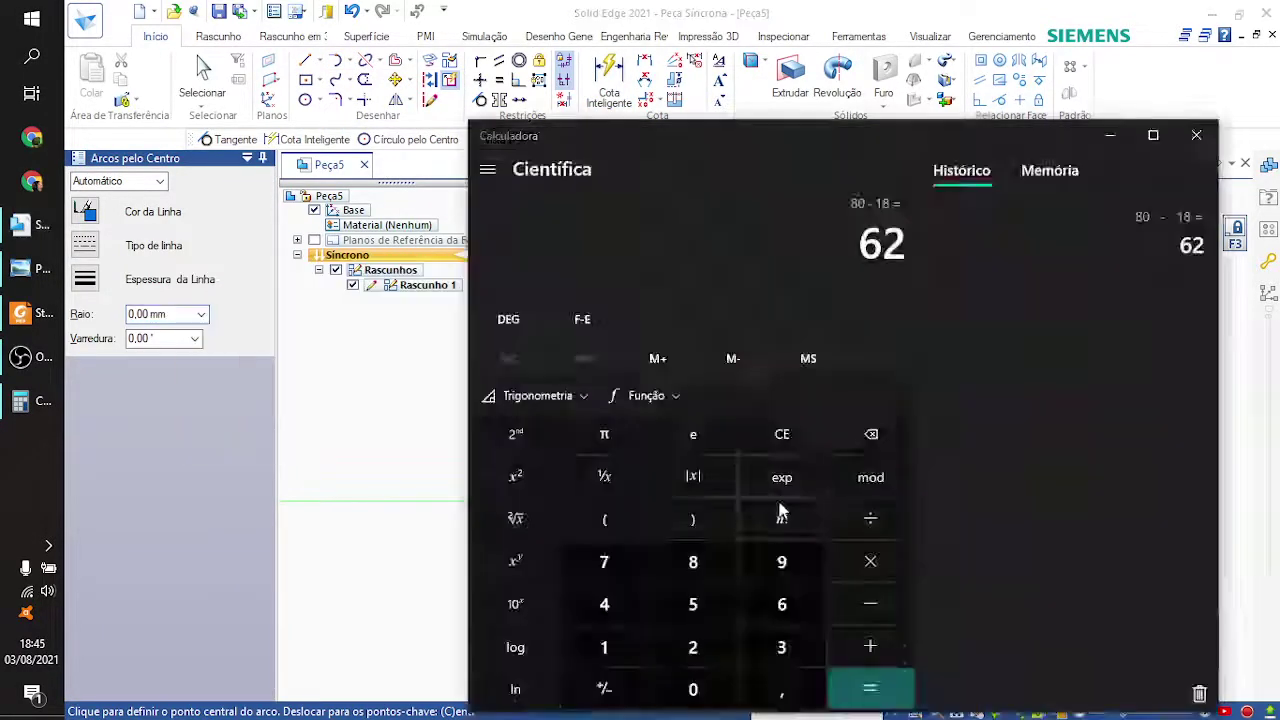
key("alt+Tab")
key("alt+Tab")
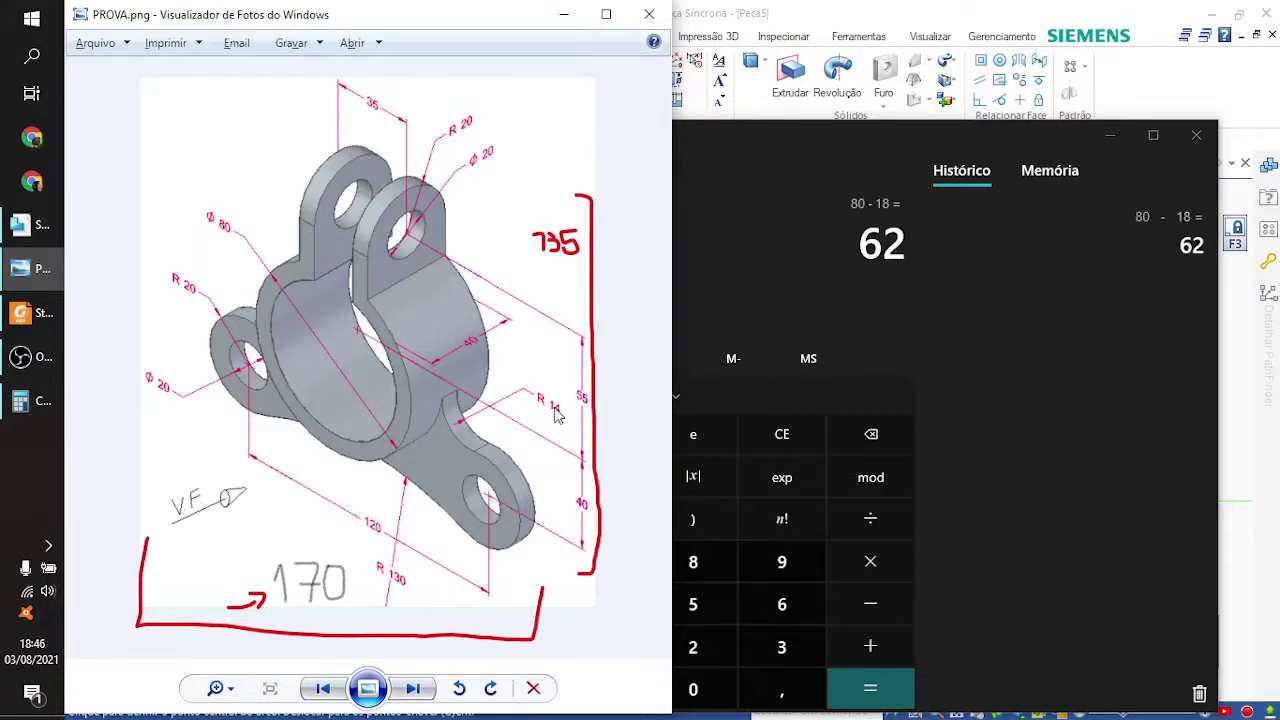
key("alt+Tab")
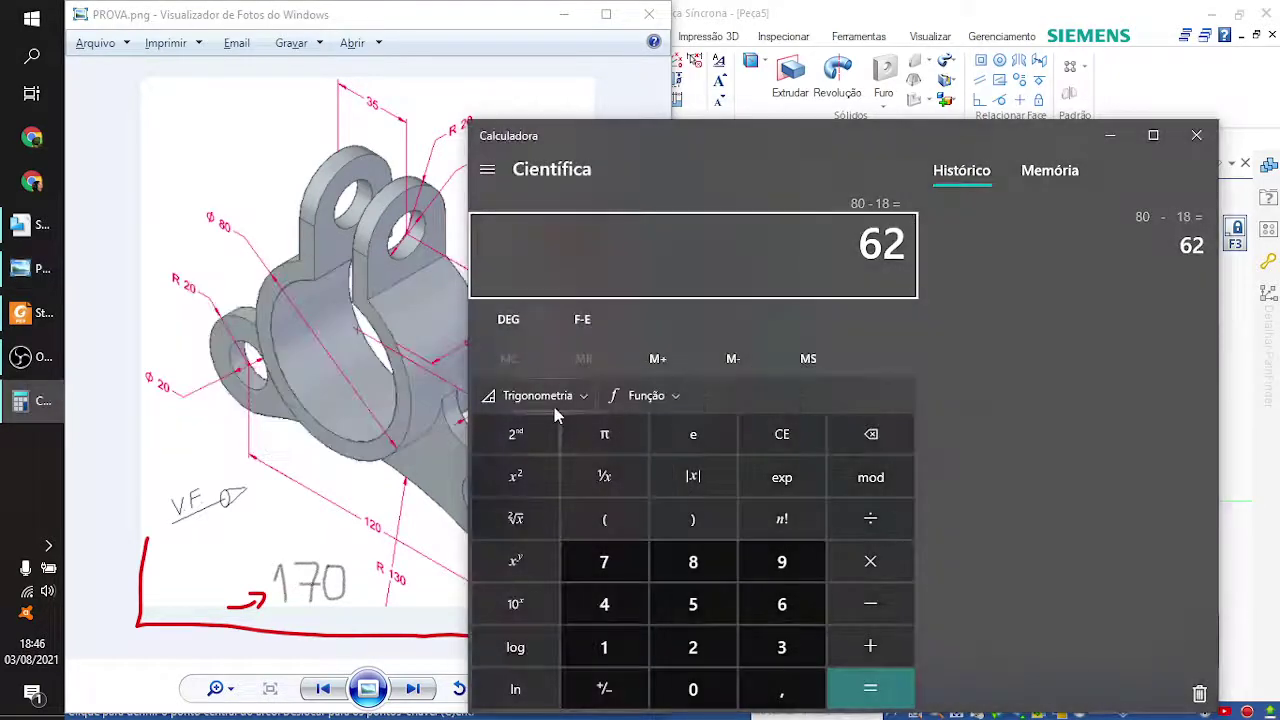
key("alt+Tab")
key("alt+Tab")
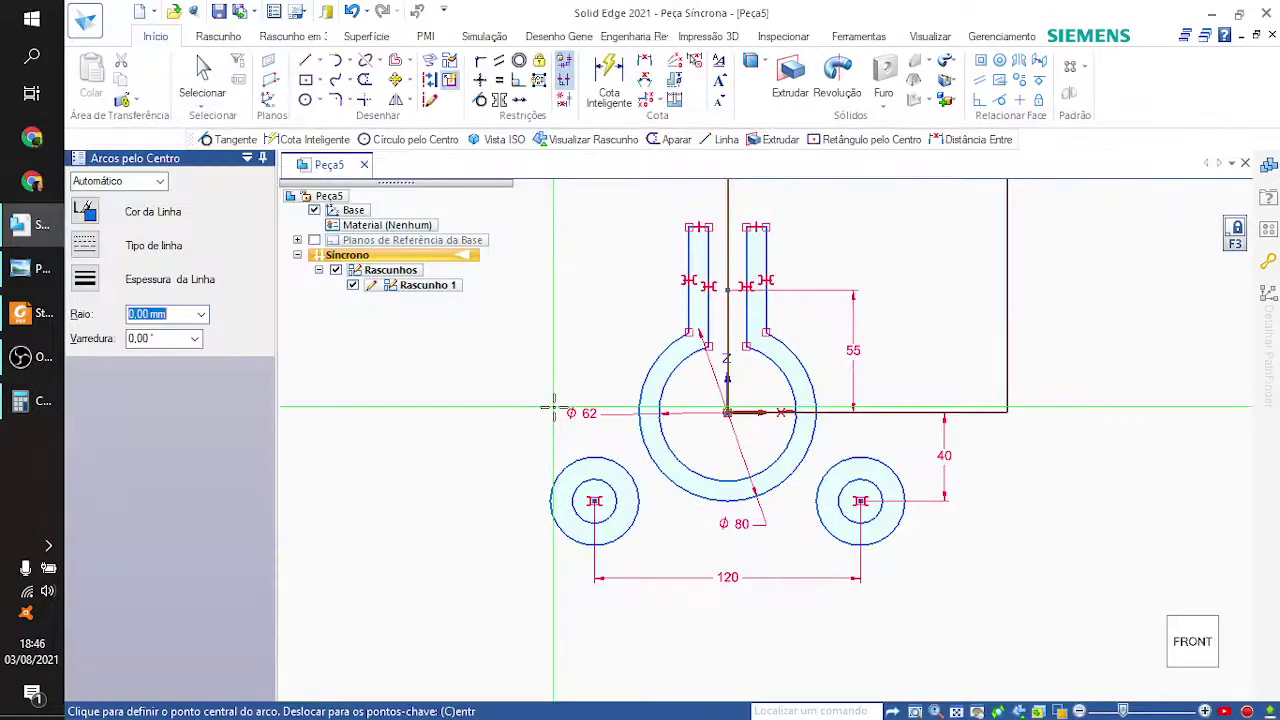
left_click(910, 348)
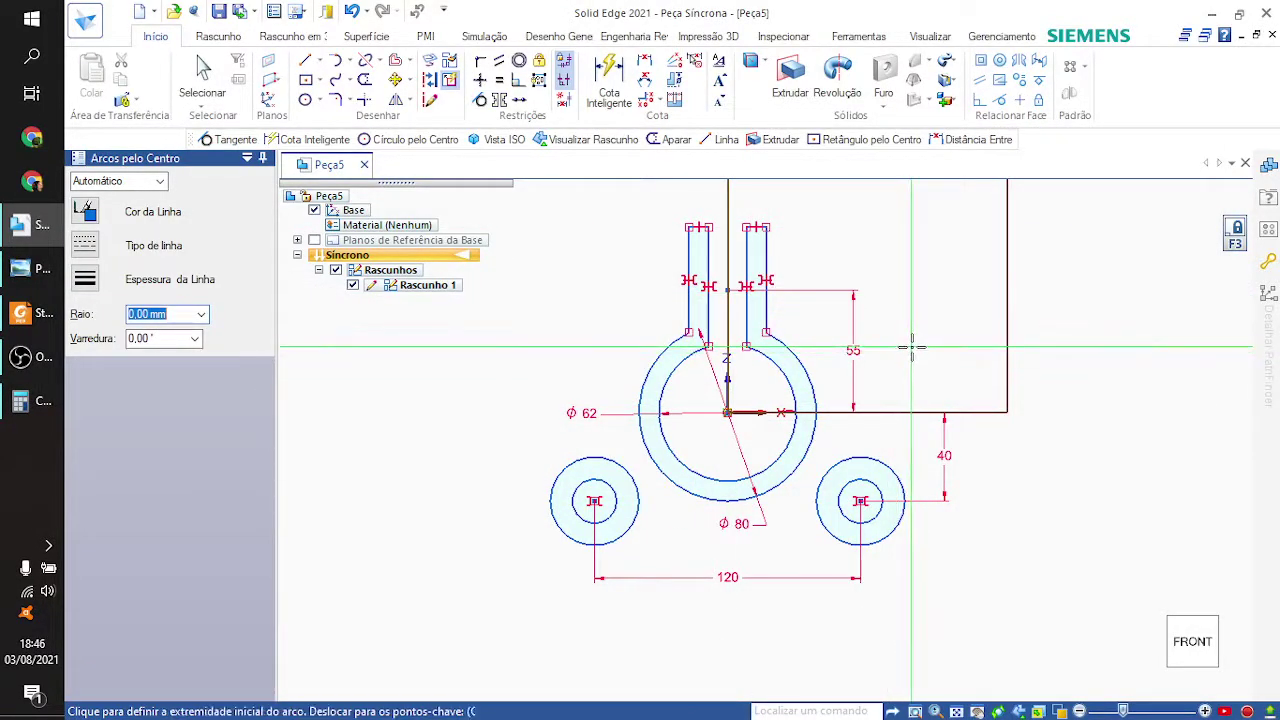
left_click(874, 459)
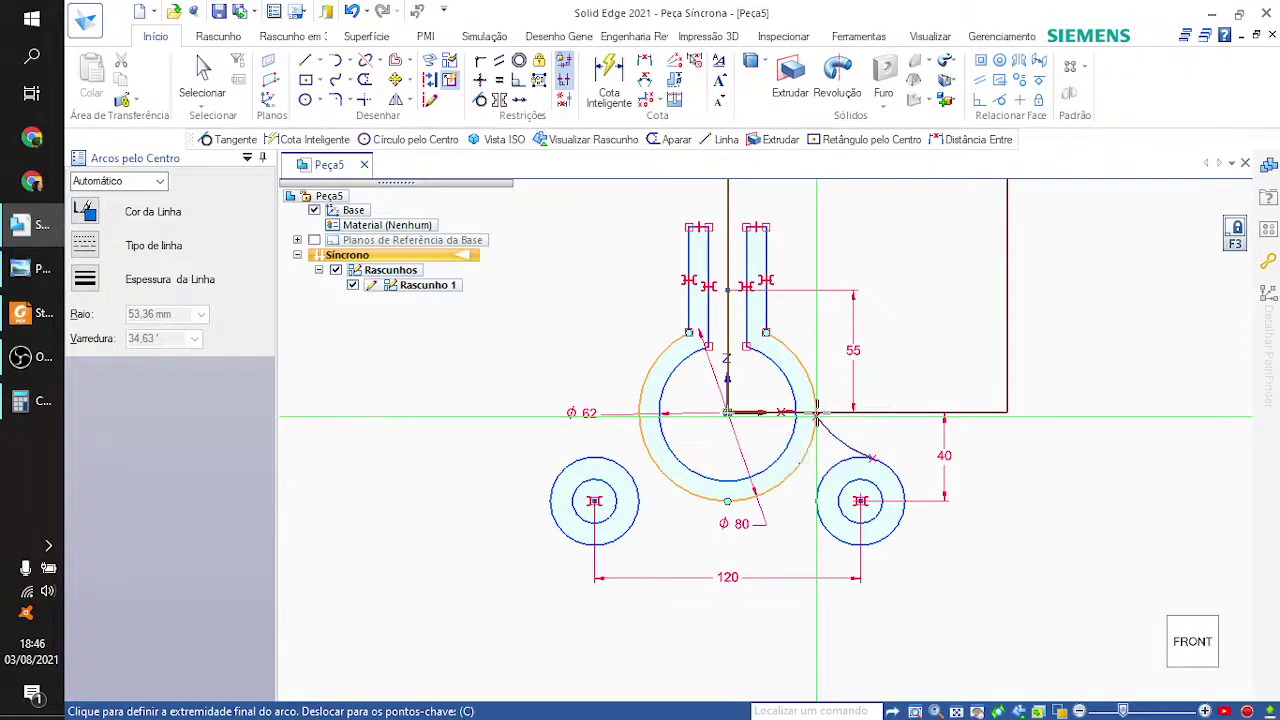
left_click(841, 420)
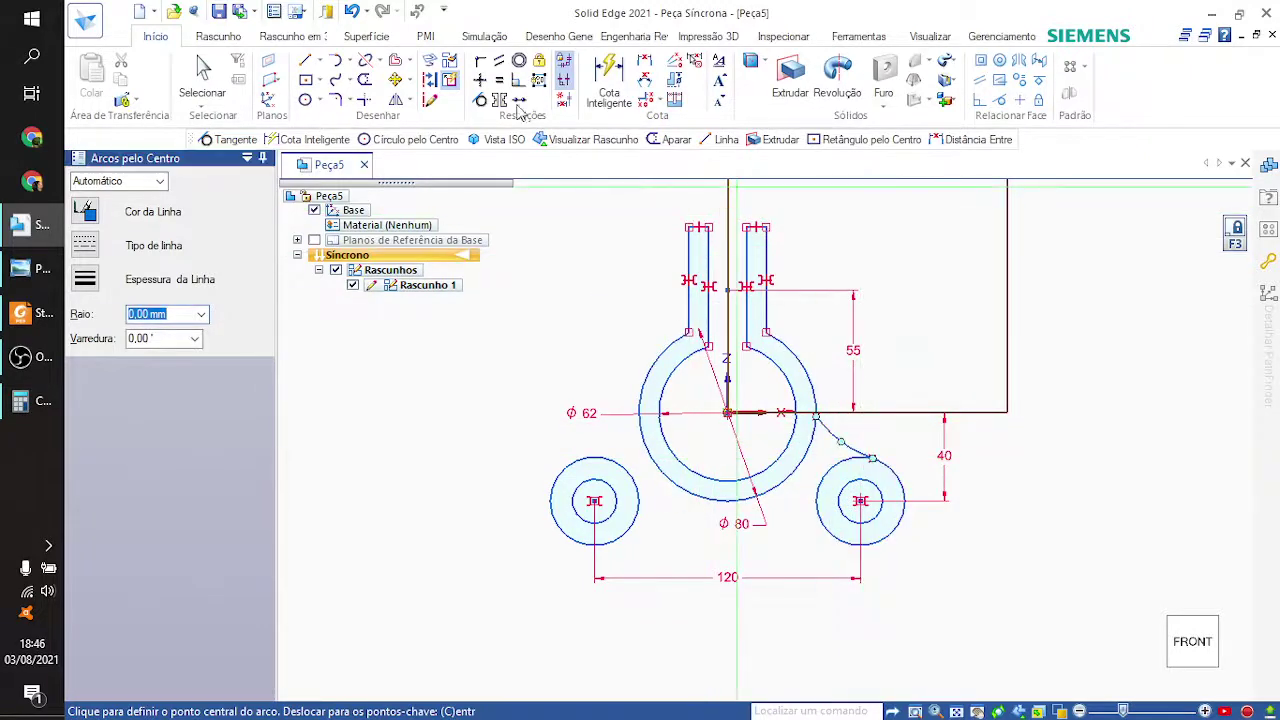
Step: Make the new arc tangent to the ring's outer circle and to the right lower ear's outer circle
left_click(481, 103)
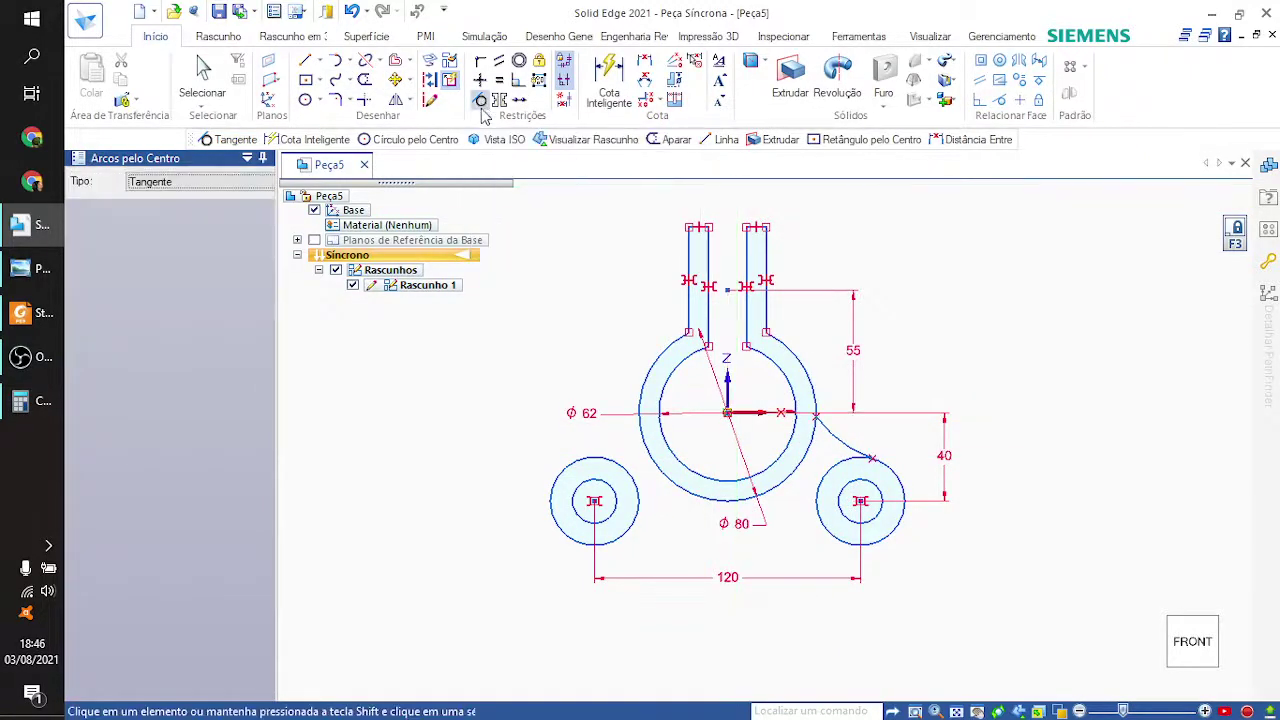
left_click(816, 436)
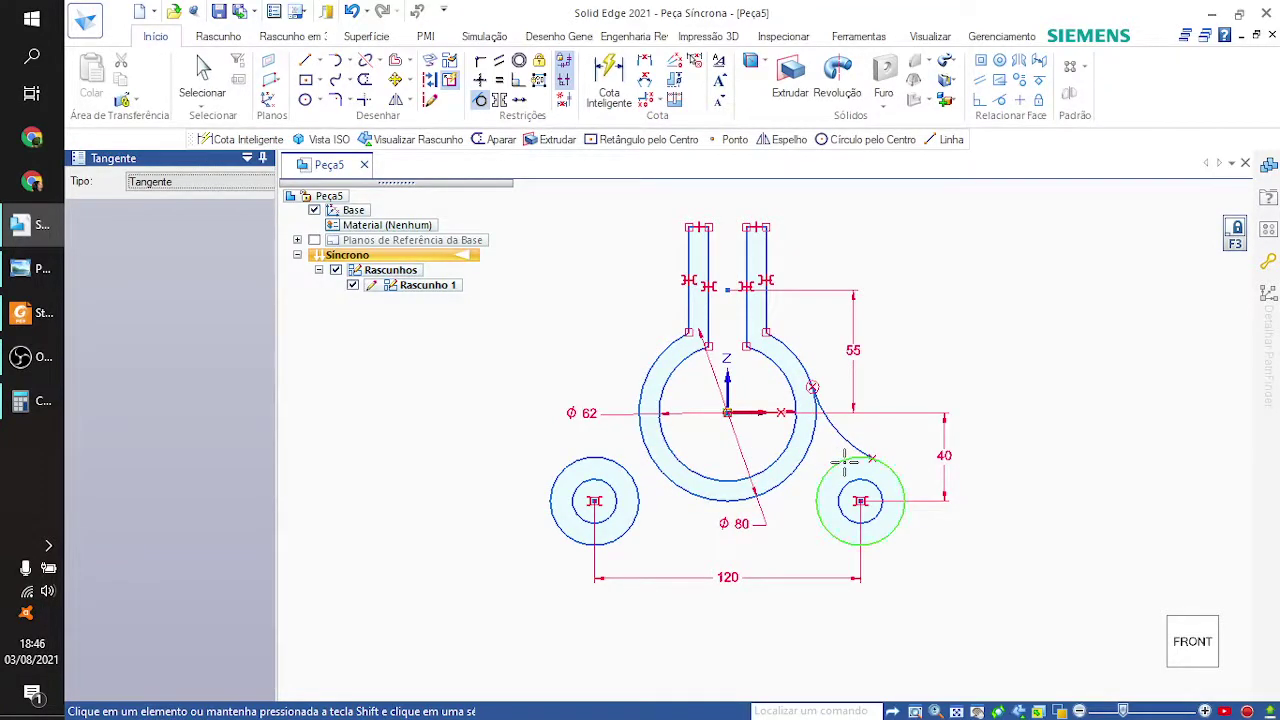
left_click(845, 458)
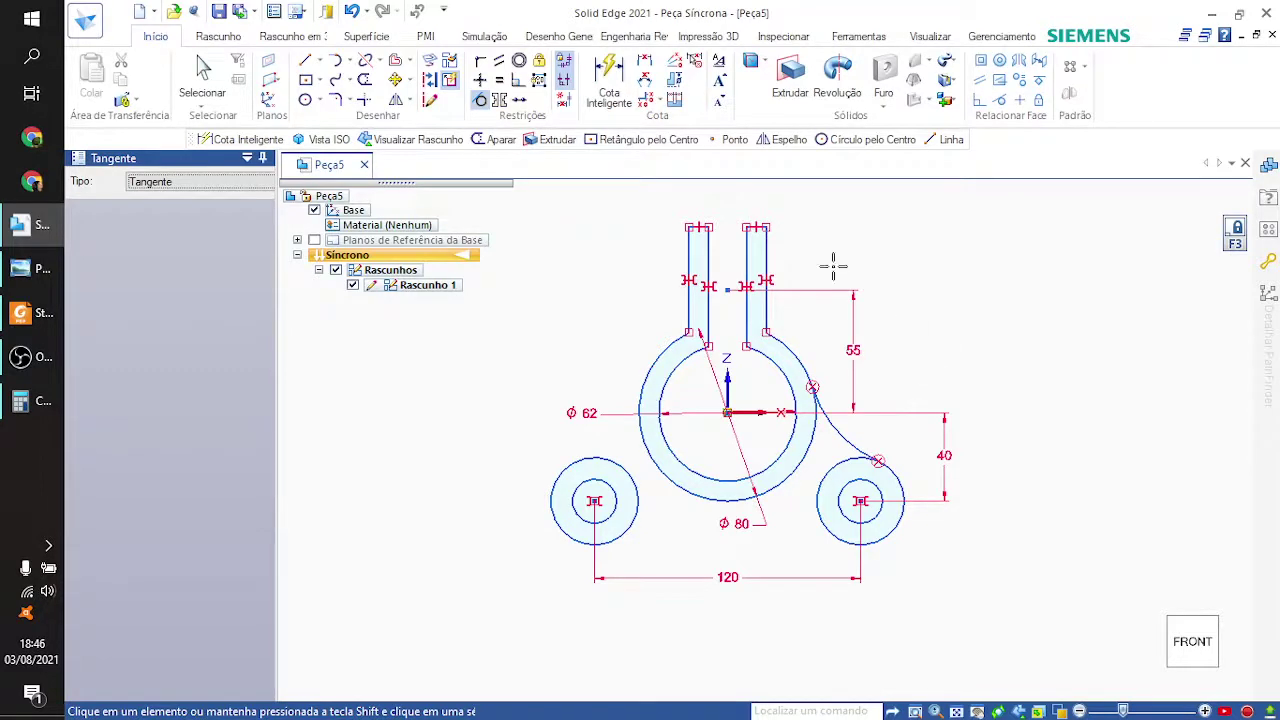
Step: Dimension the radius of the arc between the ring and the right lower ear as 14 mm
left_click(610, 72)
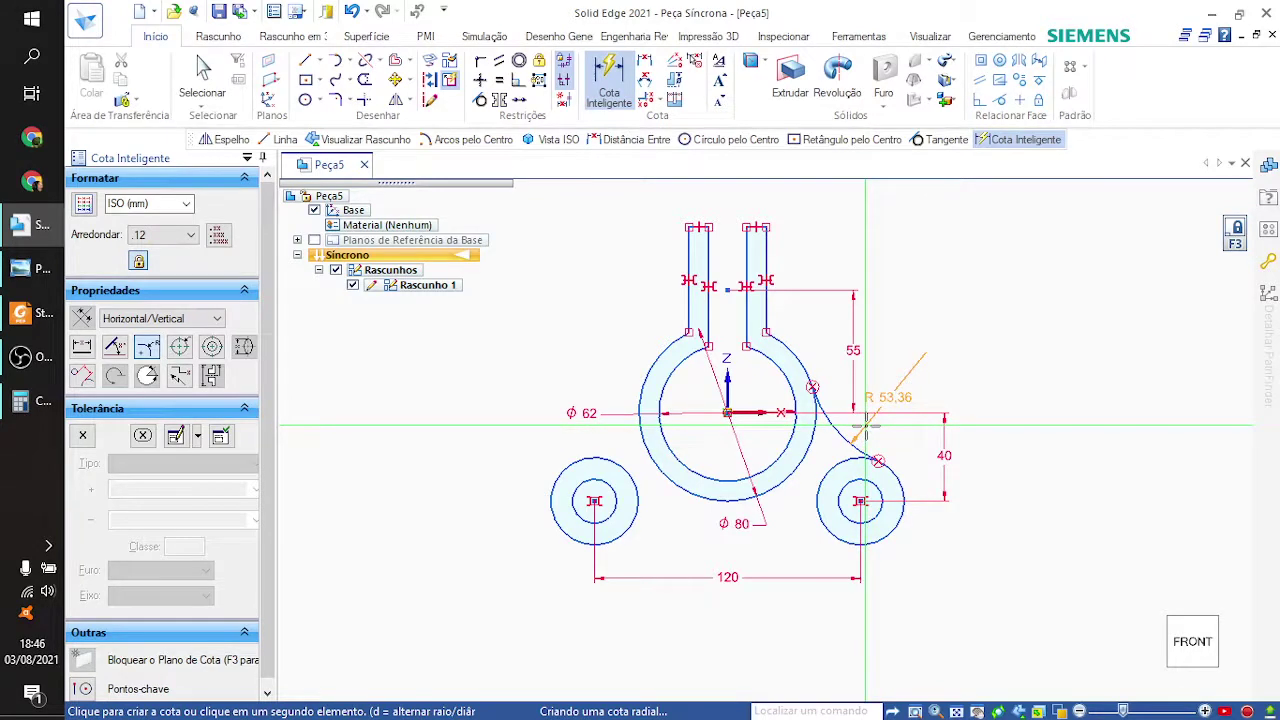
left_click(866, 428)
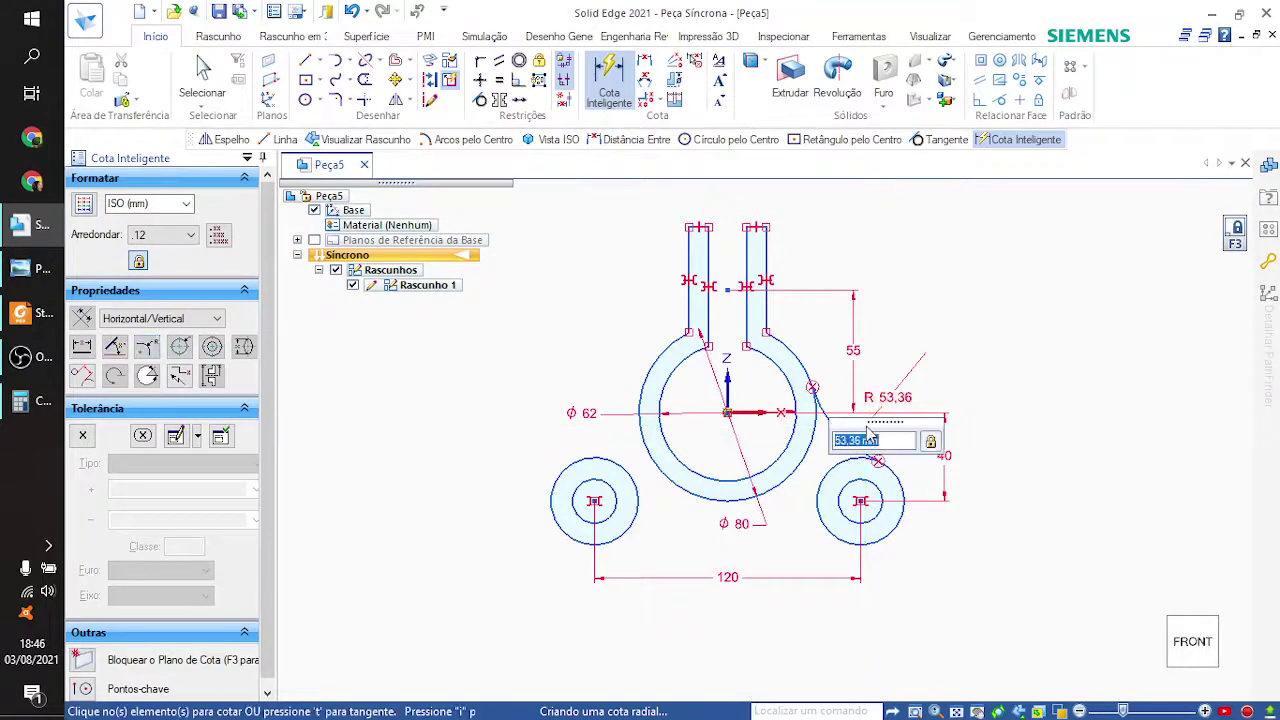
type("14")
key("Return")
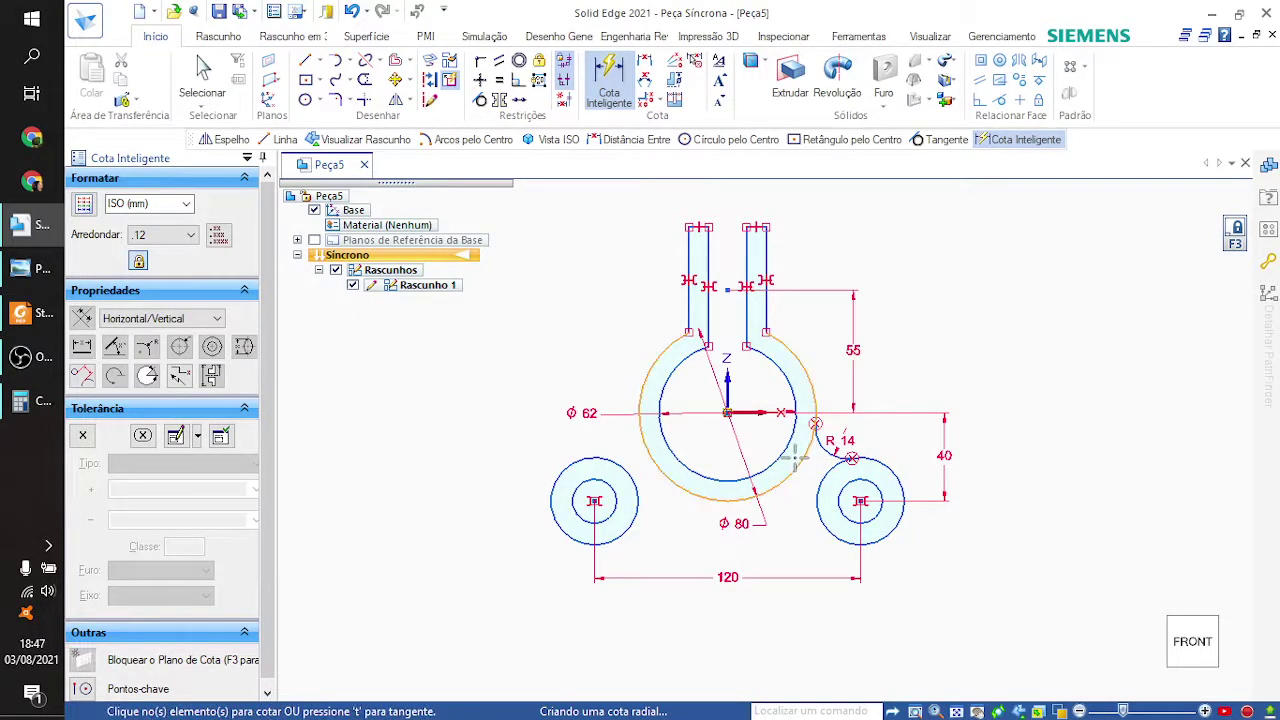
key("Escape")
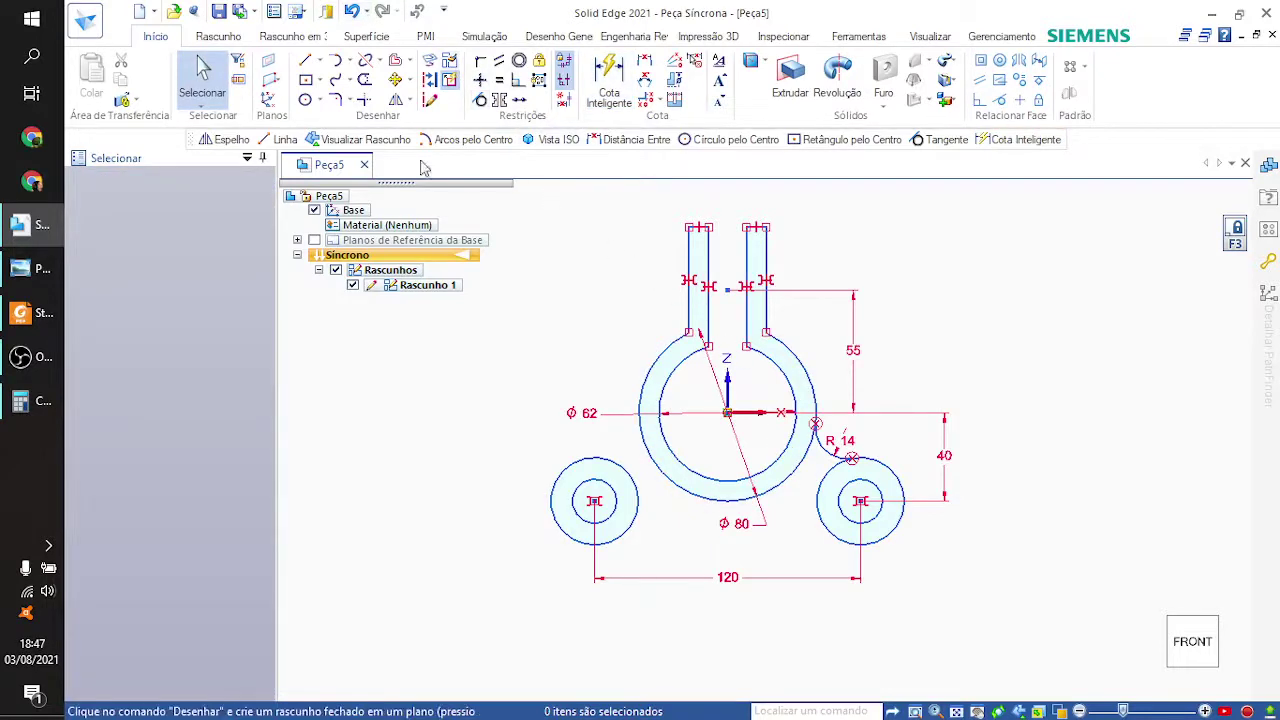
Step: Mirror a copy of the R14 arc about the vertical centre axis to the left lower ear
left_click(397, 100)
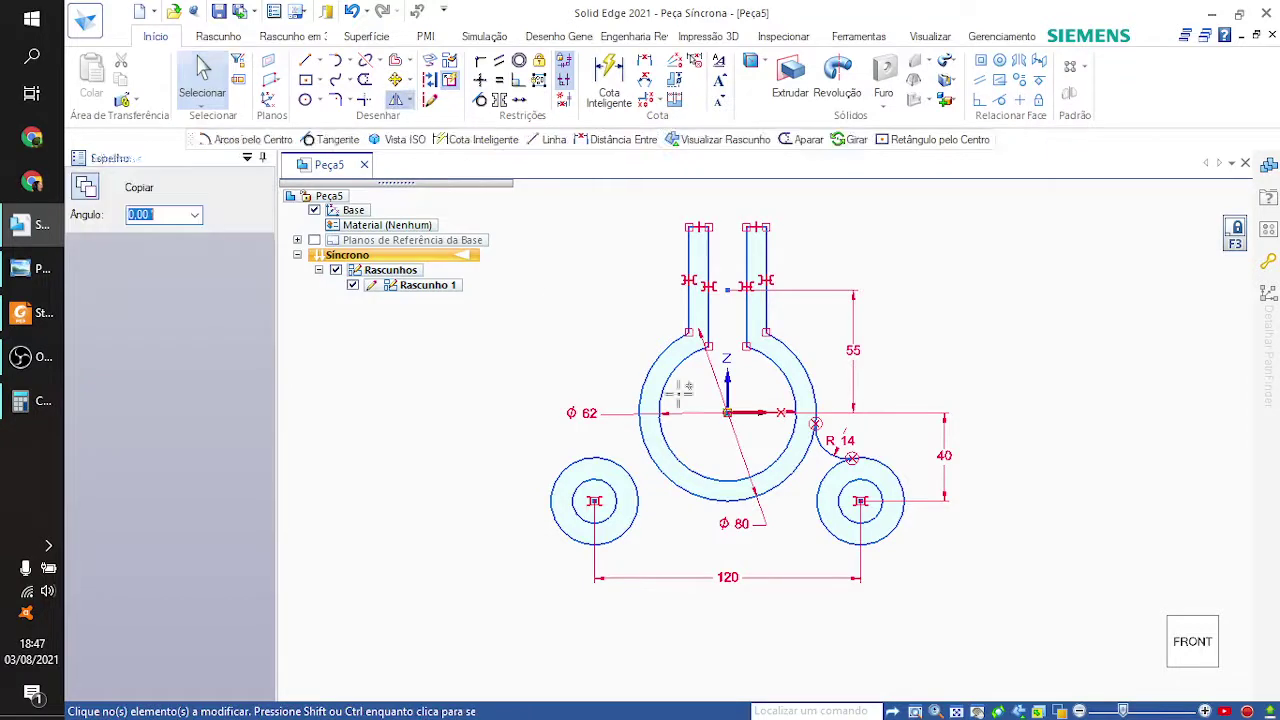
left_click(820, 447)
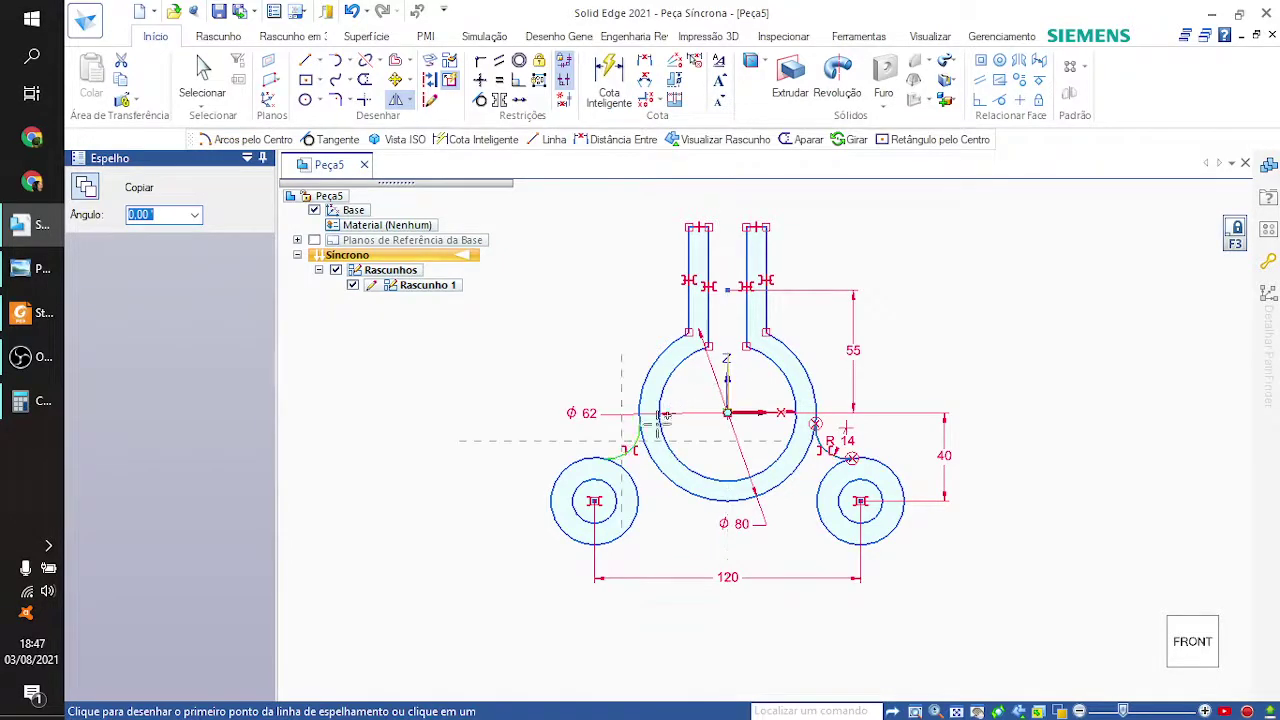
key("Escape")
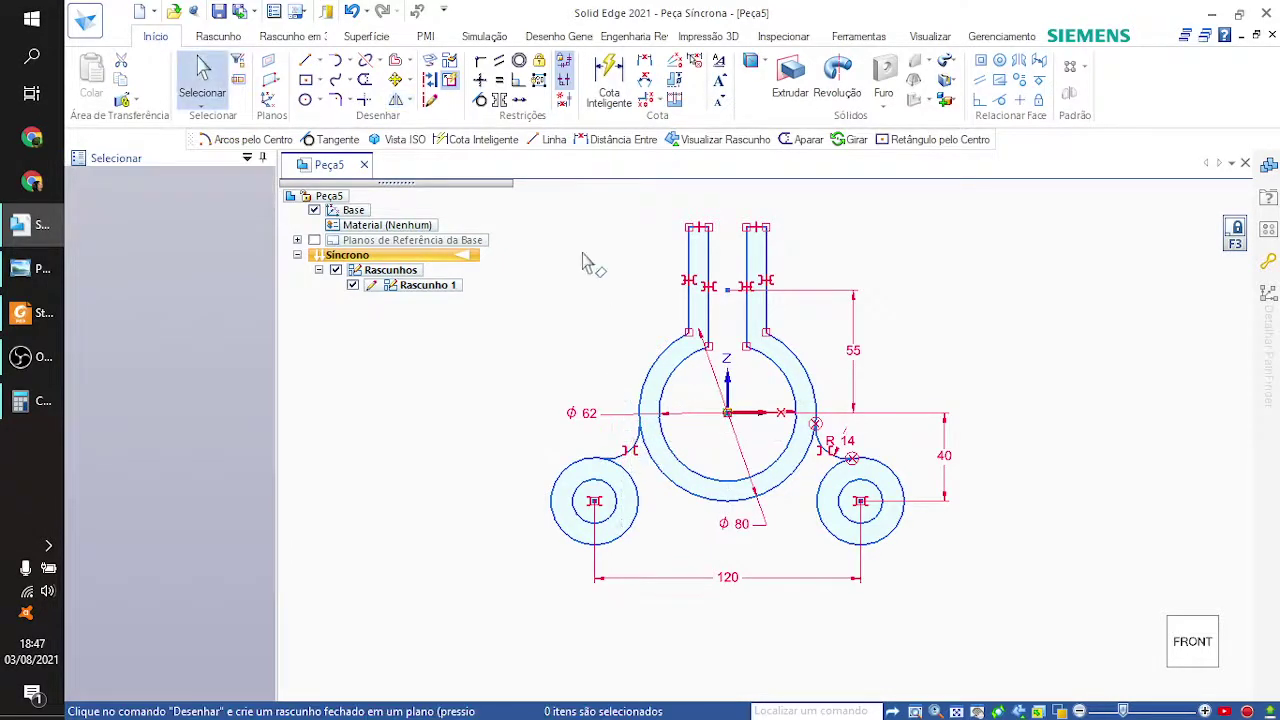
Step: Make the mirrored arc tangent to the left lower ear's outer circle and to the ring's outer circle
left_click(482, 101)
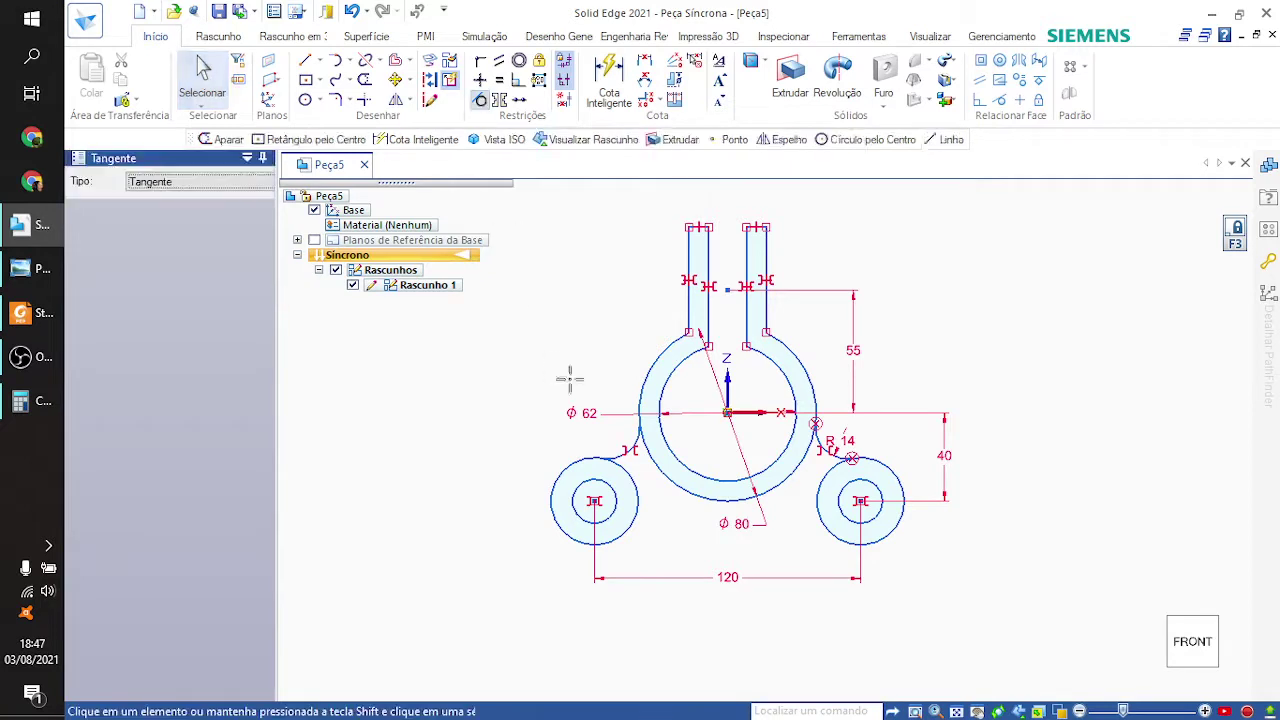
left_click(625, 470)
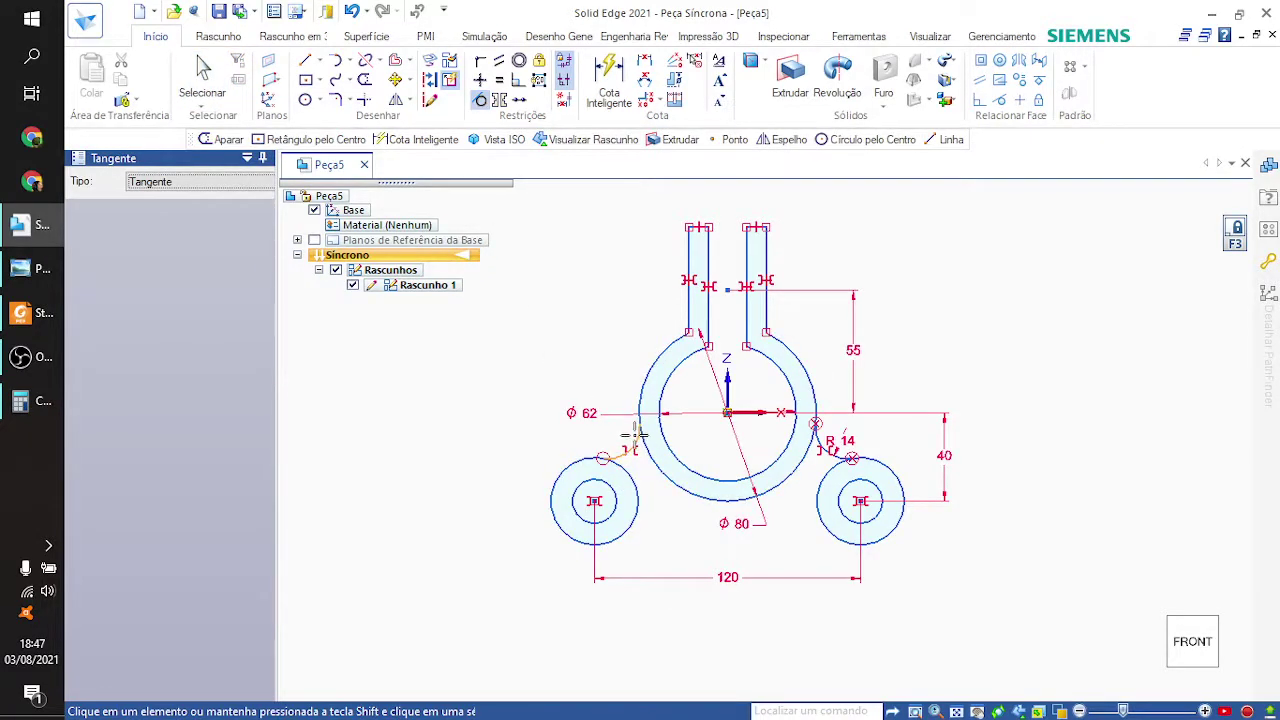
left_click(639, 442)
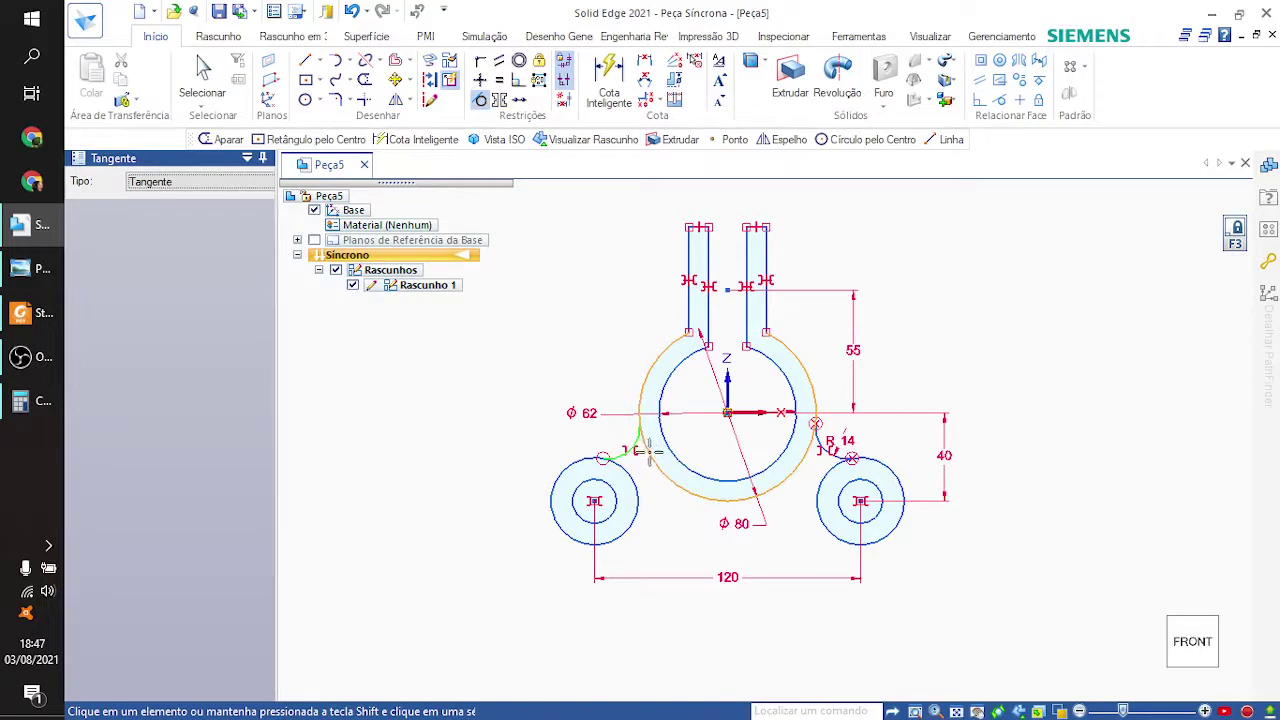
left_click(648, 452)
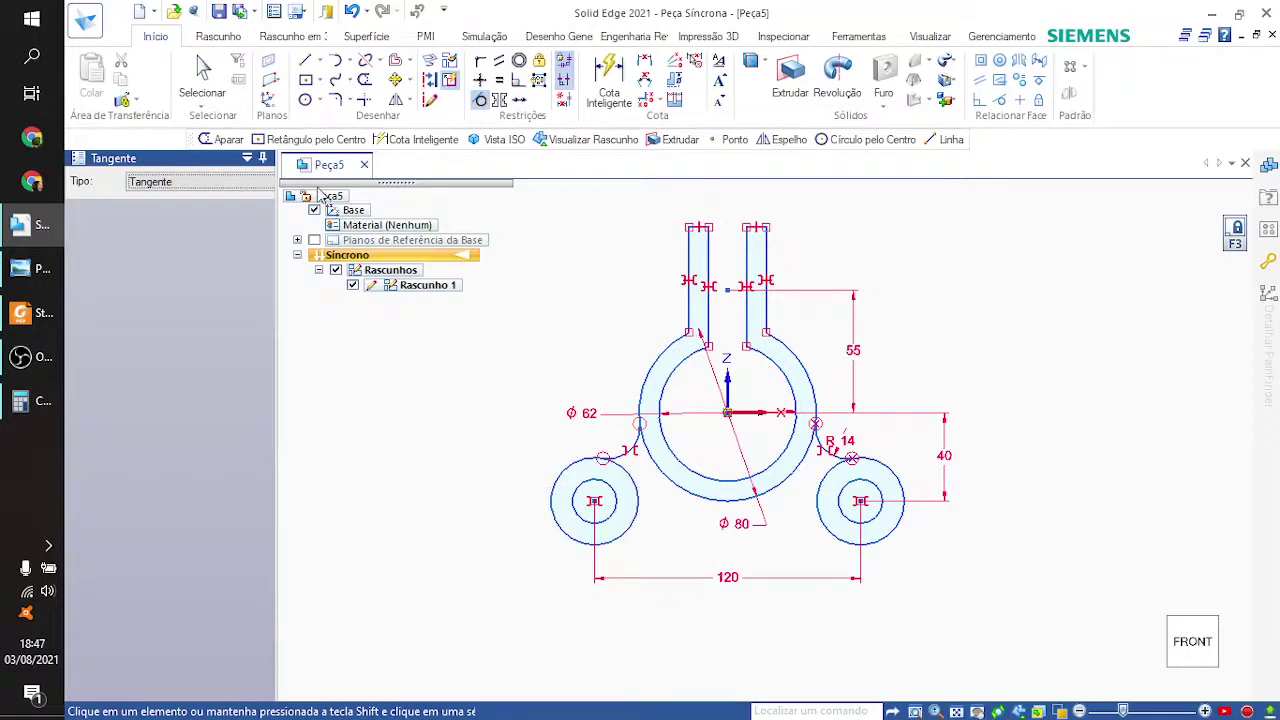
key("Escape")
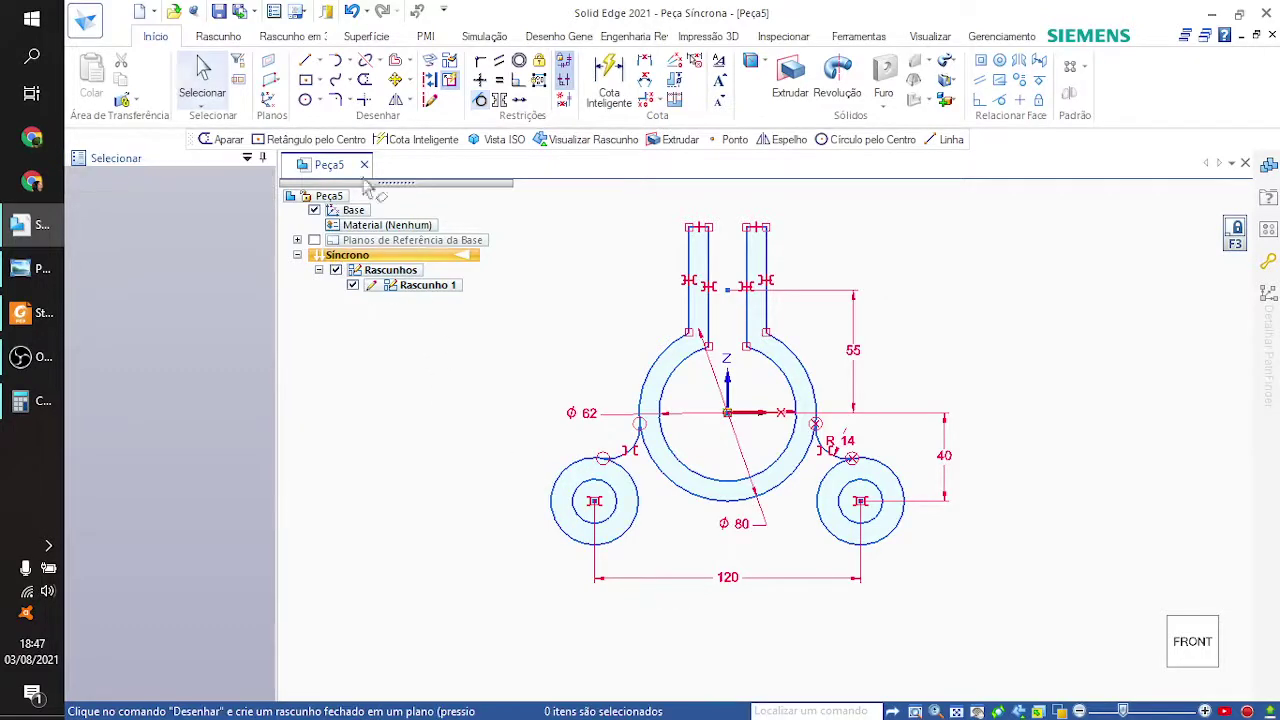
Step: Sketch a centre-point arc of about 82 mm radius beneath the ring, joining the outer circles of the two lower ears
left_click(350, 64)
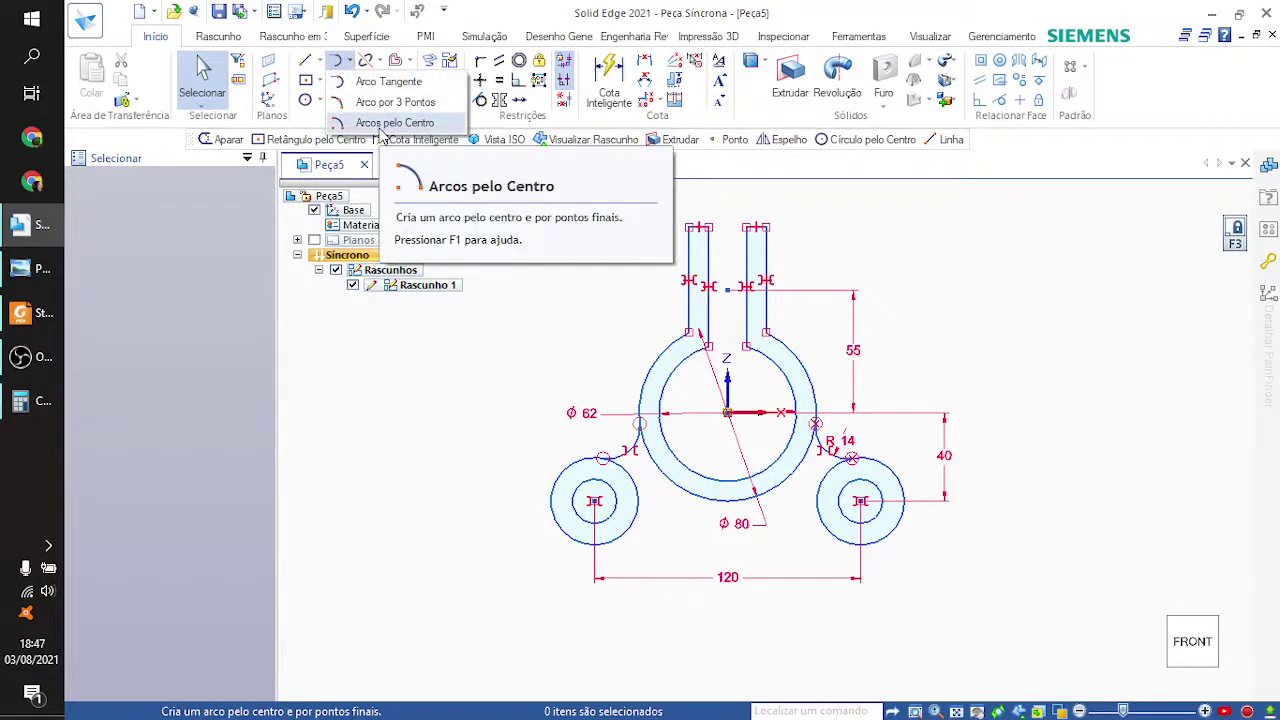
left_click(384, 123)
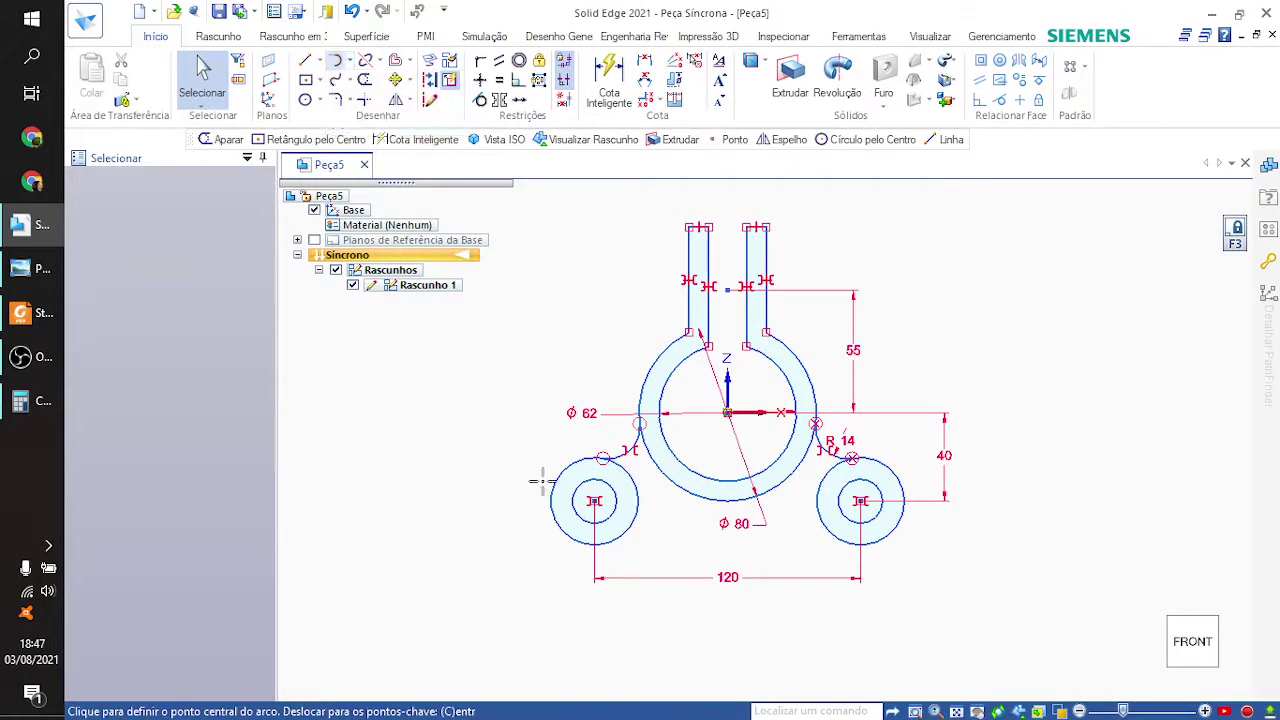
left_click(731, 652)
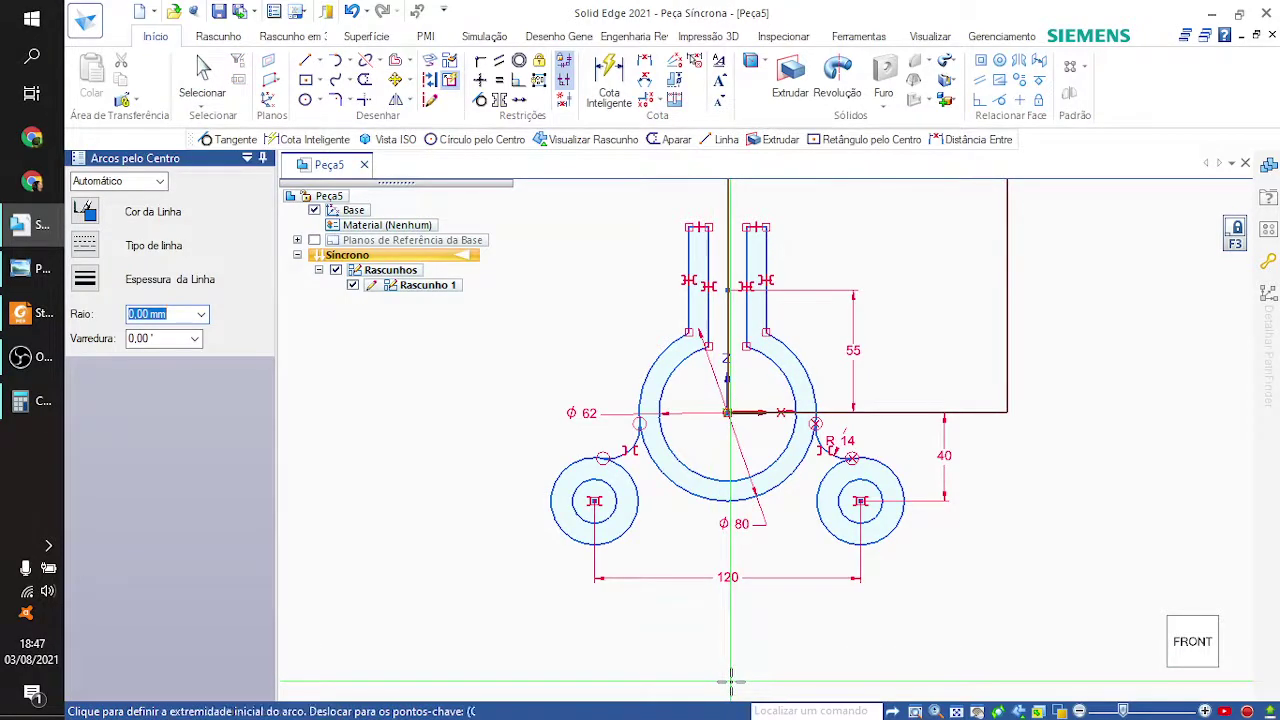
left_click(627, 537)
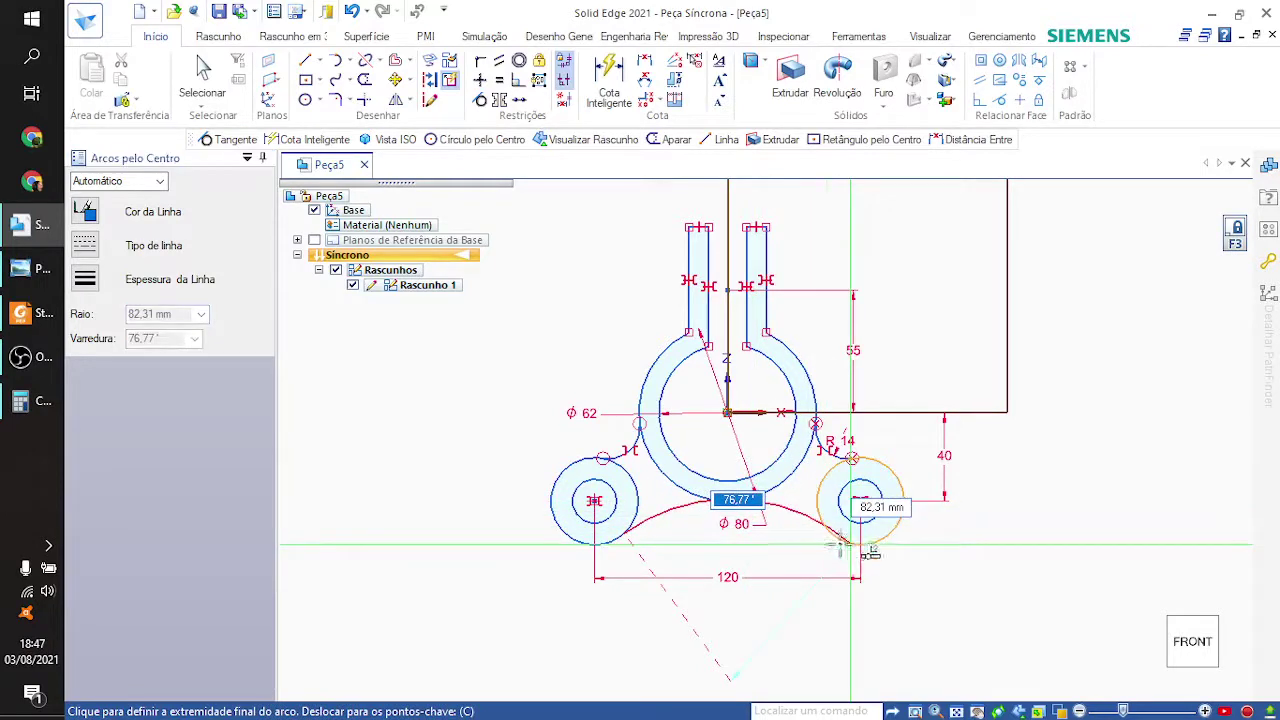
left_click(821, 523)
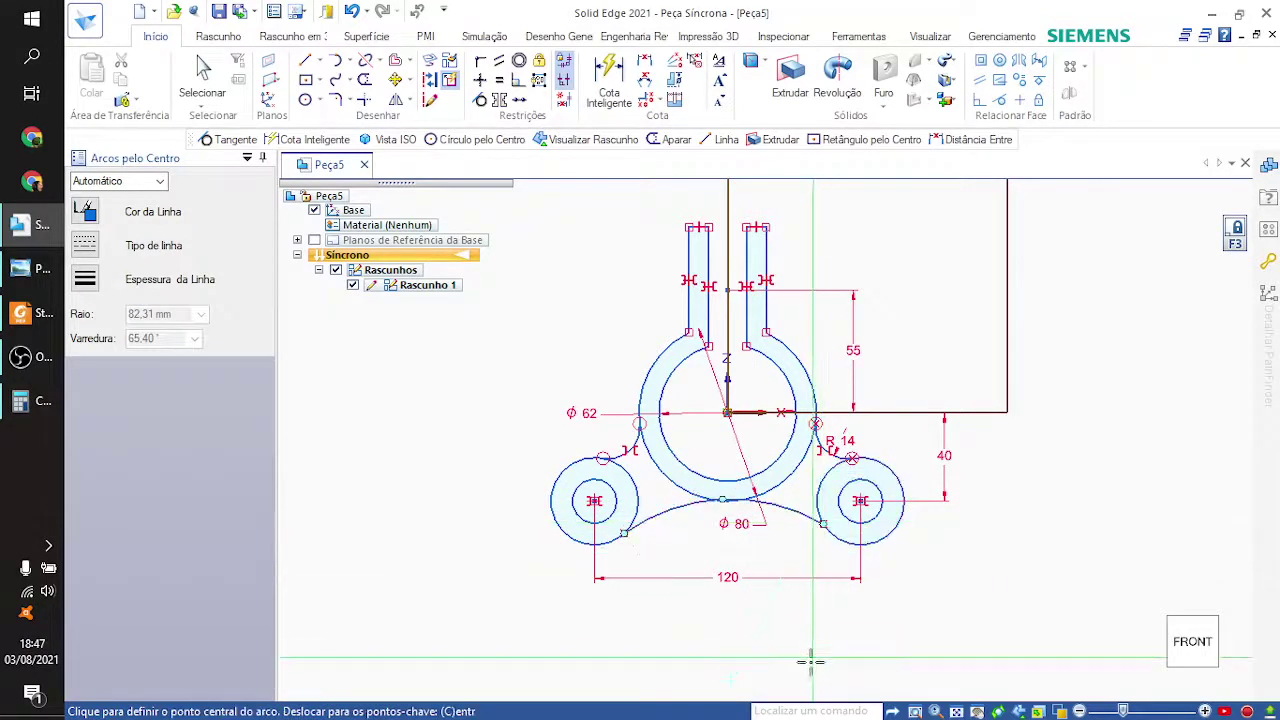
Step: Make the lower connecting arc tangent to the outer circles of the left and right lower ears
left_click(481, 100)
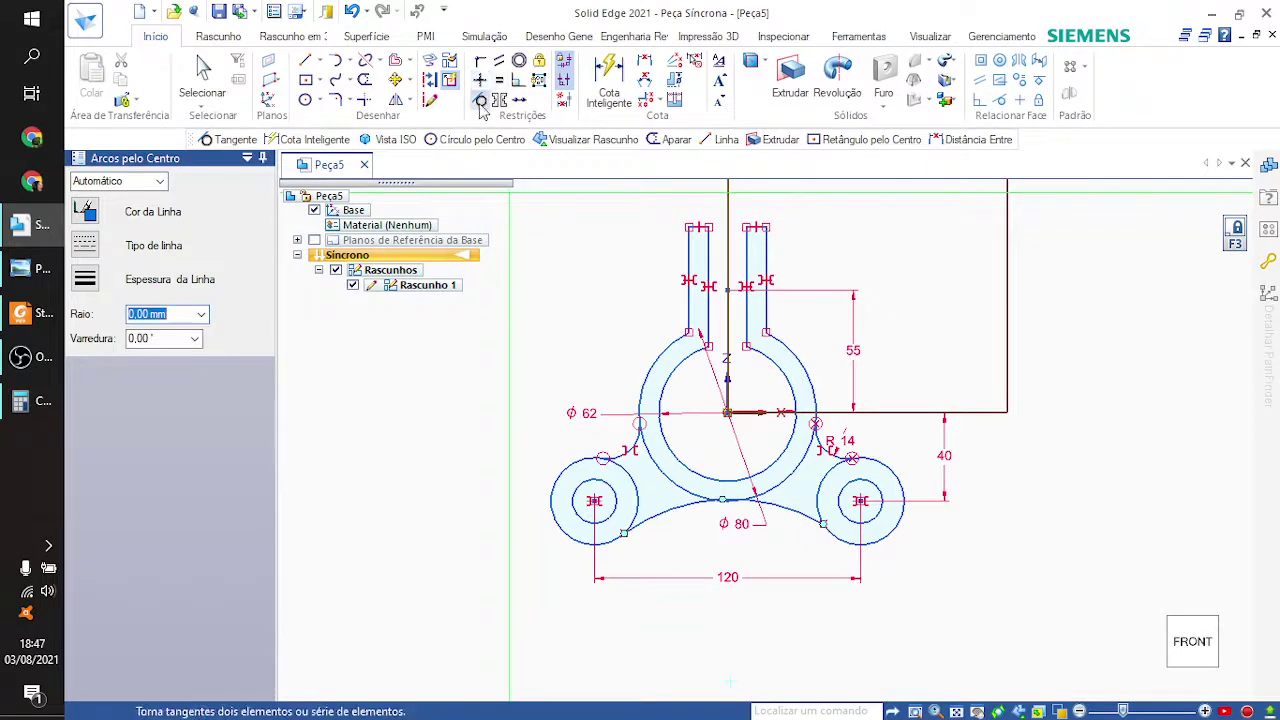
left_click(643, 515)
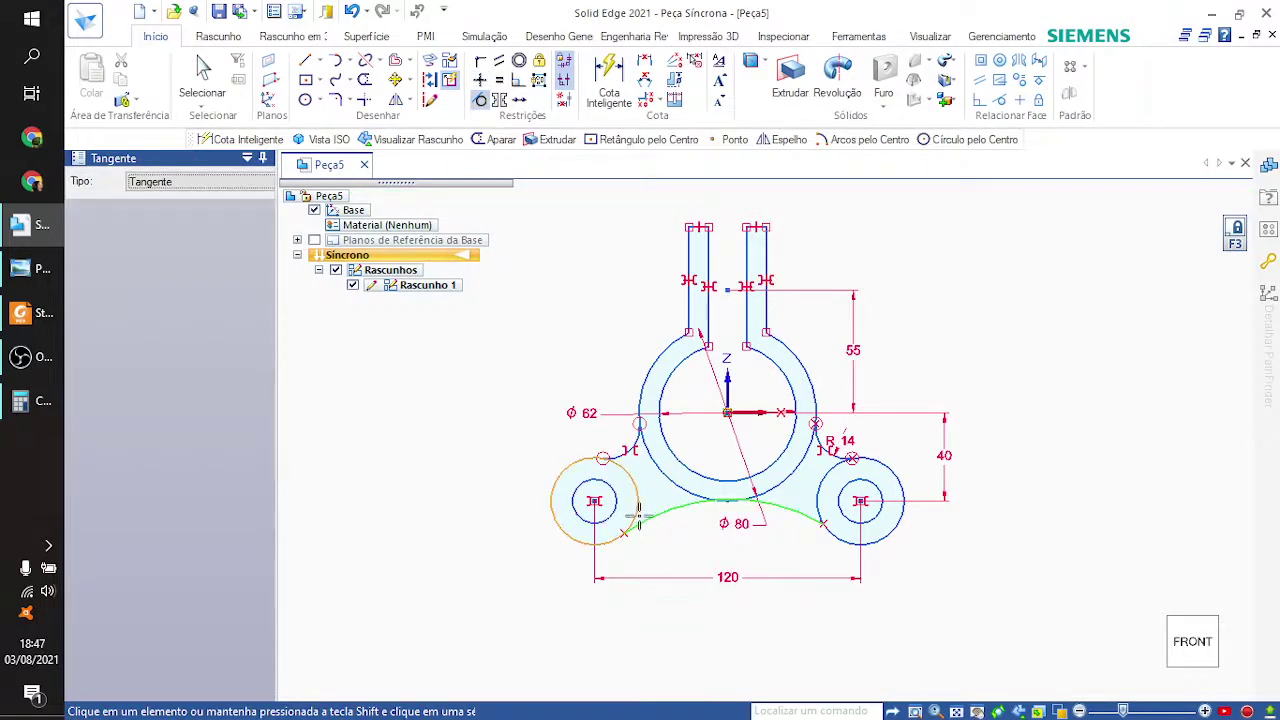
left_click(635, 516)
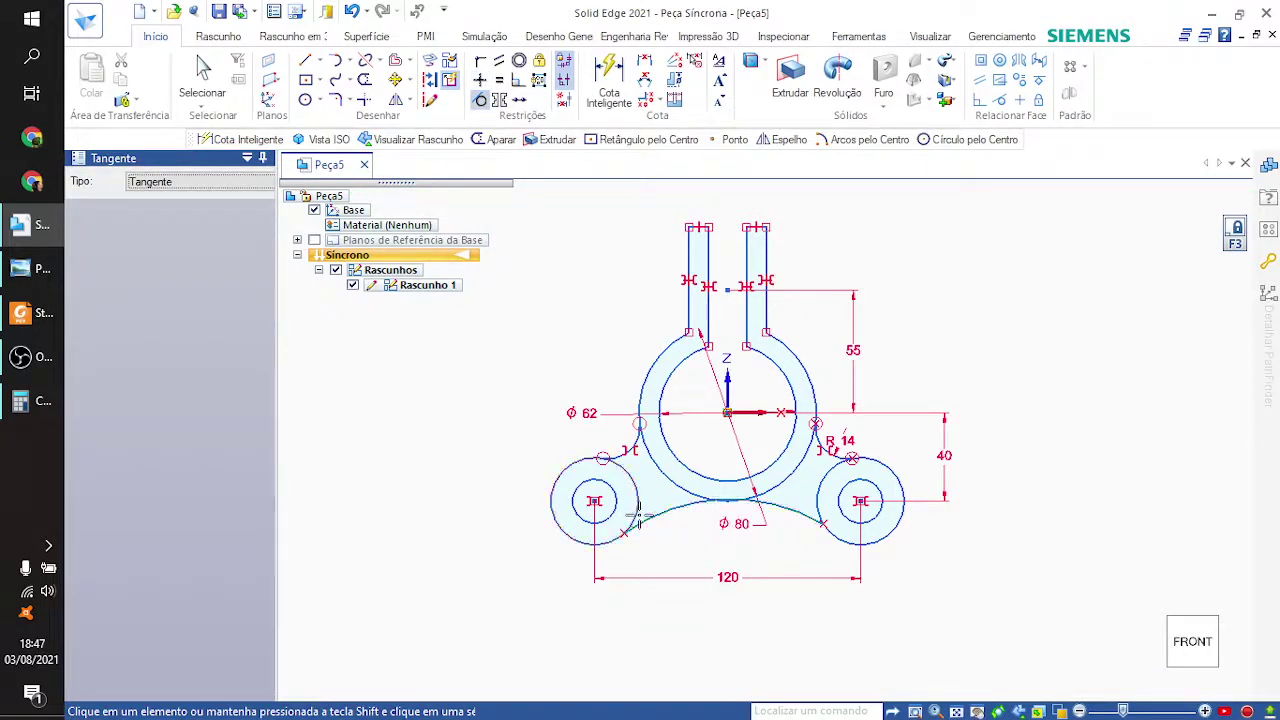
left_click(803, 515)
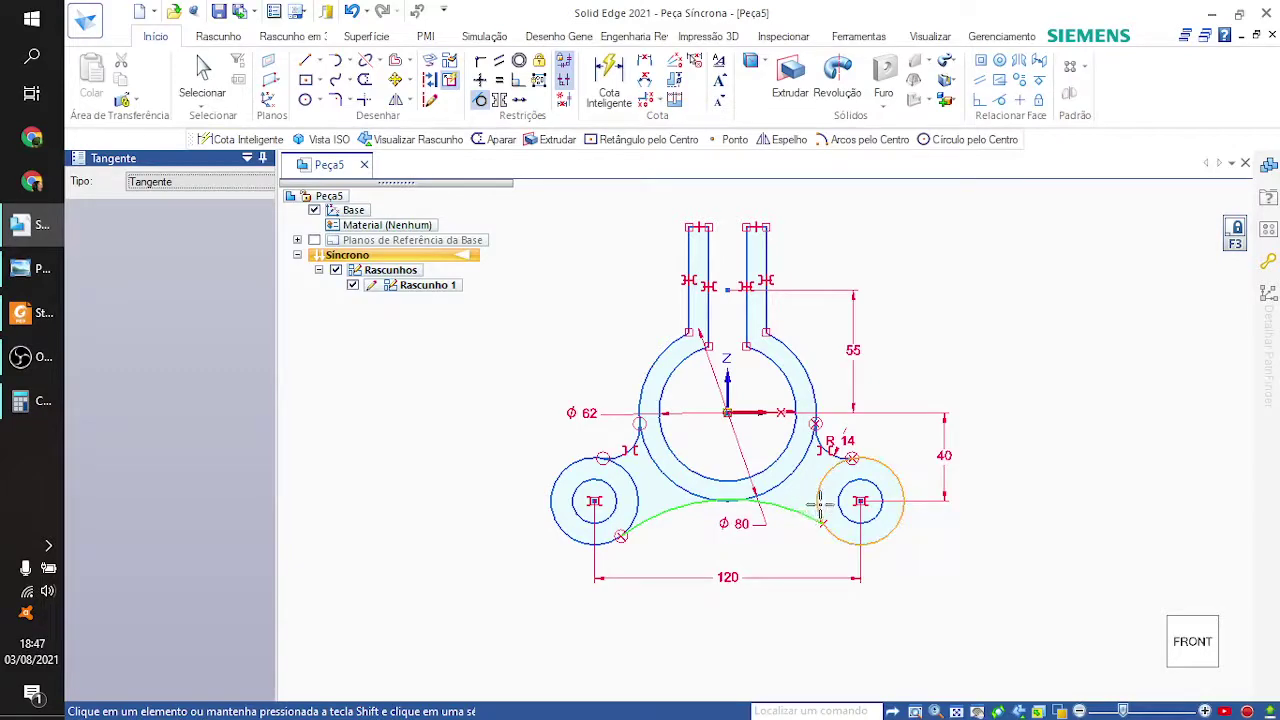
left_click(820, 515)
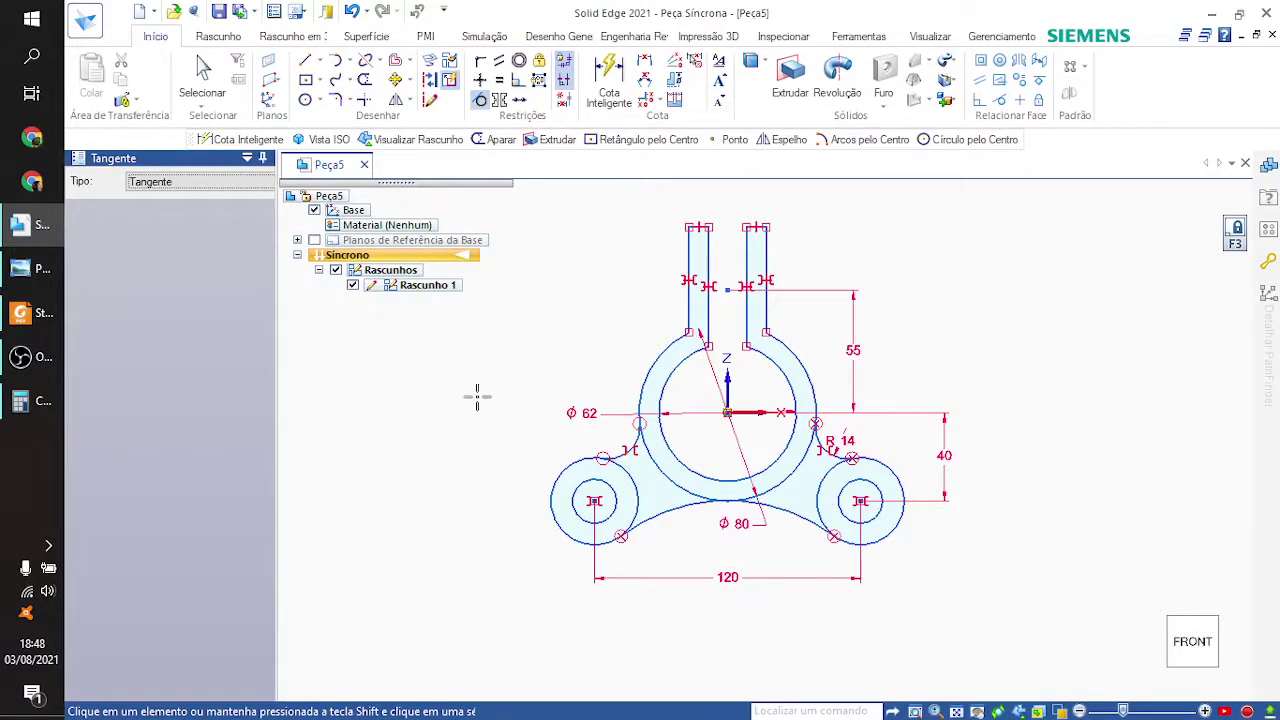
Step: Dimension the radius of the lower arc joining the two ears and set it to 130 mm per the PROVA.png reference
key("alt+Tab")
key("alt+Tab")
key("alt+Tab")
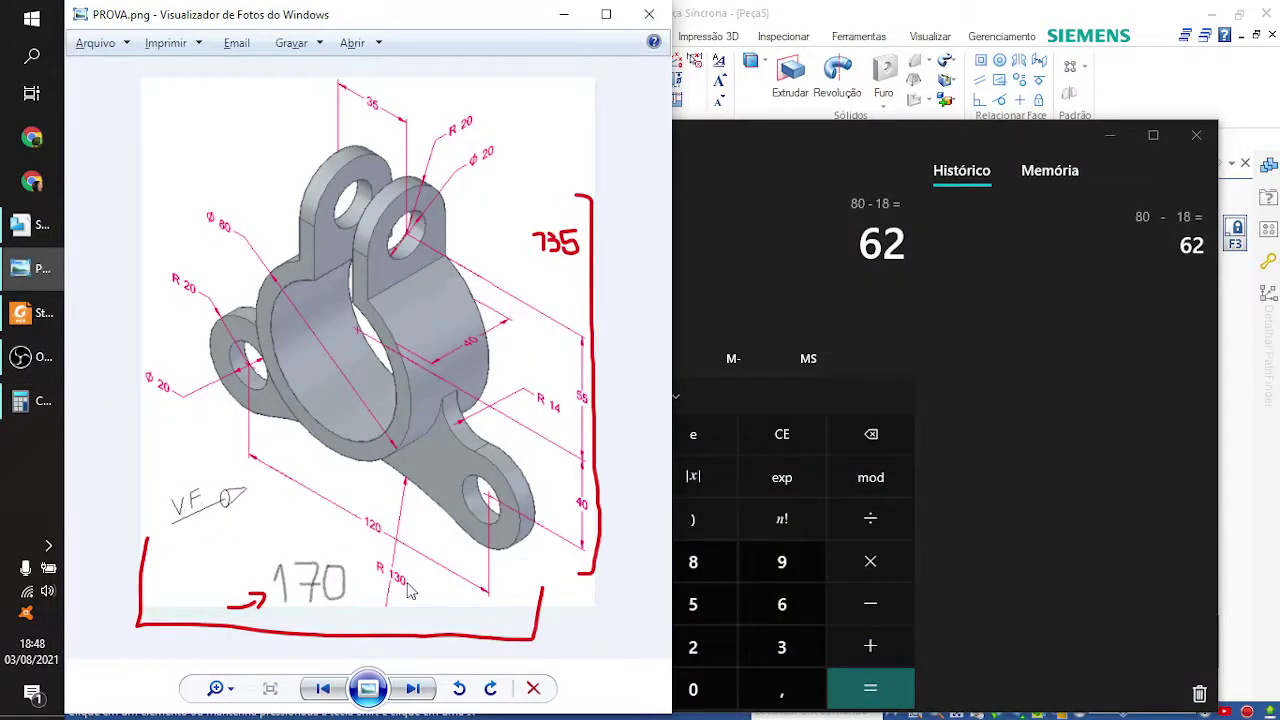
key("alt+Tab")
key("alt+Tab")
key("alt+Tab")
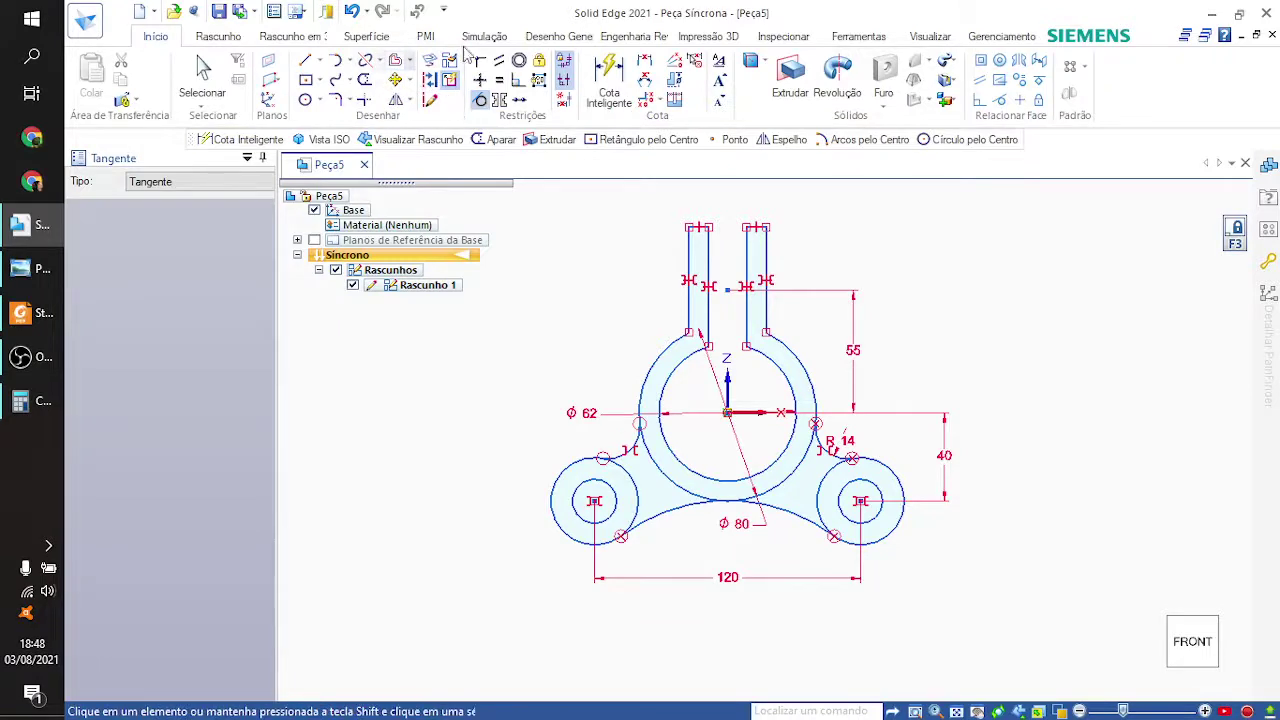
left_click(617, 77)
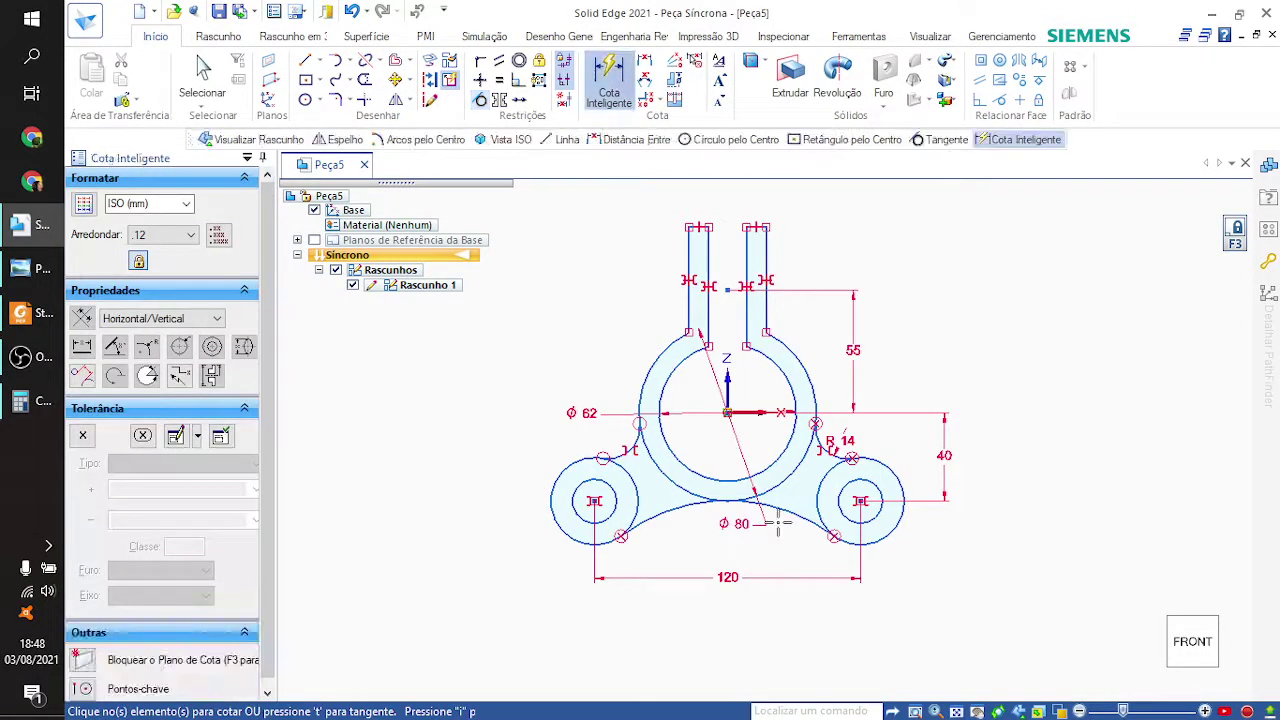
left_click(778, 515)
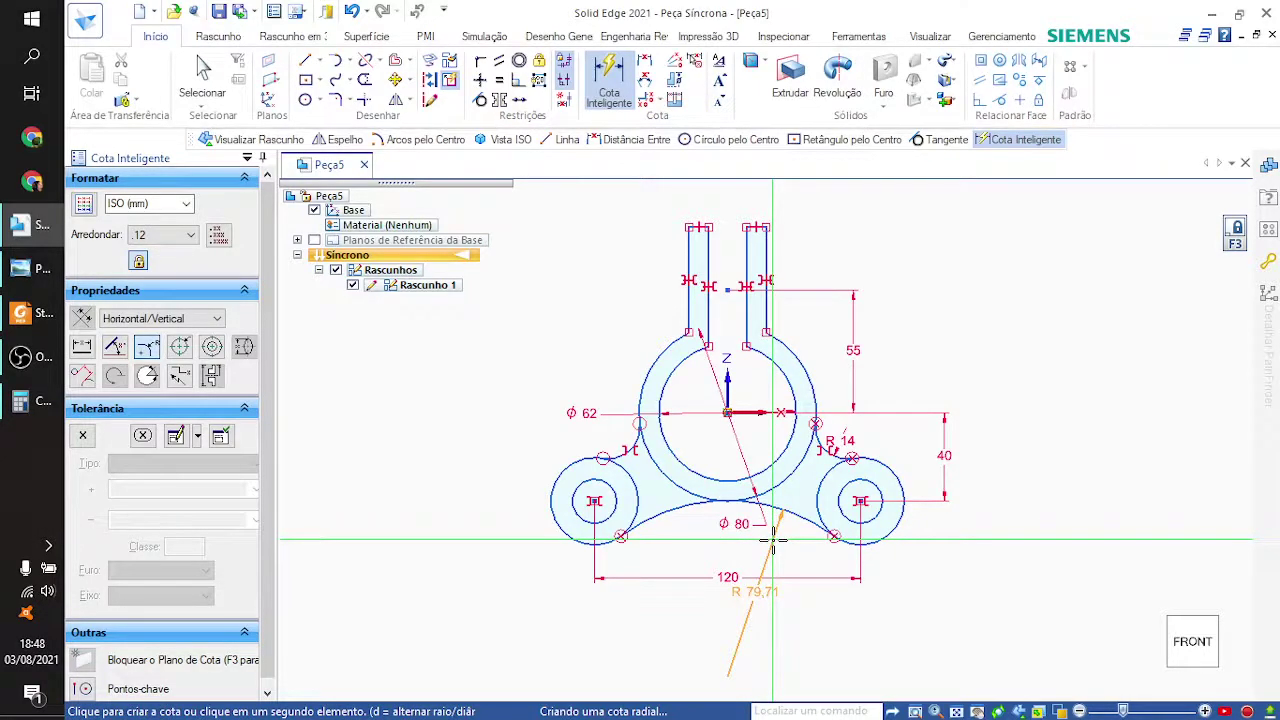
key("alt+Tab")
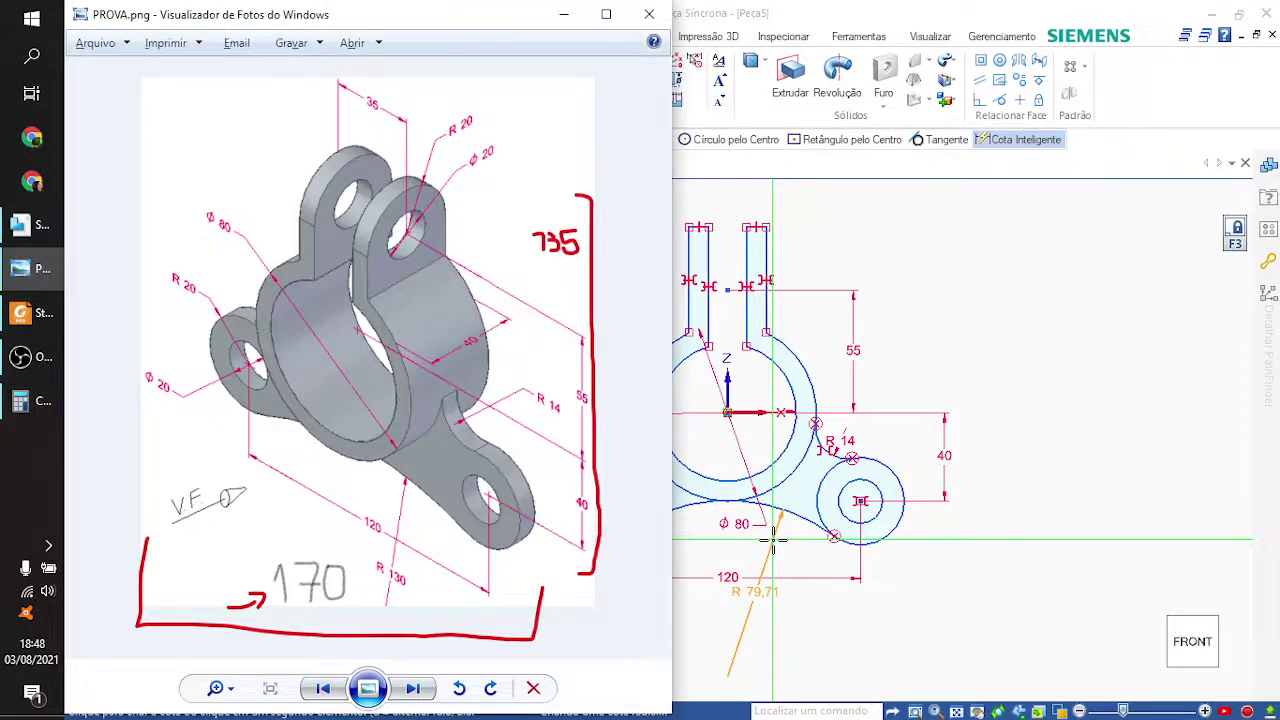
key("alt+Tab")
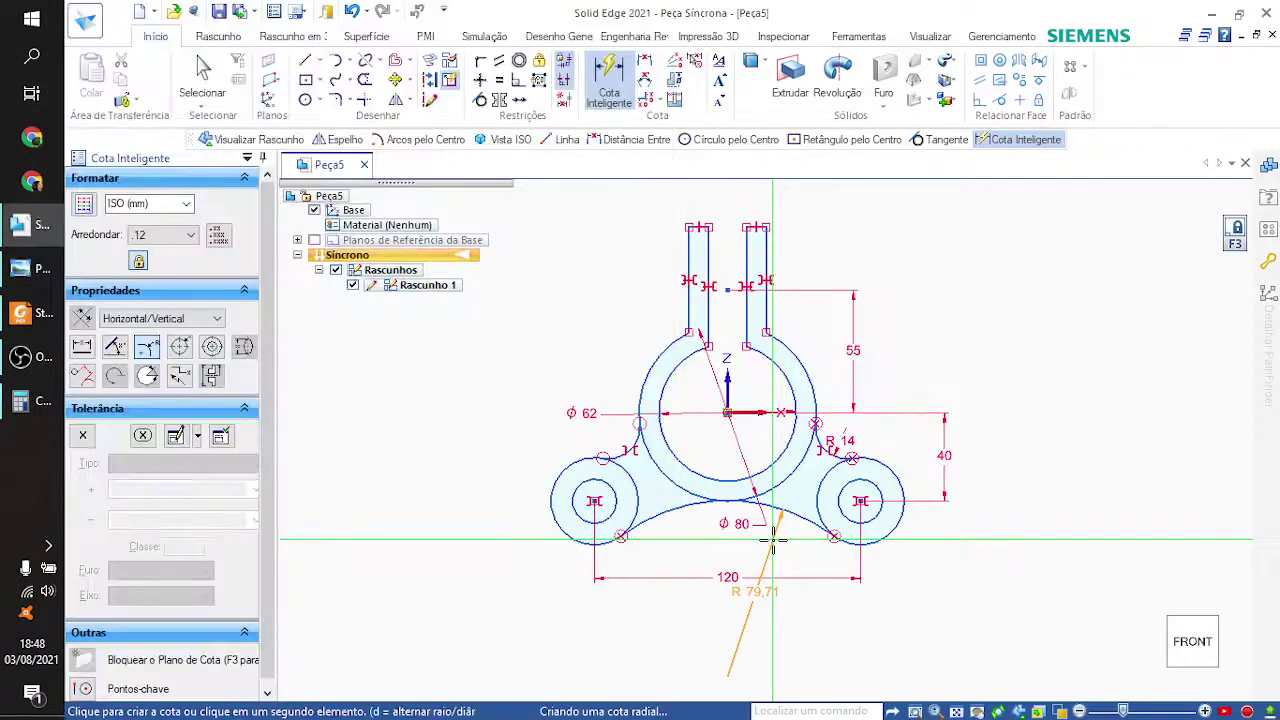
left_click(773, 540)
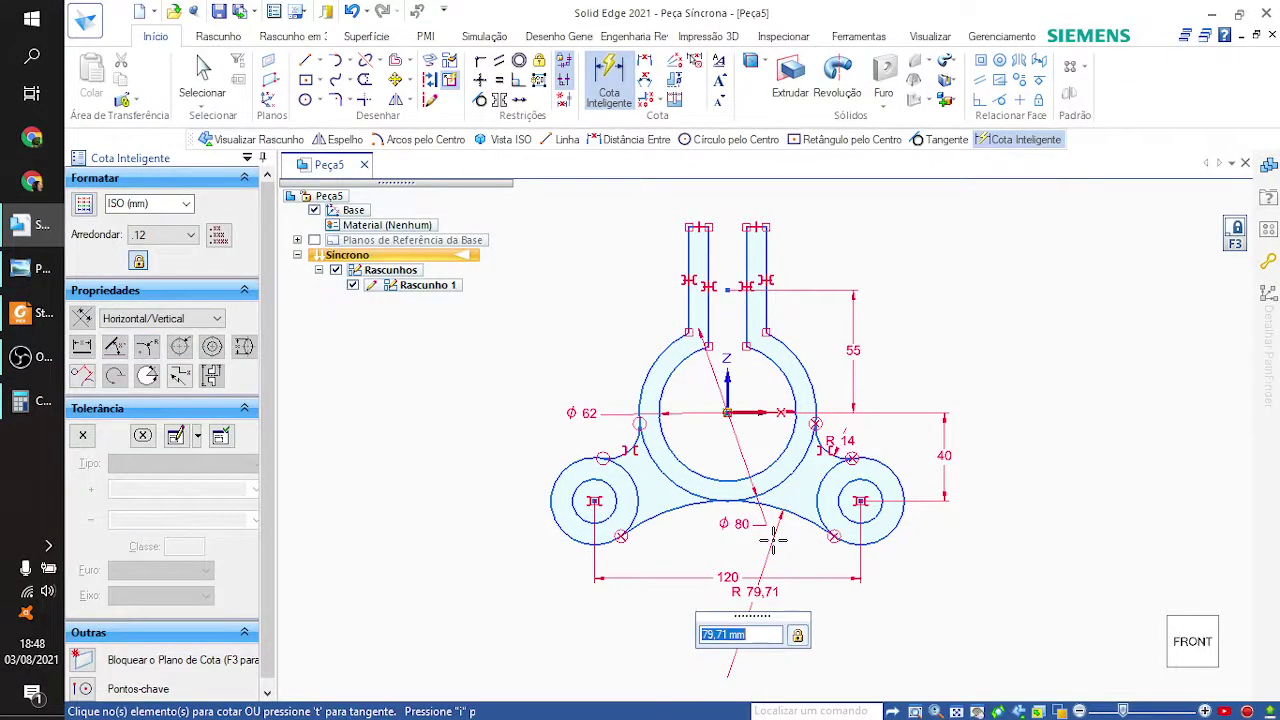
type("130")
key("Return")
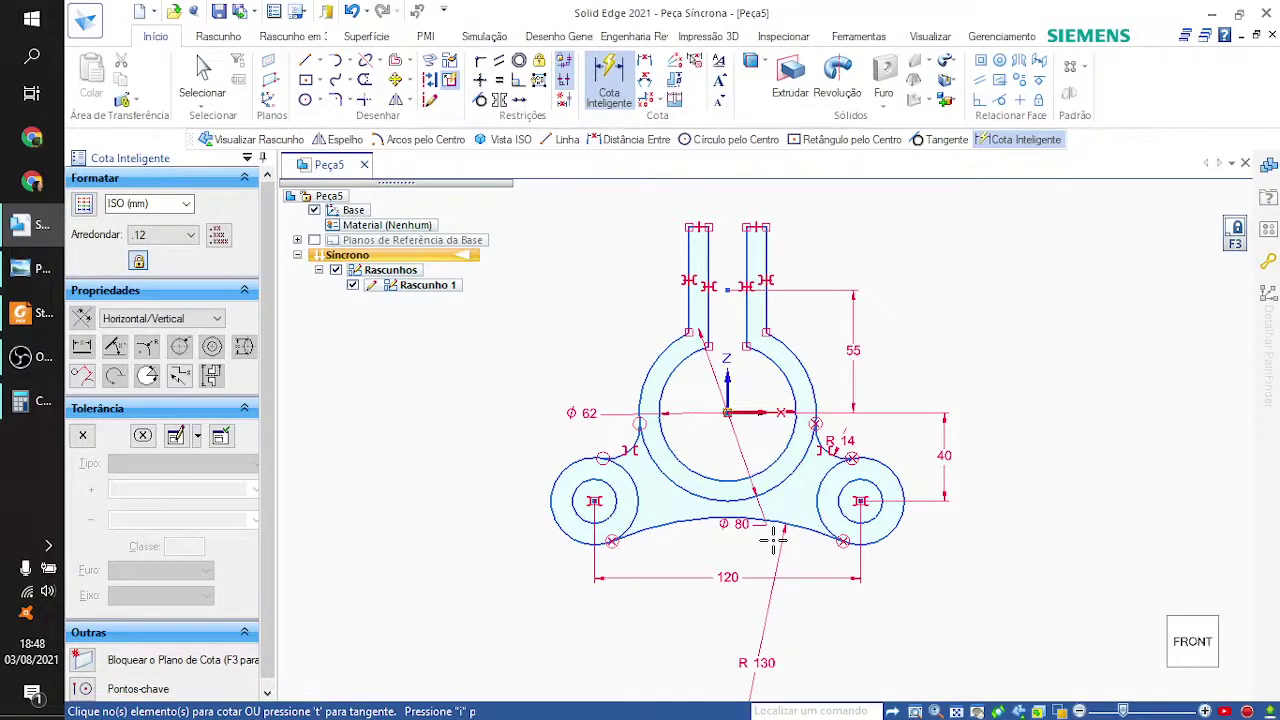
Step: Move the ring's 80 mm outer-diameter dimension text outside the ring, just above the 62 mm diameter dimension
key("alt+Tab")
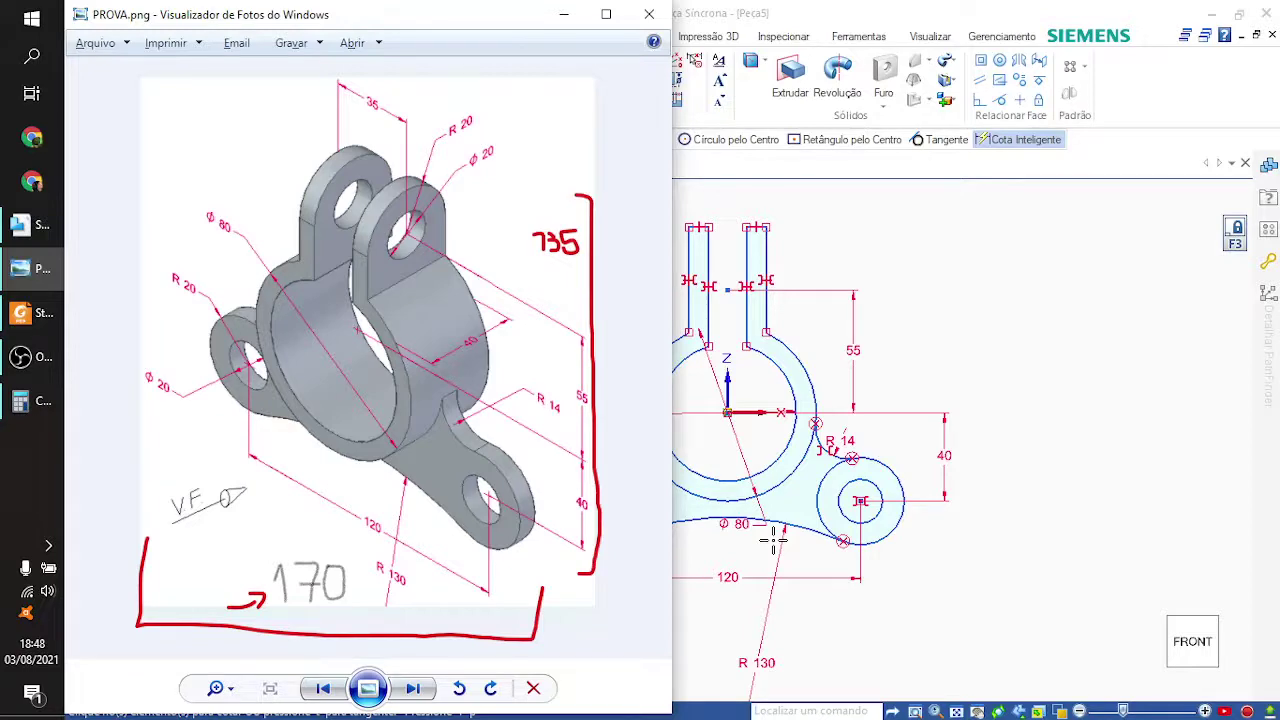
key("alt+Tab")
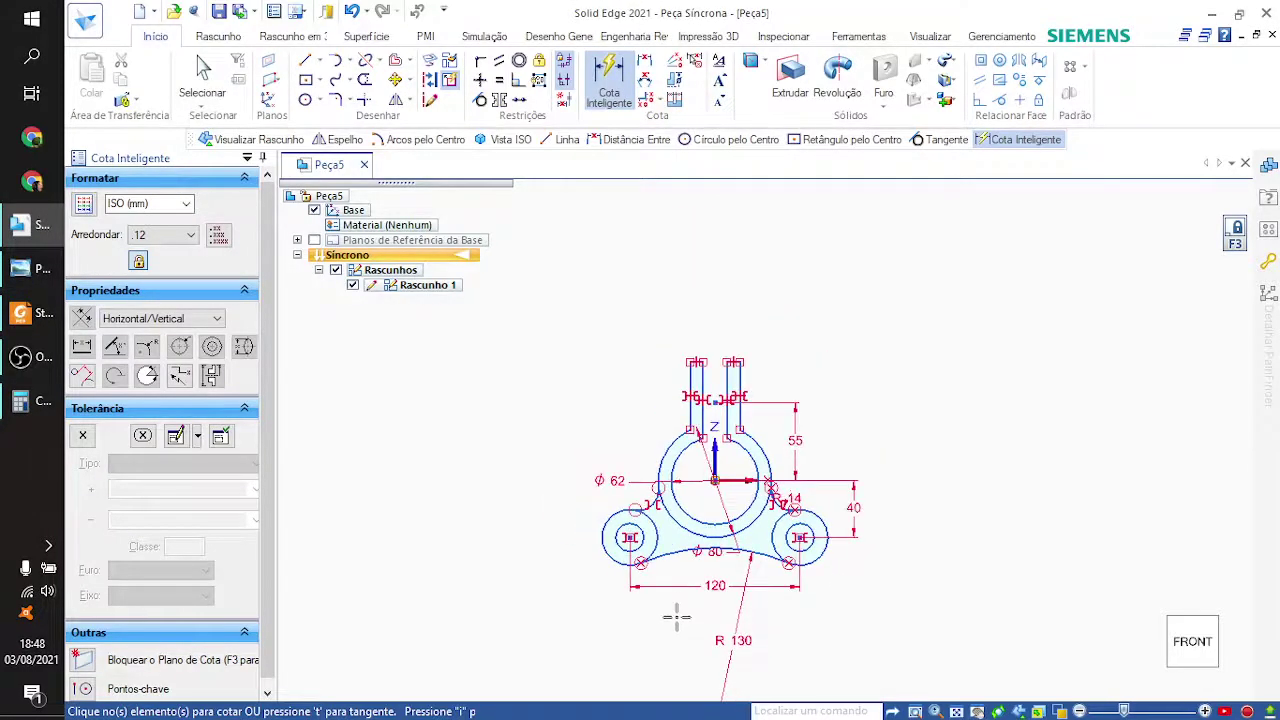
scroll(676, 619, "up", 1)
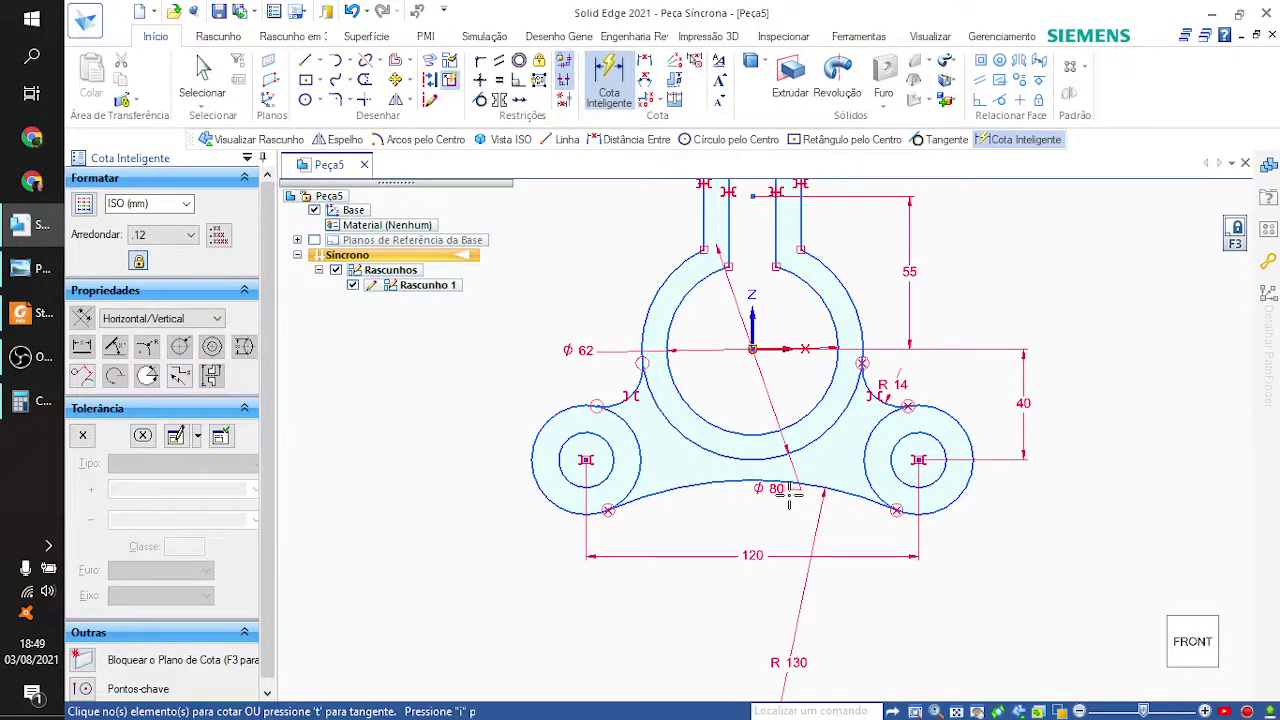
key("Escape")
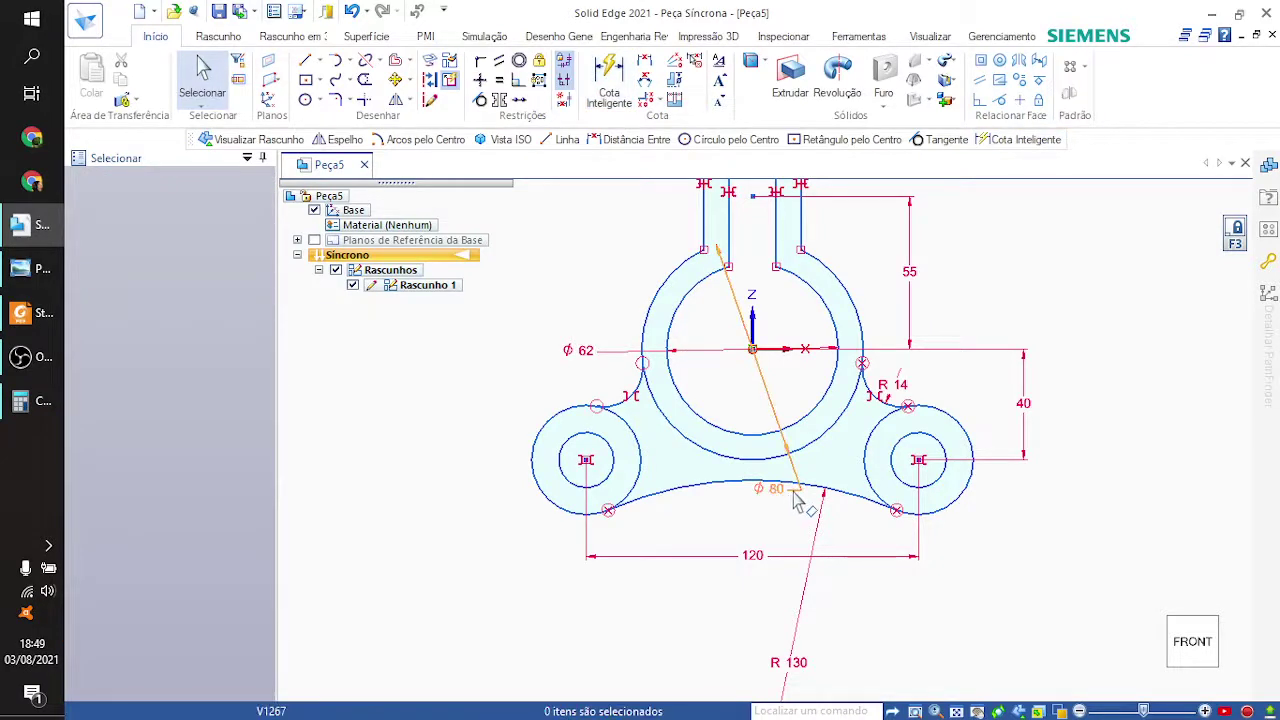
left_click(790, 494)
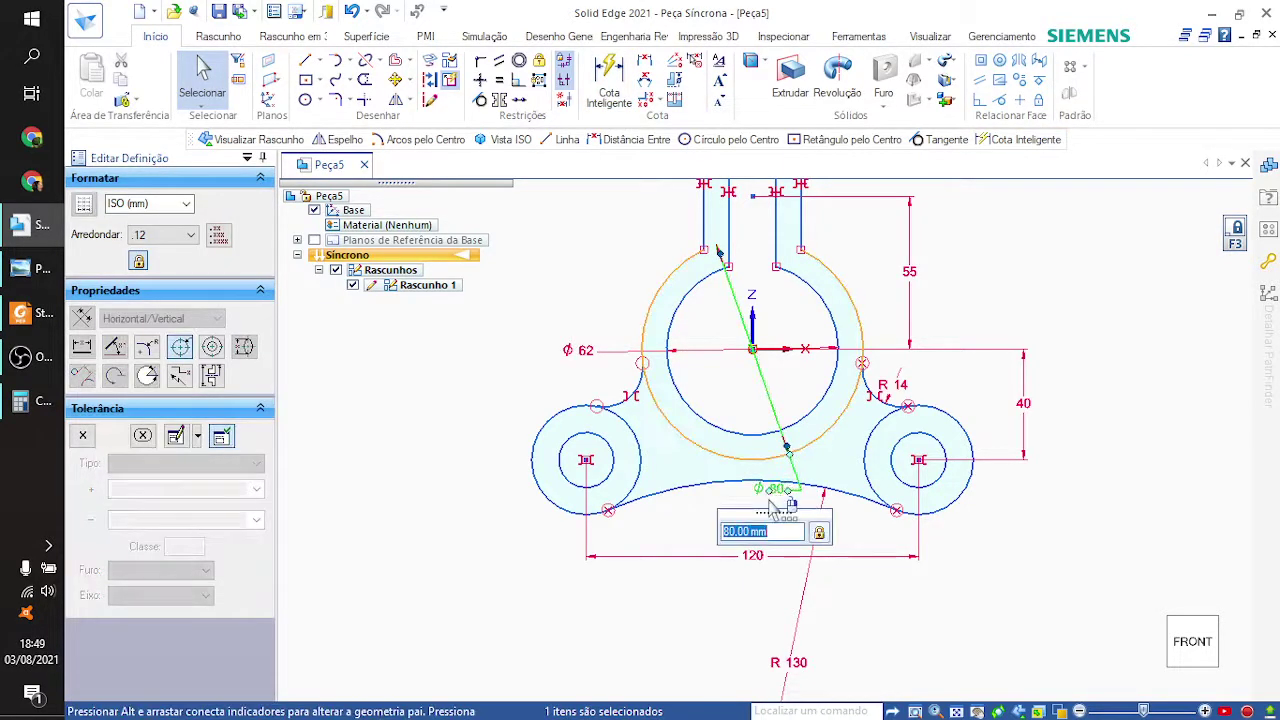
left_click_drag(770, 490, 614, 290)
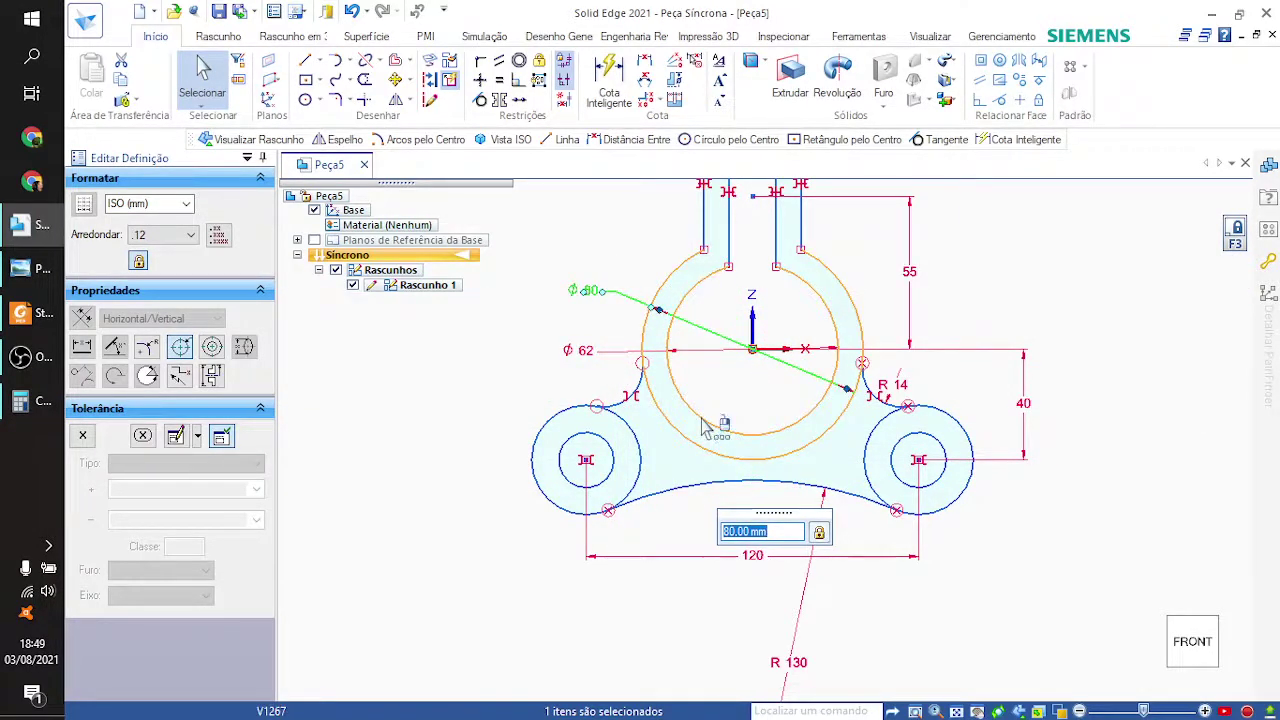
key("Escape")
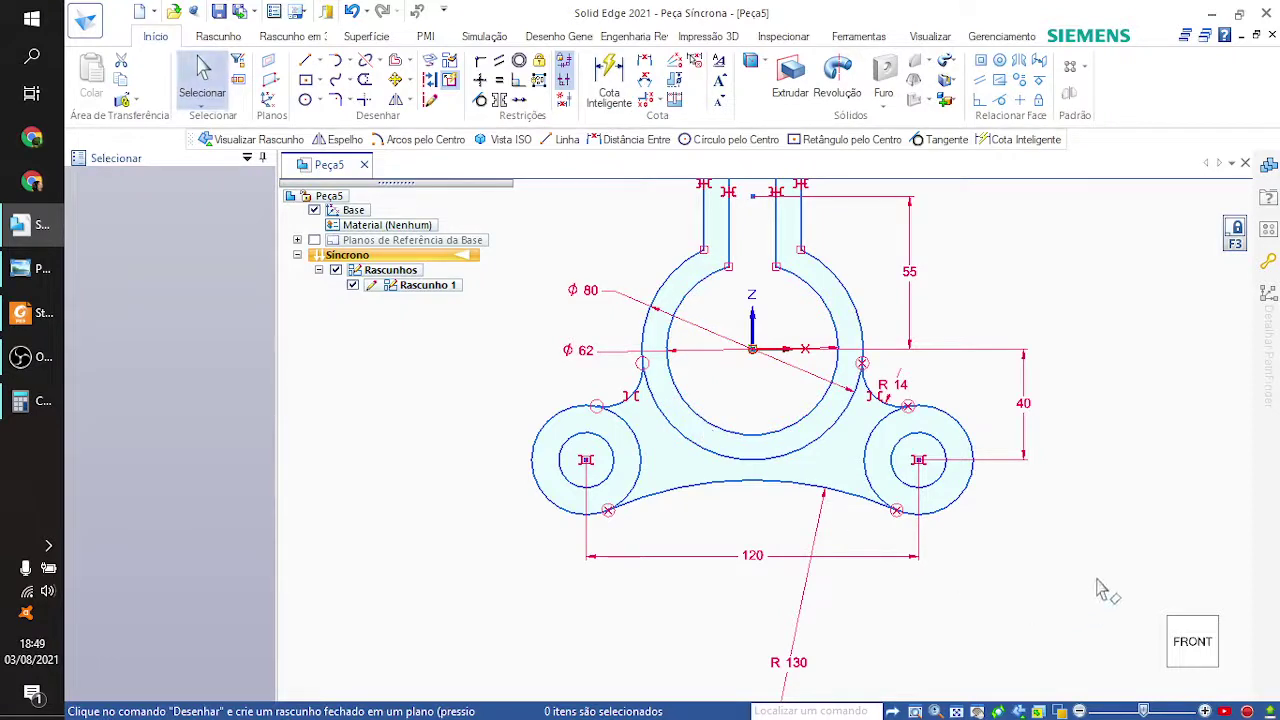
Step: Add a jog to the projection line of the lower arc's R130 dimension
left_click(810, 596)
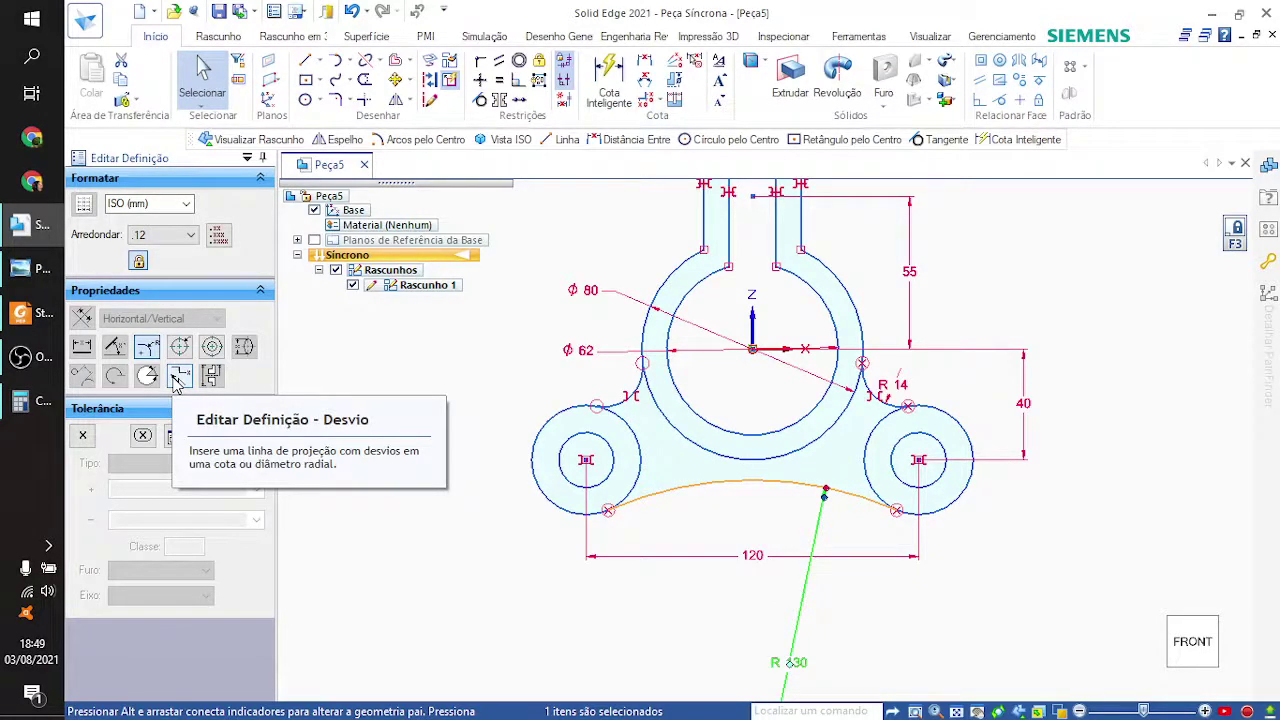
left_click(179, 378)
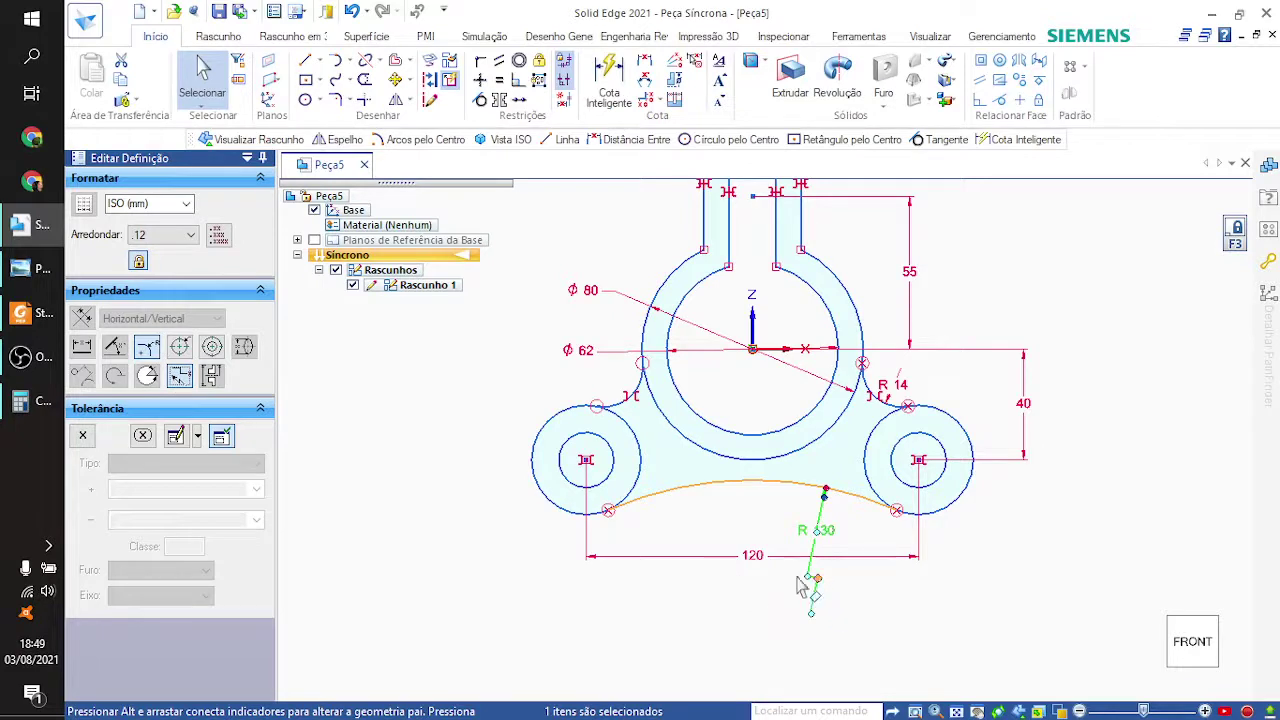
left_click(908, 614)
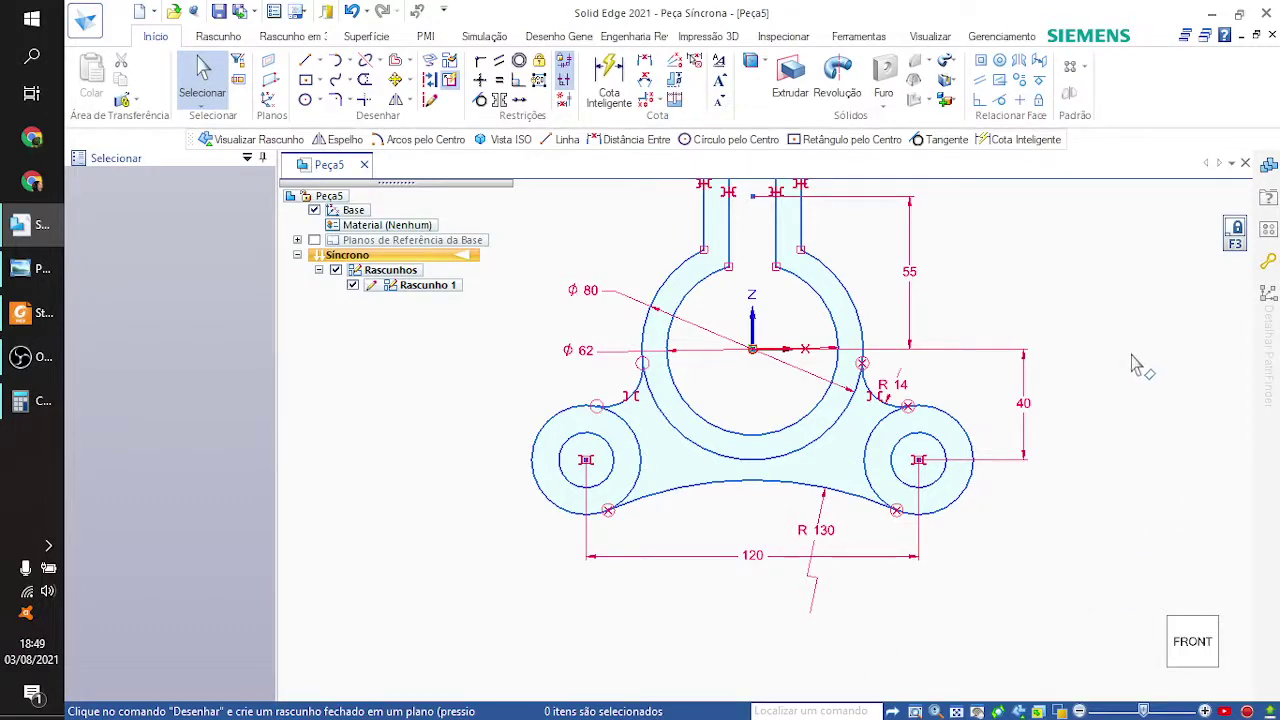
Step: Extrude both lower ear regions and the web region between them symmetrically about the sketch plane, leaving the ear holes open
mouse_move(1140, 368)
middle_mouse_down()
mouse_move(1091, 429)
mouse_move(1098, 454)
mouse_move(1114, 421)
middle_mouse_up()
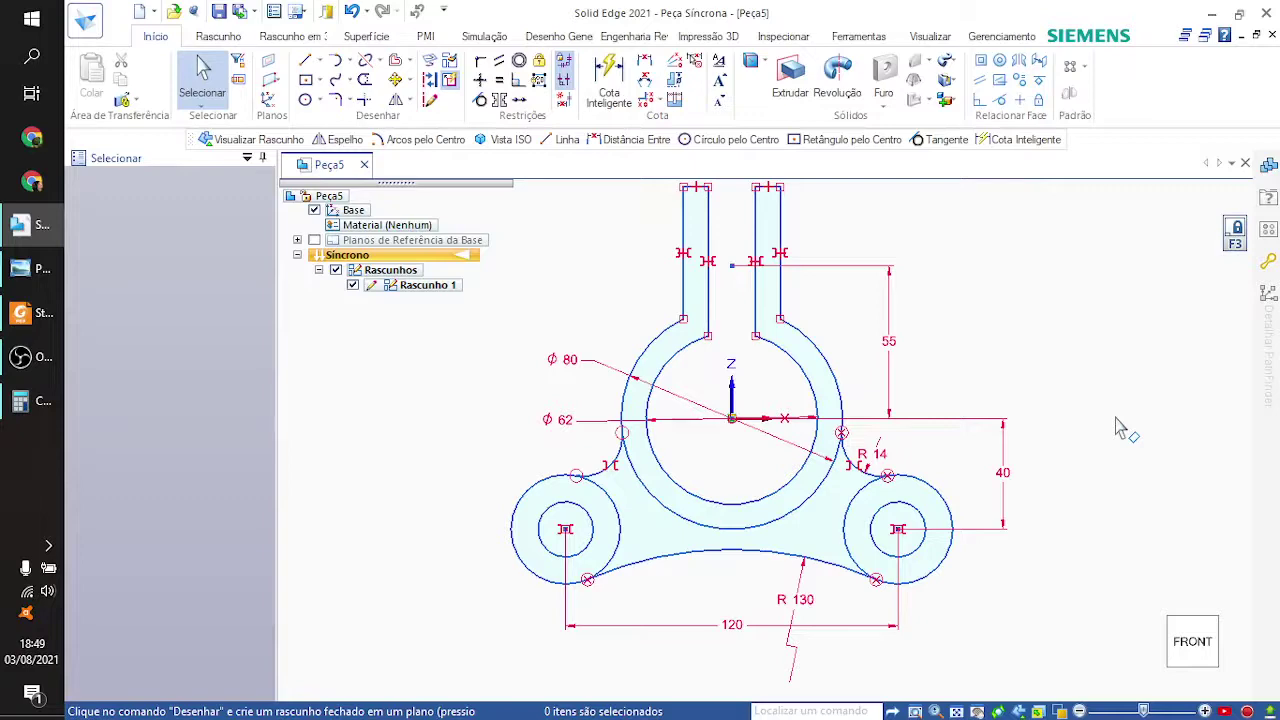
key("ctrl+i")
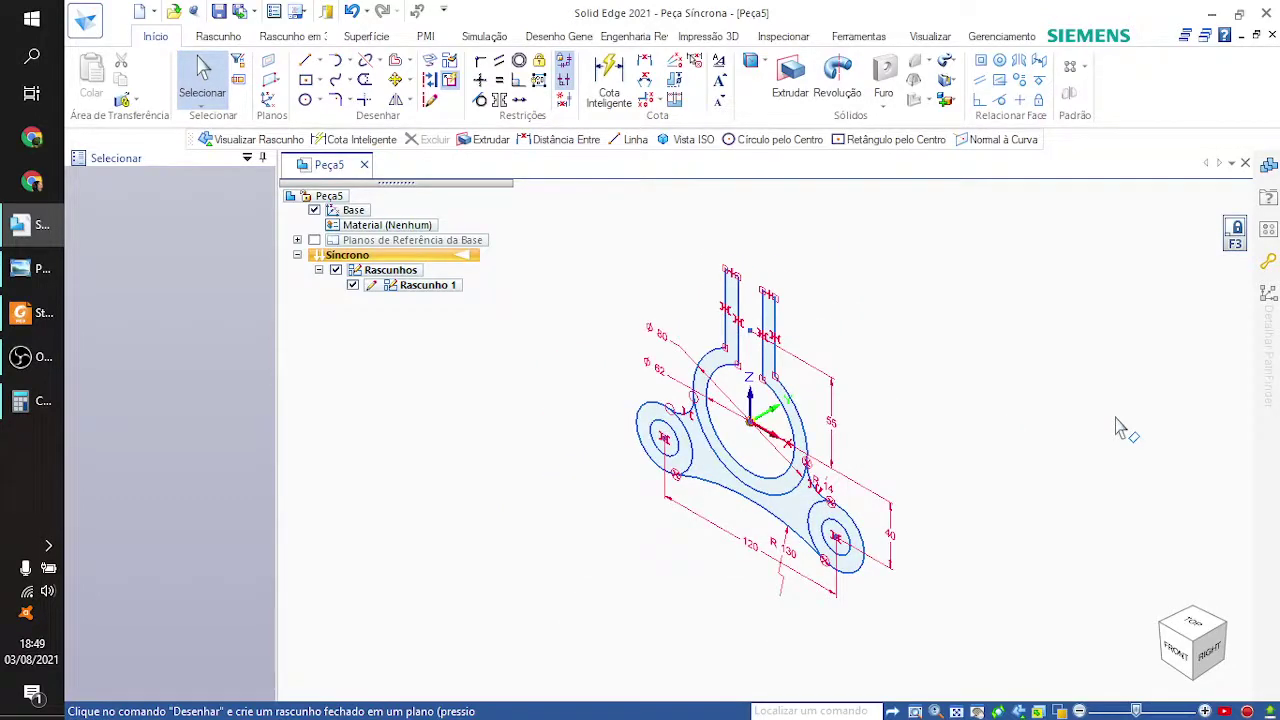
key("ctrl+f")
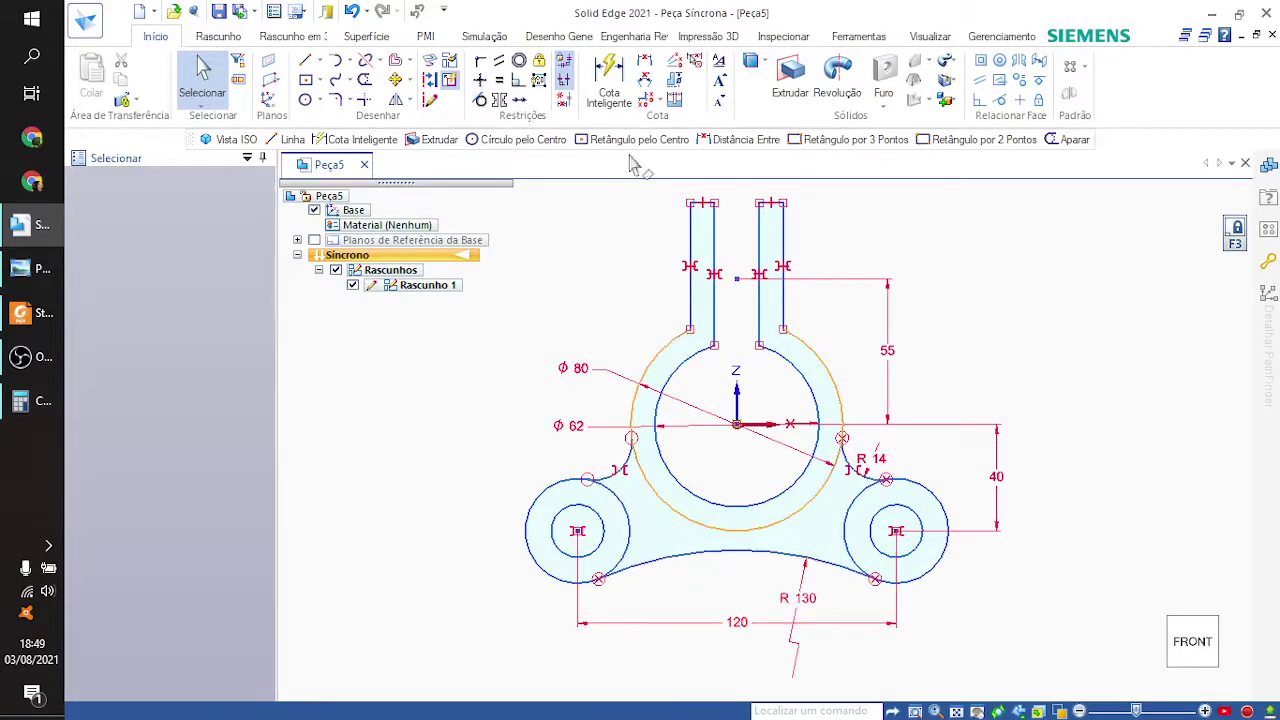
left_click(205, 80)
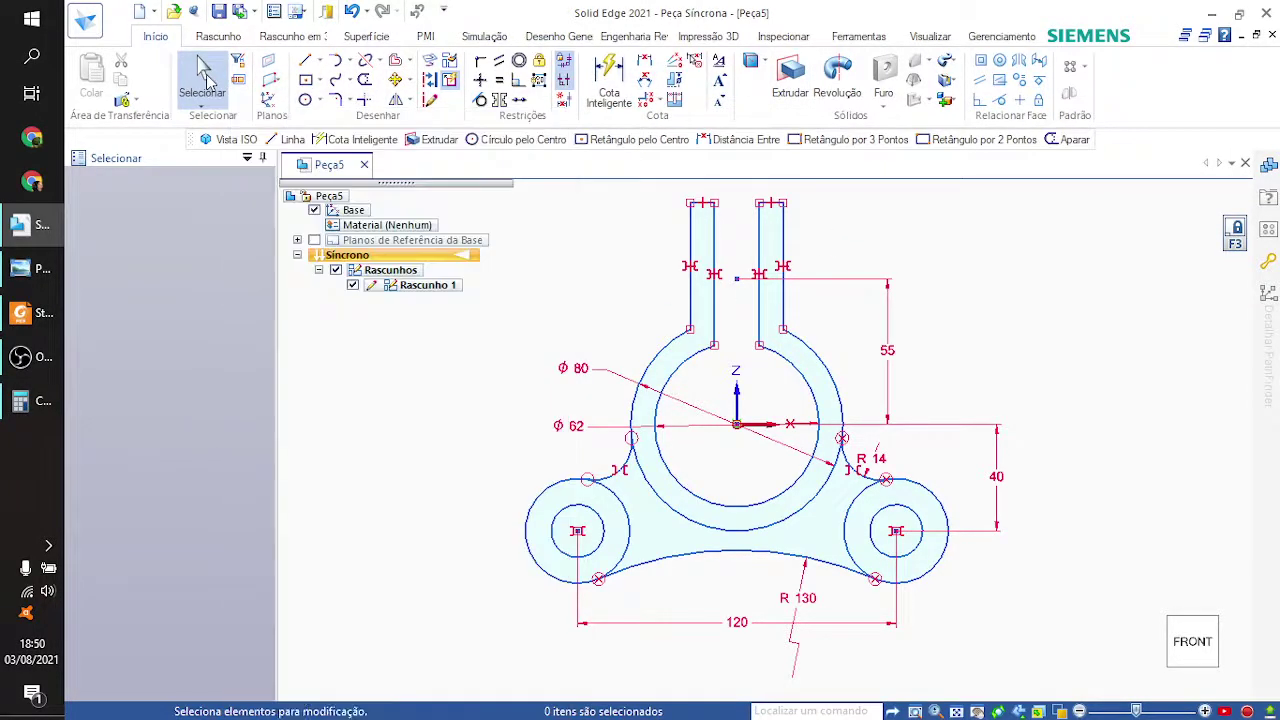
left_click(563, 500)
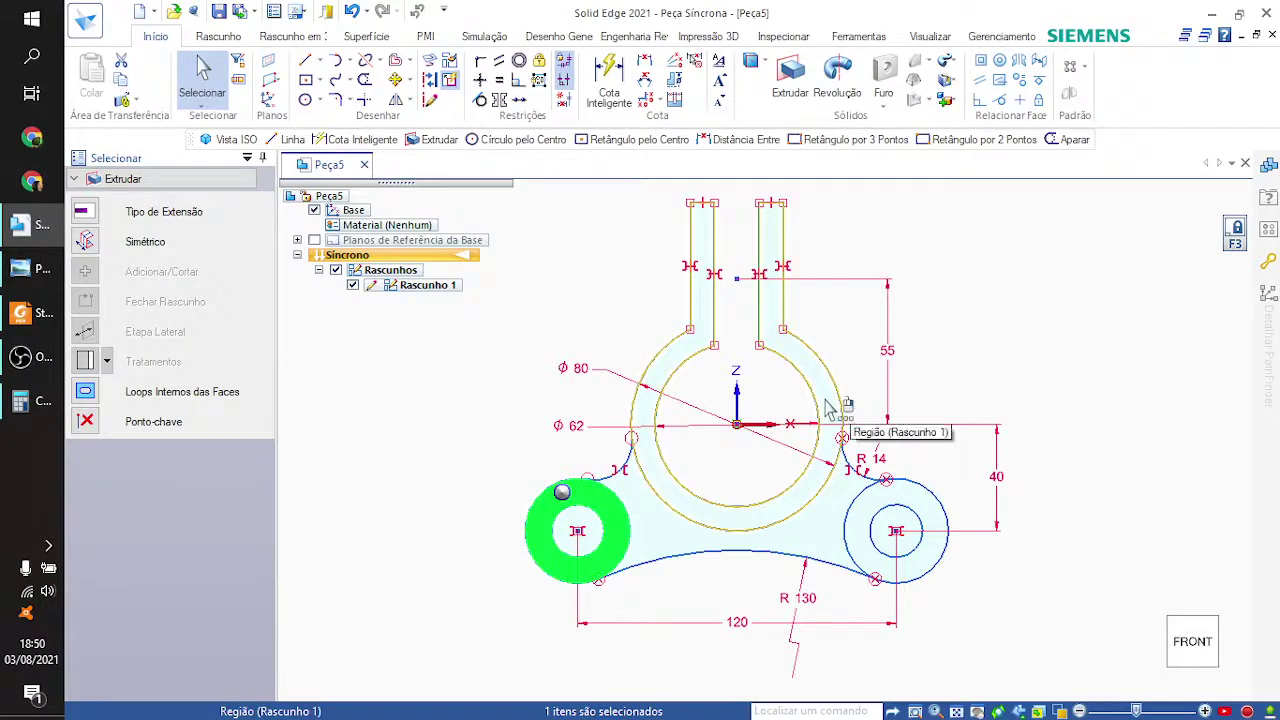
key("alt+Tab")
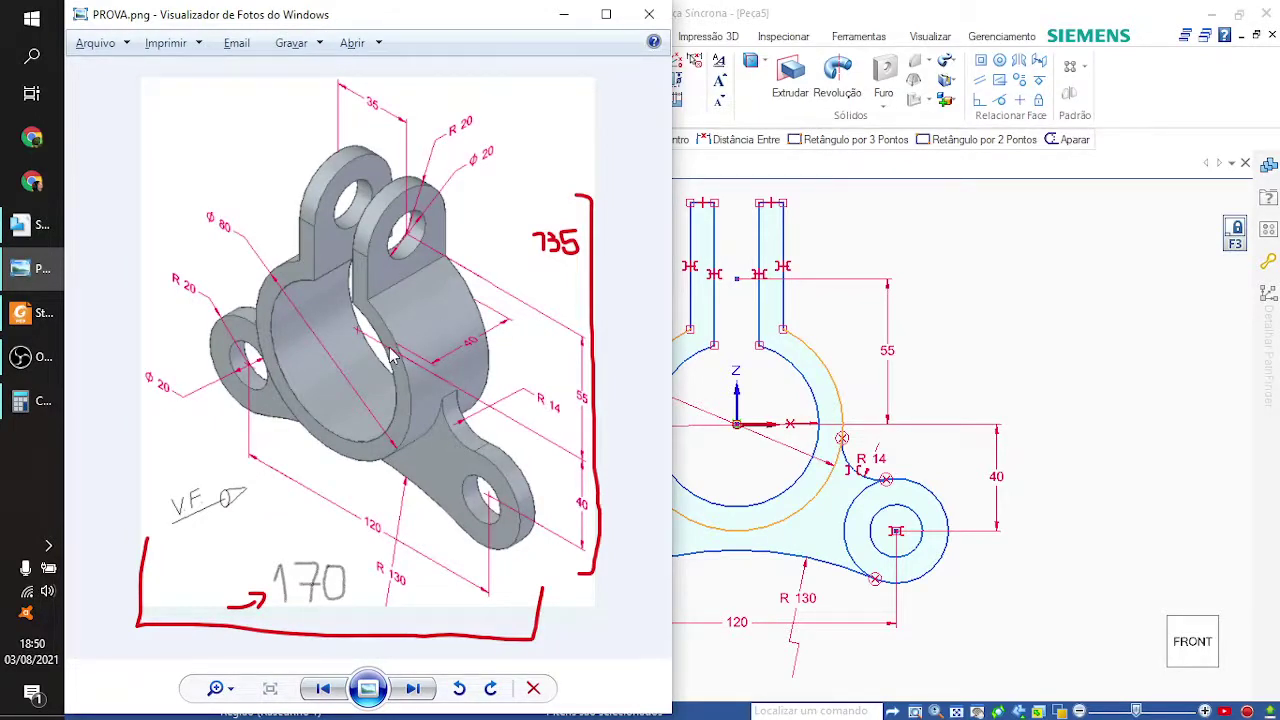
key("alt+Tab")
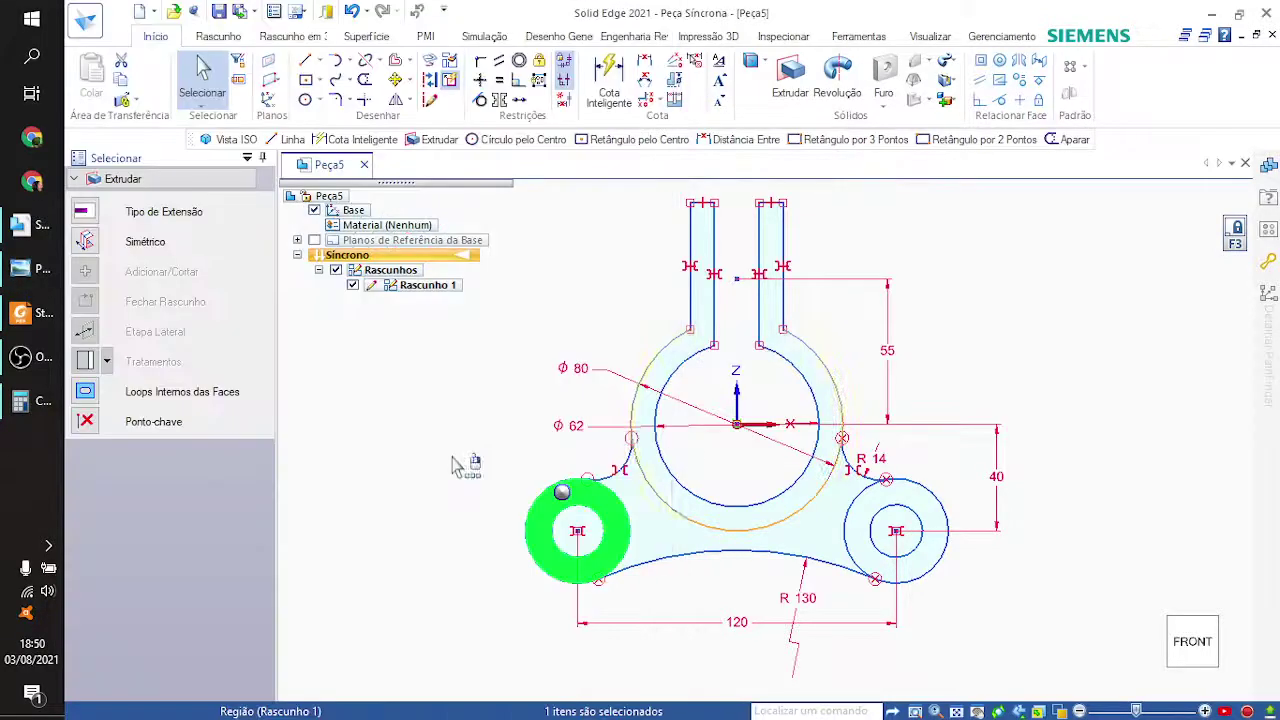
left_click(648, 526)
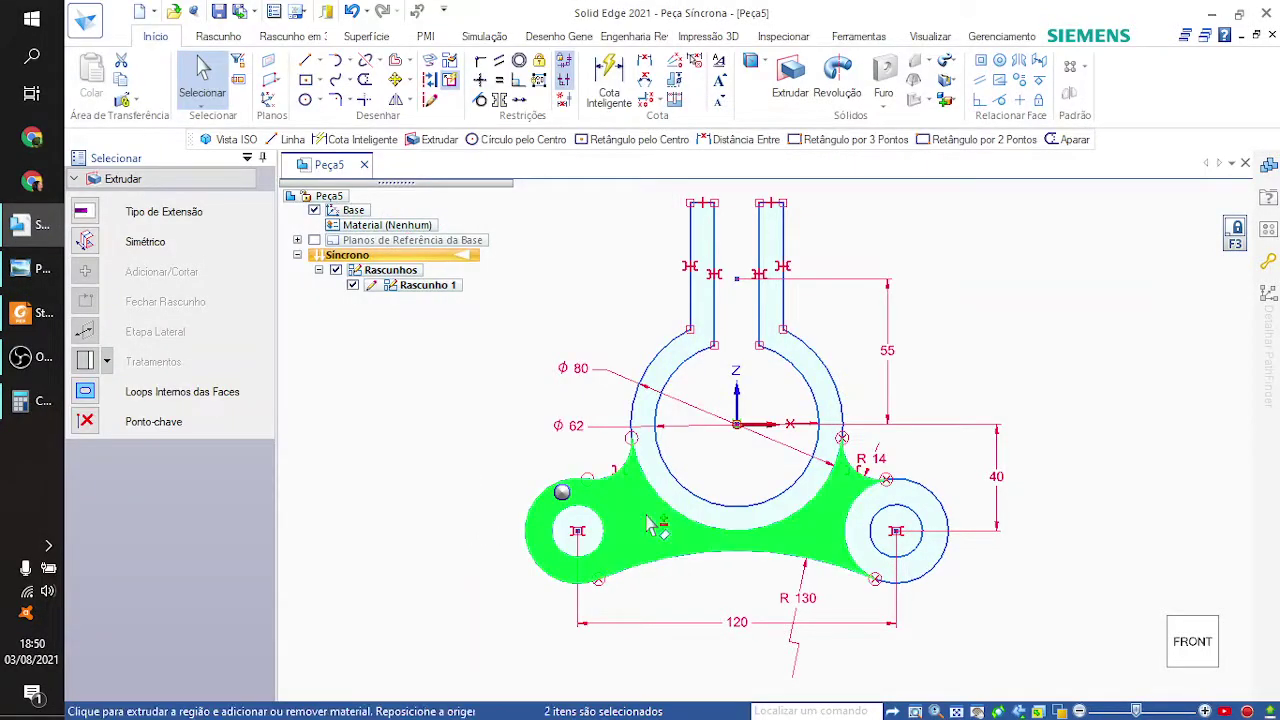
left_click(862, 543)
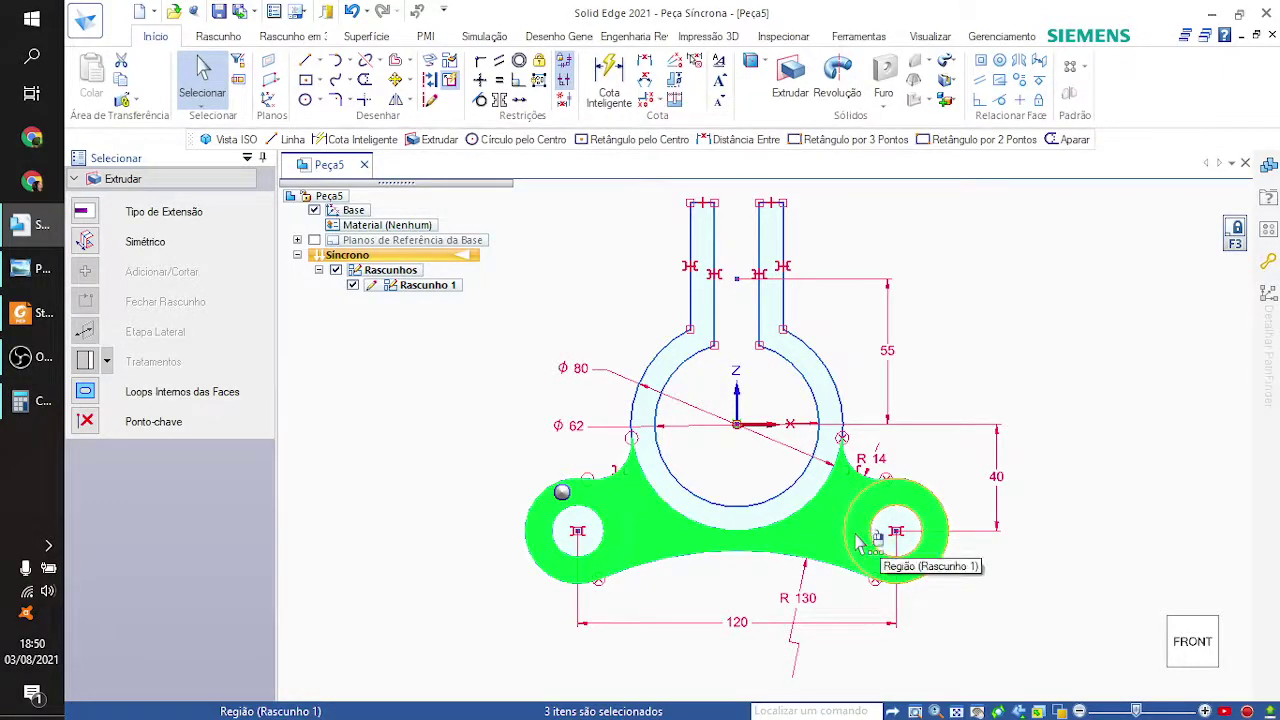
key("ctrl+i")
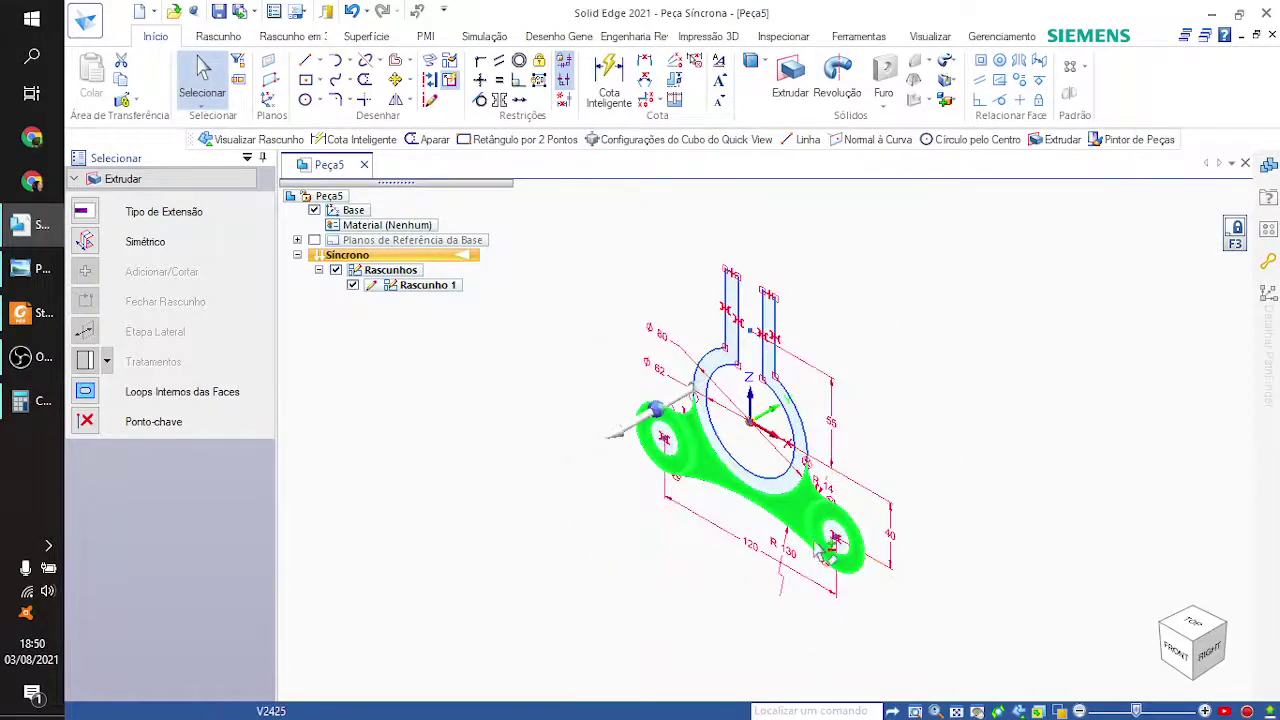
left_click(634, 427)
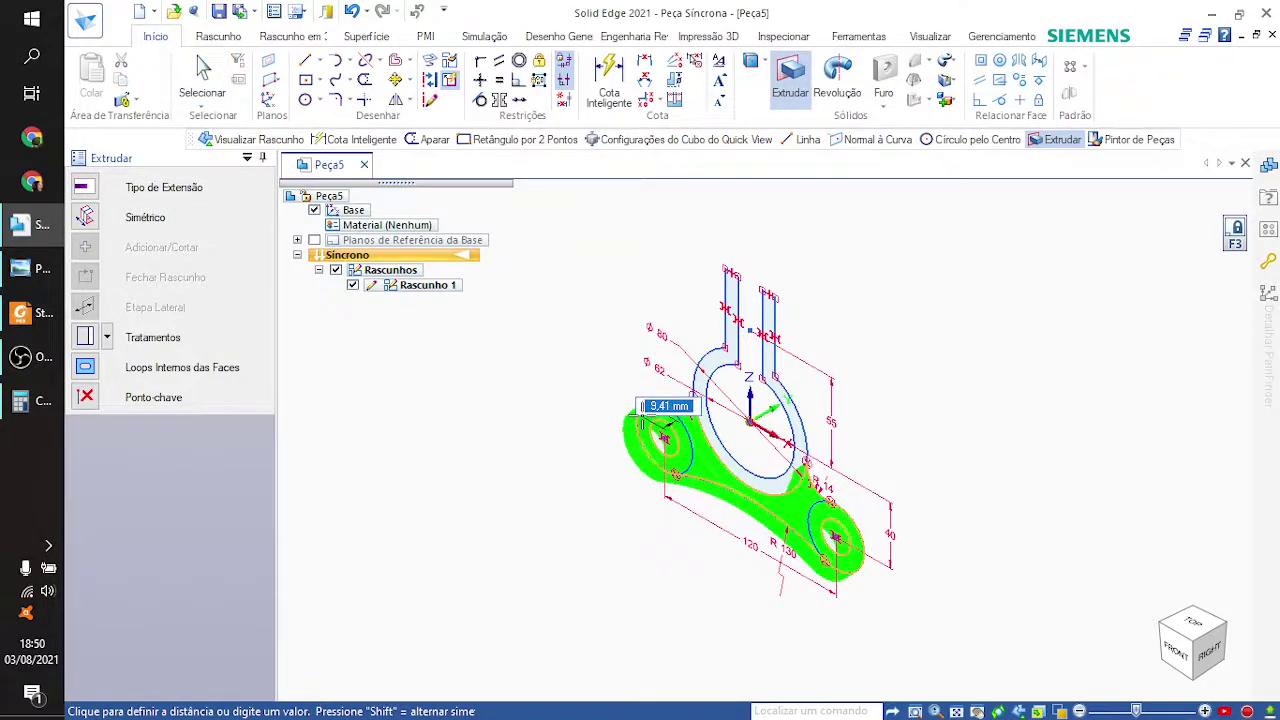
left_click(86, 219)
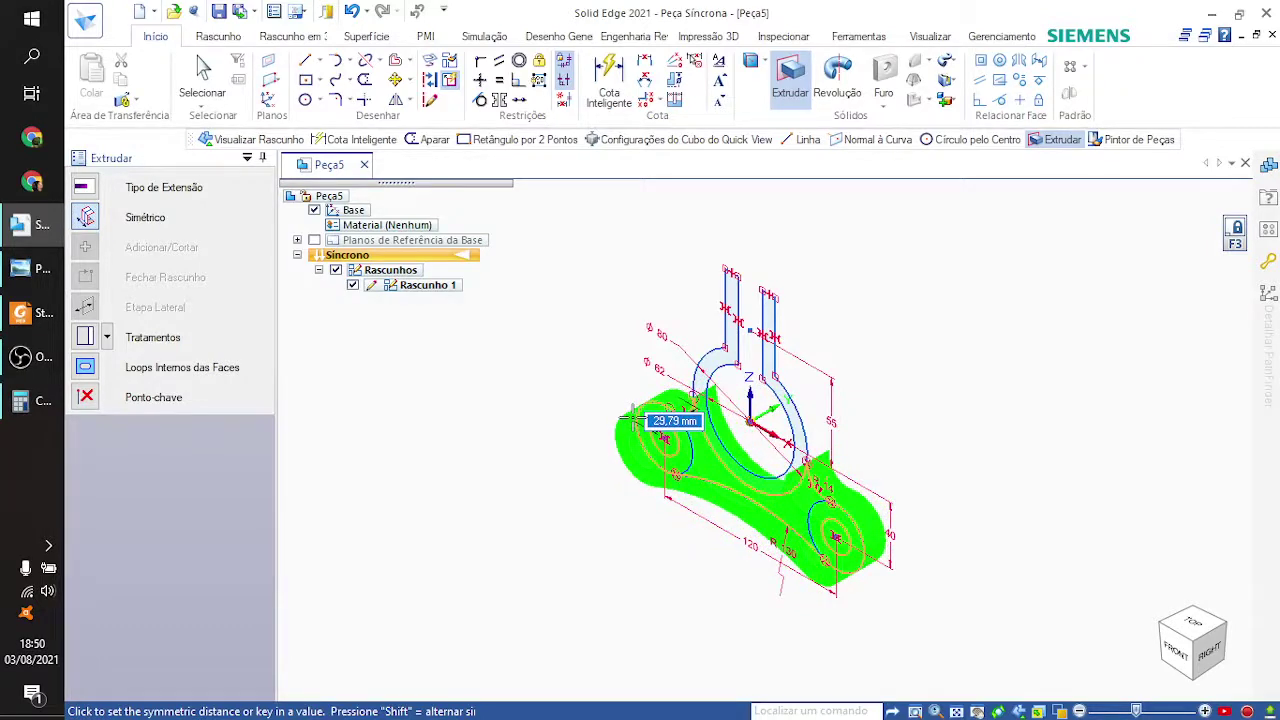
key("BackSpace")
type("20")
key("Return")
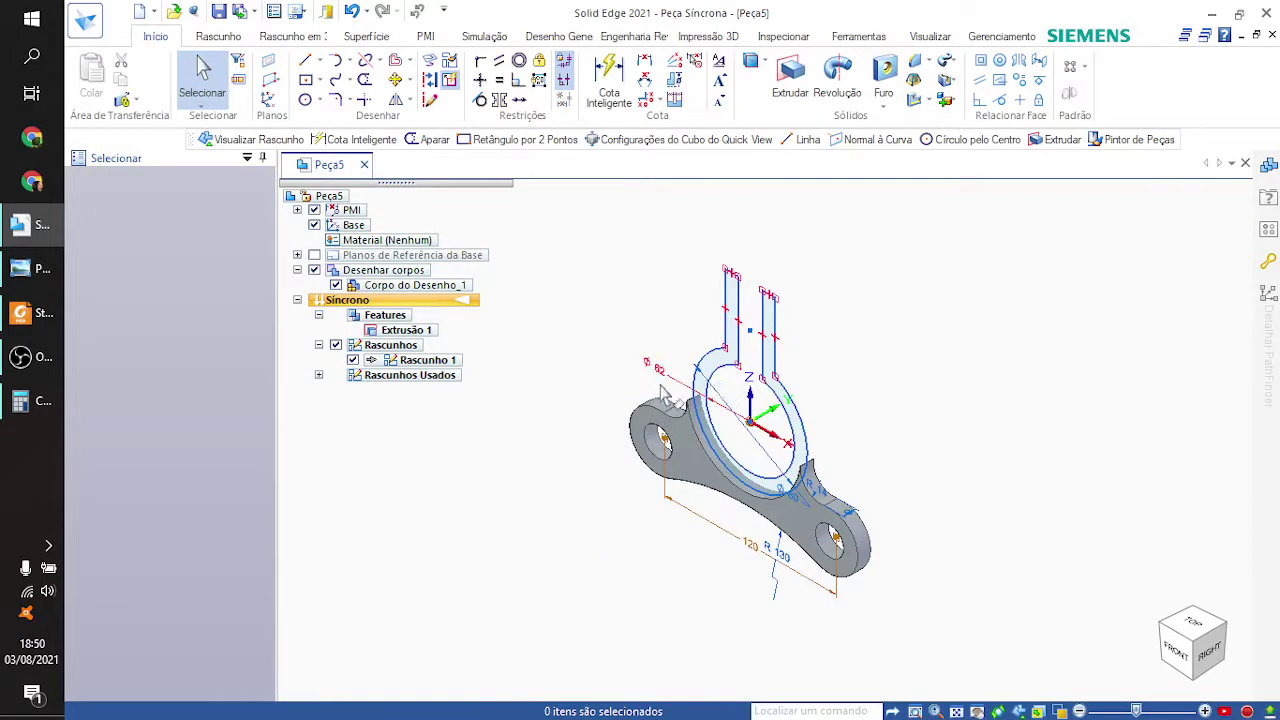
Step: Compare the extruded ear plate with the PROVA.png reference and inspect its thickness from the top view
key("alt+Tab")
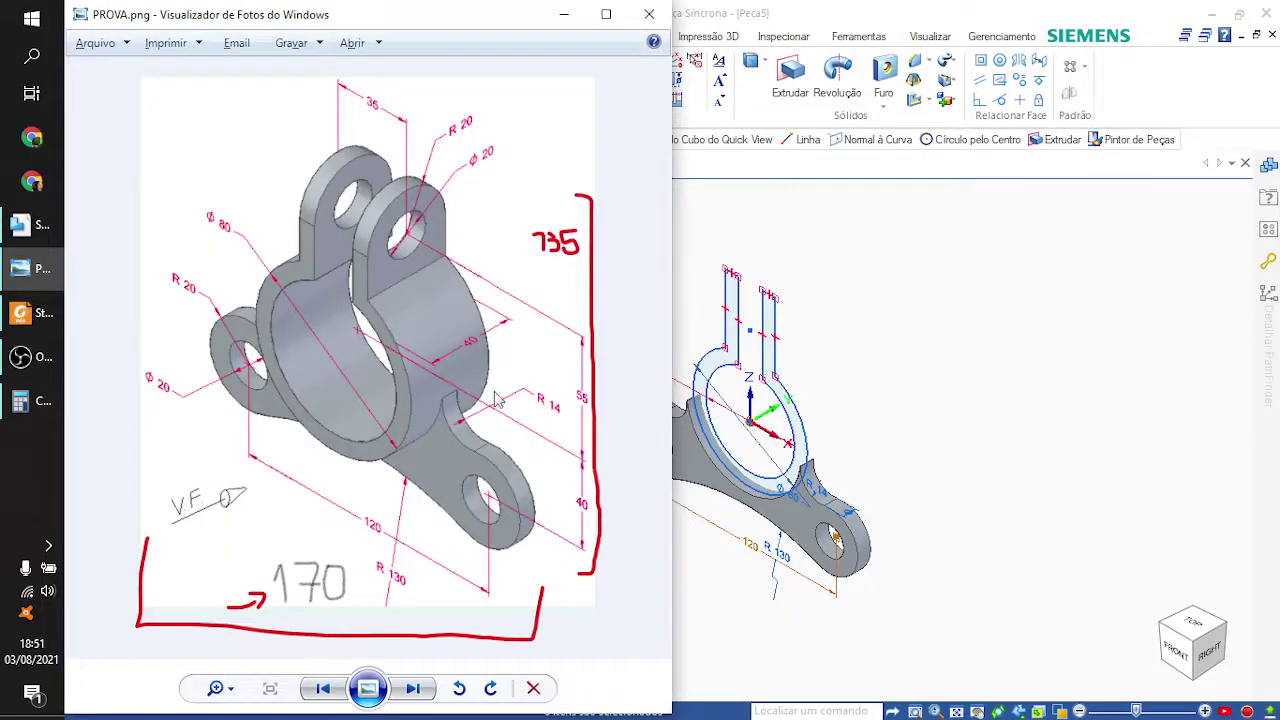
key("alt+Tab")
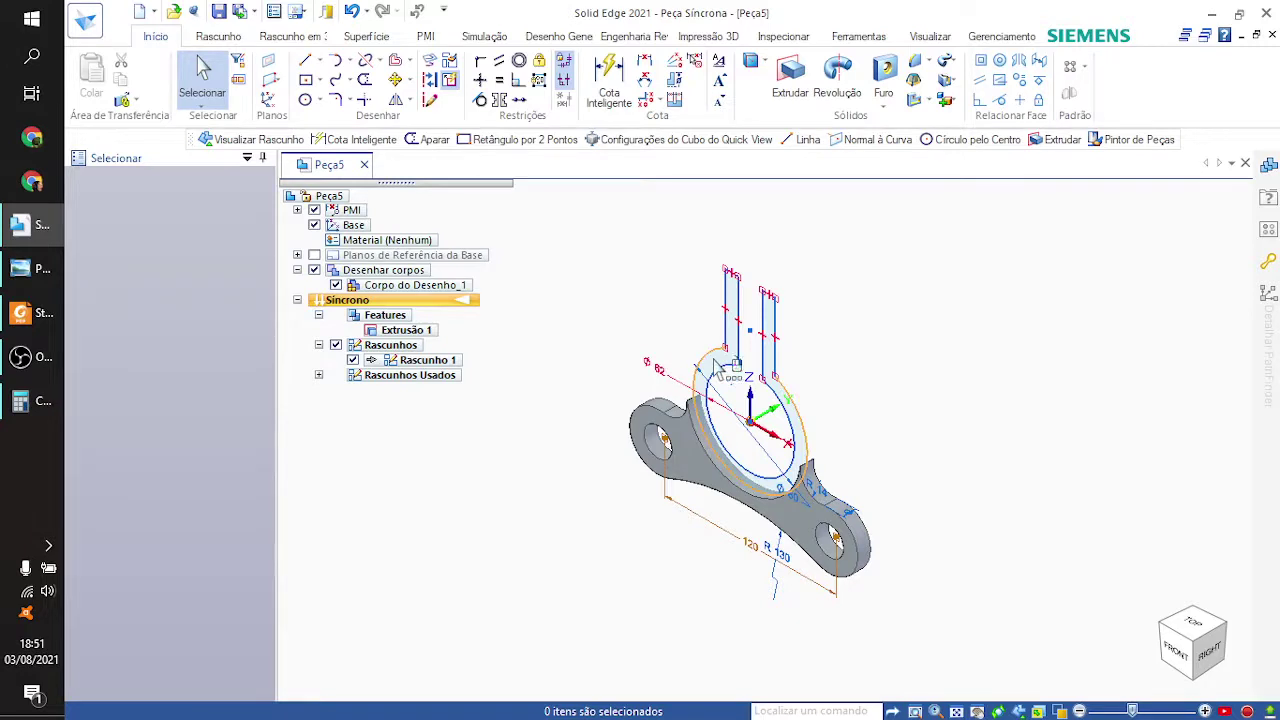
key("F3")
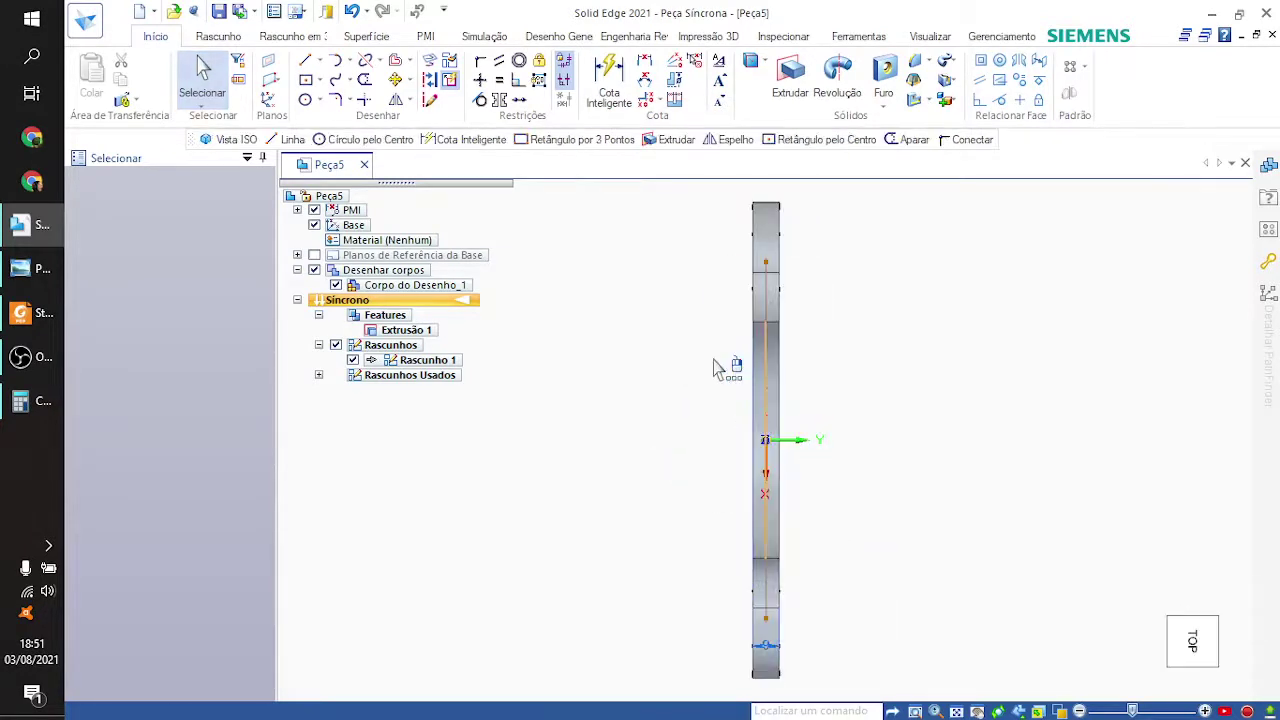
key("ctrl+i")
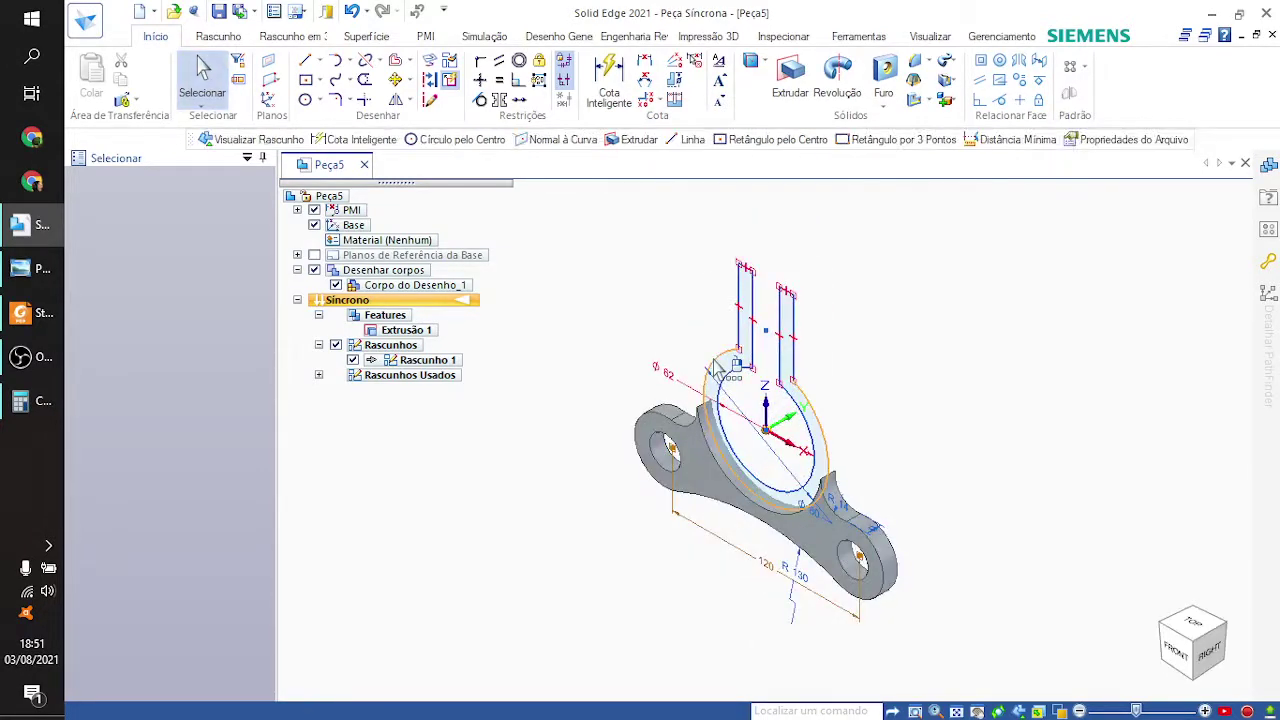
Step: Extrude the ring region with its two upright lugs symmetrically about the sketch plane by 40 mm
middle_click_drag(890, 400, 970, 364)
key("ctrl+f")
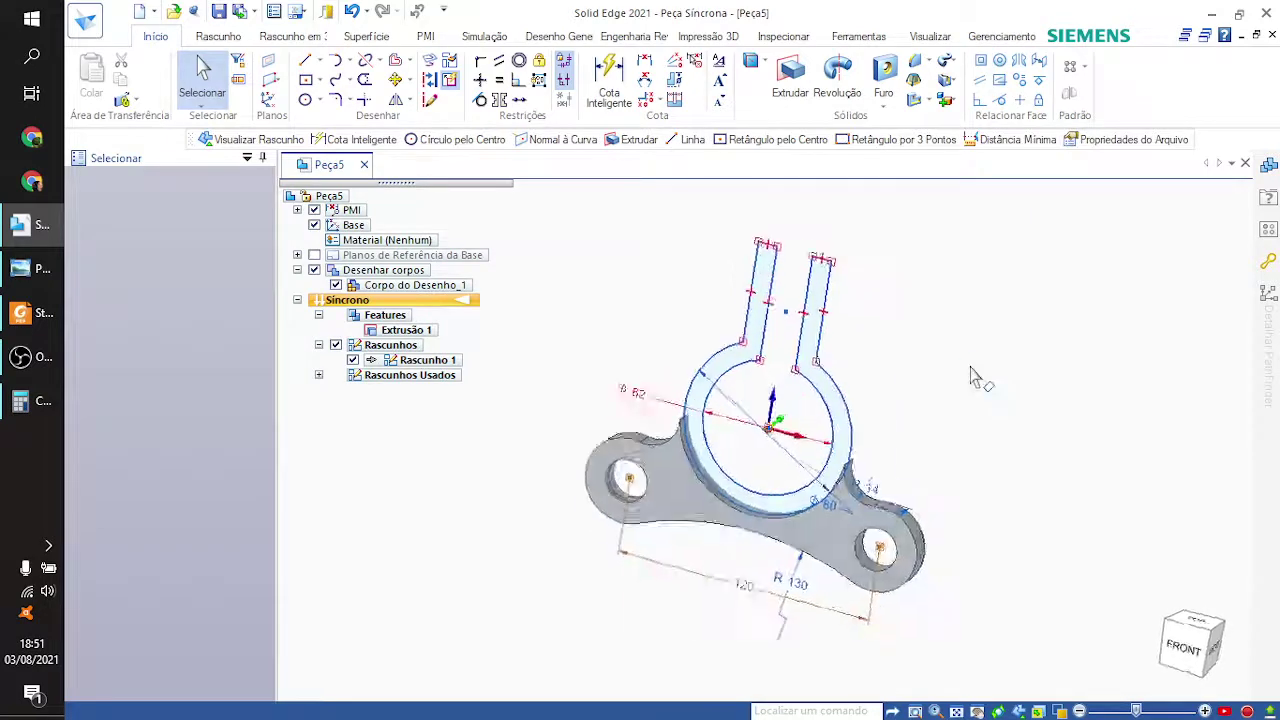
left_click(203, 80)
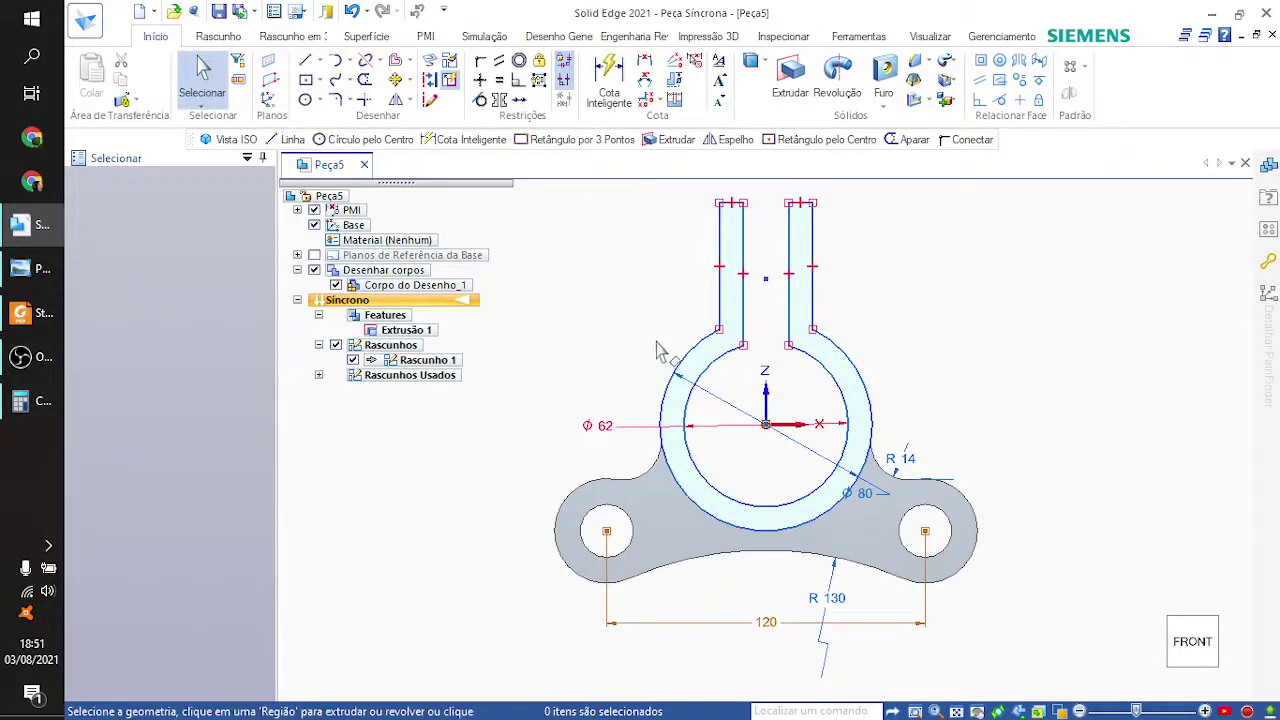
left_click(721, 348)
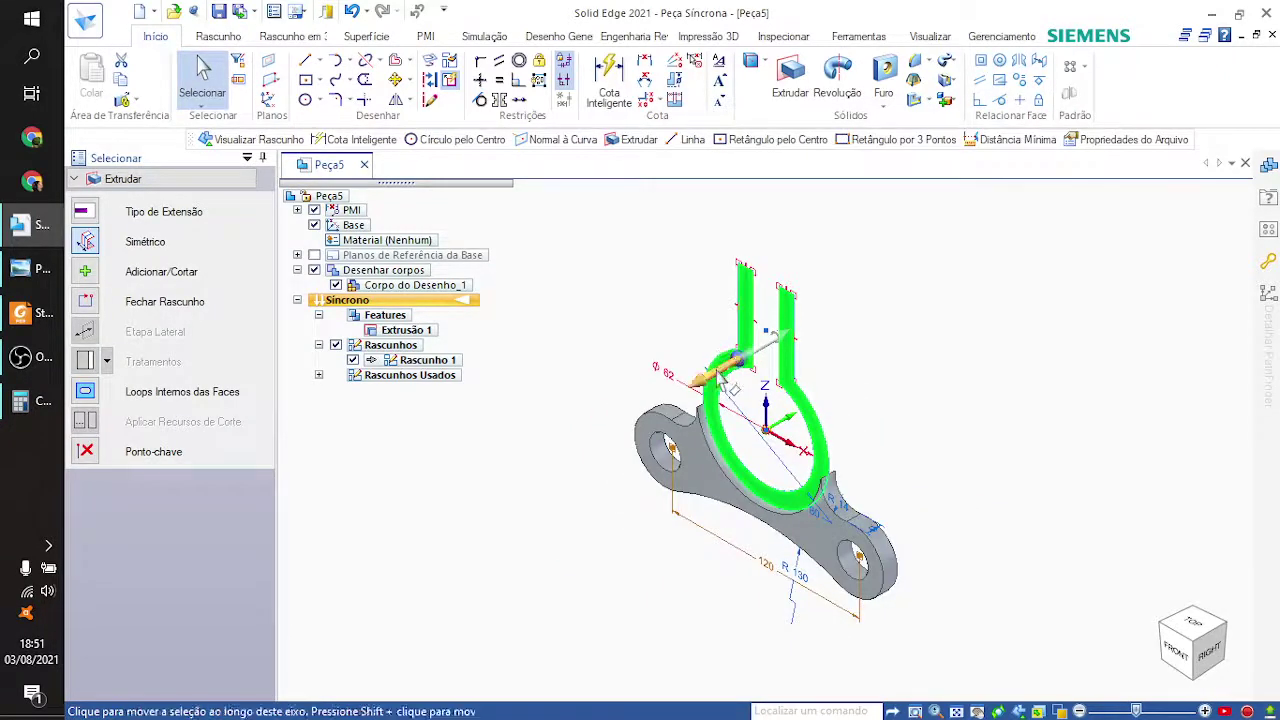
left_click(733, 357)
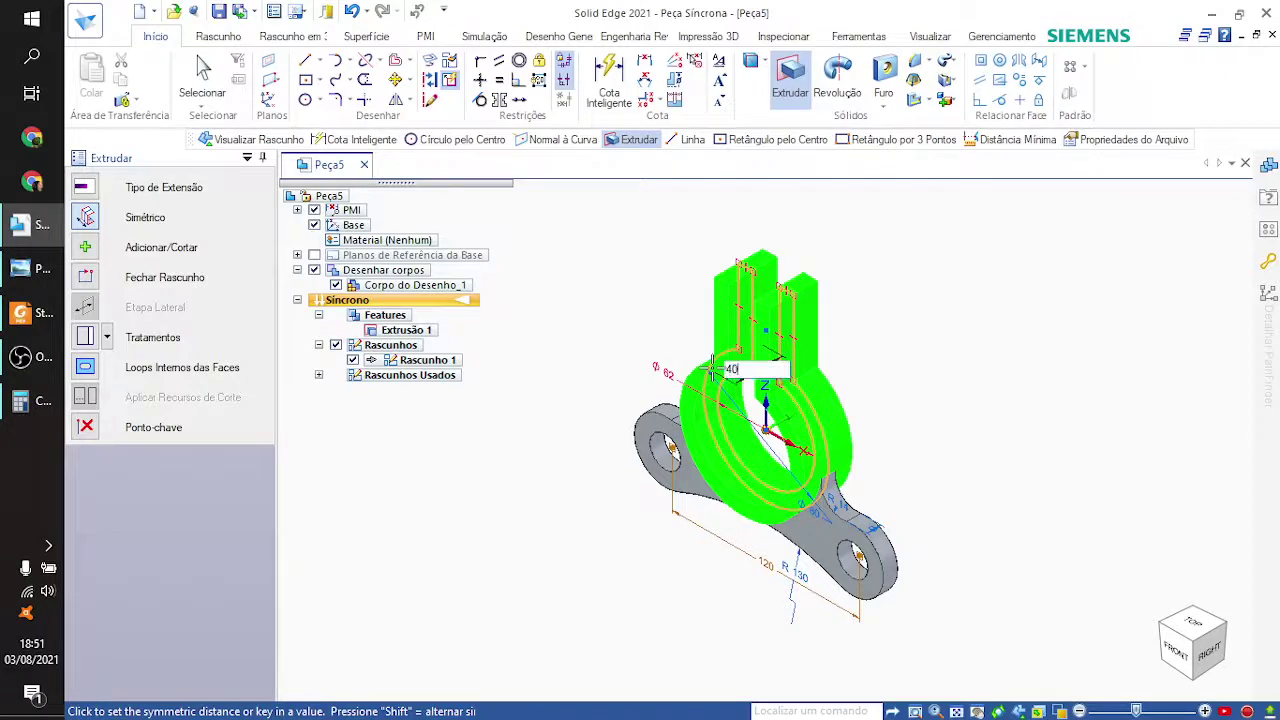
left_click(714, 372)
key("Escape")
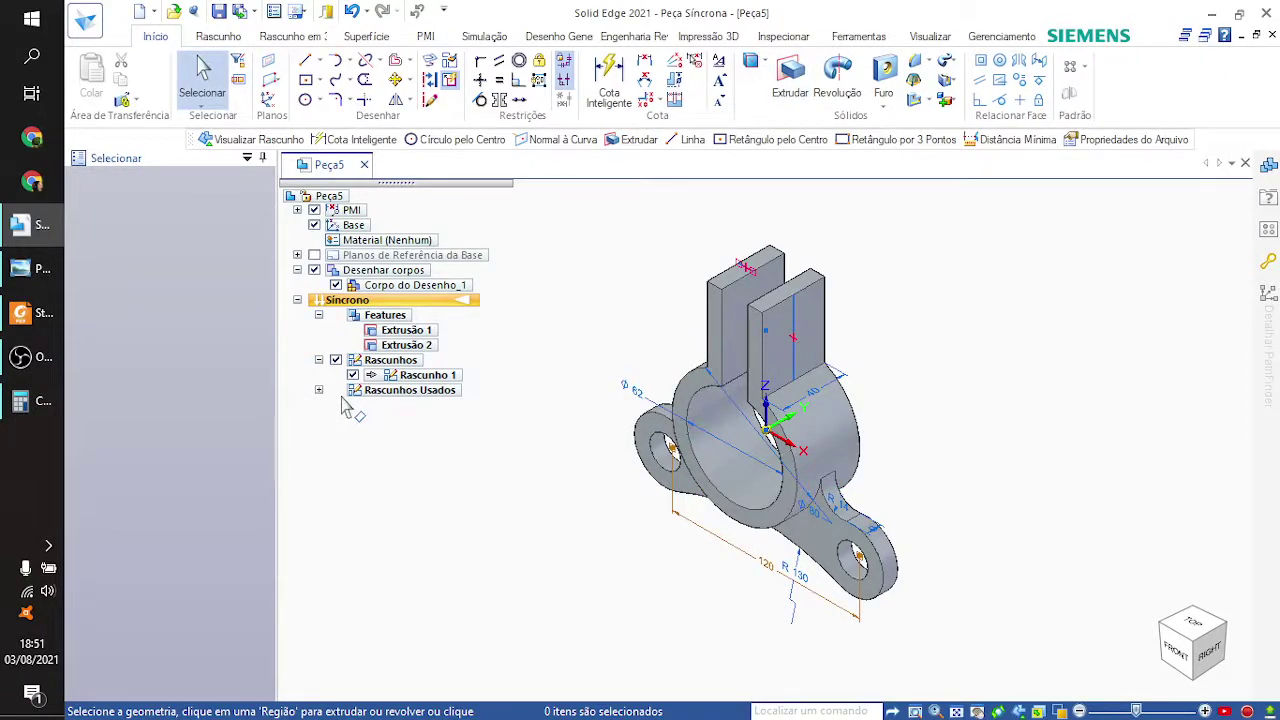
Step: Check the upper lugs in PROVA.png and lock the sketch plane to the right lug's outer face for a centre-point circle
key("alt+Tab")
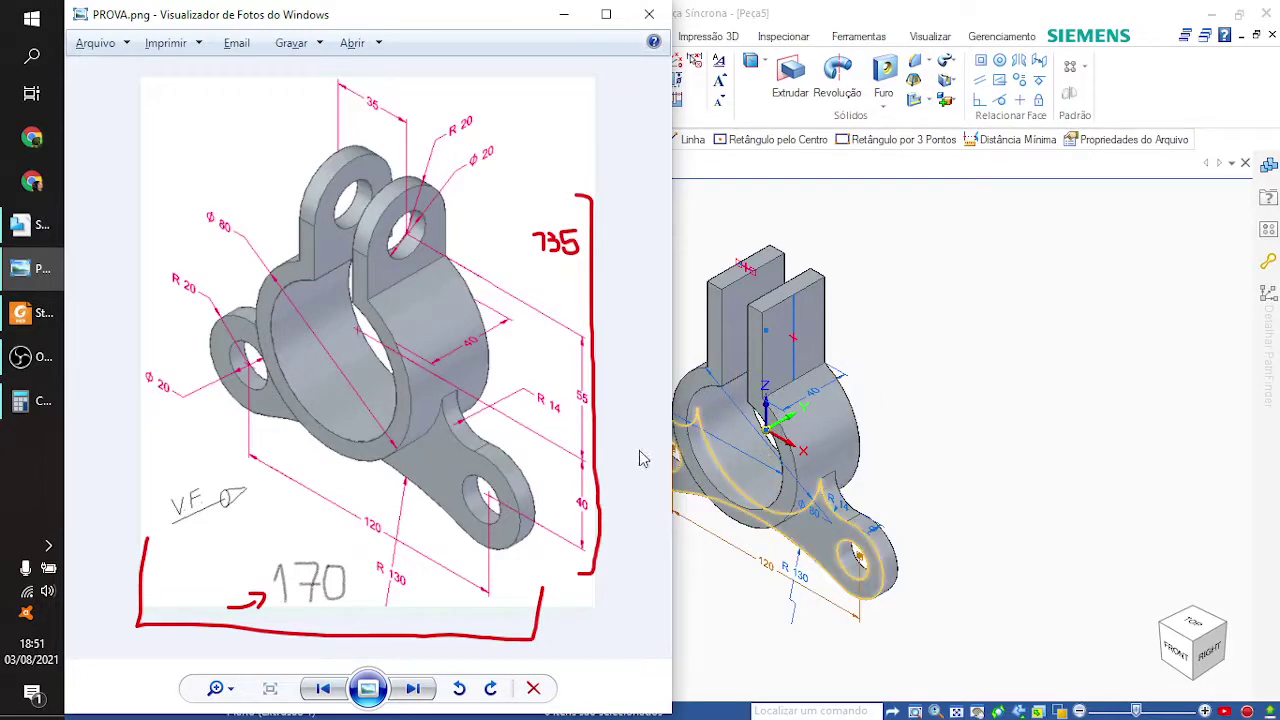
key("alt+Tab")
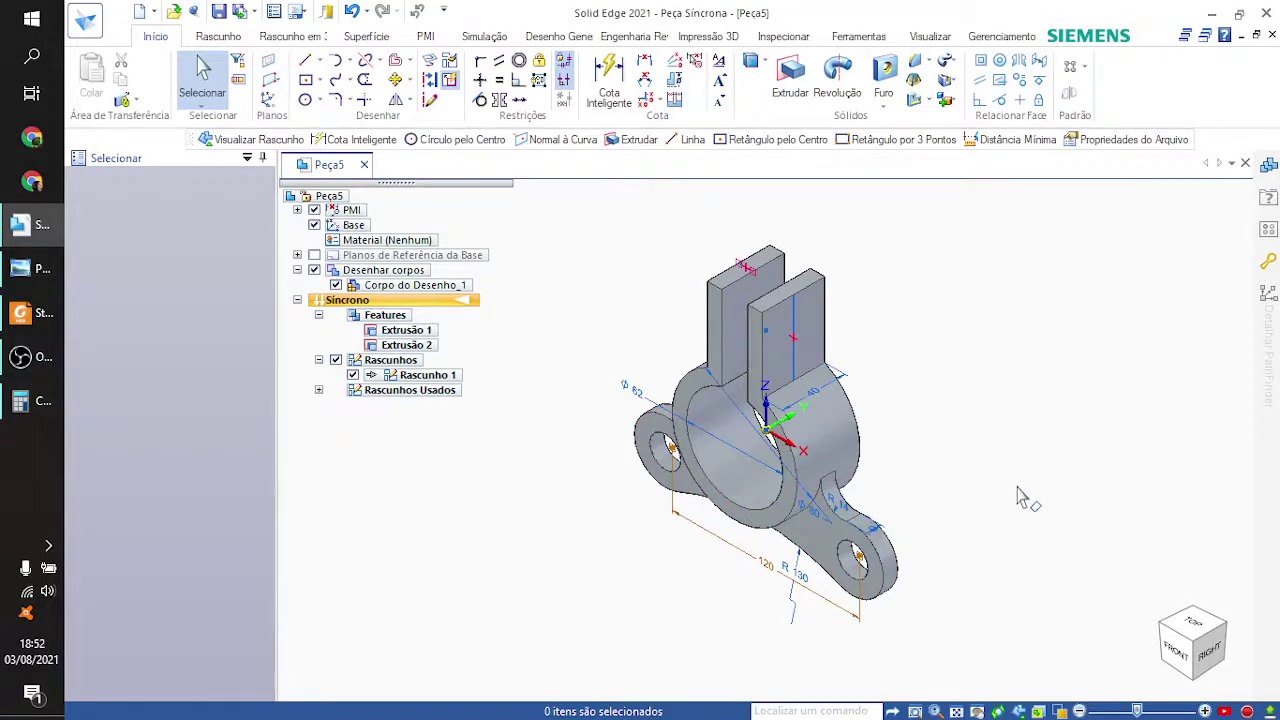
middle_click_drag(1020, 495, 866, 434)
key("ctrl+r")
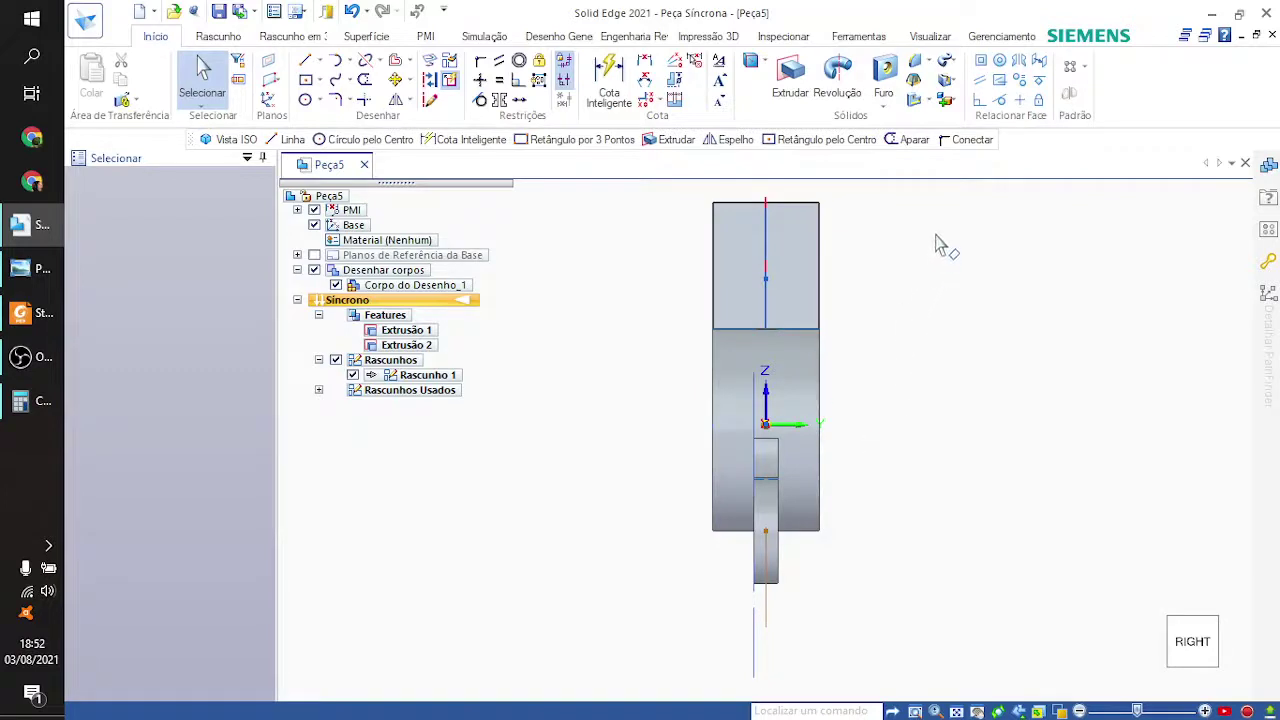
middle_click_drag(883, 213, 958, 305, "shift")
scroll(931, 386, "up", 5)
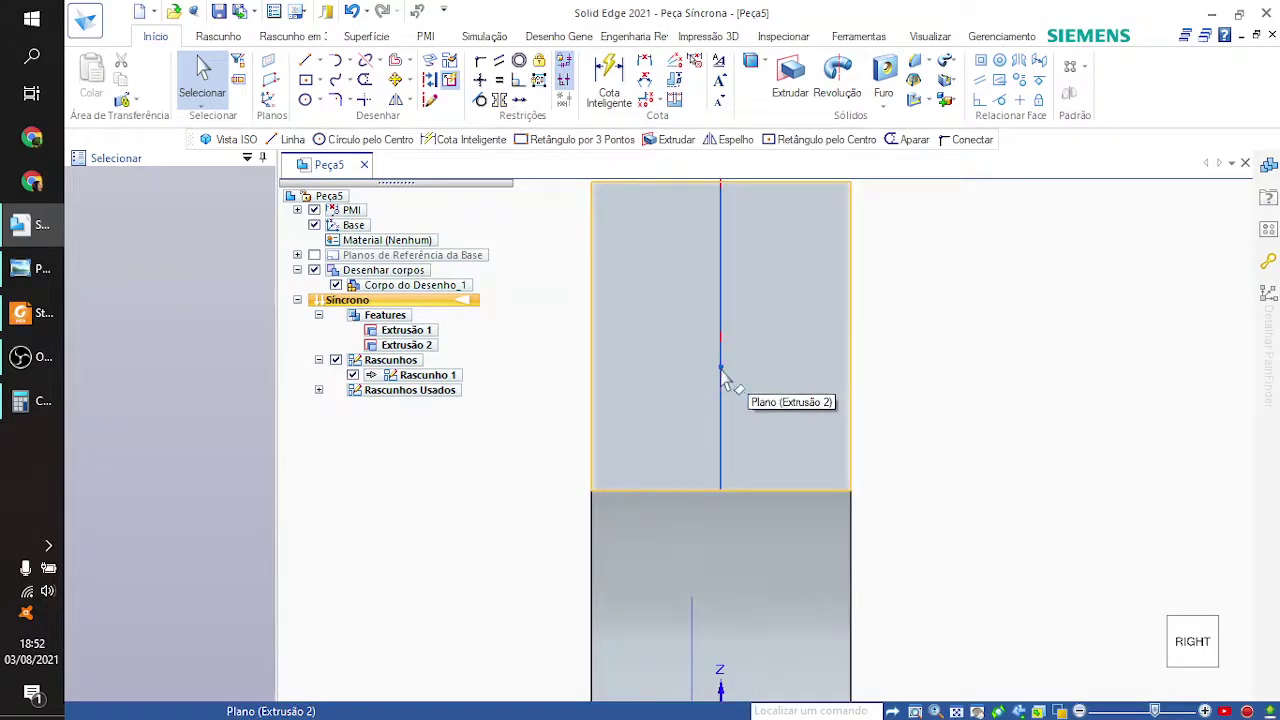
left_click(305, 101)
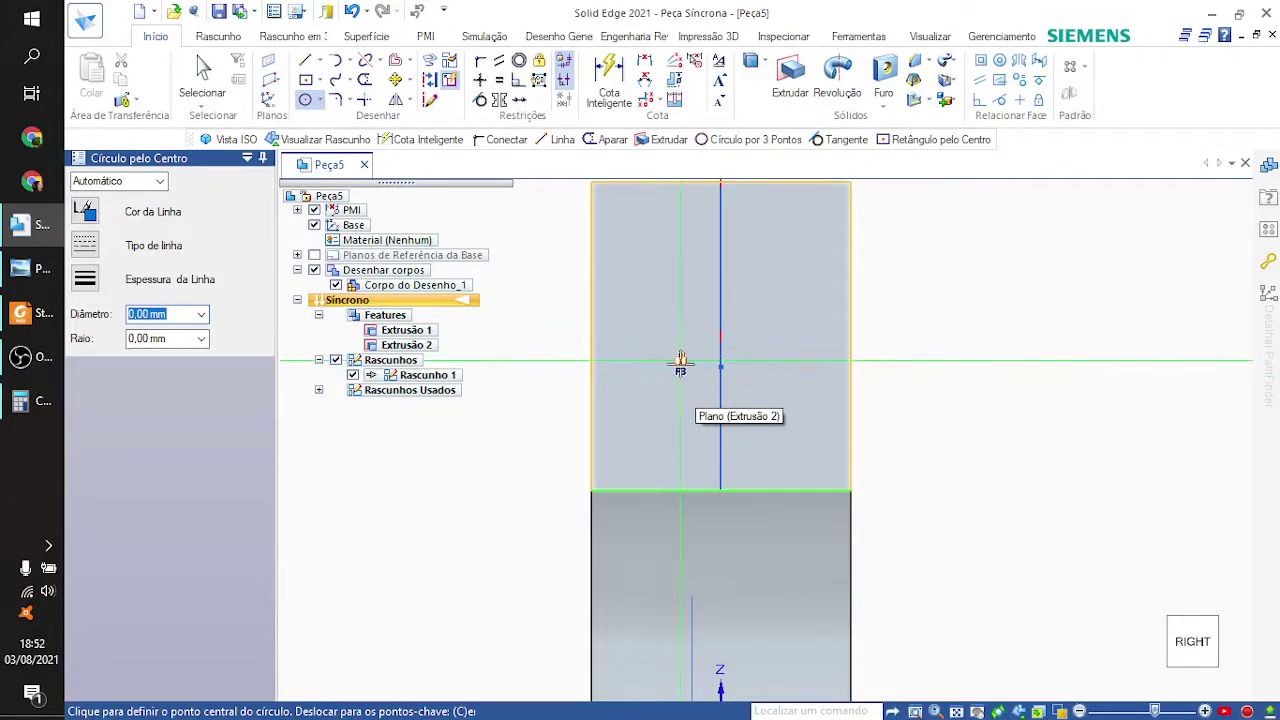
key("F3")
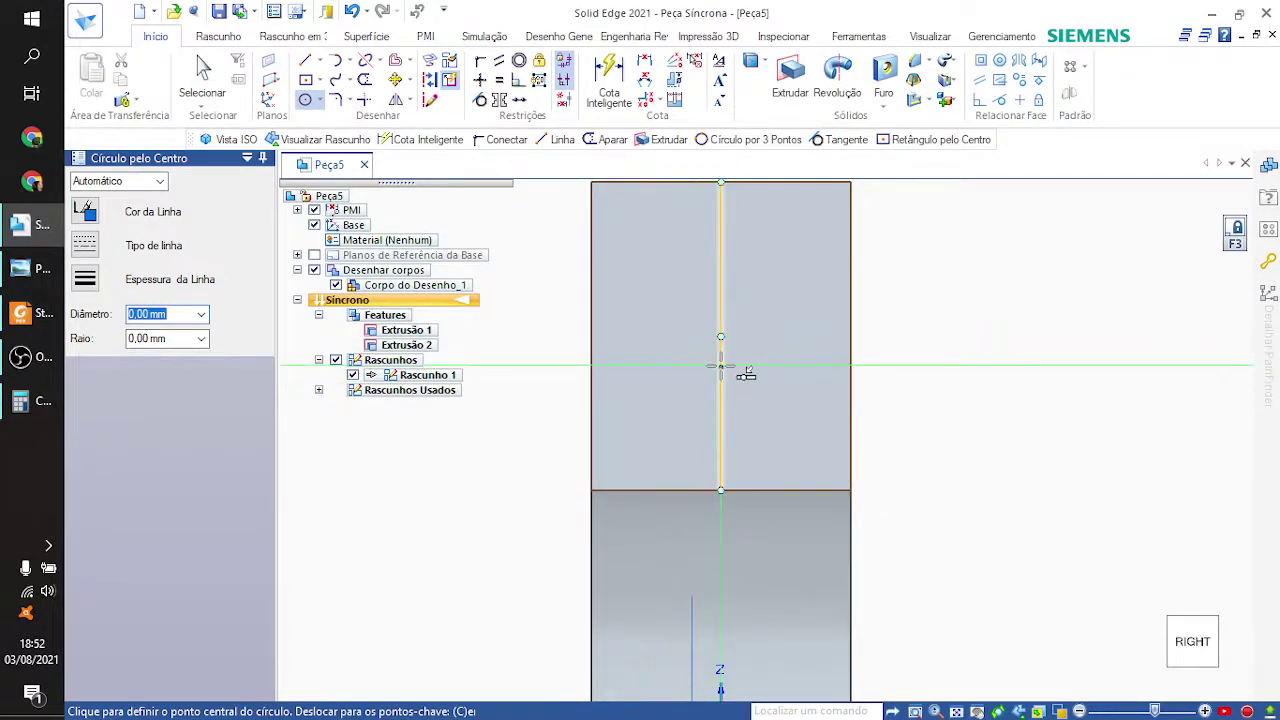
Step: Try to draw a circle centred on the vertical midline of the right lug's outer face
middle_click_drag(623, 354, 631, 412)
key("ctrl+r")
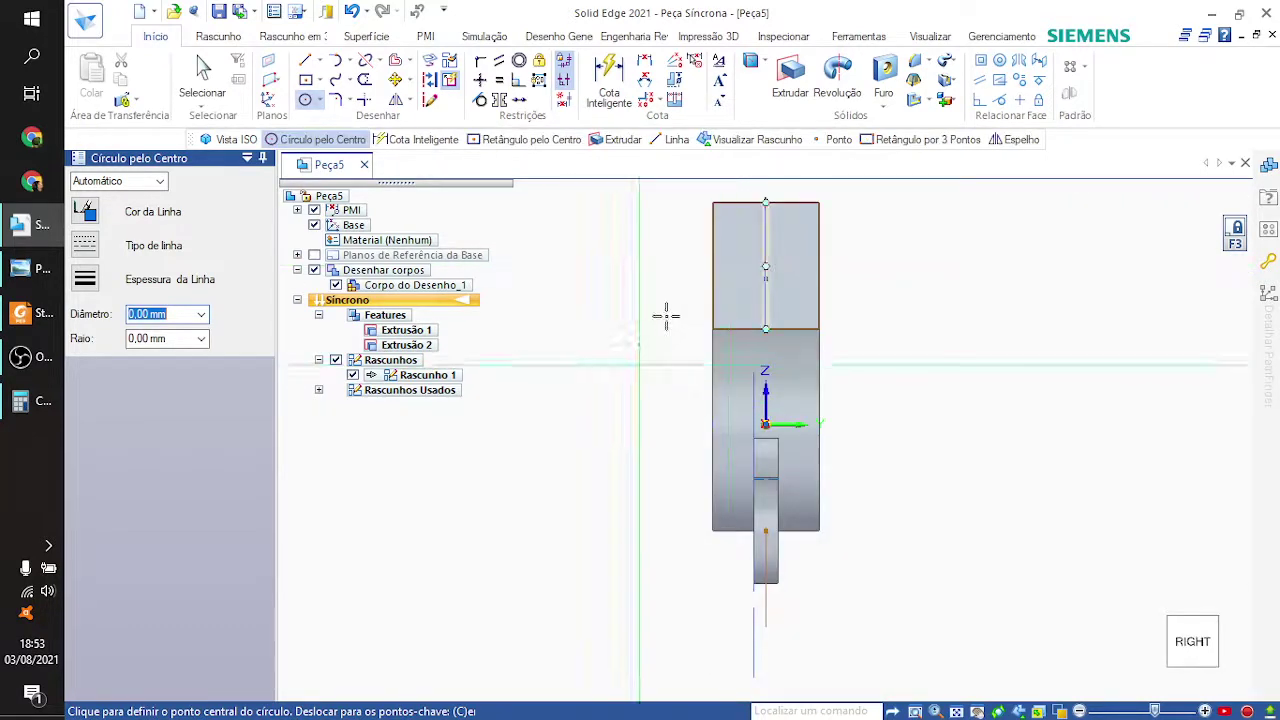
scroll(751, 313, "up", 4)
scroll(789, 286, "down", 2)
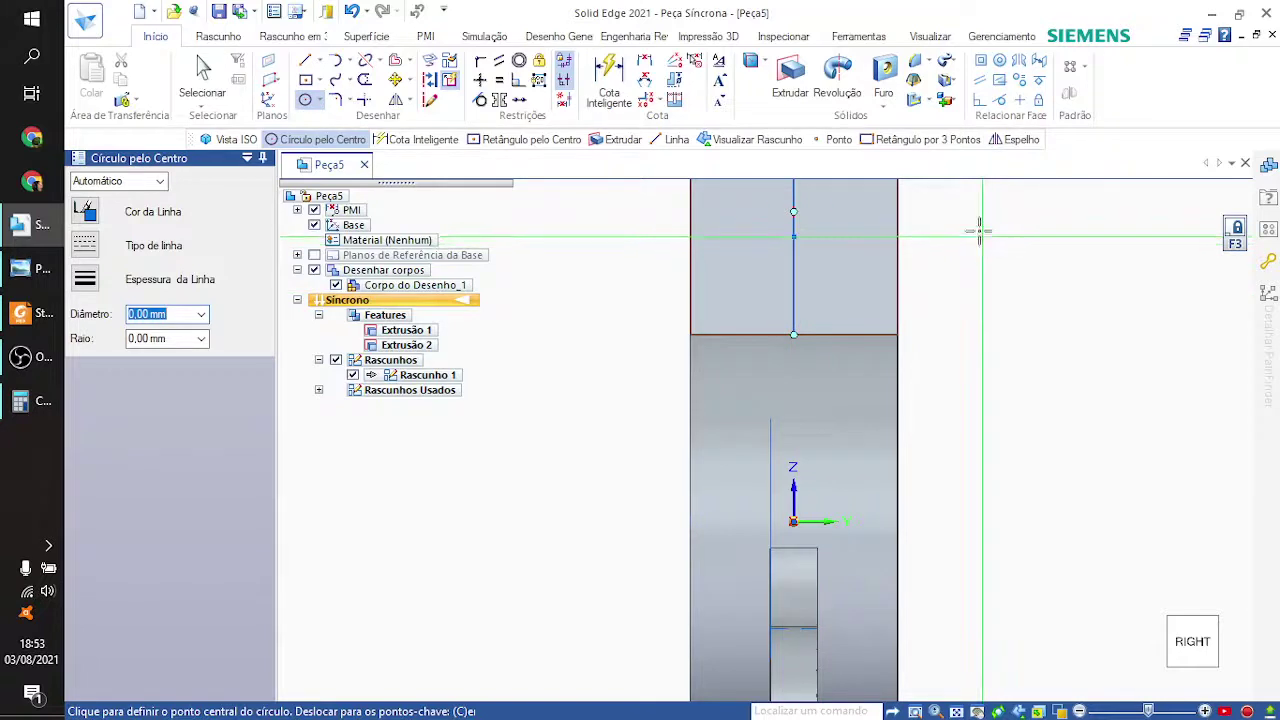
mouse_move(978, 220)
middle_mouse_down("shift")
mouse_move(980, 354)
mouse_move(946, 443)
middle_mouse_up("shift")
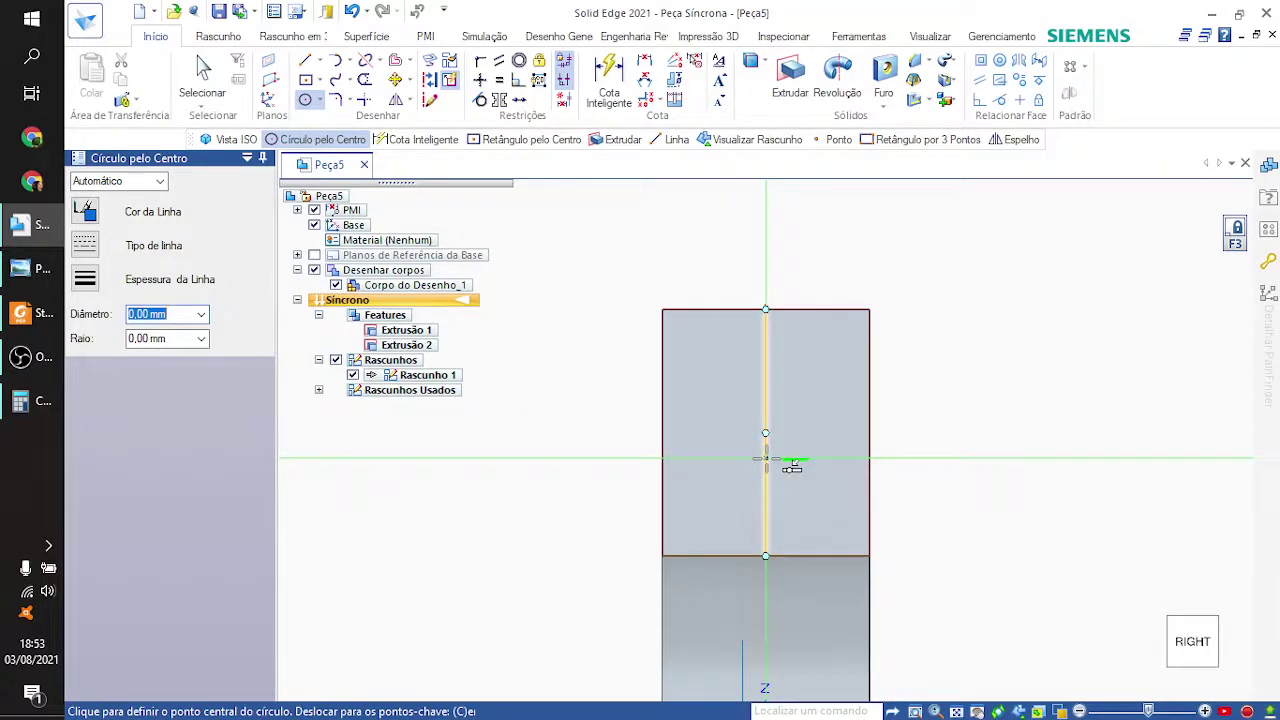
scroll(745, 460, "up", 3)
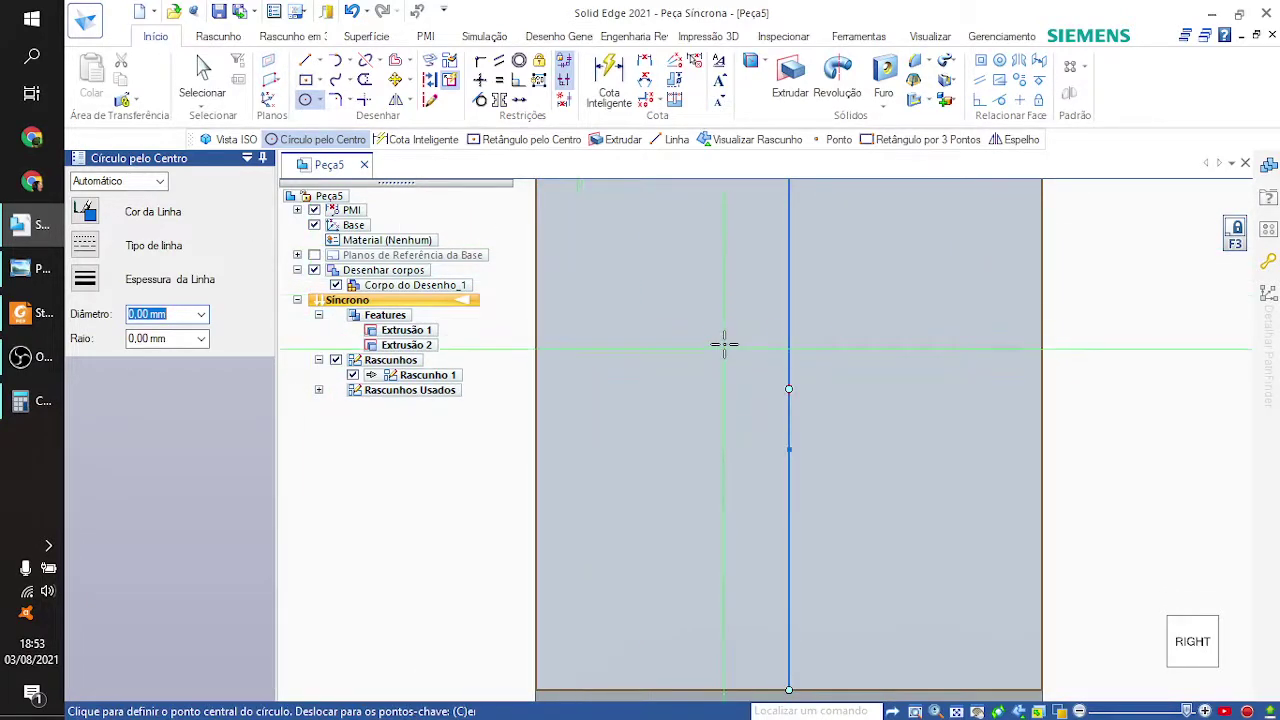
left_click(789, 303)
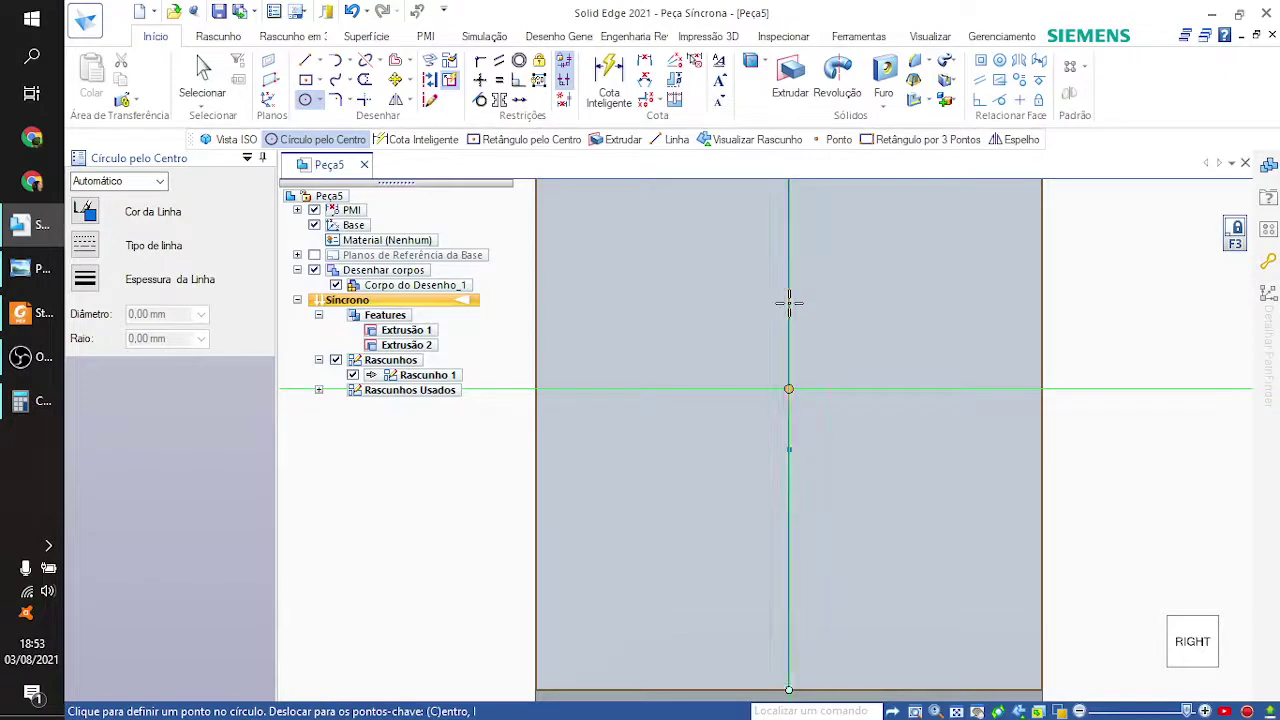
left_click(789, 303)
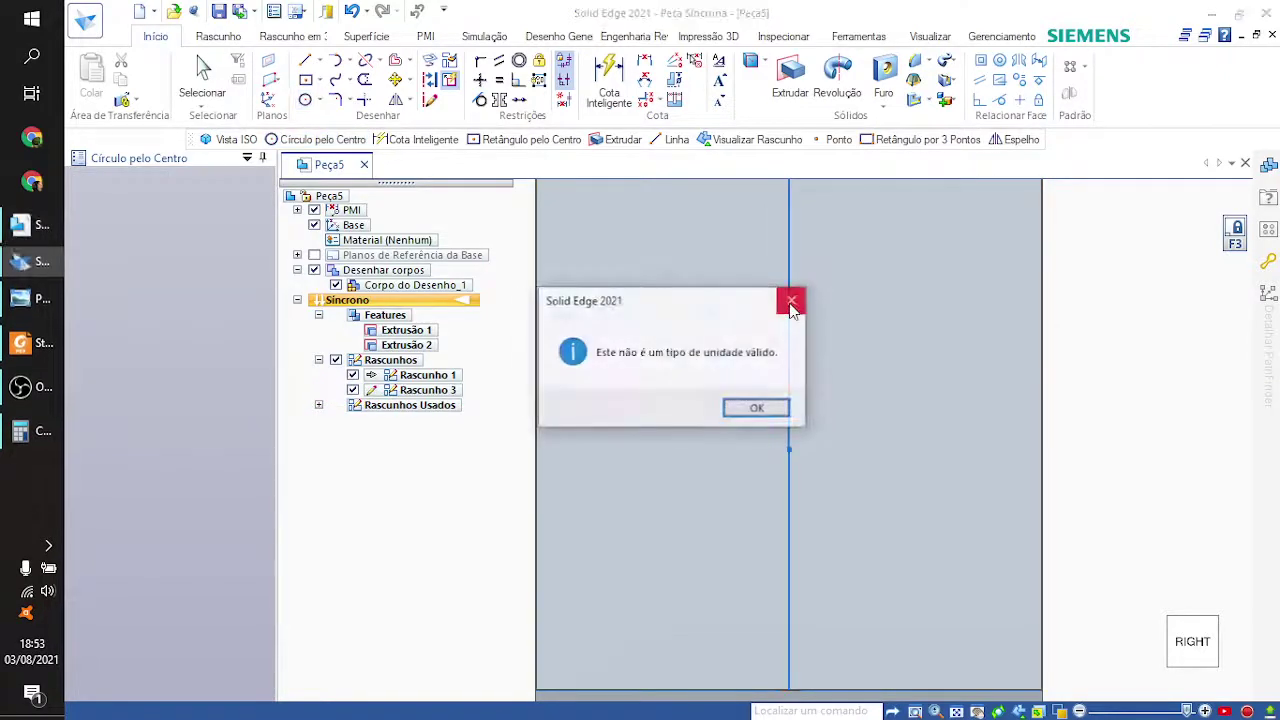
left_click(745, 416)
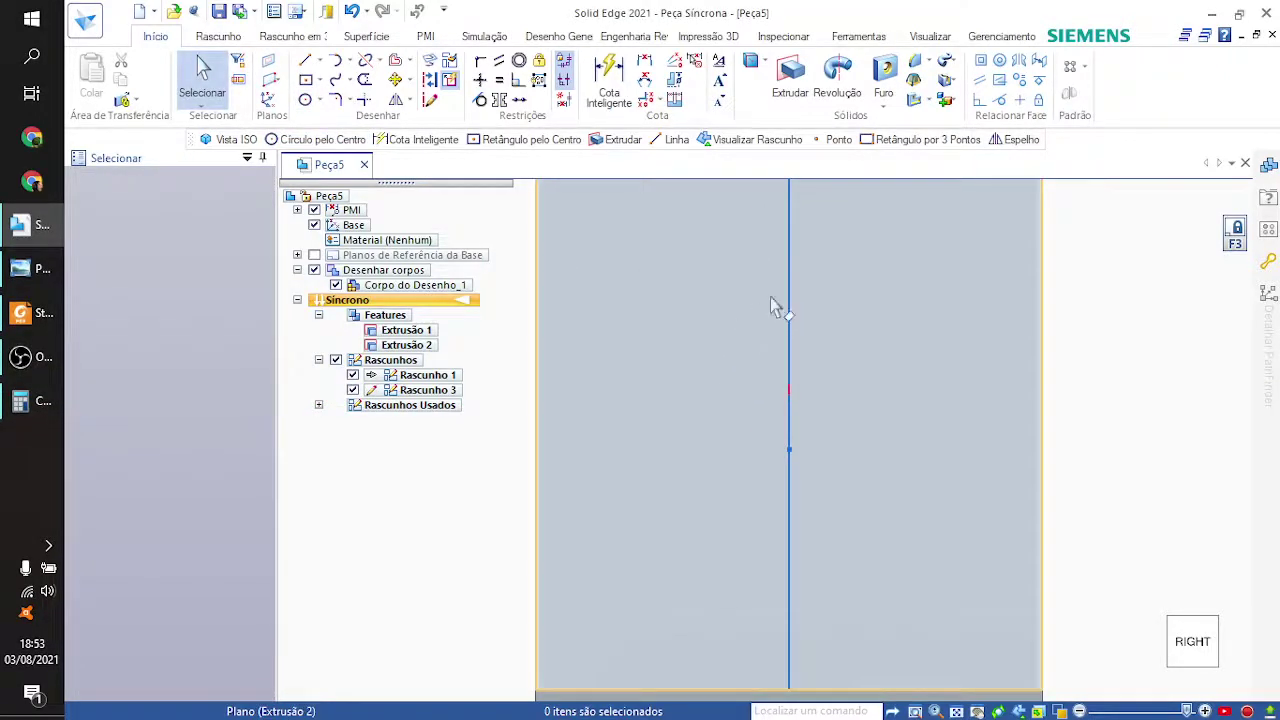
Step: Delete the vertical sketch line running down the middle of the right lug's outer face
left_click(365, 80)
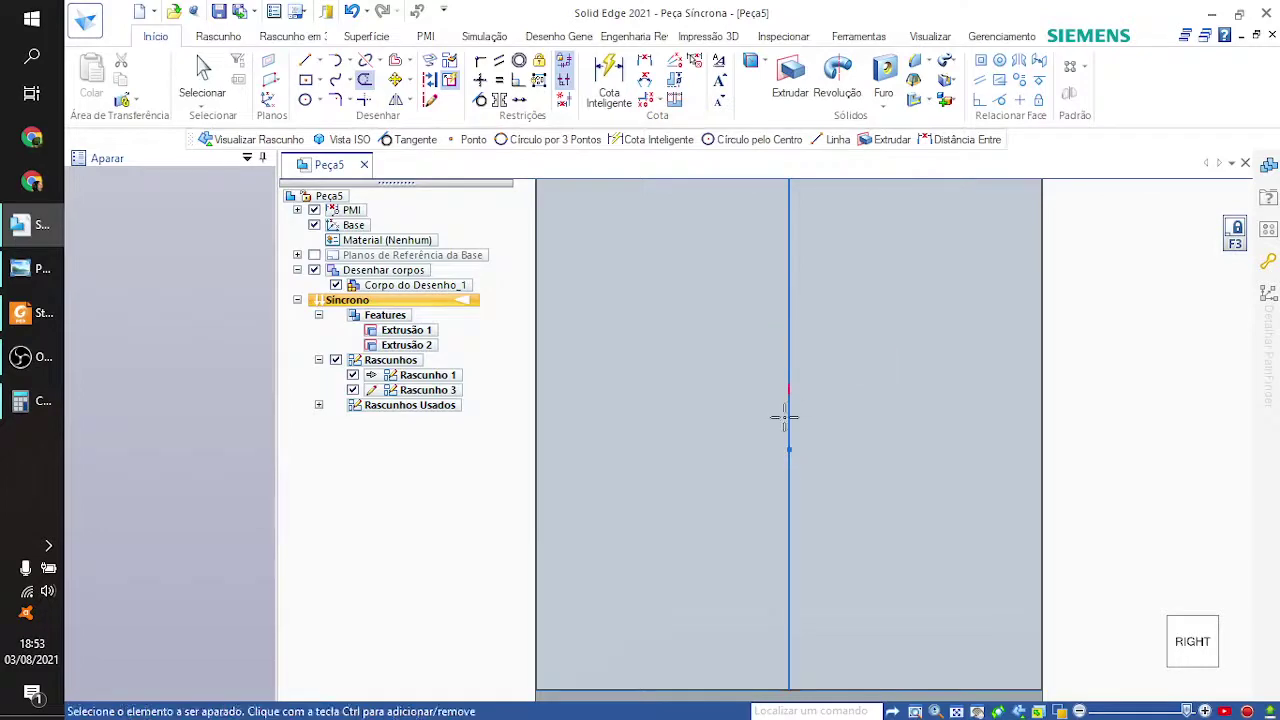
scroll(788, 440, "down", 2)
mouse_move(808, 465)
middle_mouse_down()
mouse_move(1043, 463)
mouse_move(1276, 488)
mouse_move(1089, 517)
mouse_move(782, 603)
middle_mouse_up()
scroll(811, 451, "up", 3)
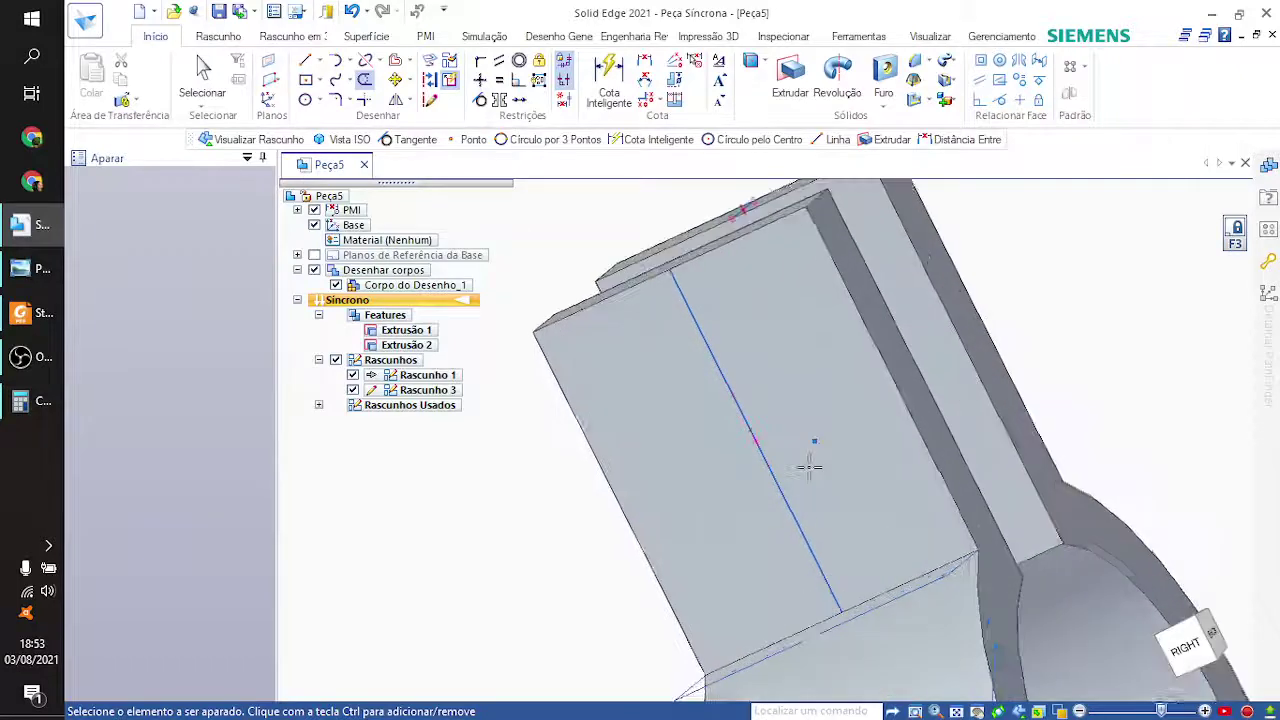
left_click(729, 430)
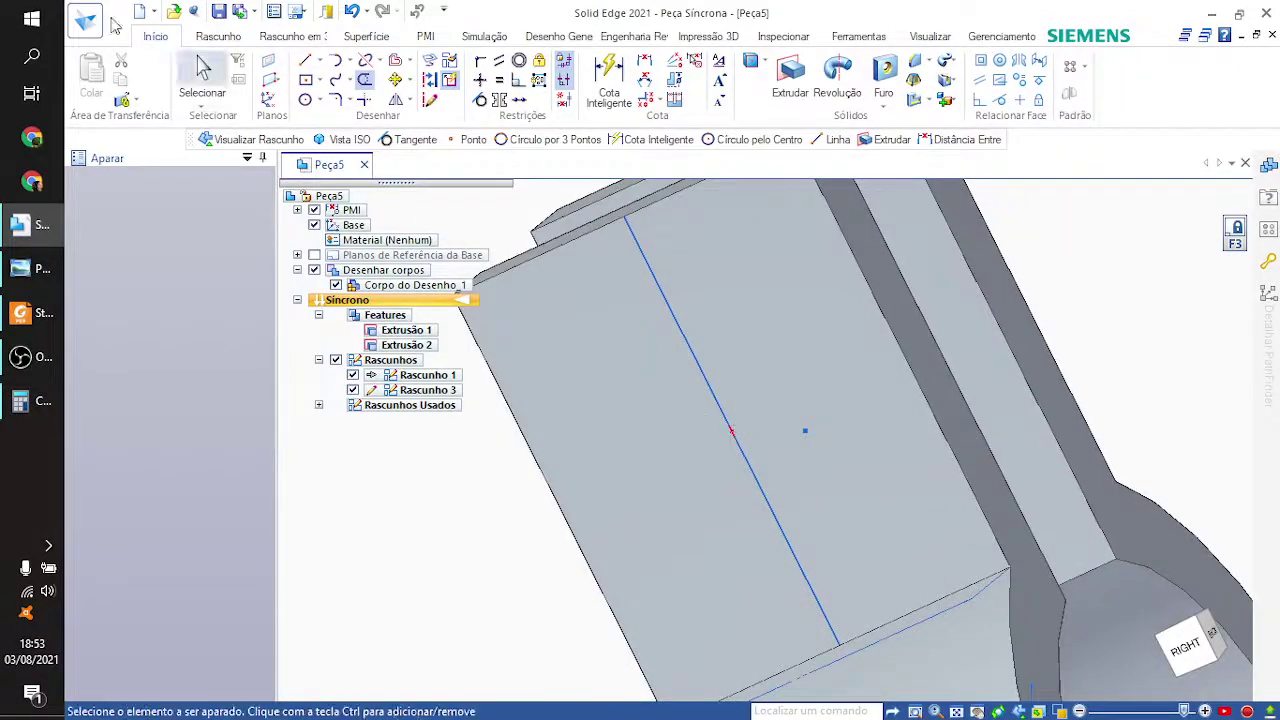
left_click(205, 70)
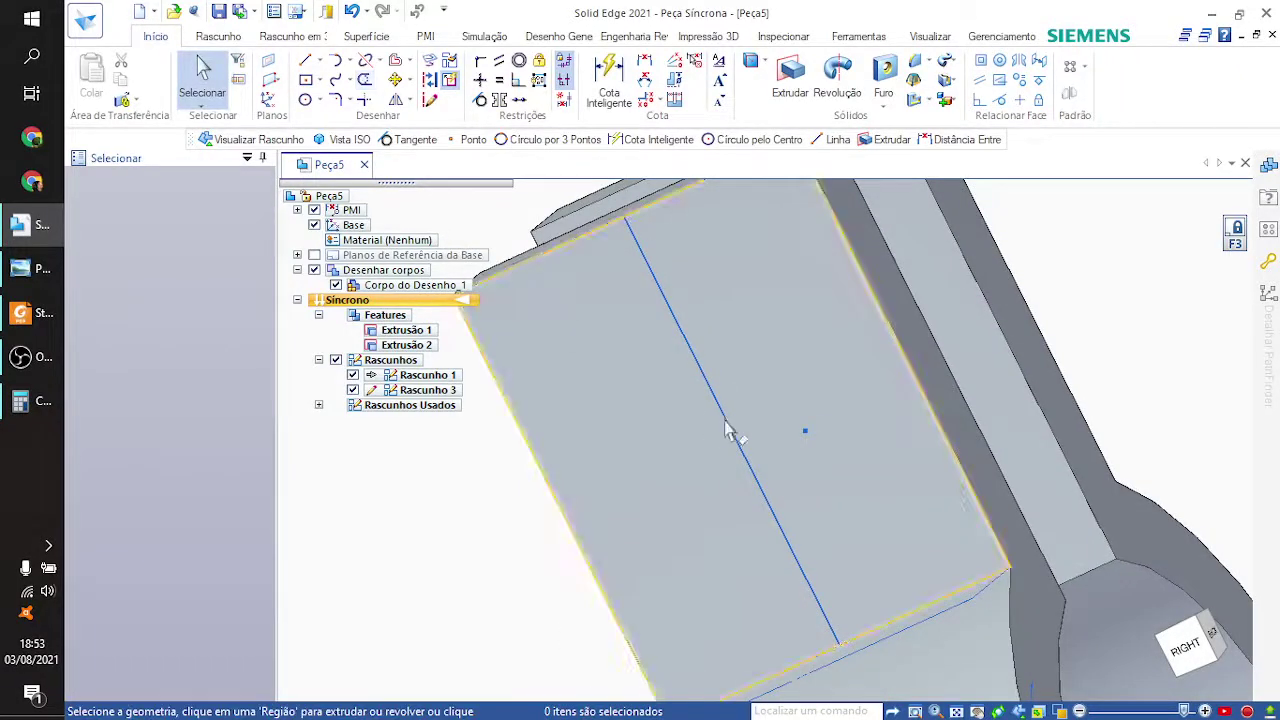
left_click(655, 280)
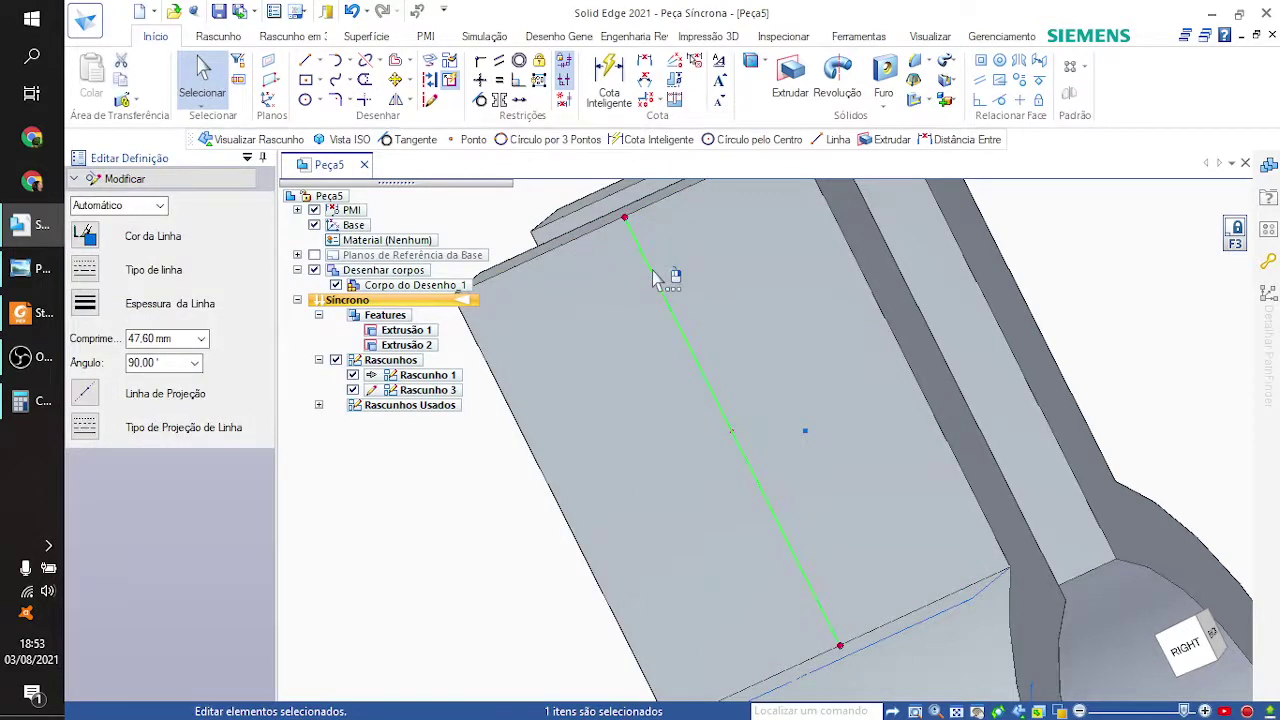
key("Delete")
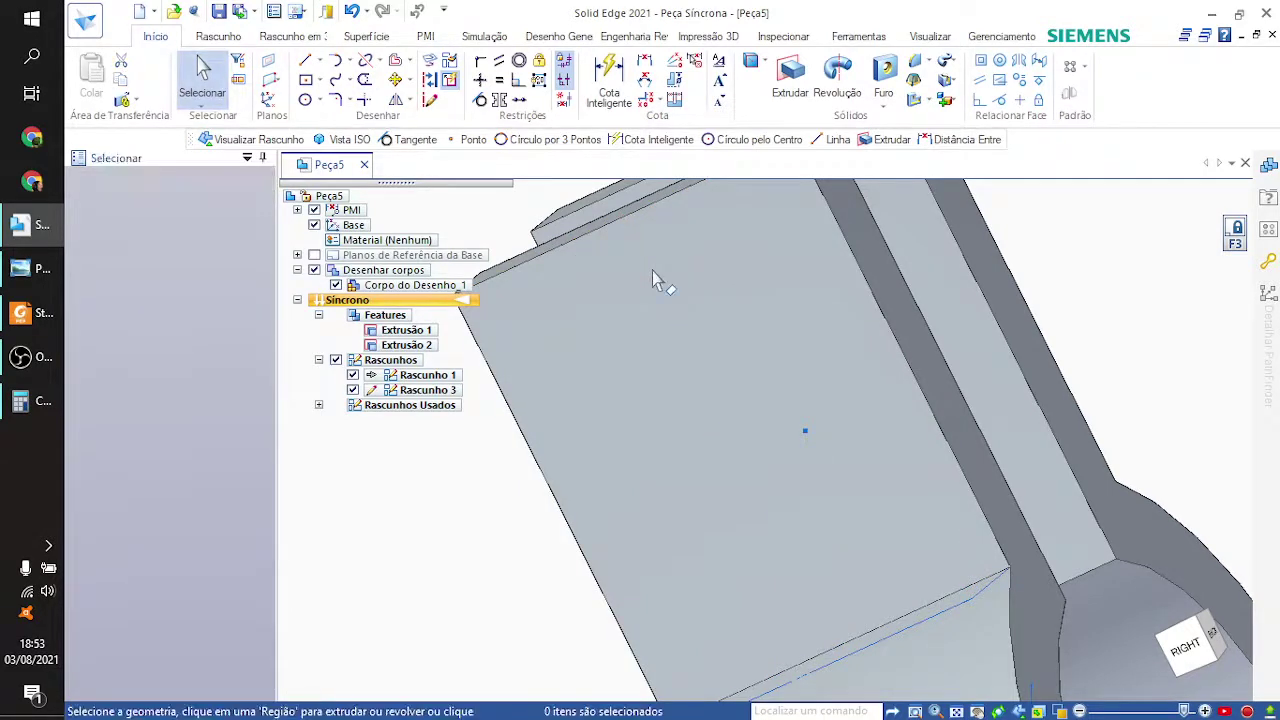
Step: Place a sketch point on the right lug's outer face, aligned with the existing point between the two lugs
key("ctrl+h")
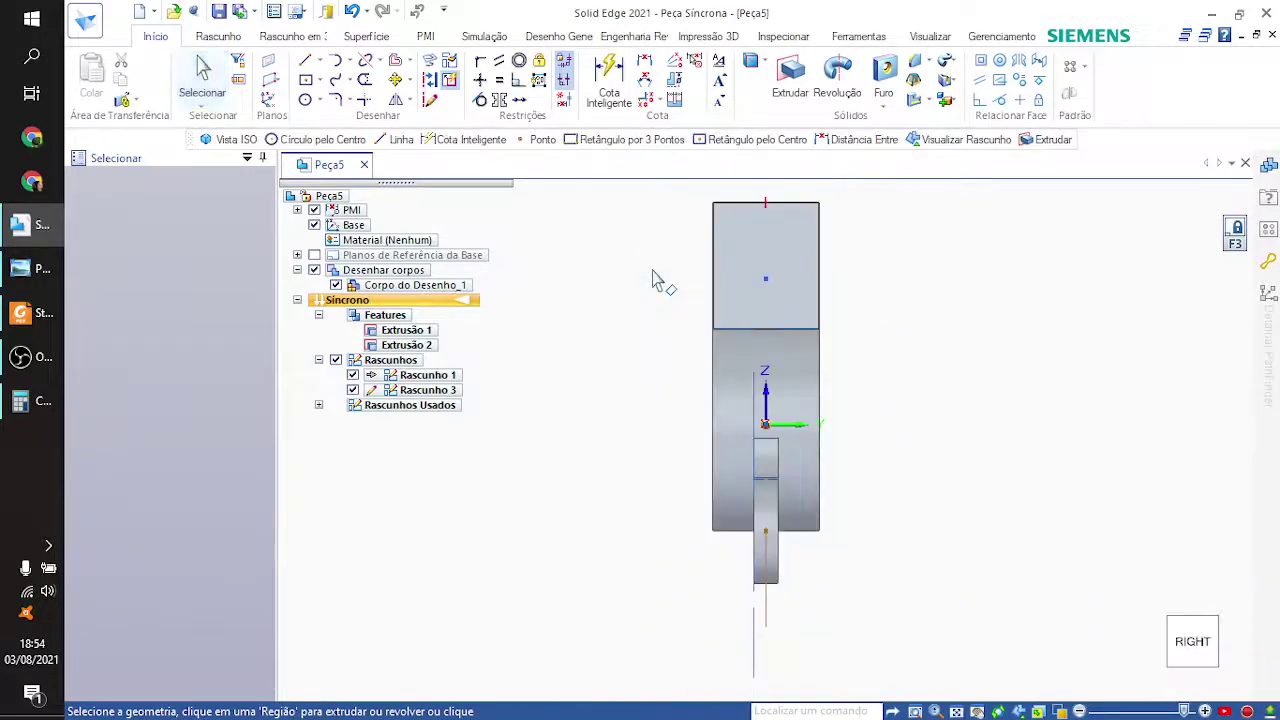
scroll(812, 292, "up", 4)
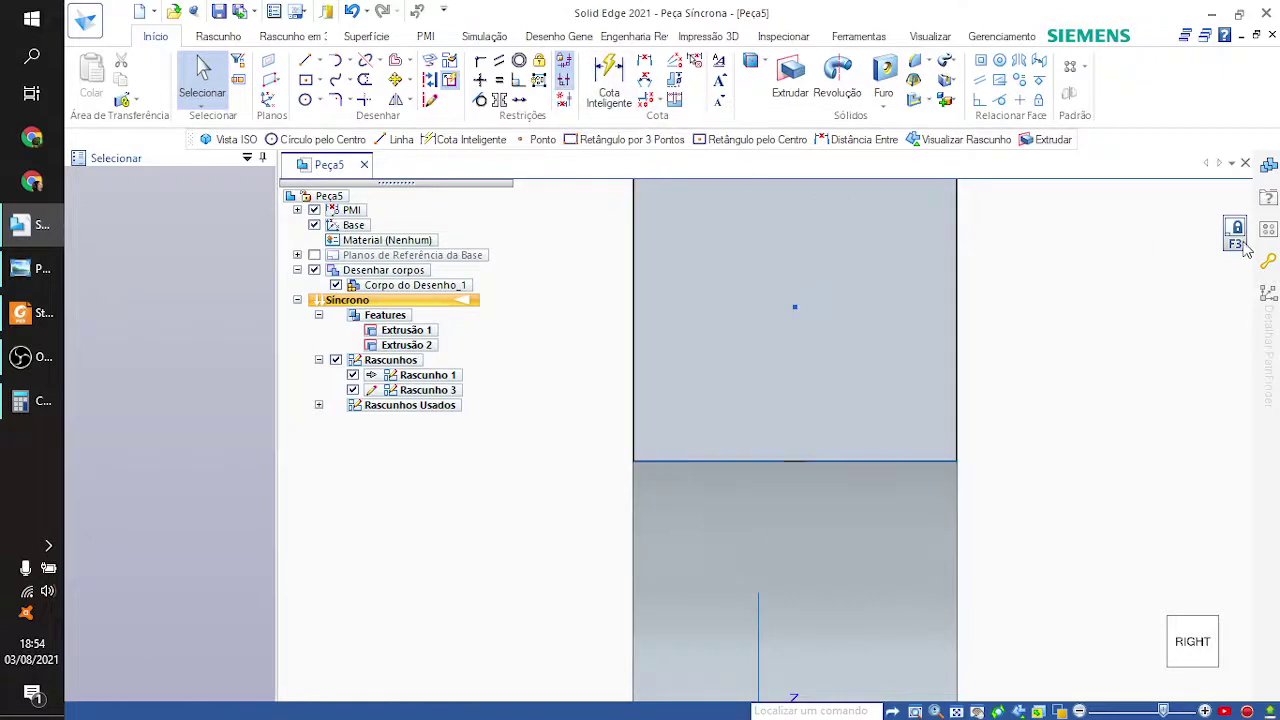
scroll(880, 300, "up", 2)
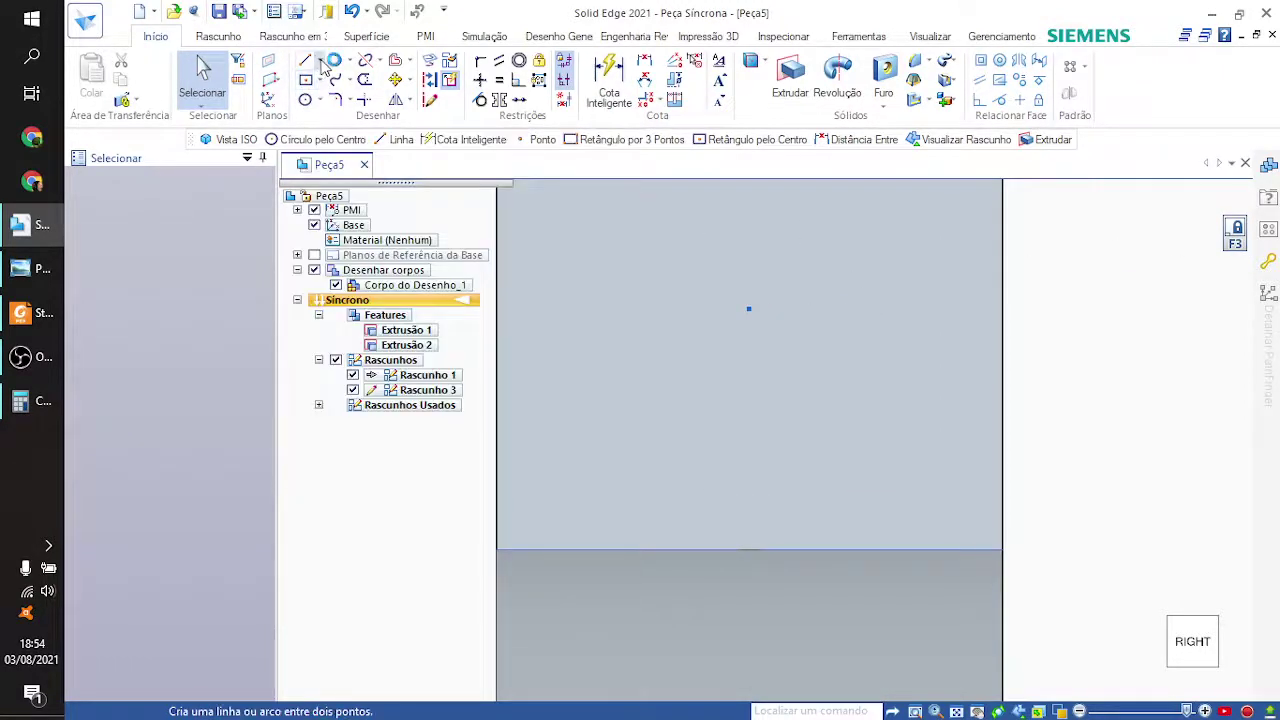
left_click(318, 61)
left_click(336, 101)
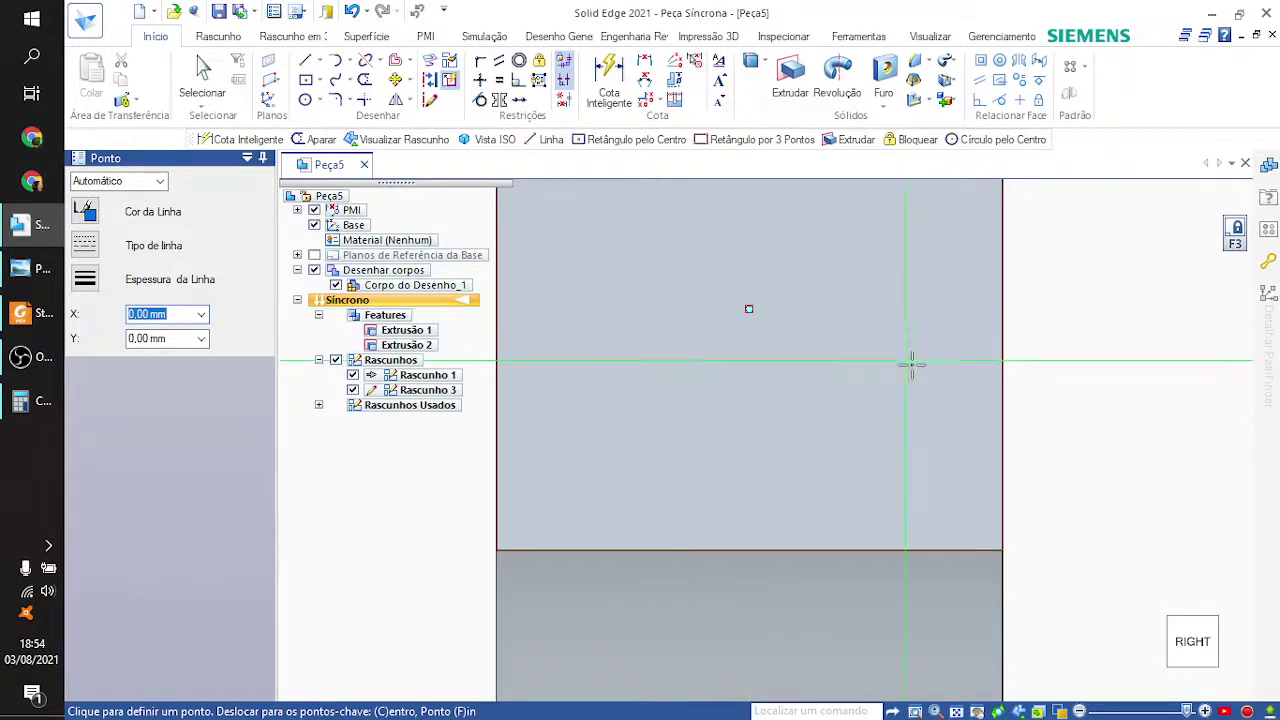
mouse_move(900, 368)
middle_mouse_down()
mouse_move(454, 383)
mouse_move(469, 397)
mouse_move(416, 404)
middle_mouse_up()
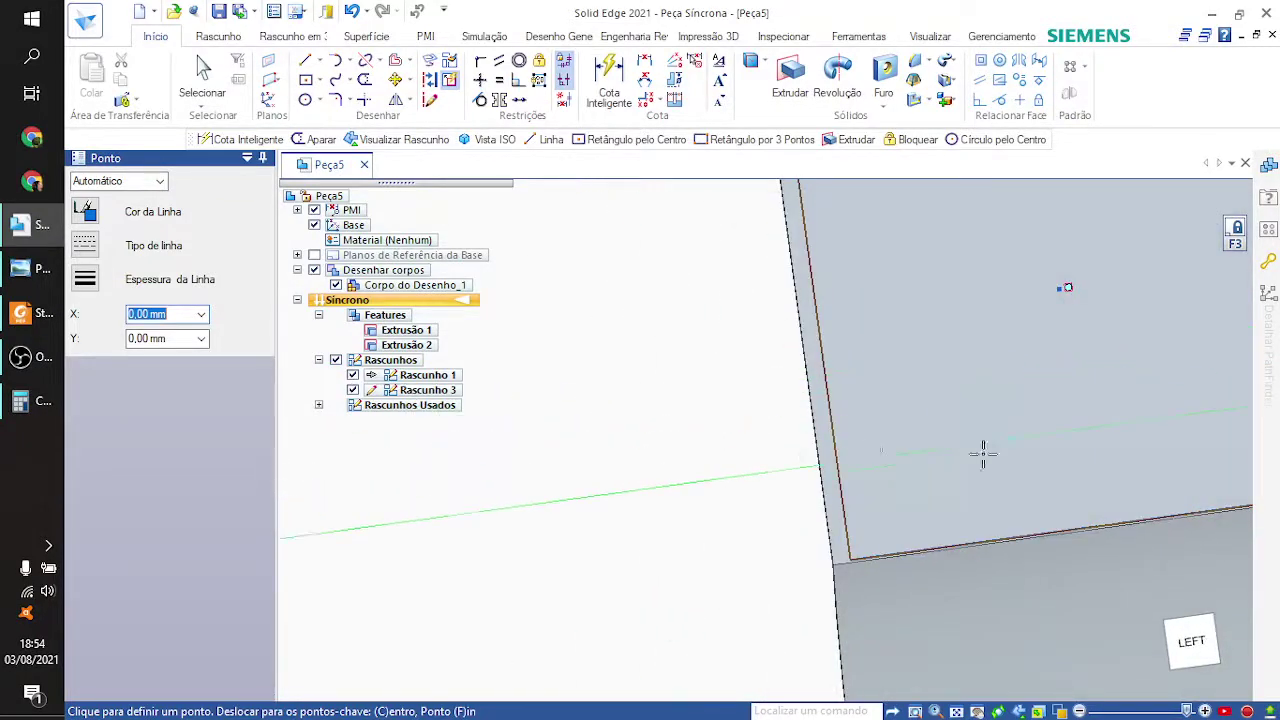
key("Escape")
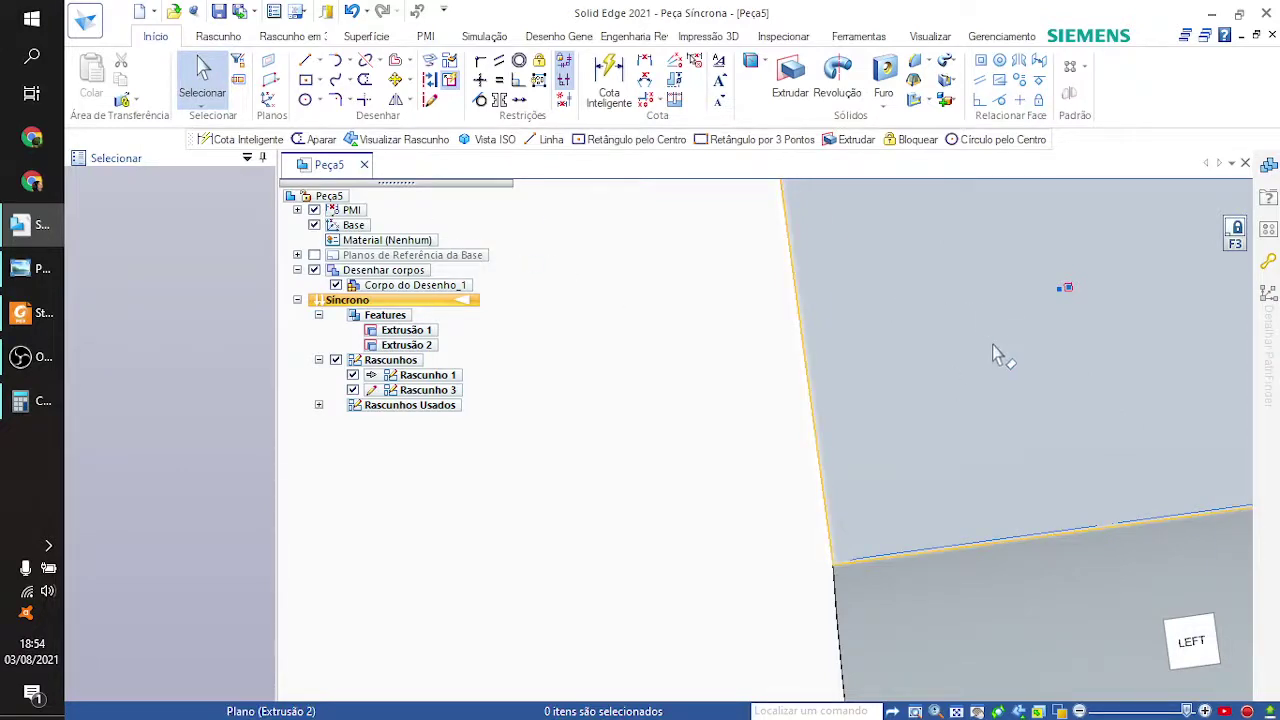
Step: Lock the sketch plane to the upper lug's outer face and place a sketch point over the existing hole-centre point
key("ctrl+l")
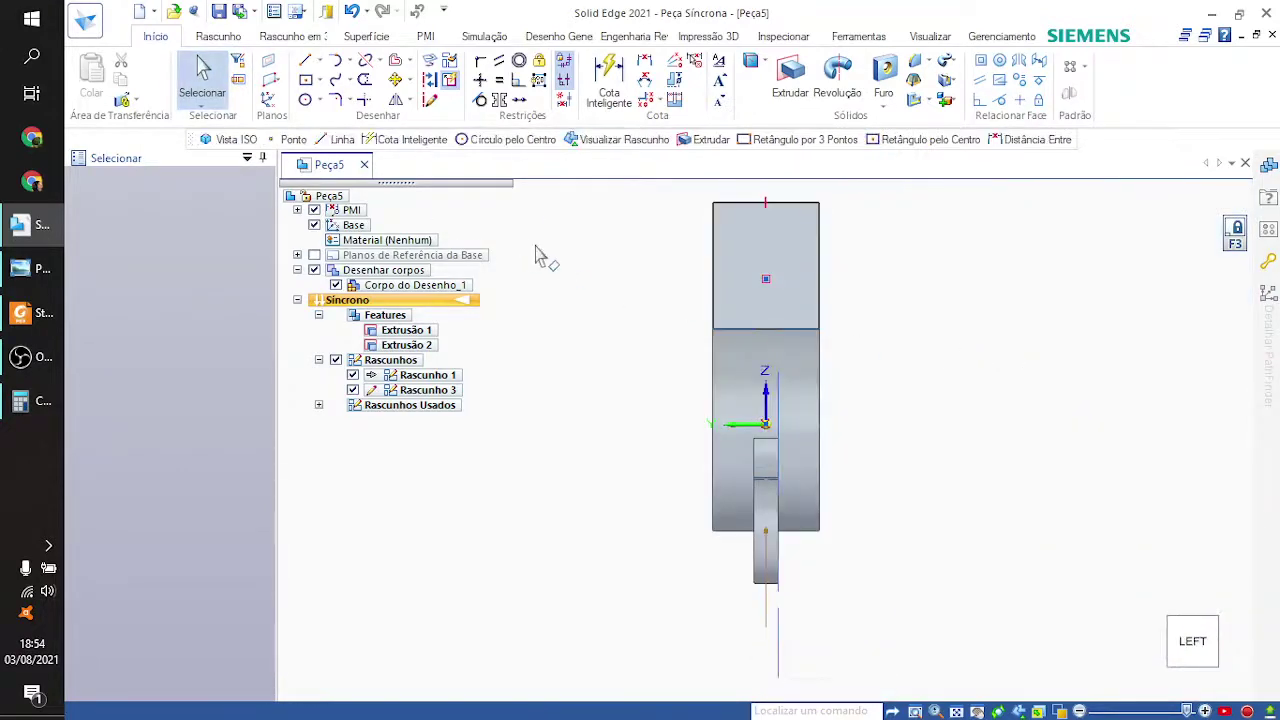
scroll(760, 278, "up", 5)
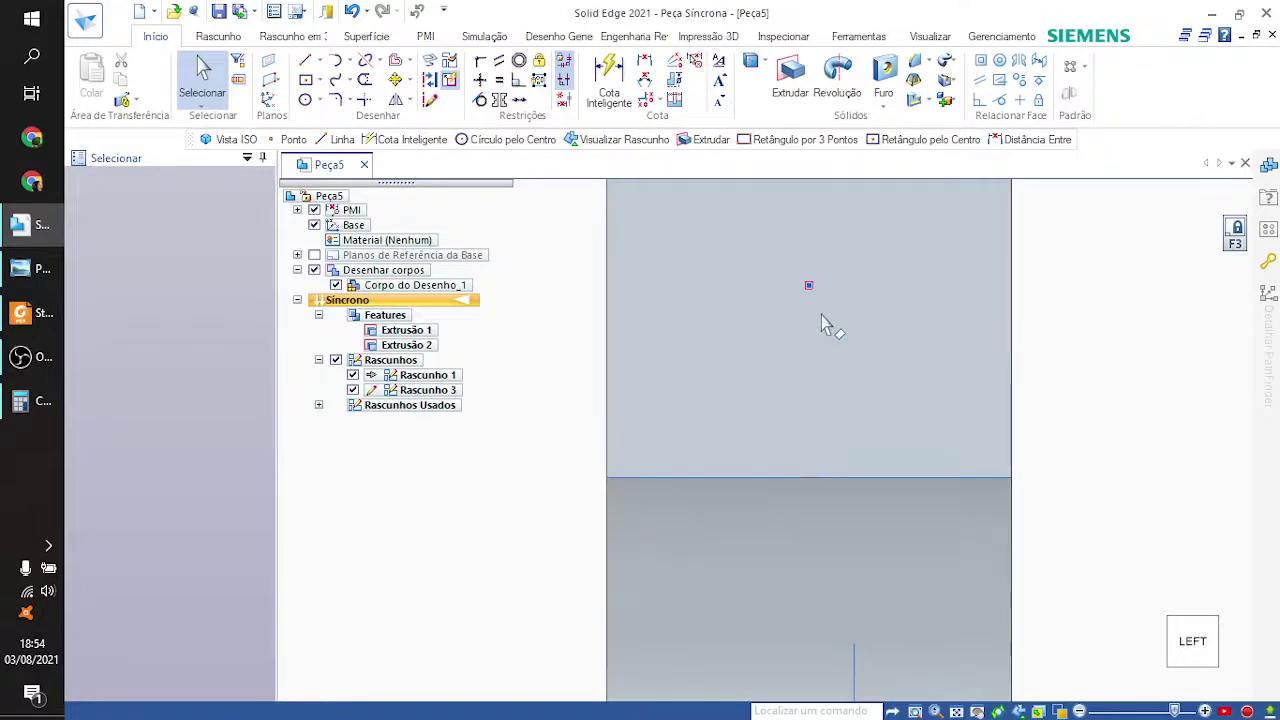
left_click(320, 62)
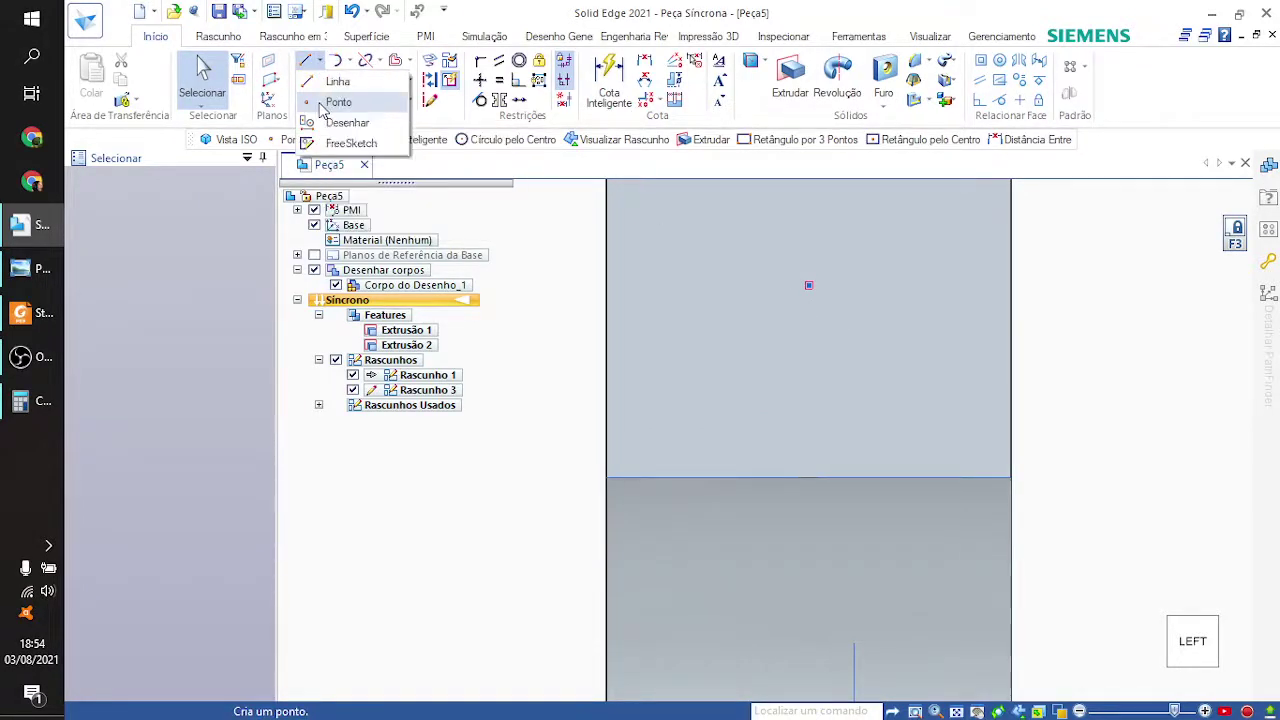
left_click(322, 104)
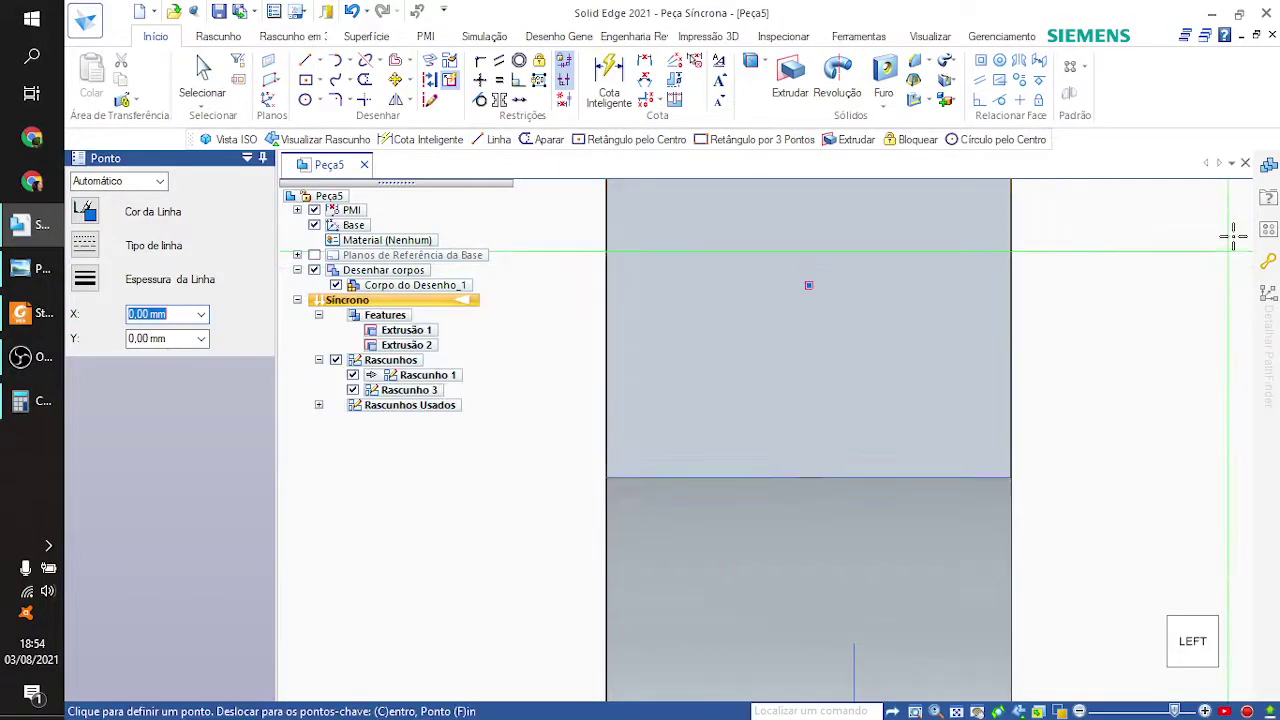
scroll(820, 356, "down", 4)
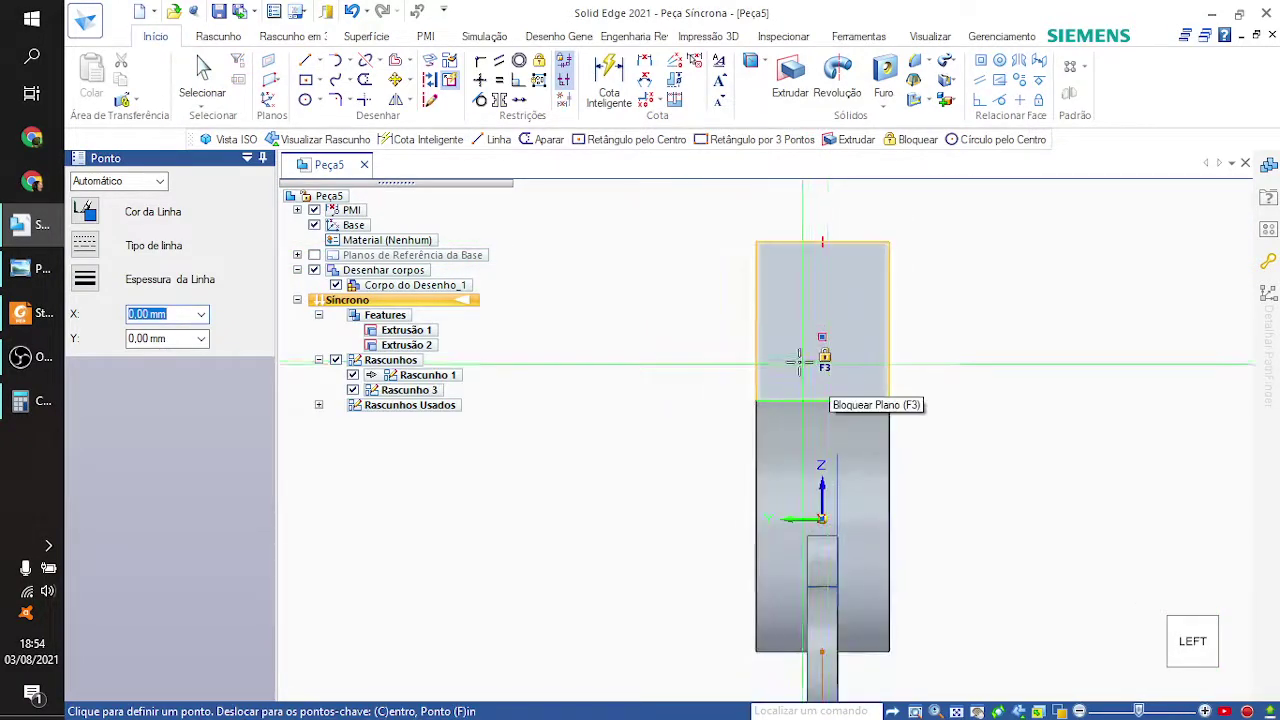
mouse_move(800, 362)
middle_mouse_down()
mouse_move(1168, 372)
mouse_move(808, 363)
mouse_move(797, 383)
mouse_move(808, 379)
middle_mouse_up()
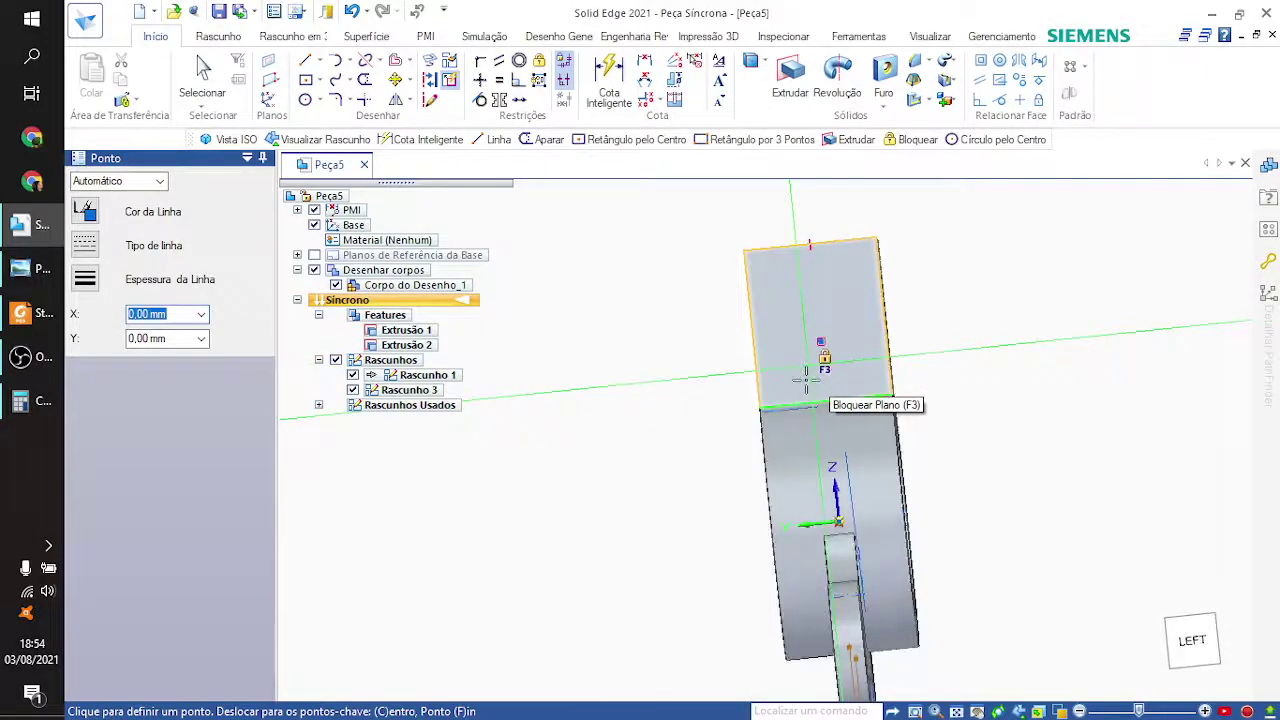
key("F3")
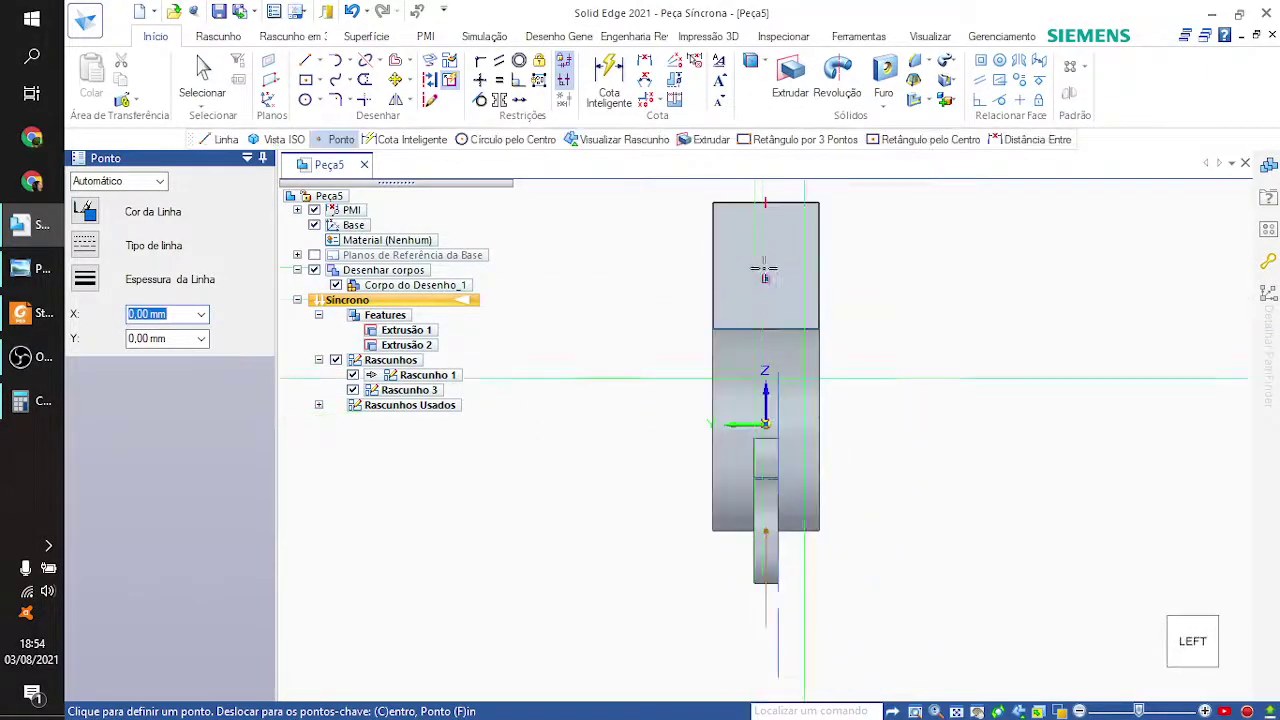
scroll(760, 290, "up", 3)
scroll(760, 290, "up", 1)
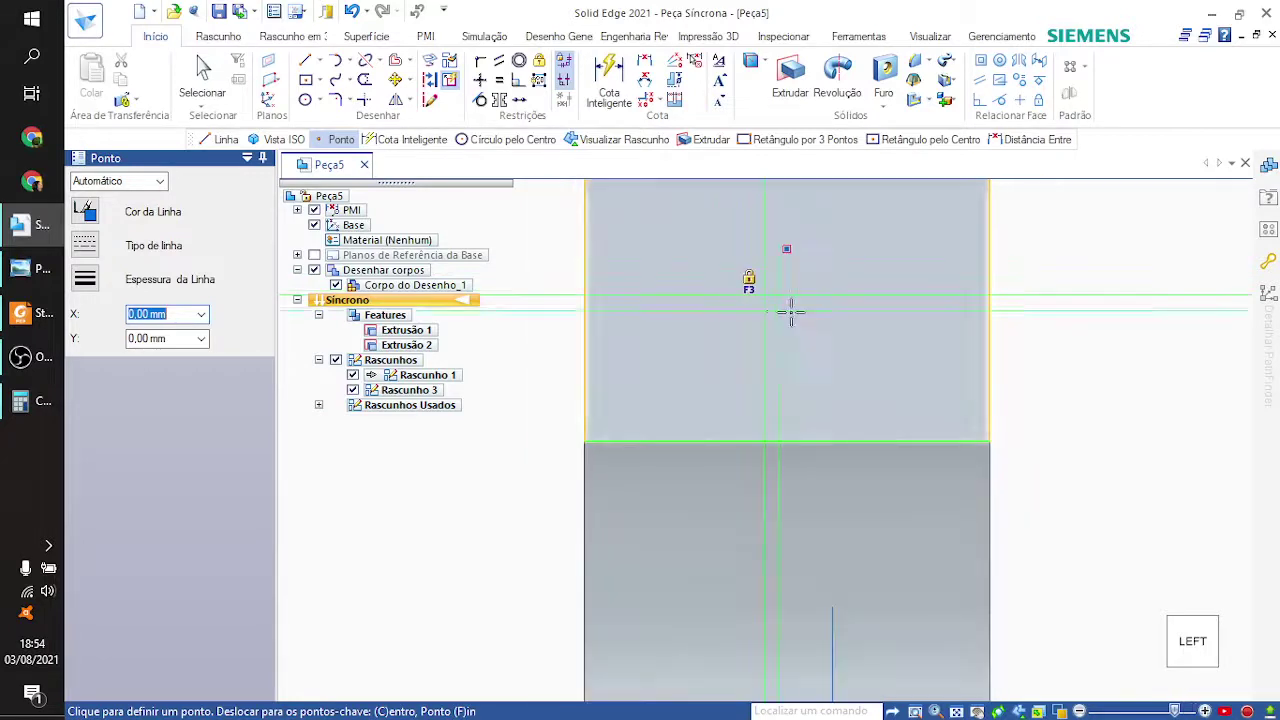
key("F3")
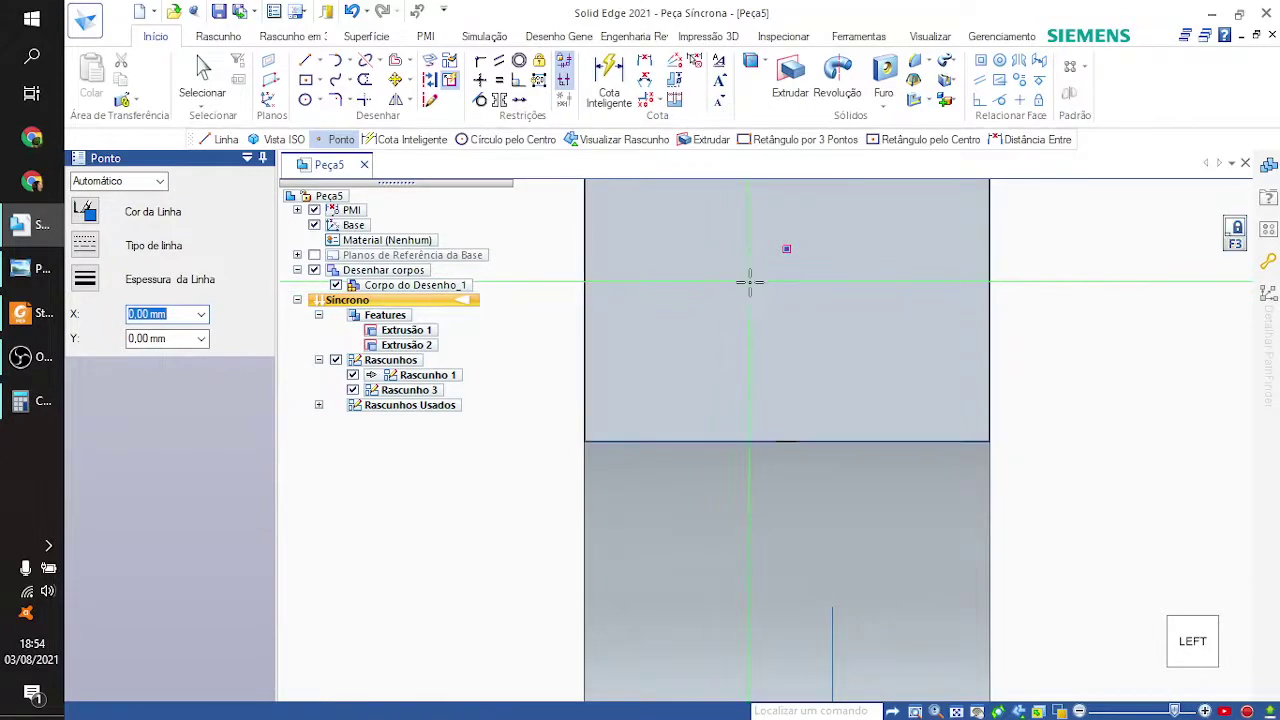
left_click(323, 63)
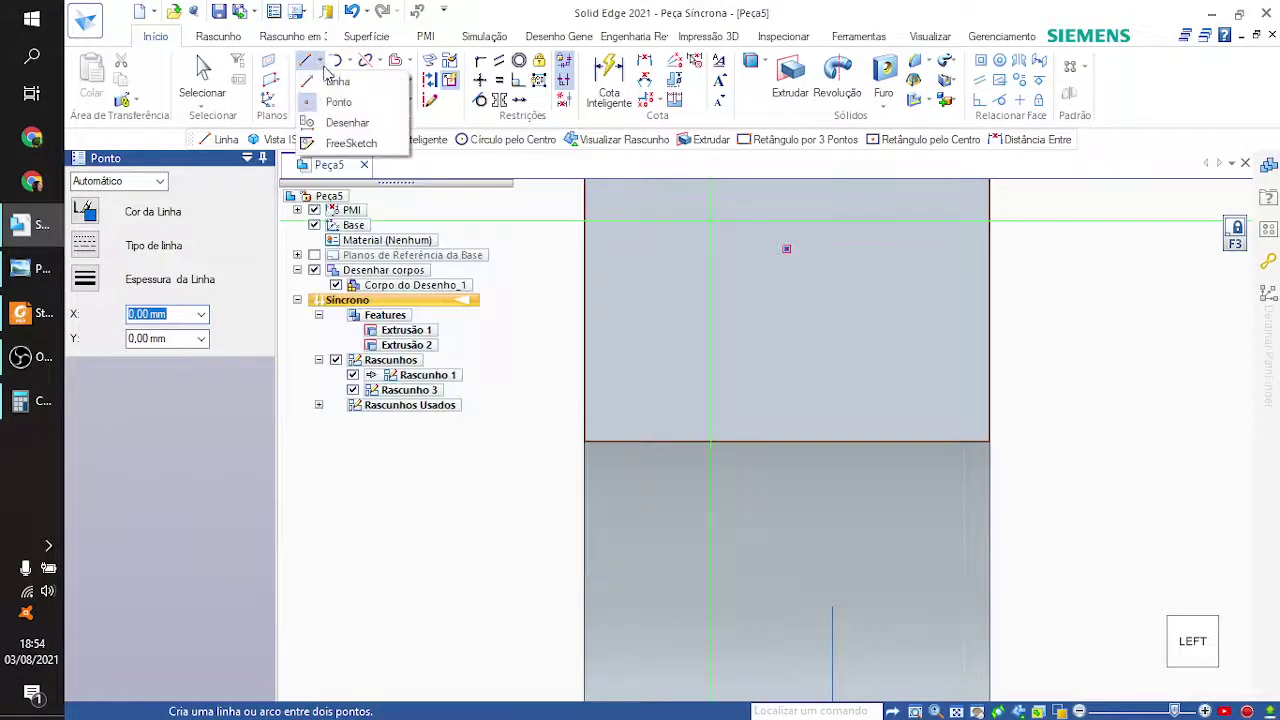
left_click(340, 100)
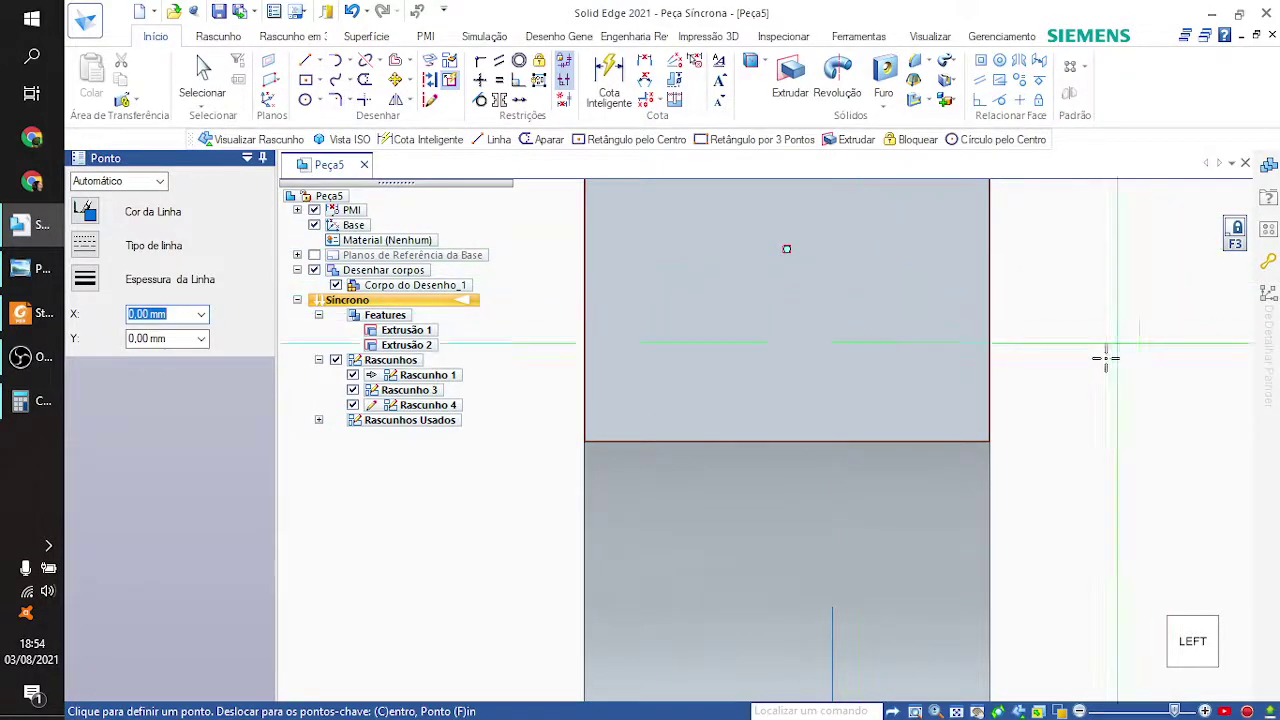
Step: Examine the sketch point's position on the upper lug from several angles and the lug dimensions in PROVA.png
middle_click_drag(838, 366, 790, 373)
middle_click_drag(780, 445, 875, 339)
middle_click_drag(924, 417, 882, 508)
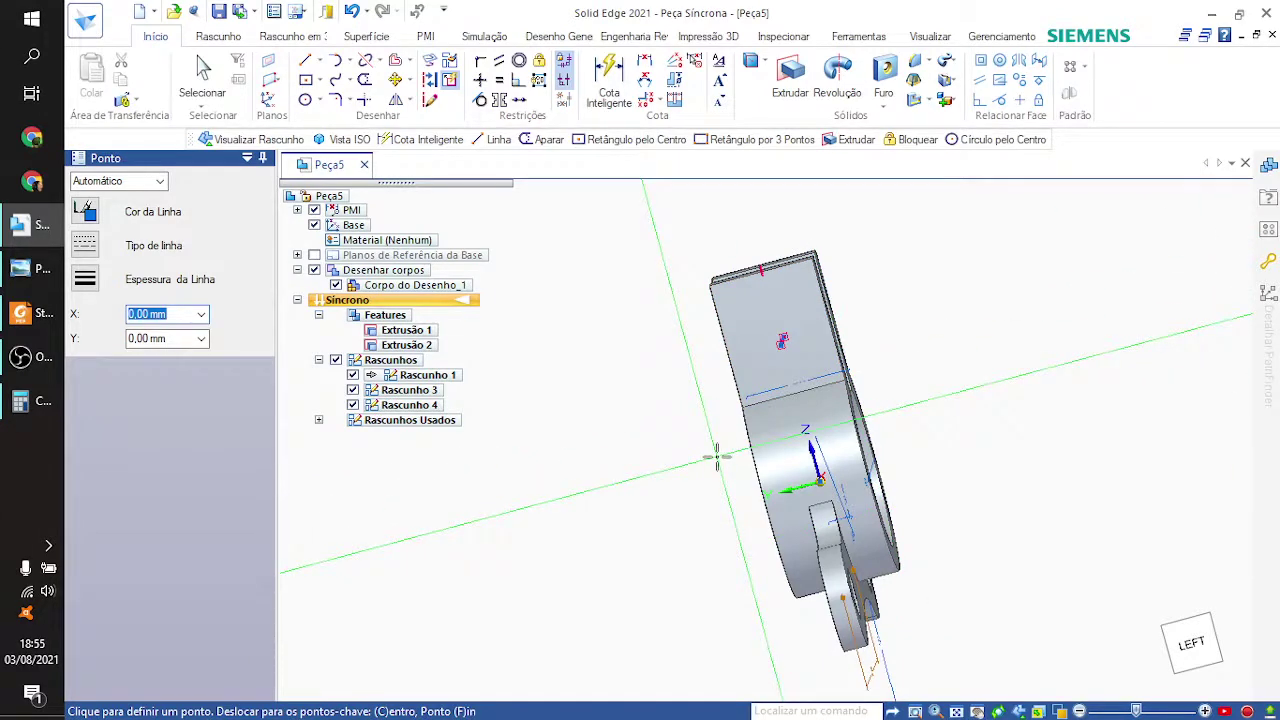
key("ctrl+h")
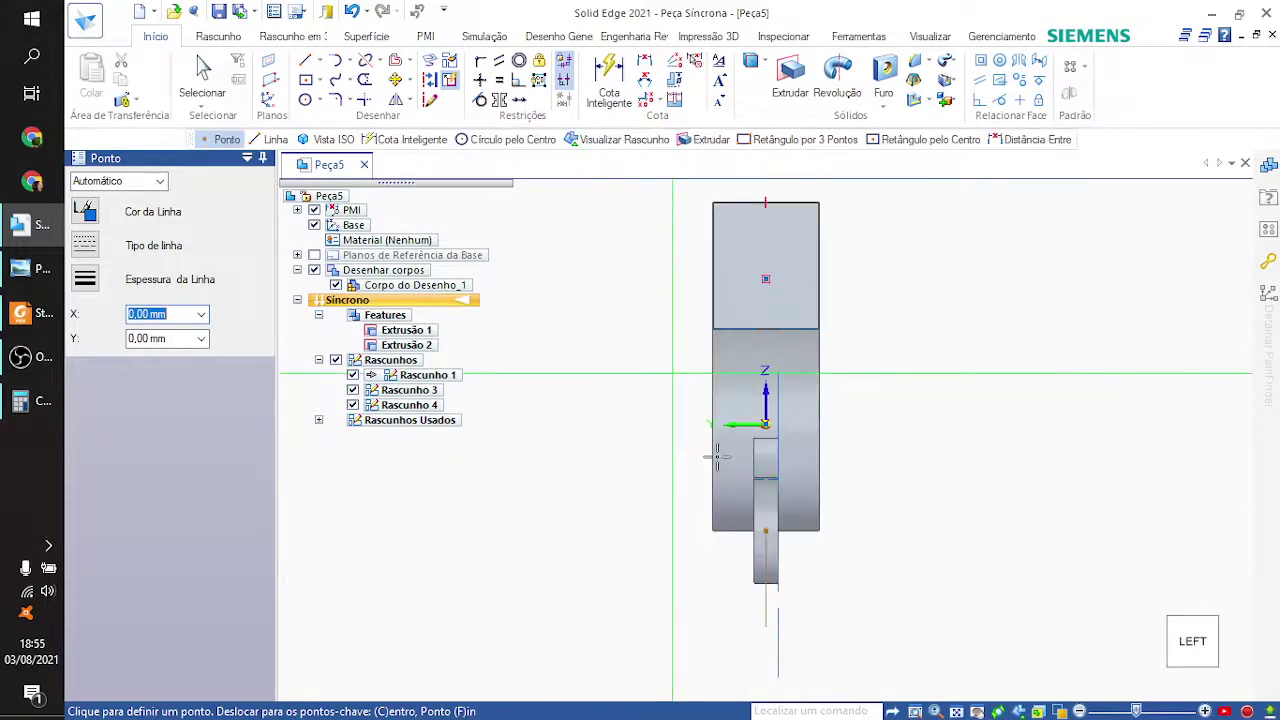
scroll(720, 310, "up", 5)
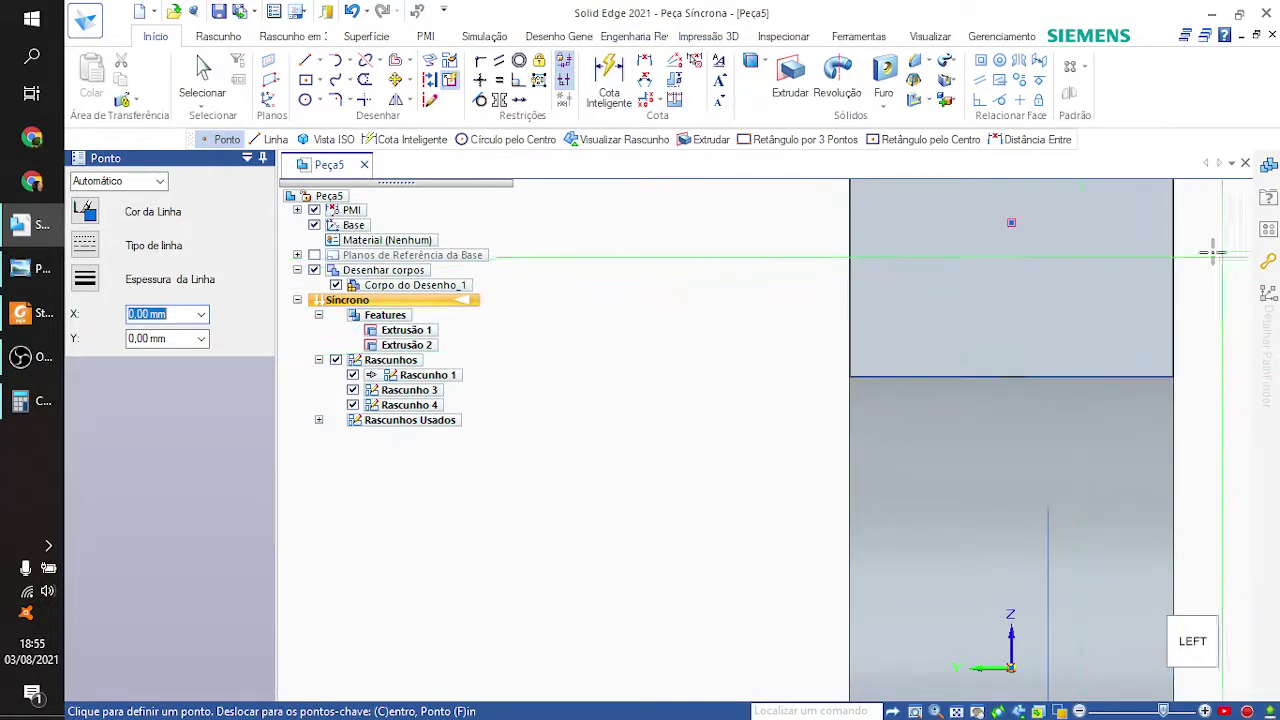
mouse_move(1214, 254)
middle_mouse_down()
mouse_move(1066, 437)
mouse_move(1026, 511)
mouse_move(1015, 474)
middle_mouse_up()
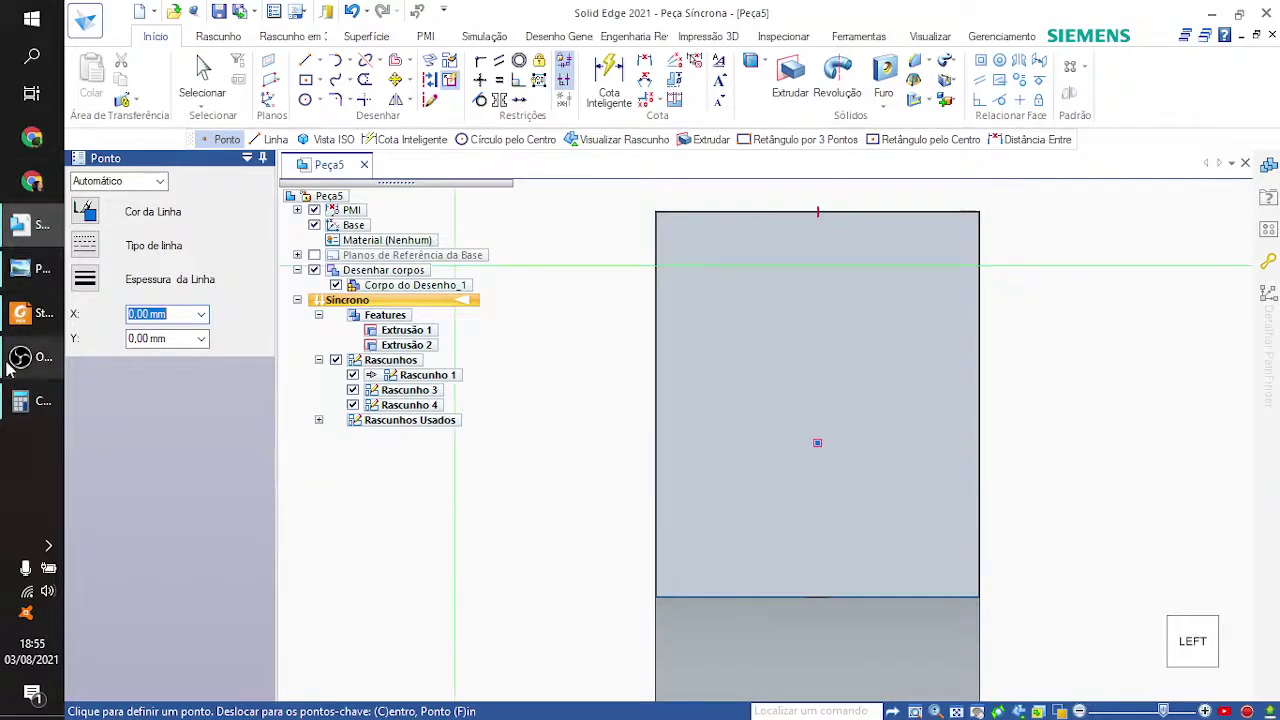
left_click(28, 270)
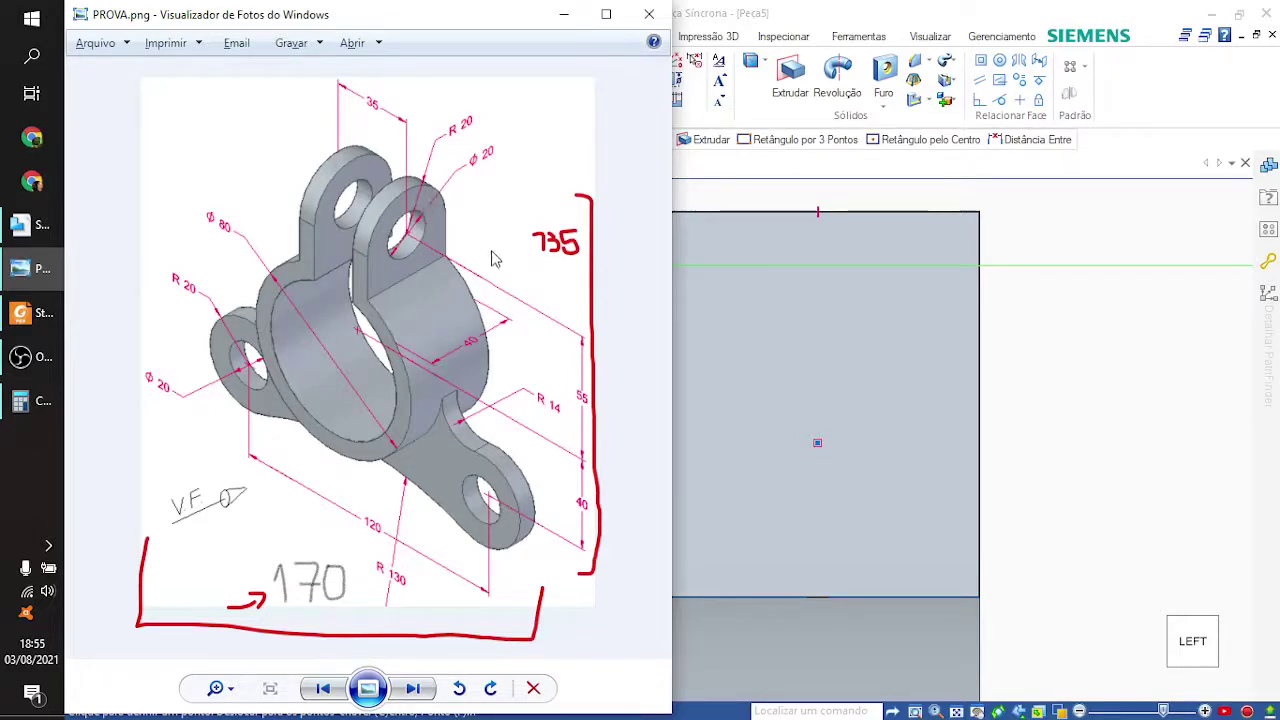
left_click(830, 466)
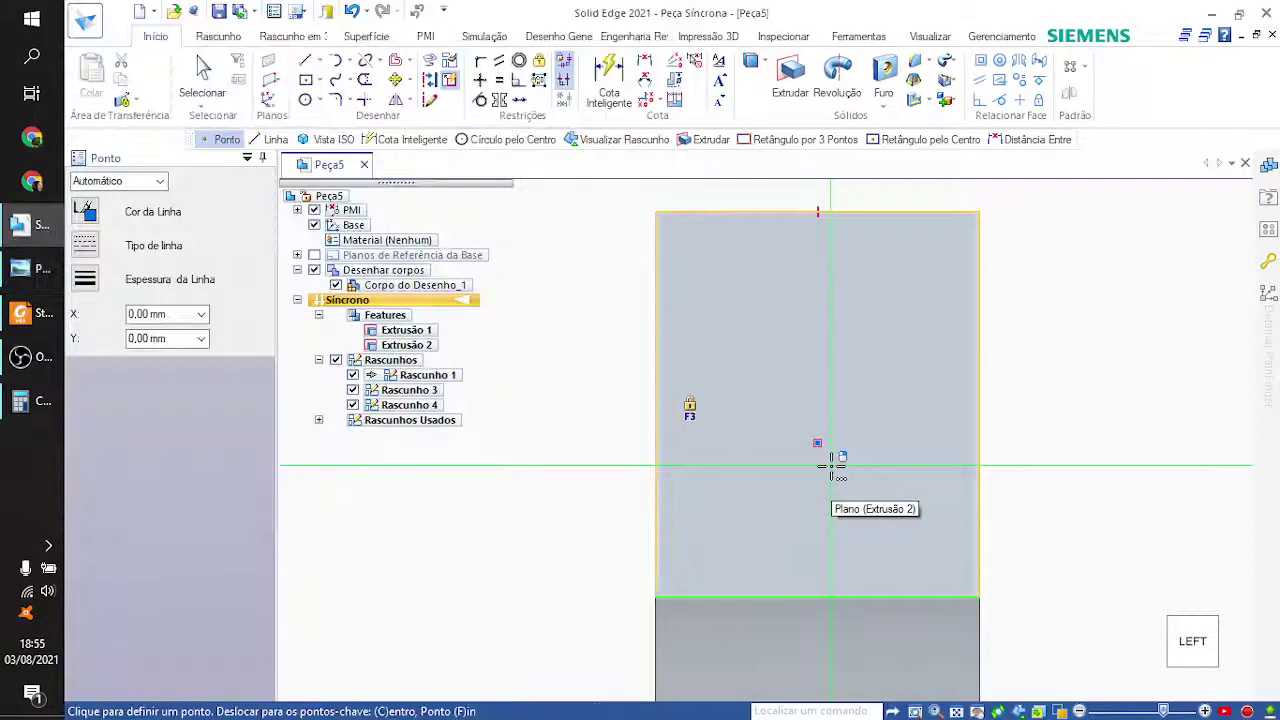
Step: Draw a 20 mm diameter circle centred on the sketch point on the lug's outer face
left_click(306, 101)
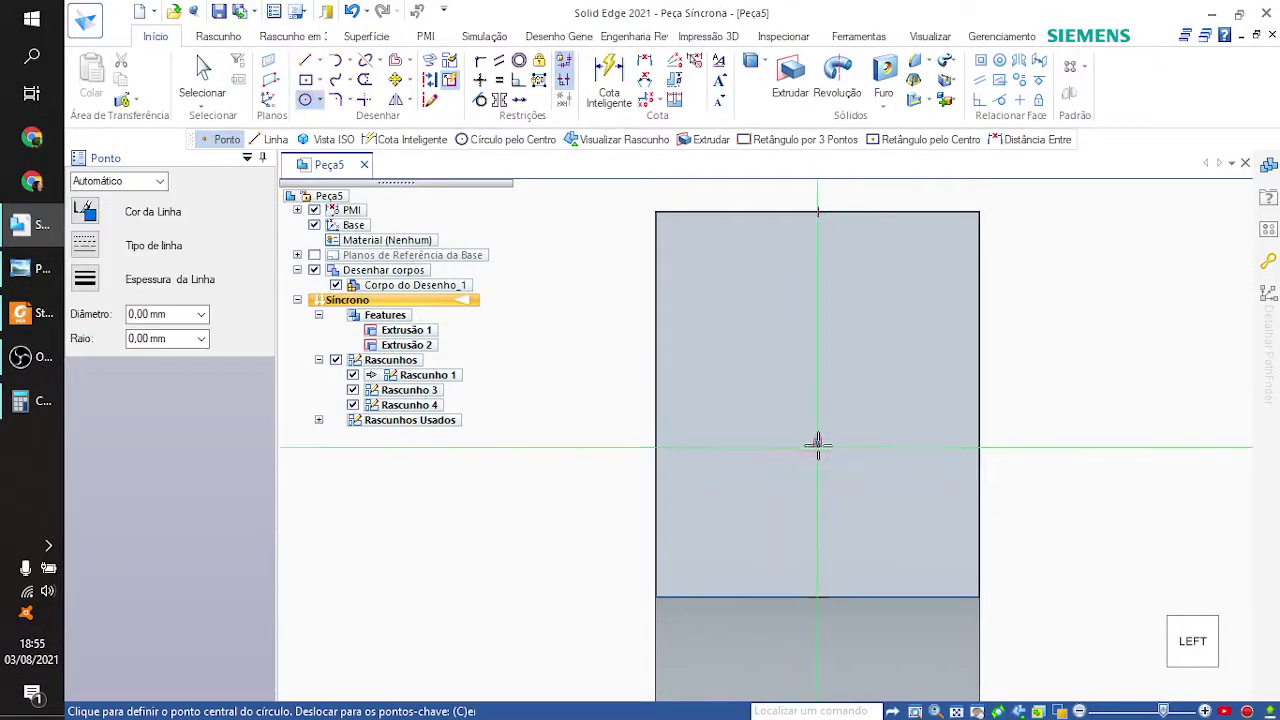
left_click(818, 442)
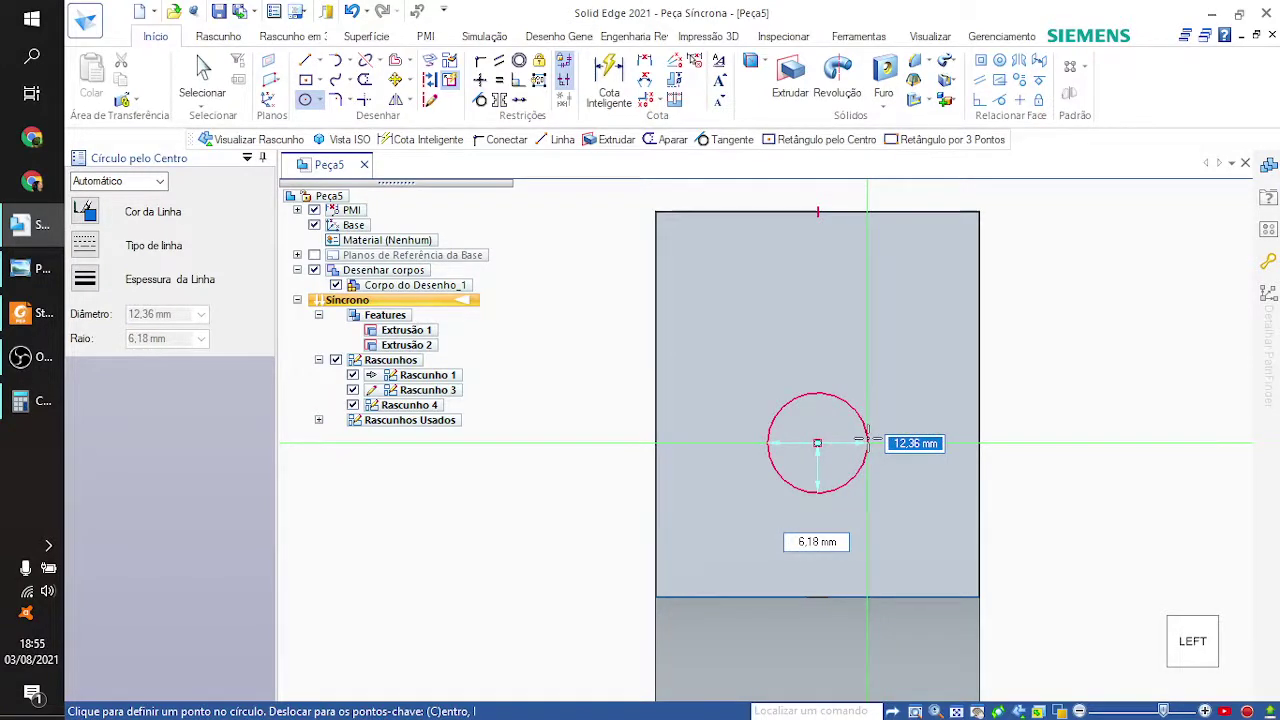
key("Return")
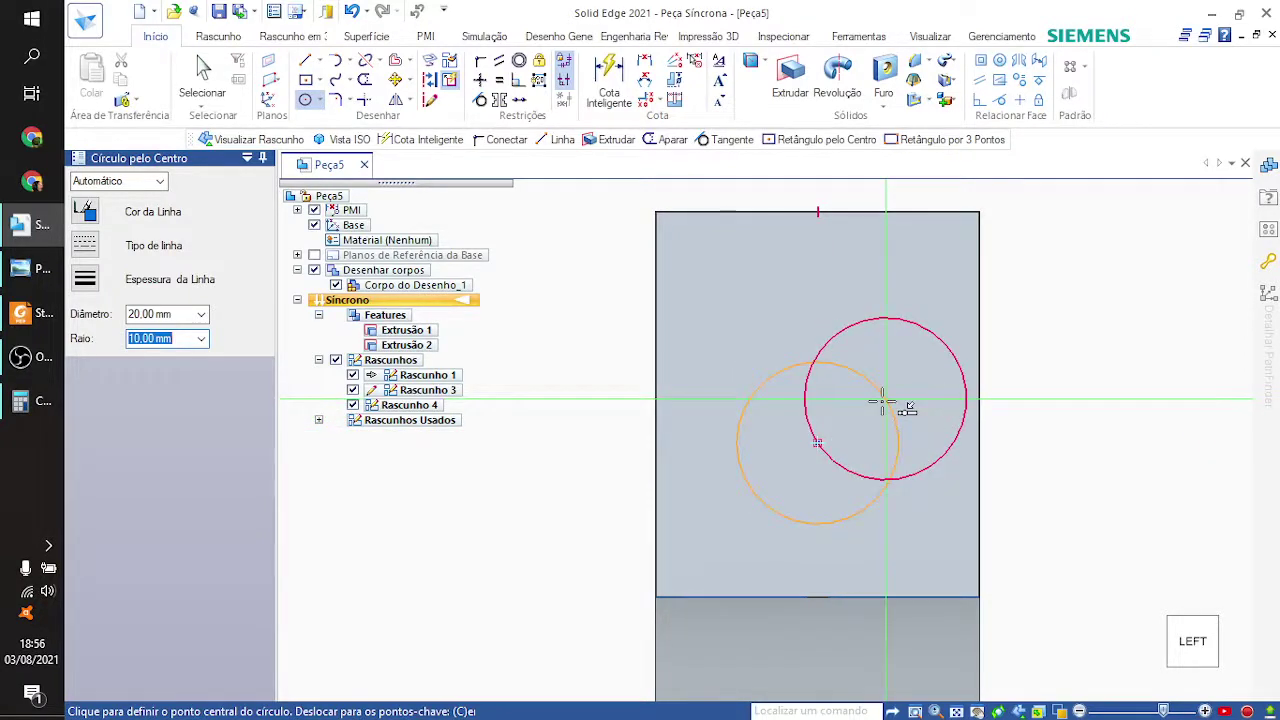
key("Escape")
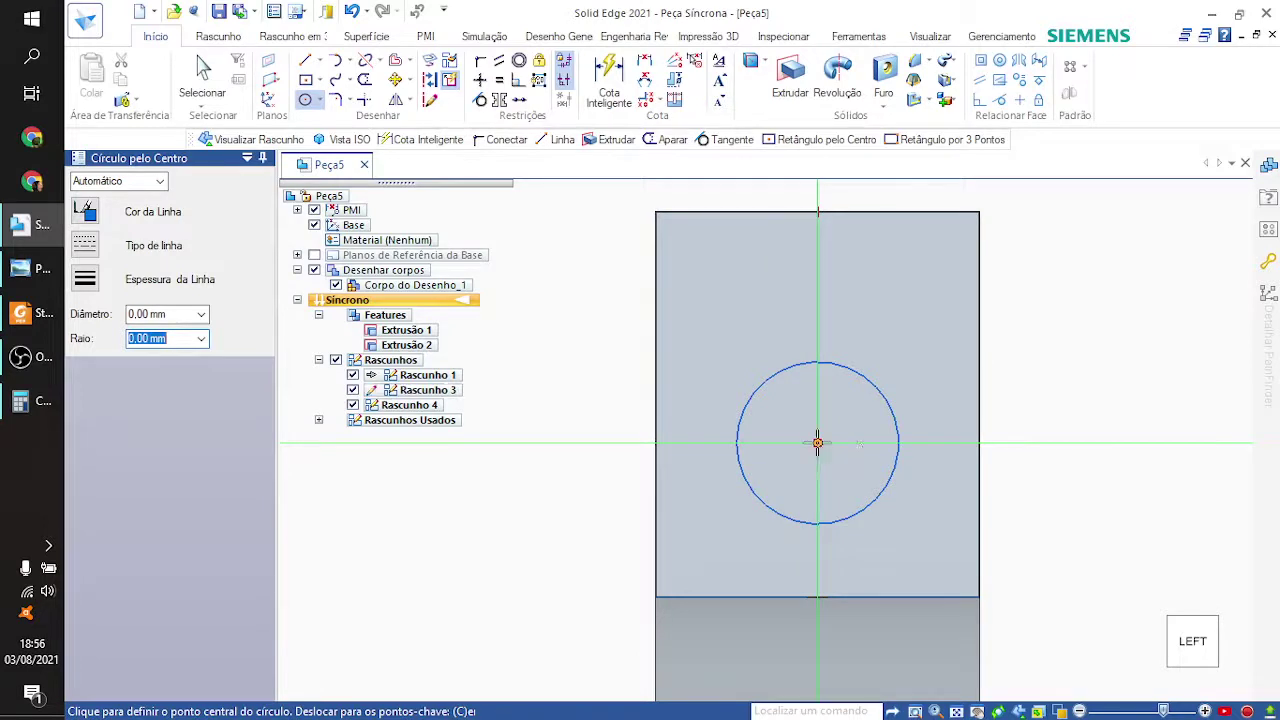
Step: Check the upper lug radius in PROVA.png and draw a larger concentric circle about 33 mm in diameter around the 20 mm circle
left_click(817, 443)
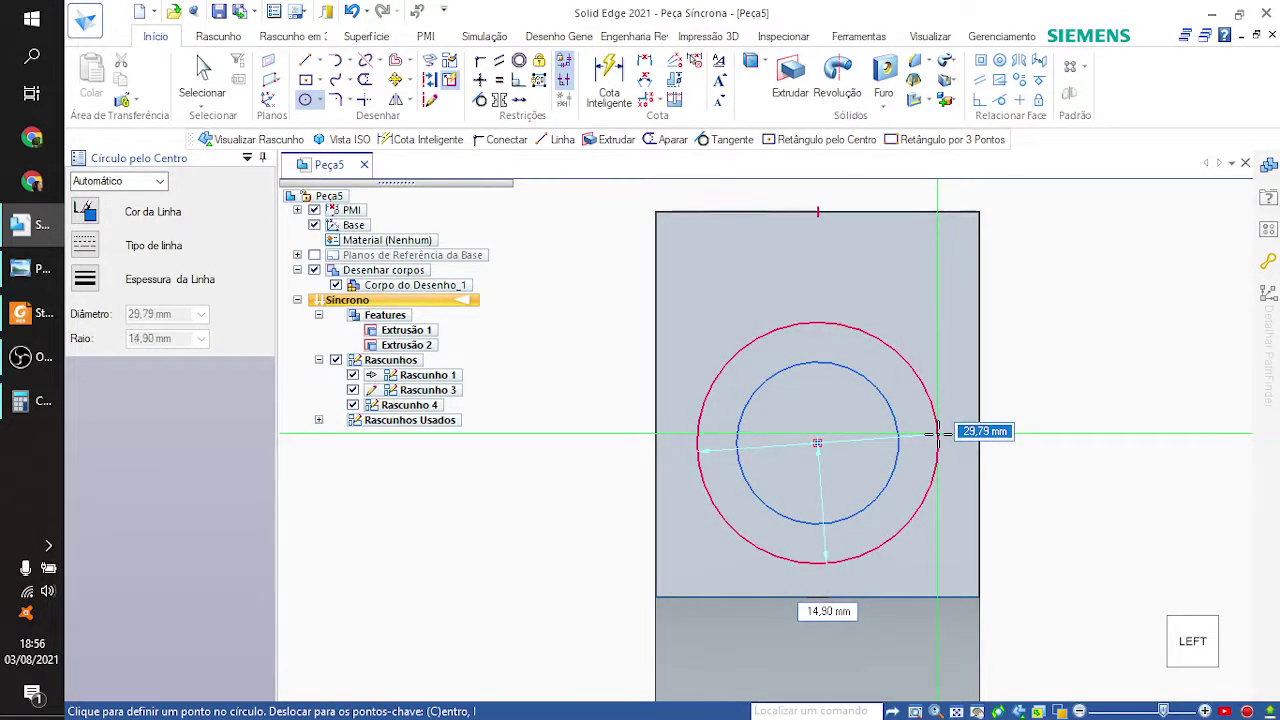
key("alt+Tab")
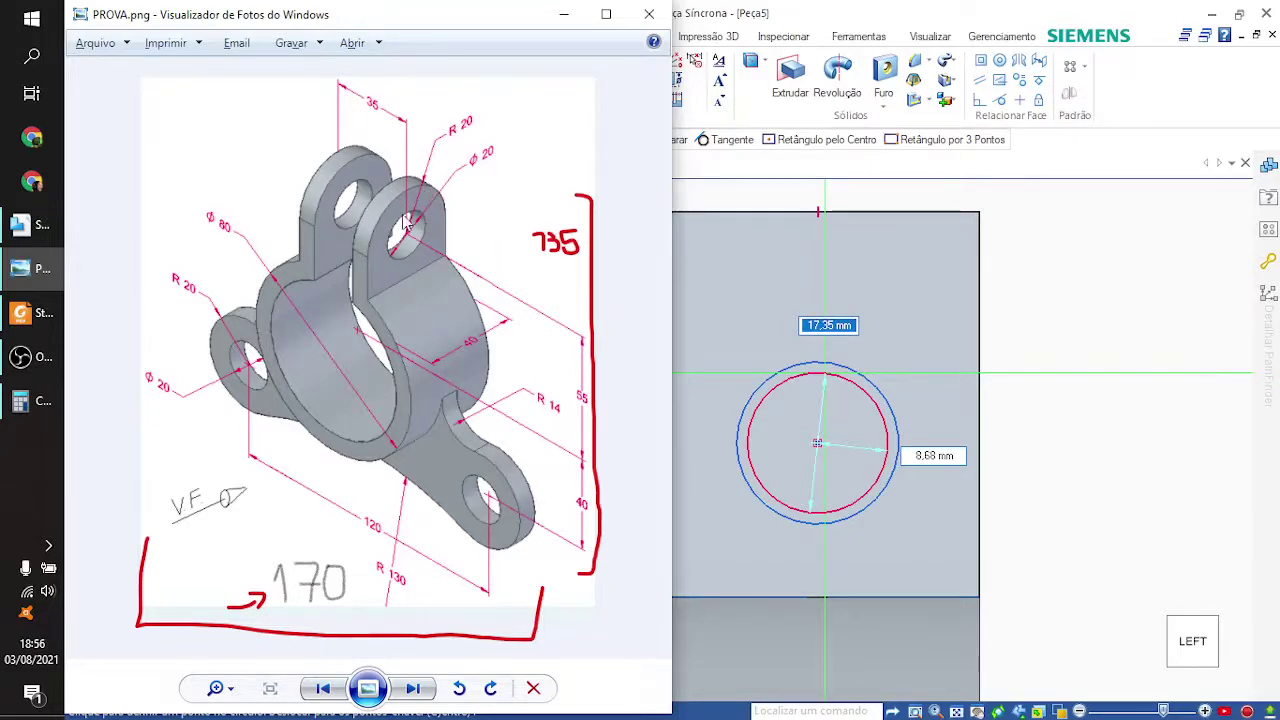
key("alt+Tab")
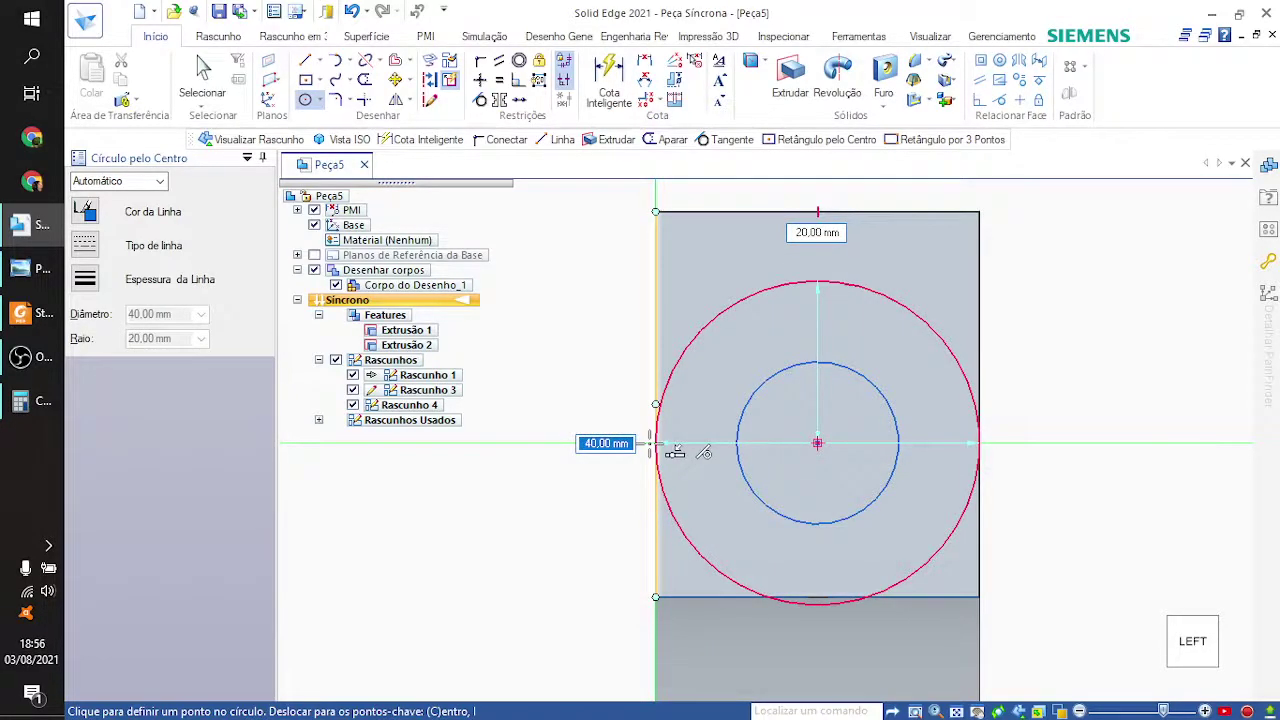
key("alt+Tab")
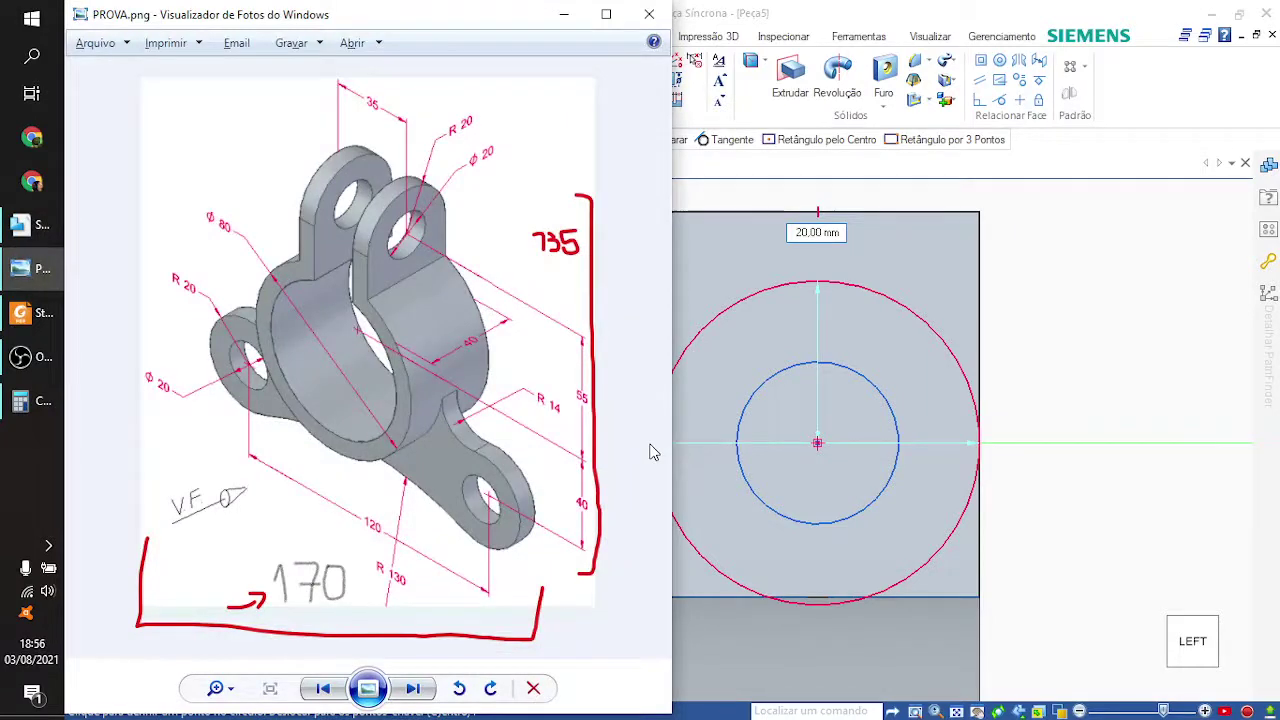
key("alt+Tab")
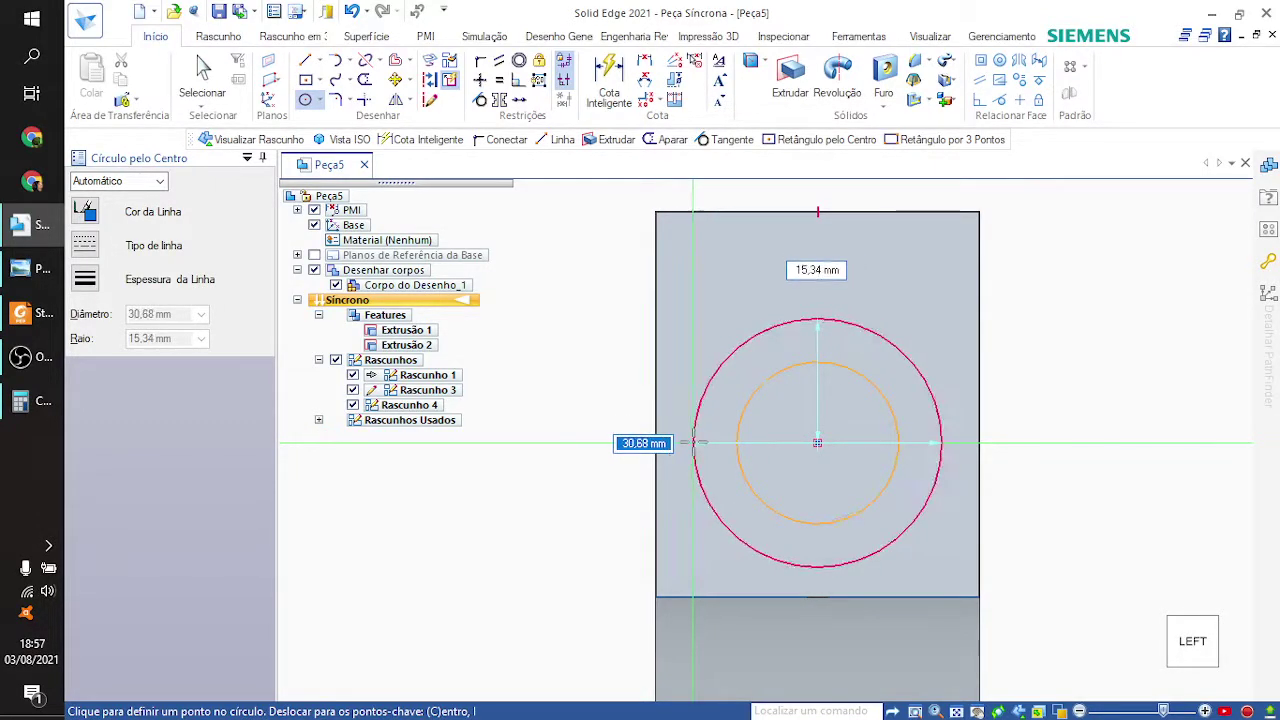
left_click(685, 443)
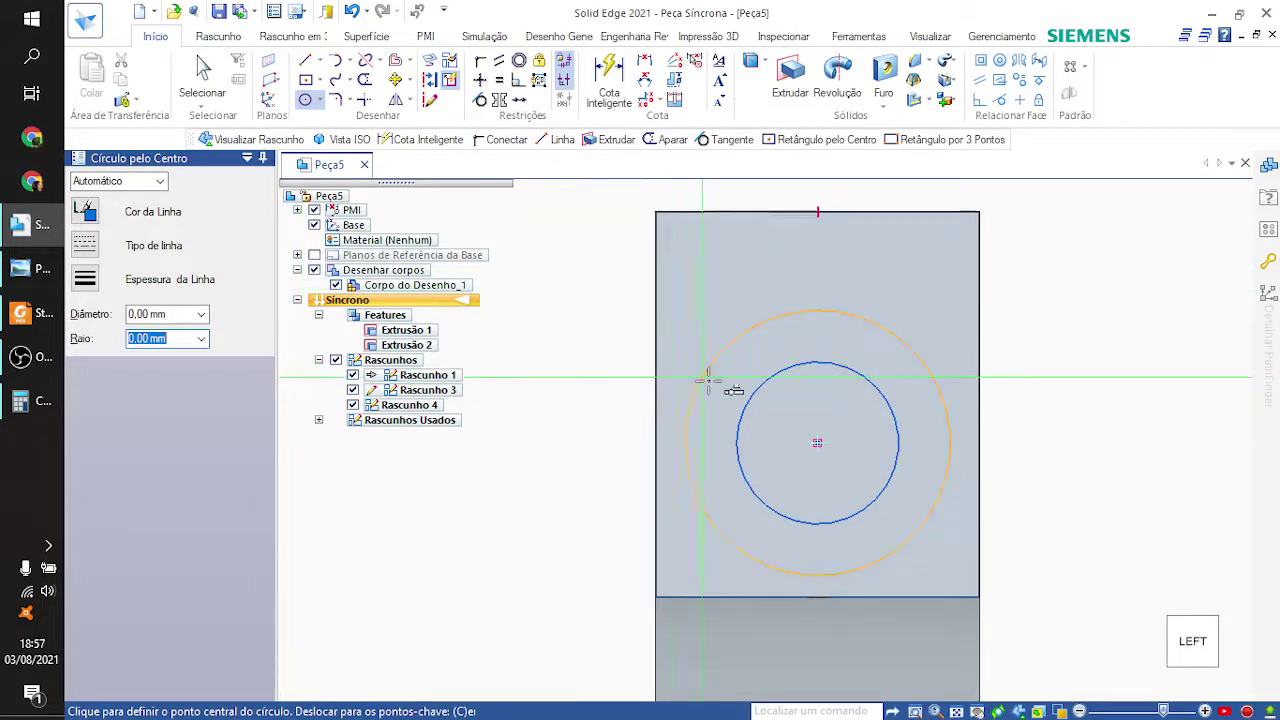
key("Escape")
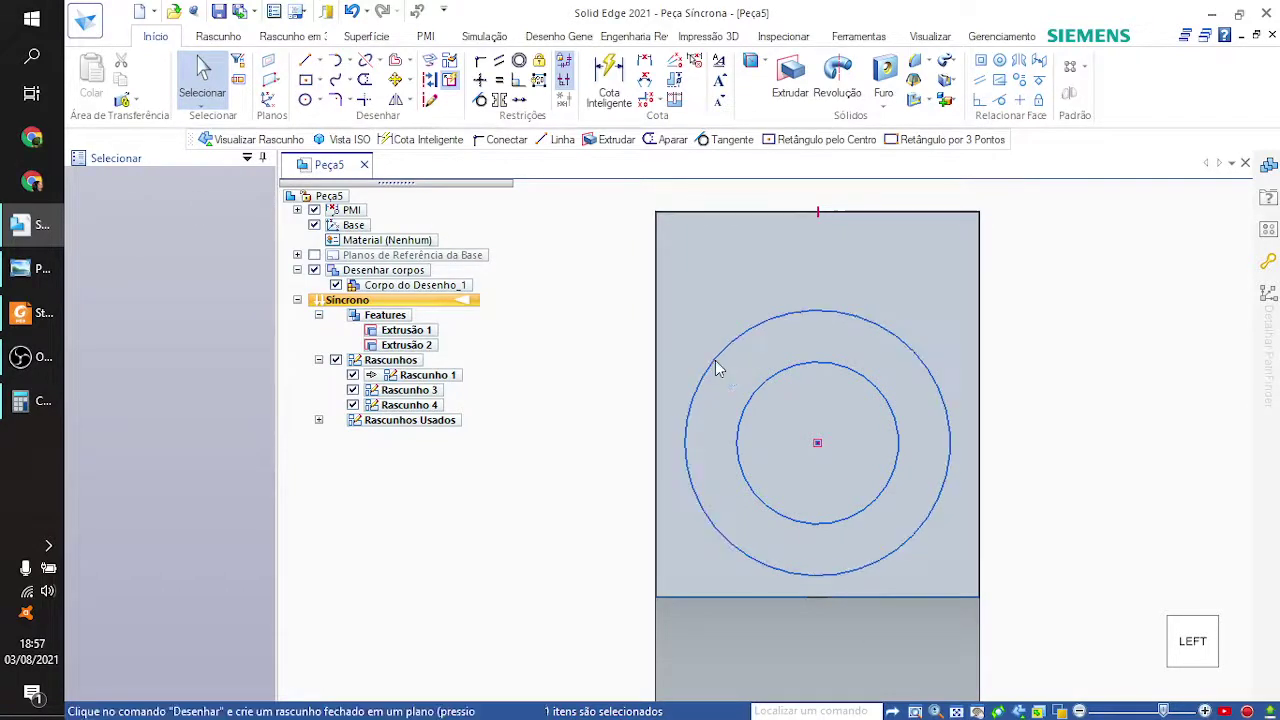
Step: Add a diameter dimension to the outer concentric circle, placed beside the lug
left_click(716, 364)
left_click(608, 78)
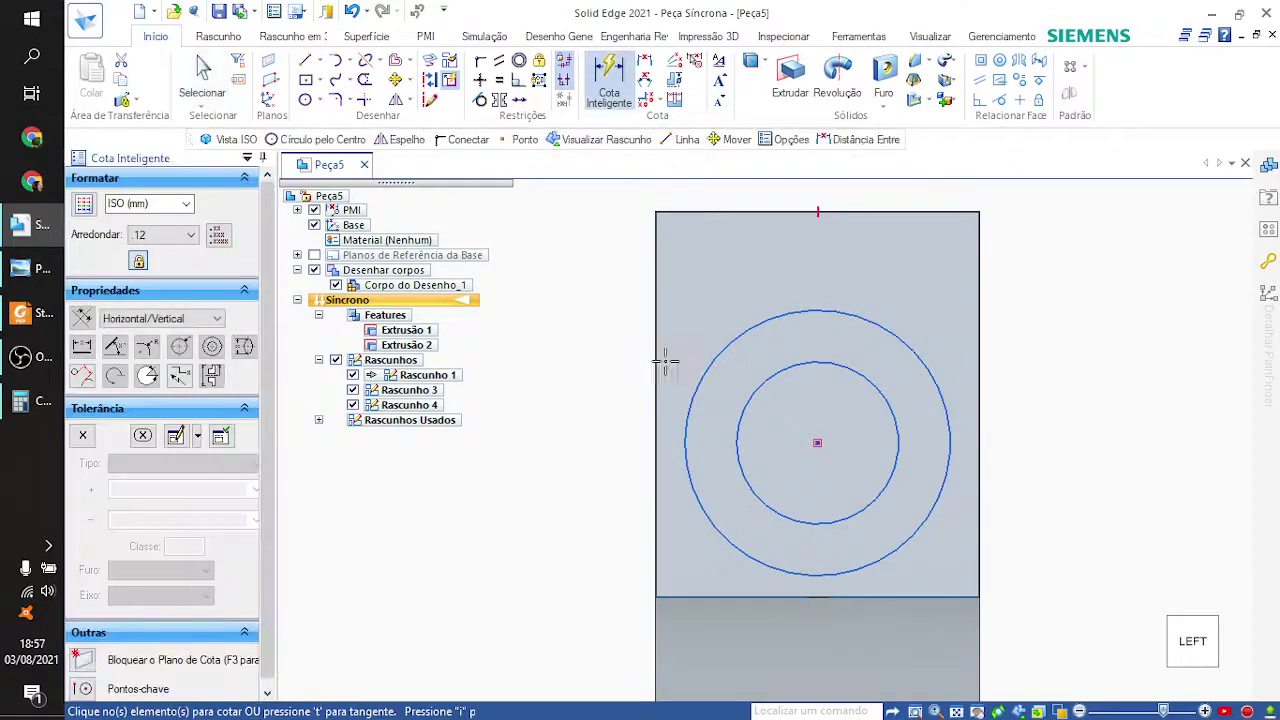
left_click(705, 367)
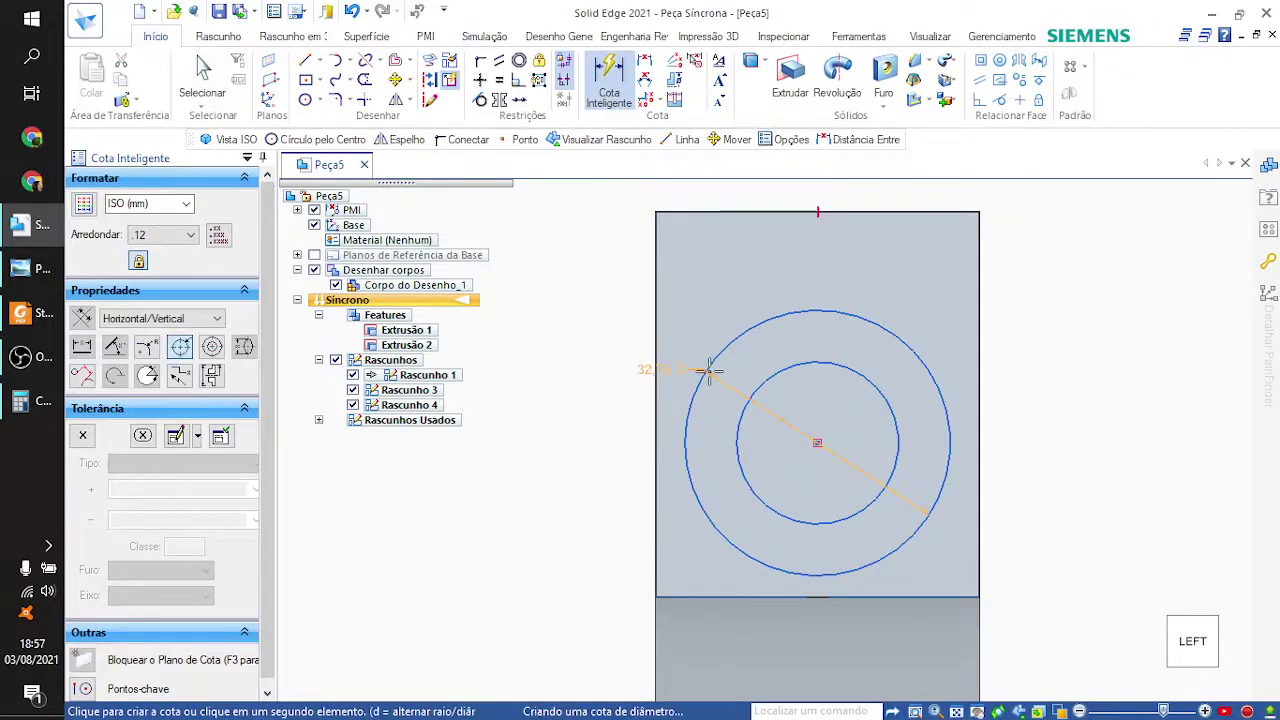
left_click(590, 323)
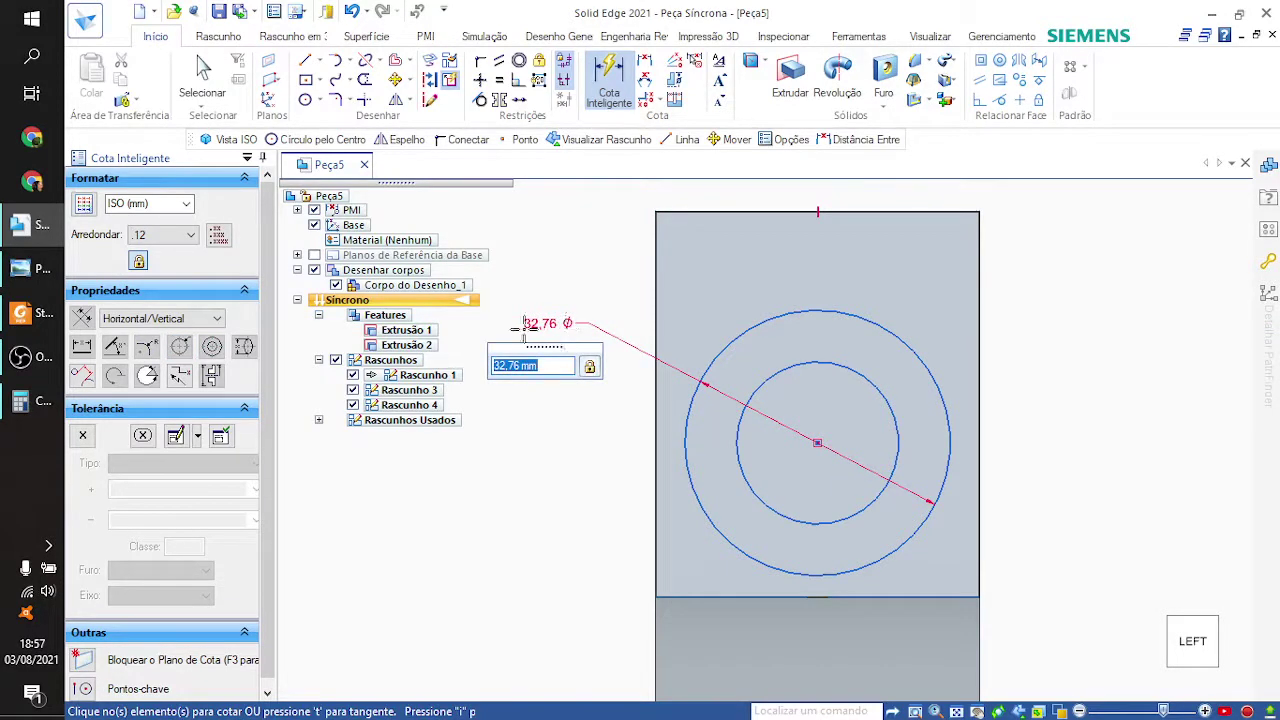
key("Return")
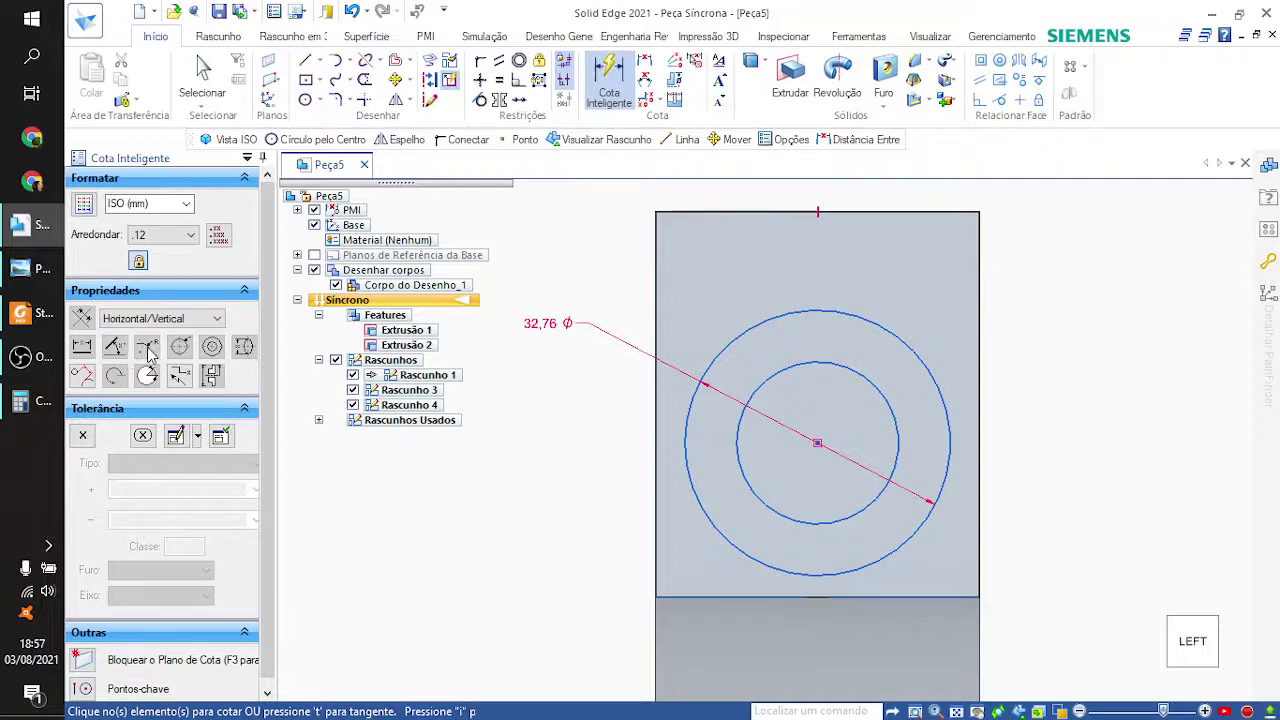
Step: Convert the outer circle's diameter dimension to a radius dimension and set it to 20 mm
left_click(147, 348)
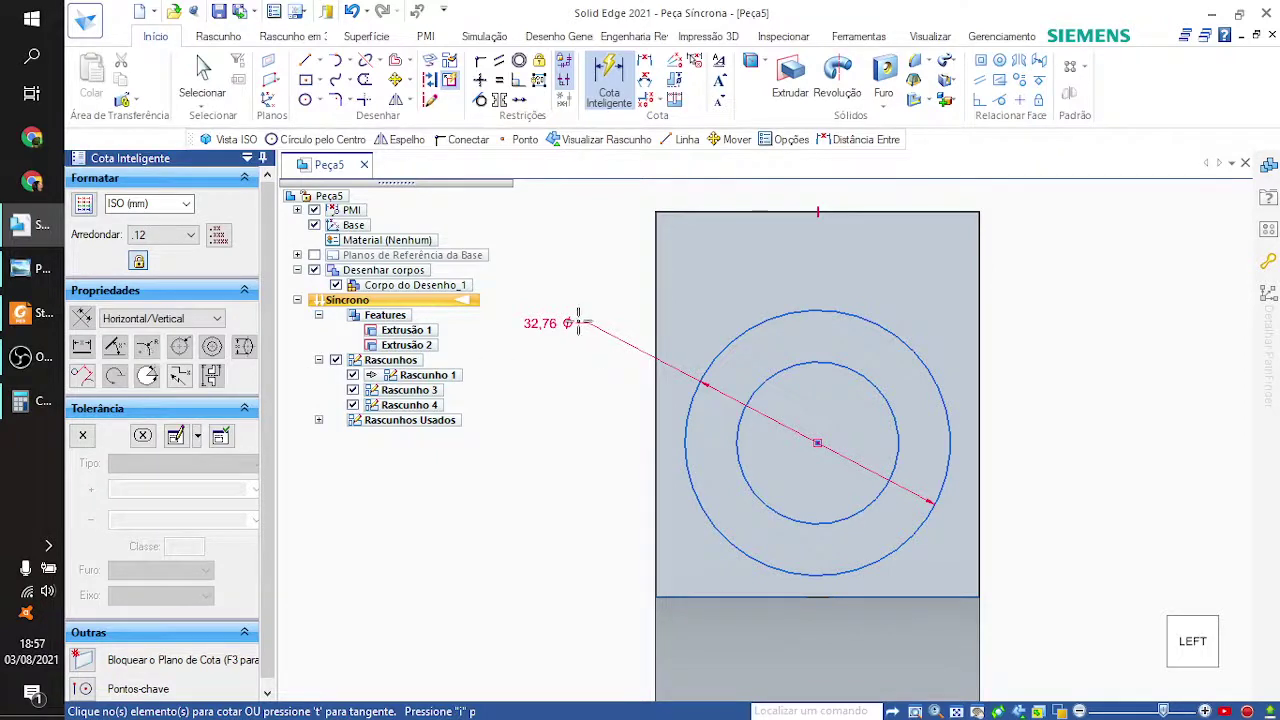
key("Escape")
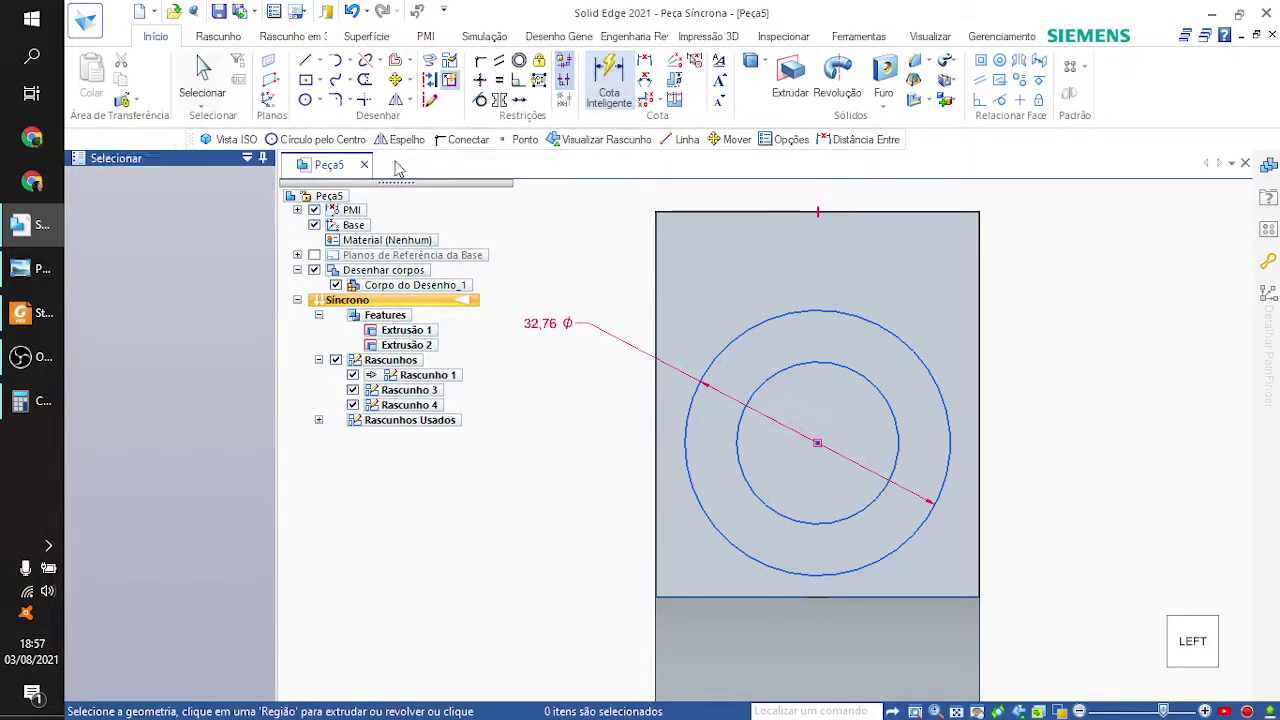
left_click(545, 327)
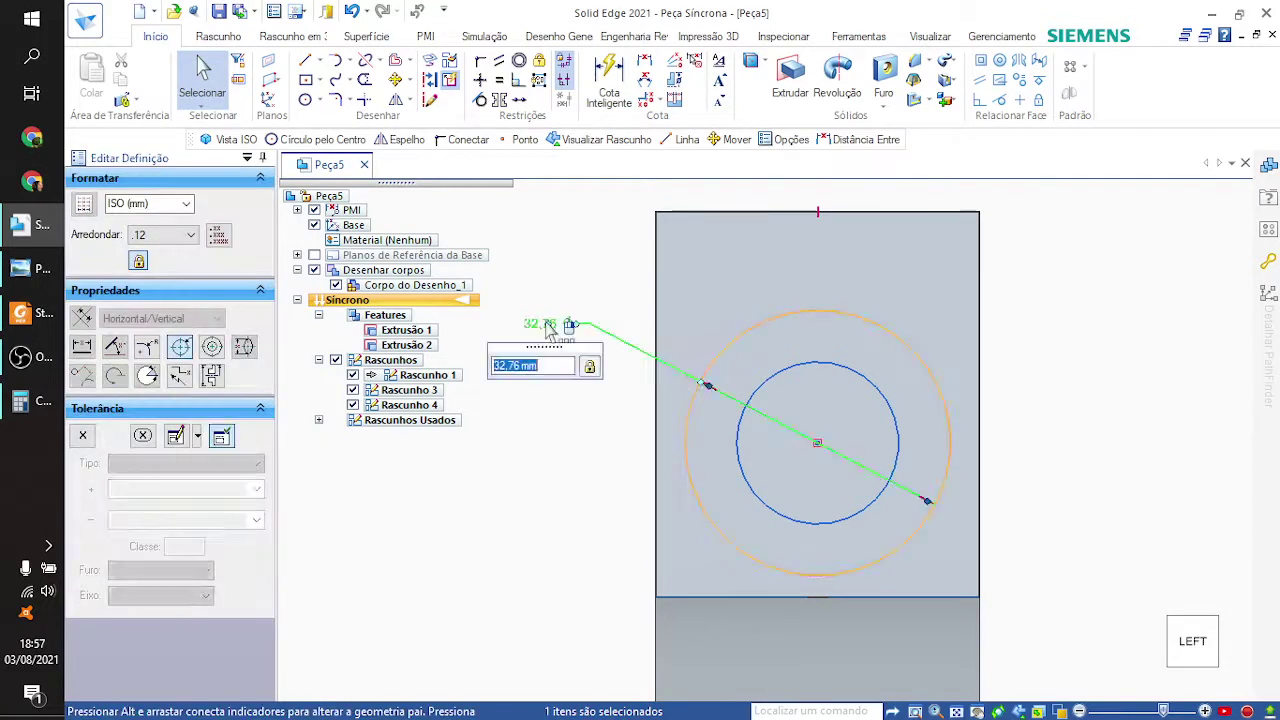
left_click(147, 348)
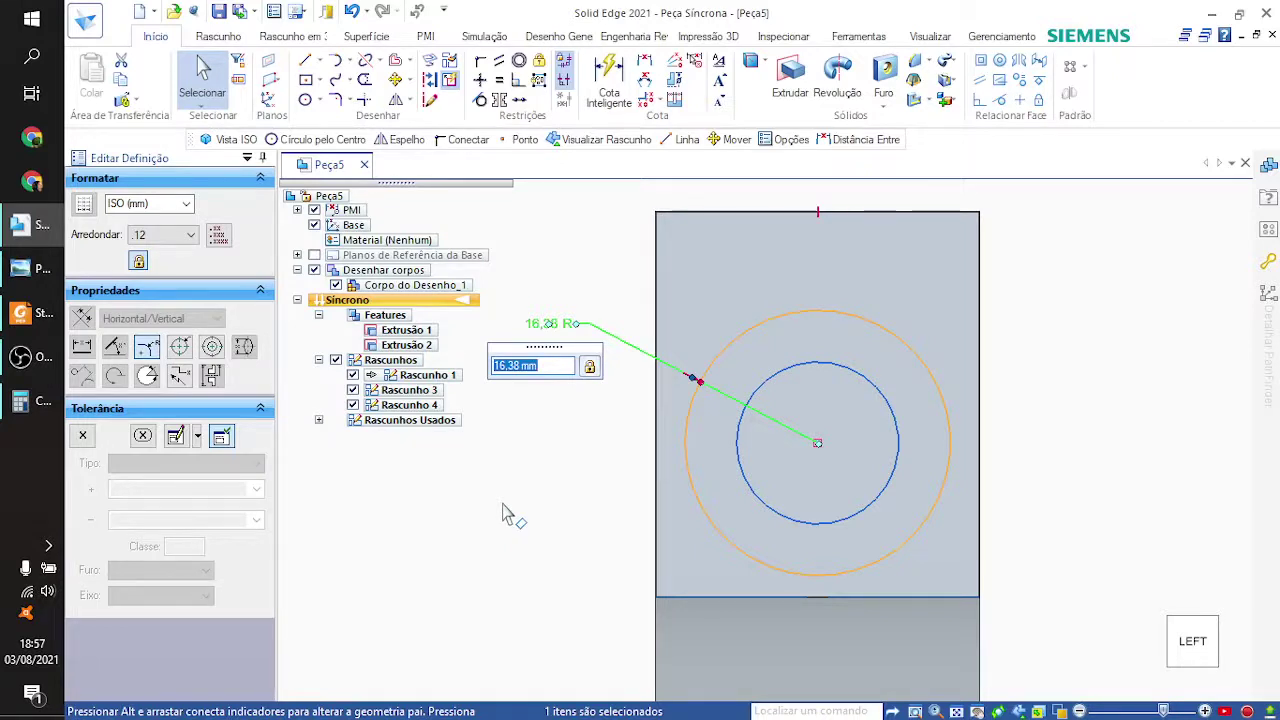
type("20")
key("Return")
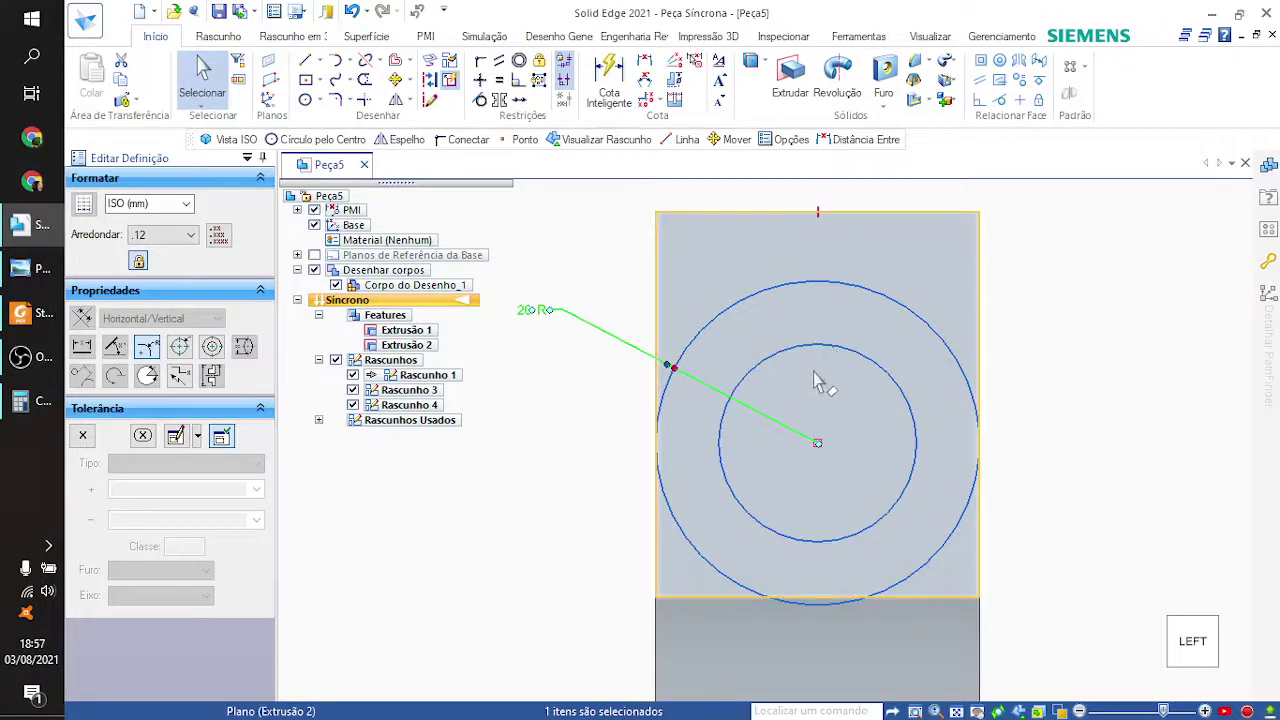
key("Escape")
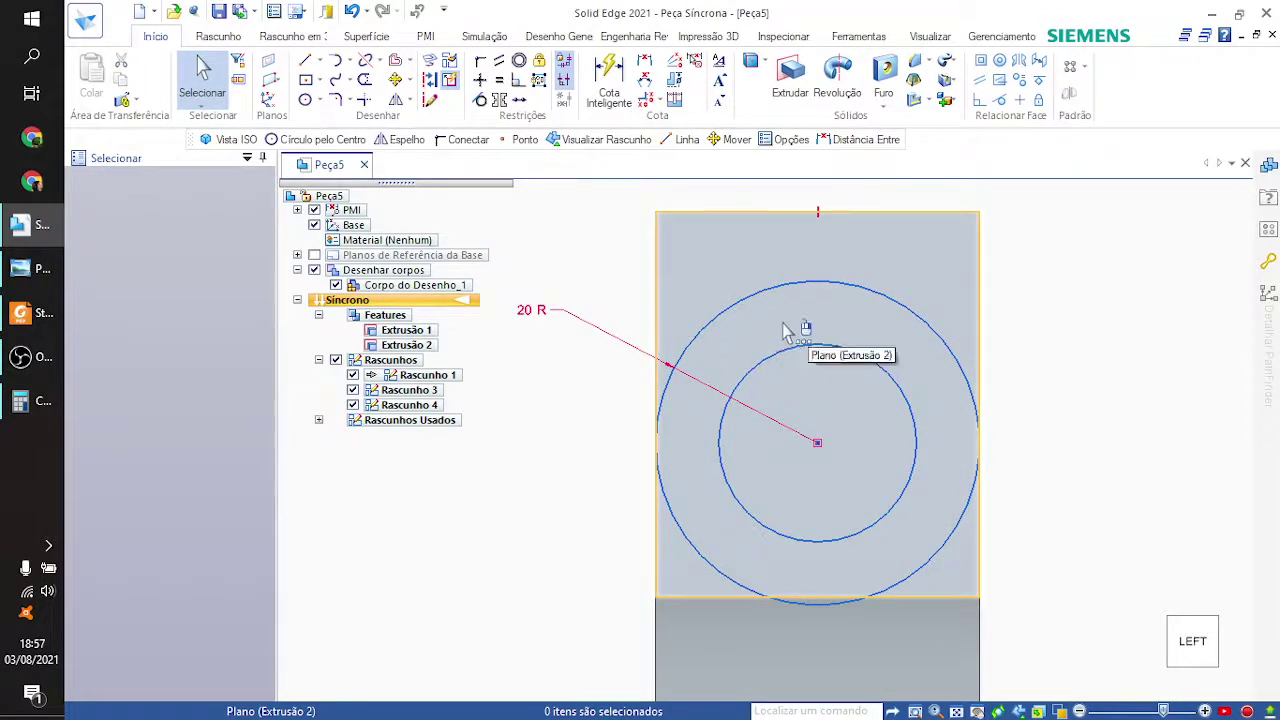
left_click(808, 390)
key("Escape")
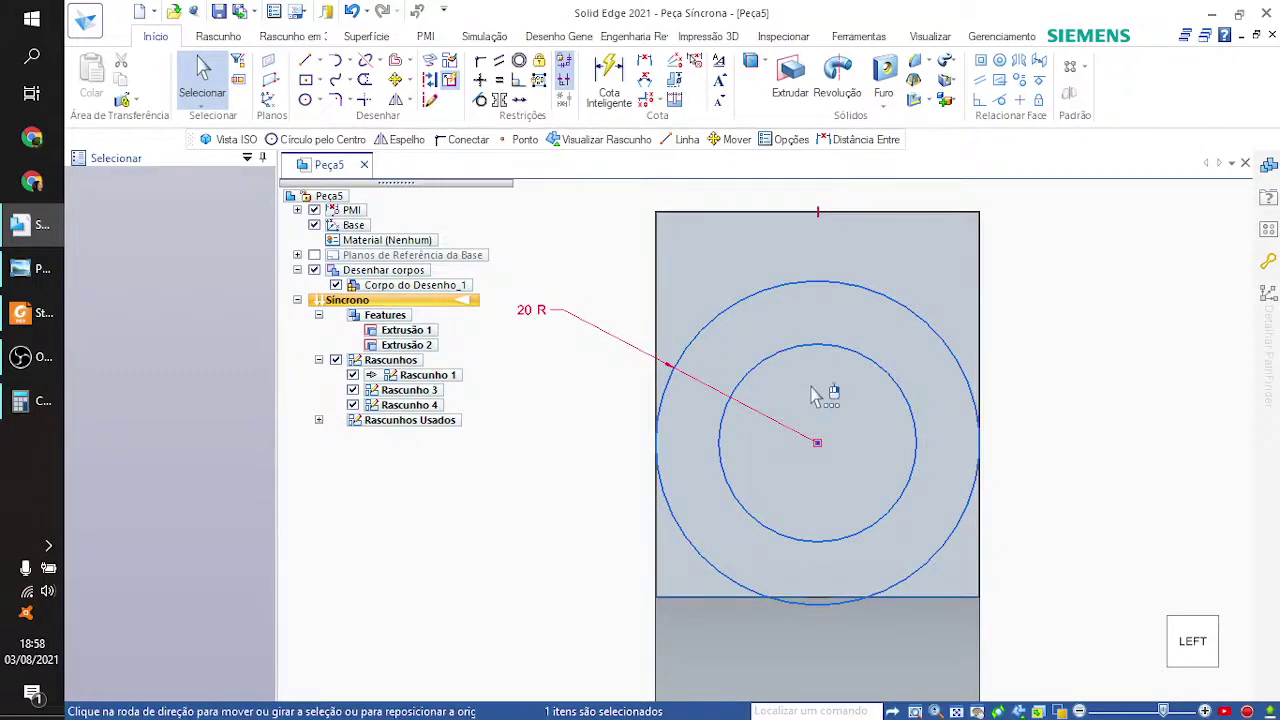
left_click(813, 395)
key("Escape")
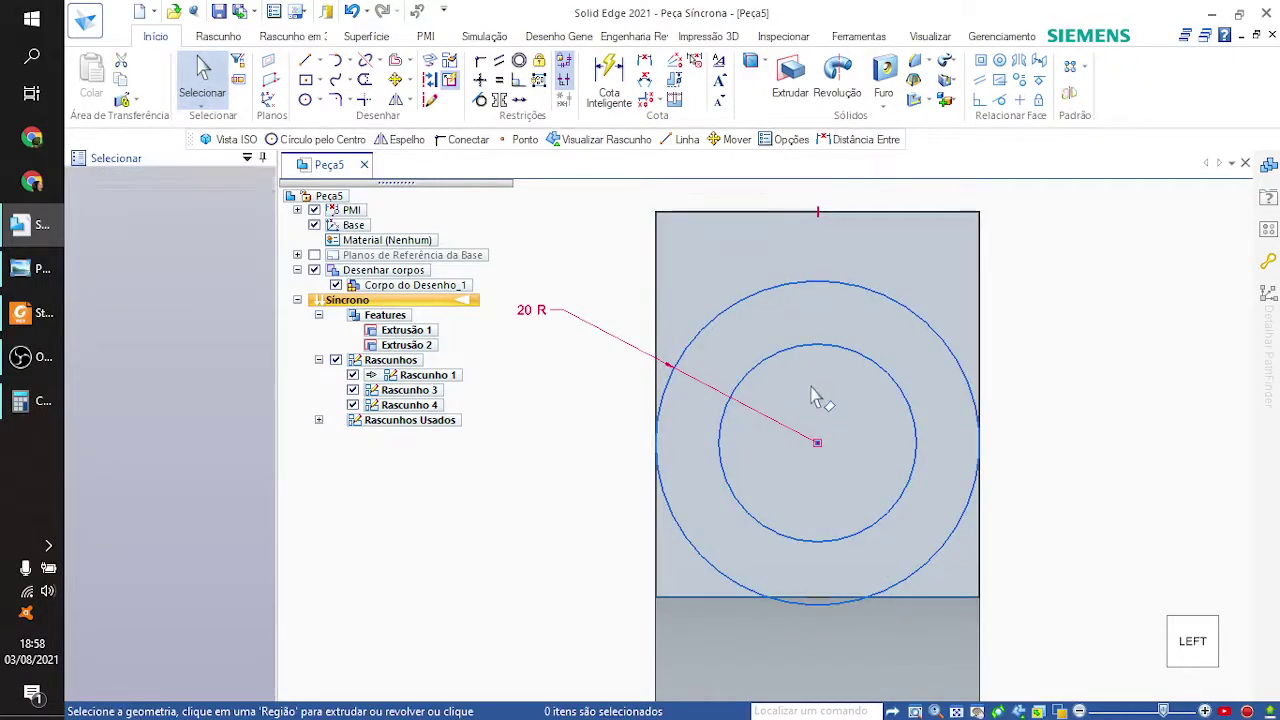
left_click(801, 354)
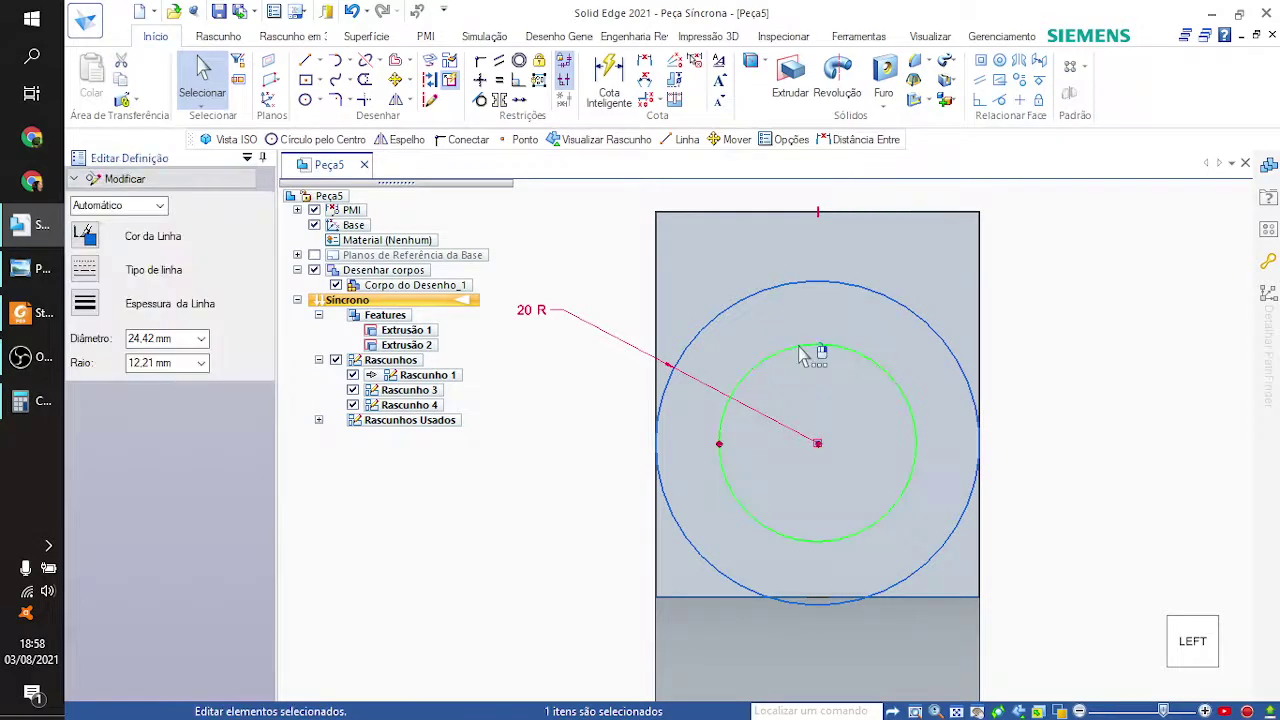
left_click(920, 222)
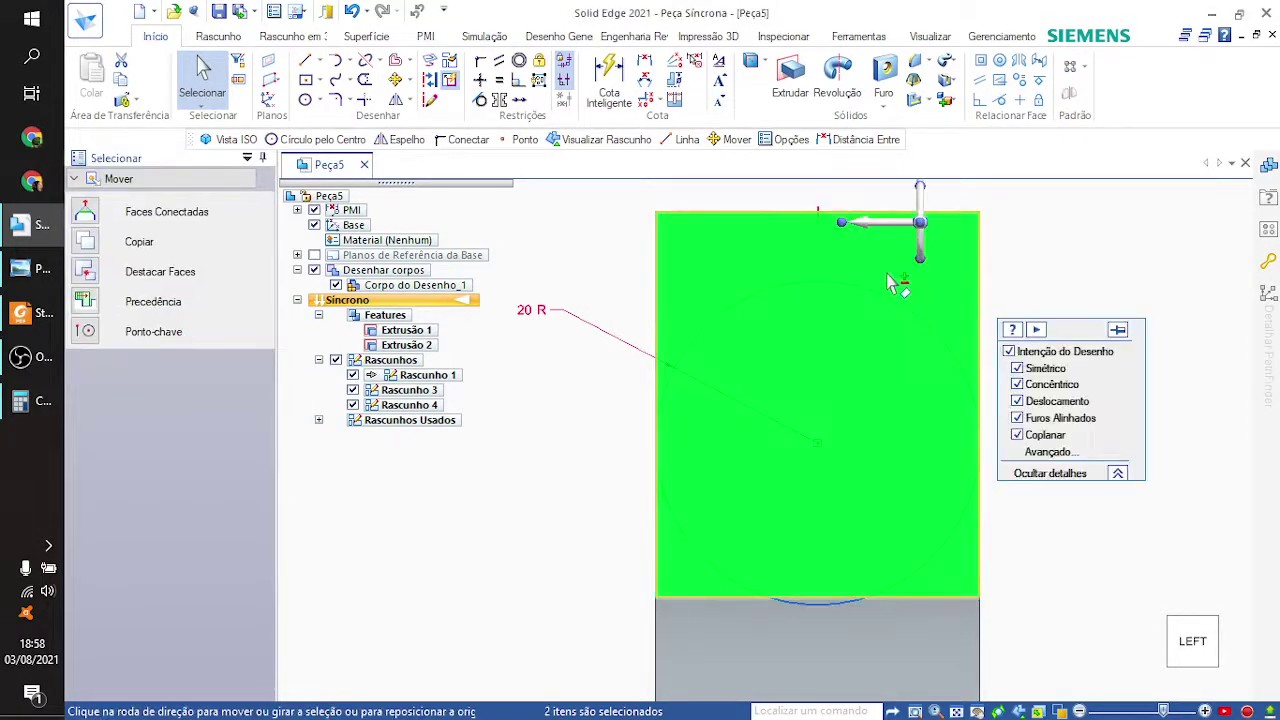
key("Escape")
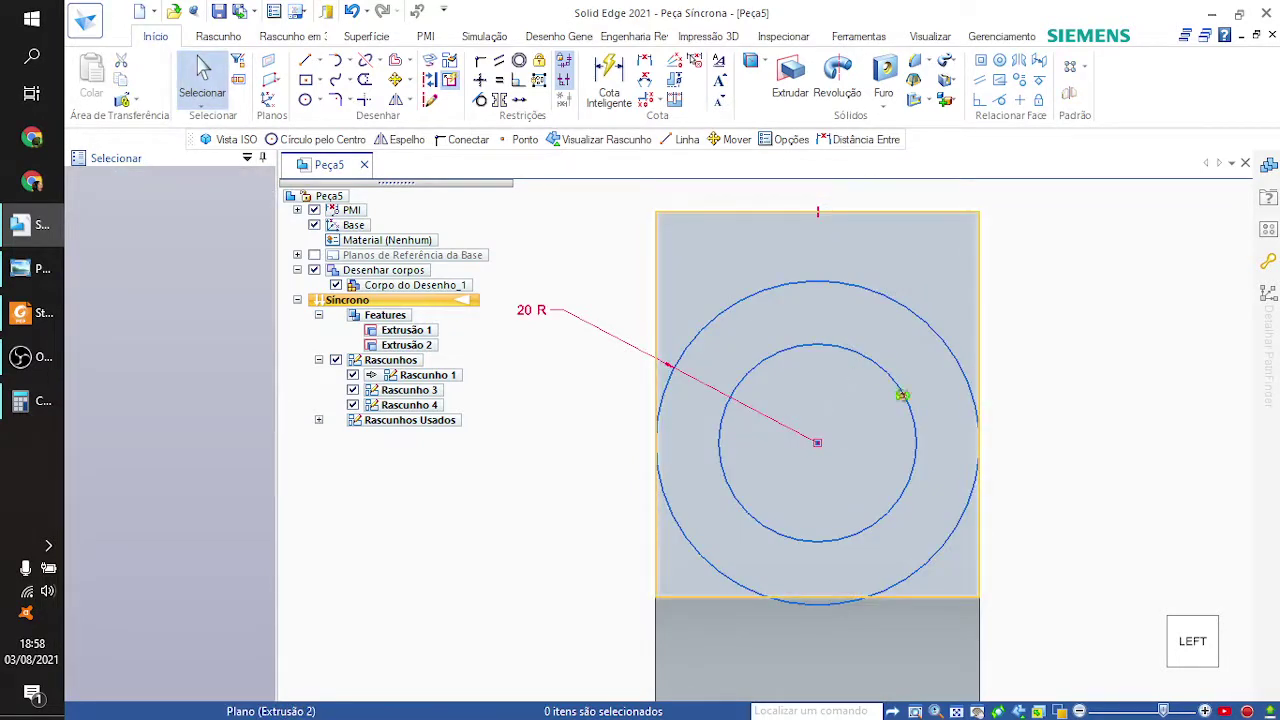
Step: Cut the inner circle and the corner region above the outer circle through both upper lugs with a symmetric extrusion about 200 mm long
middle_click_drag(902, 395, 1274, 404)
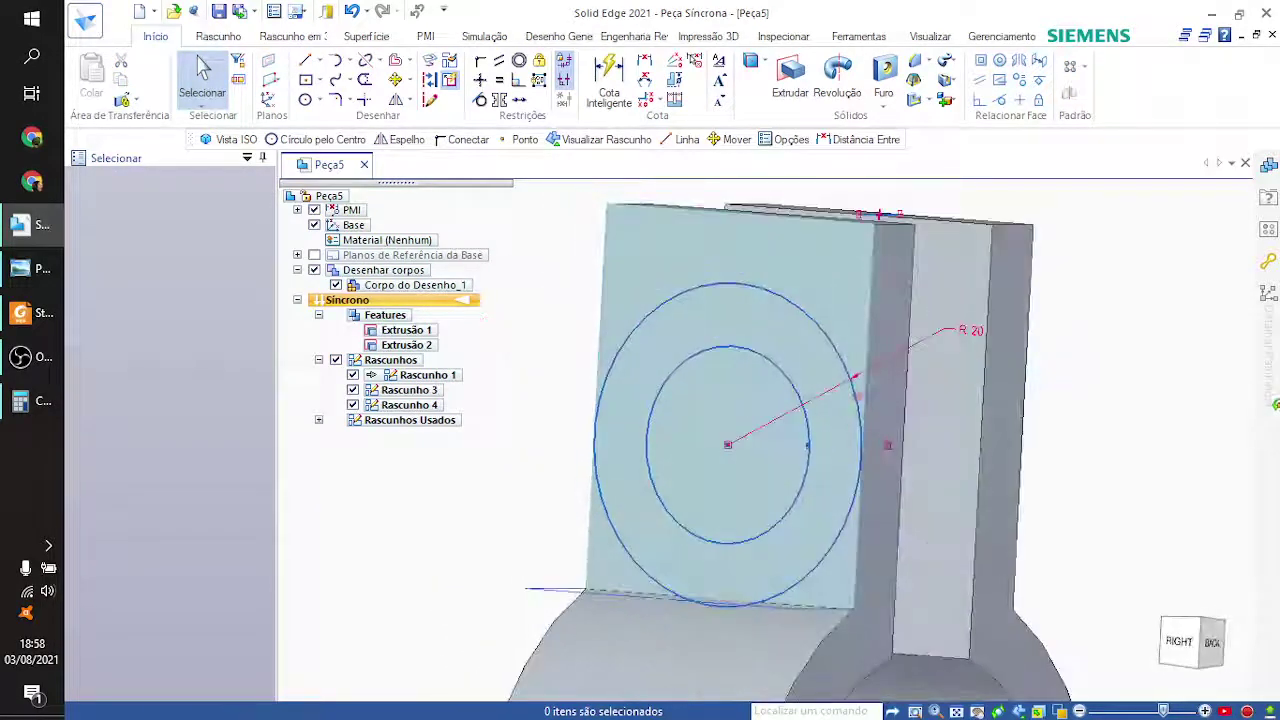
mouse_move(829, 449)
middle_mouse_down()
mouse_move(915, 442)
mouse_move(899, 446)
middle_mouse_up()
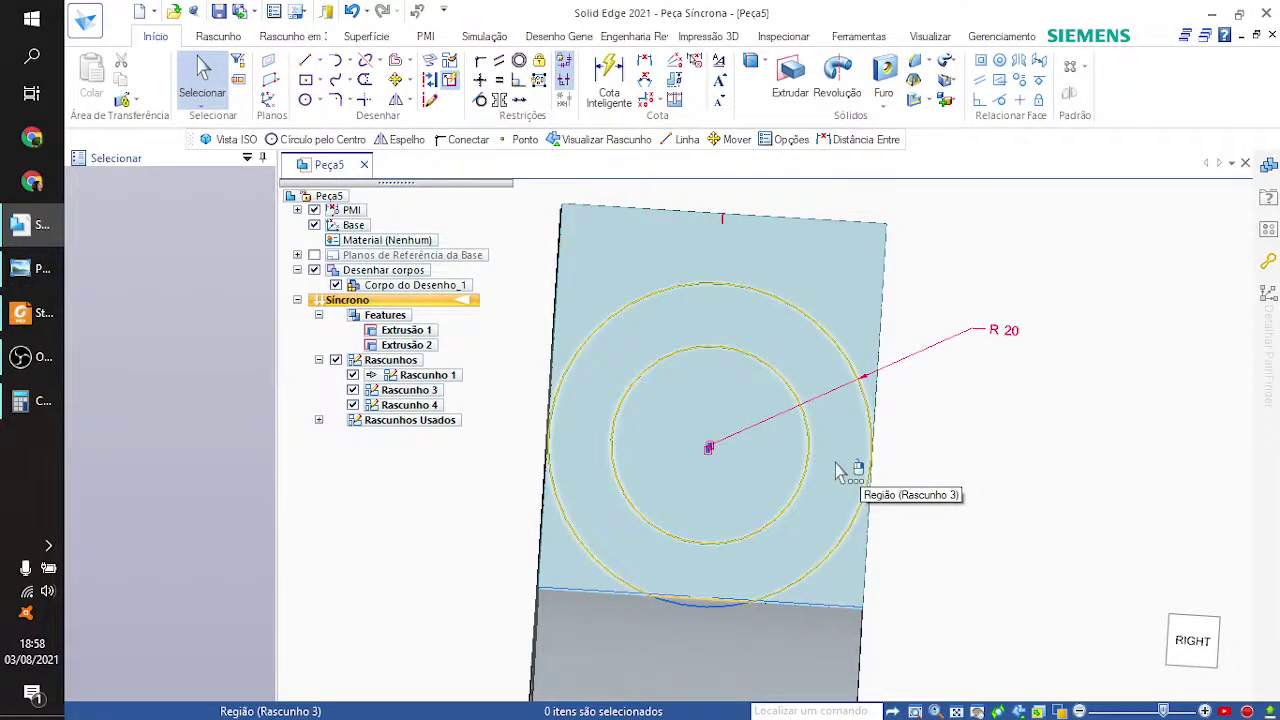
key("ctrl+r")
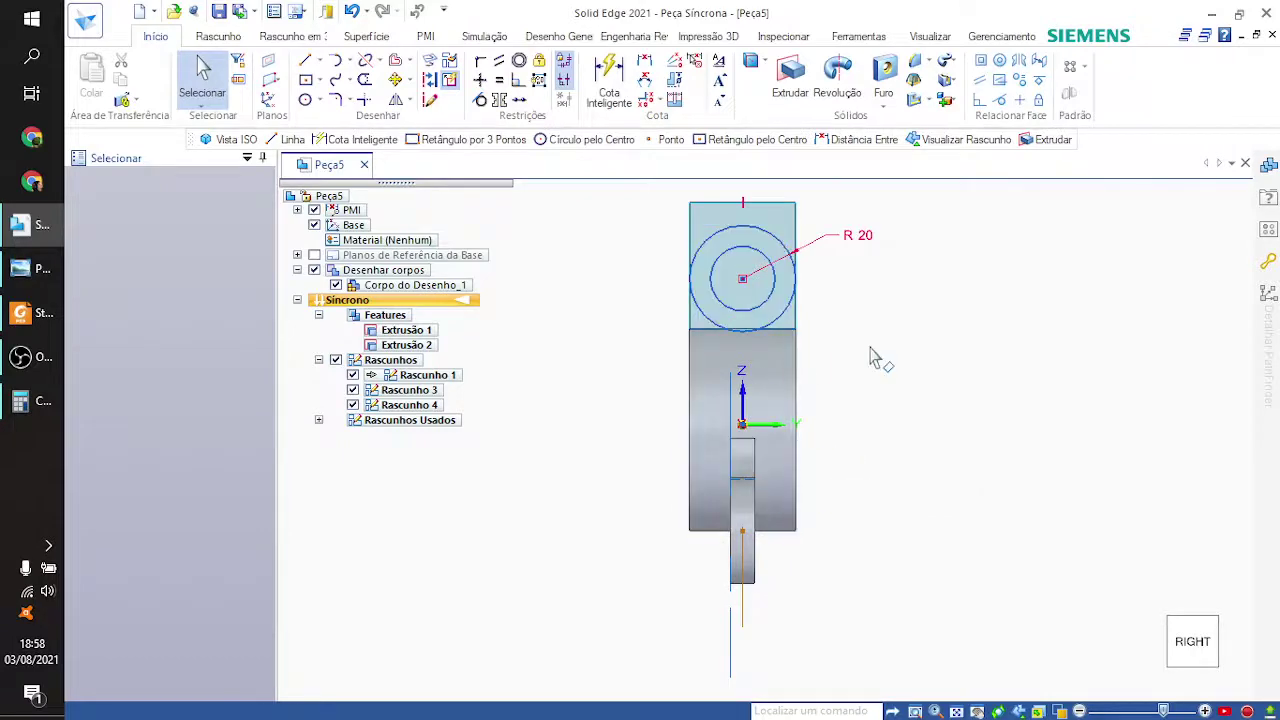
middle_click_drag(877, 357, 897, 375)
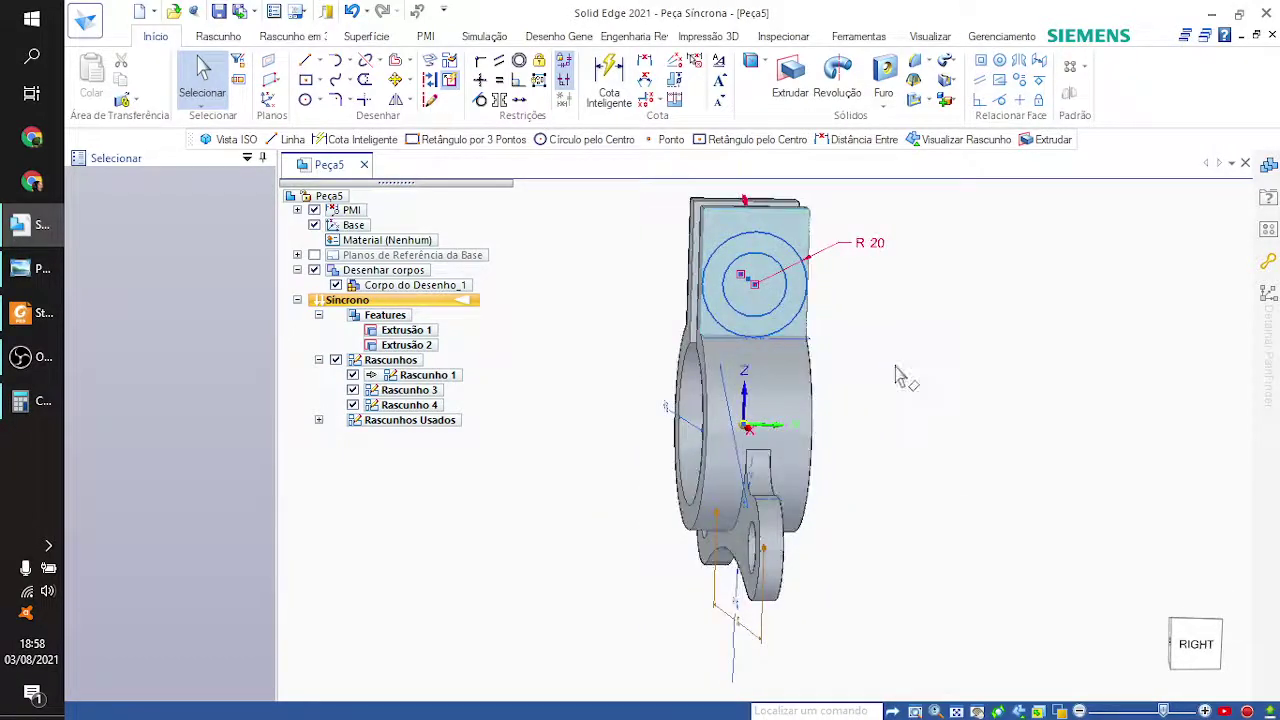
key("ctrl+r")
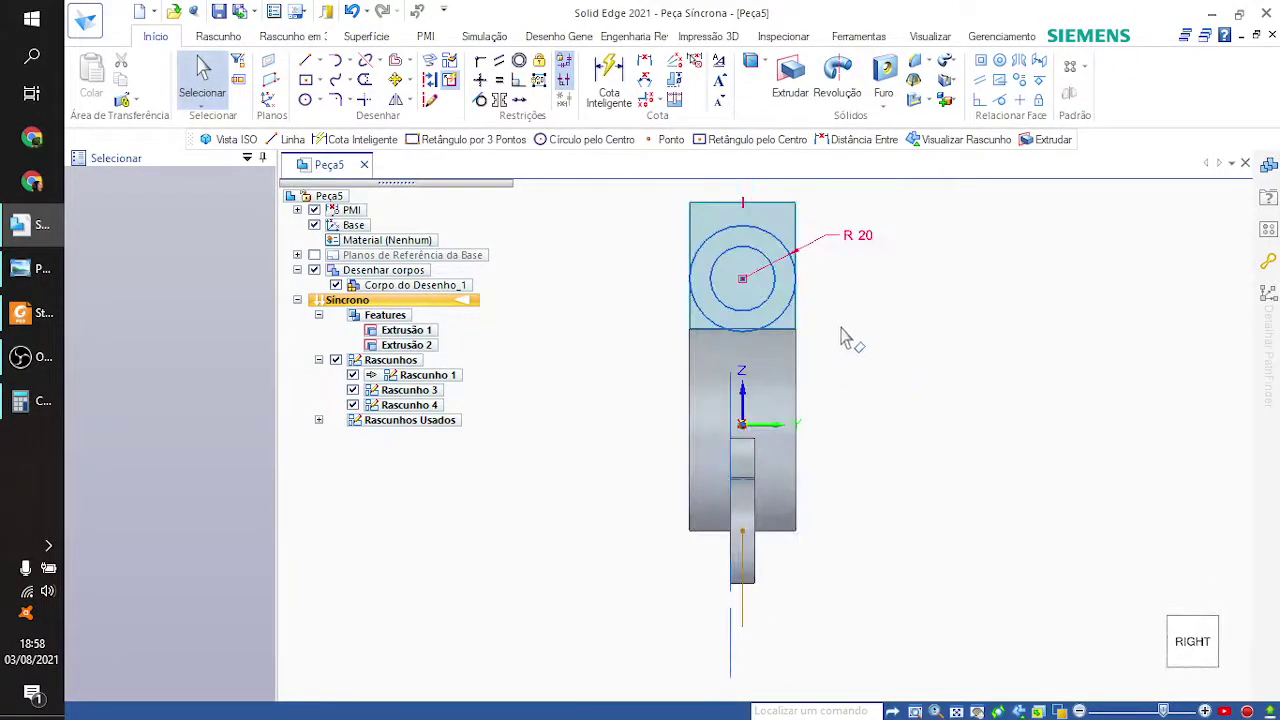
scroll(846, 337, "up", 2)
scroll(826, 332, "up", 3)
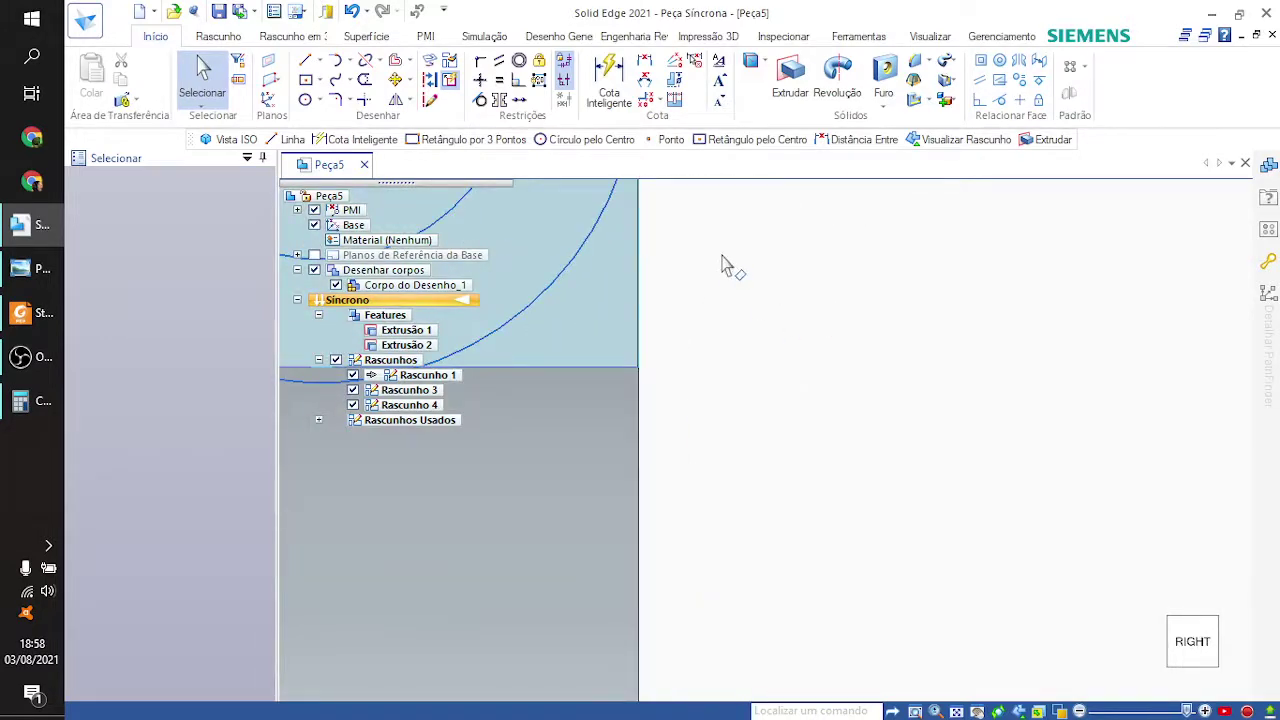
scroll(726, 265, "down", 3)
middle_click_drag(726, 265, 1088, 490, "shift")
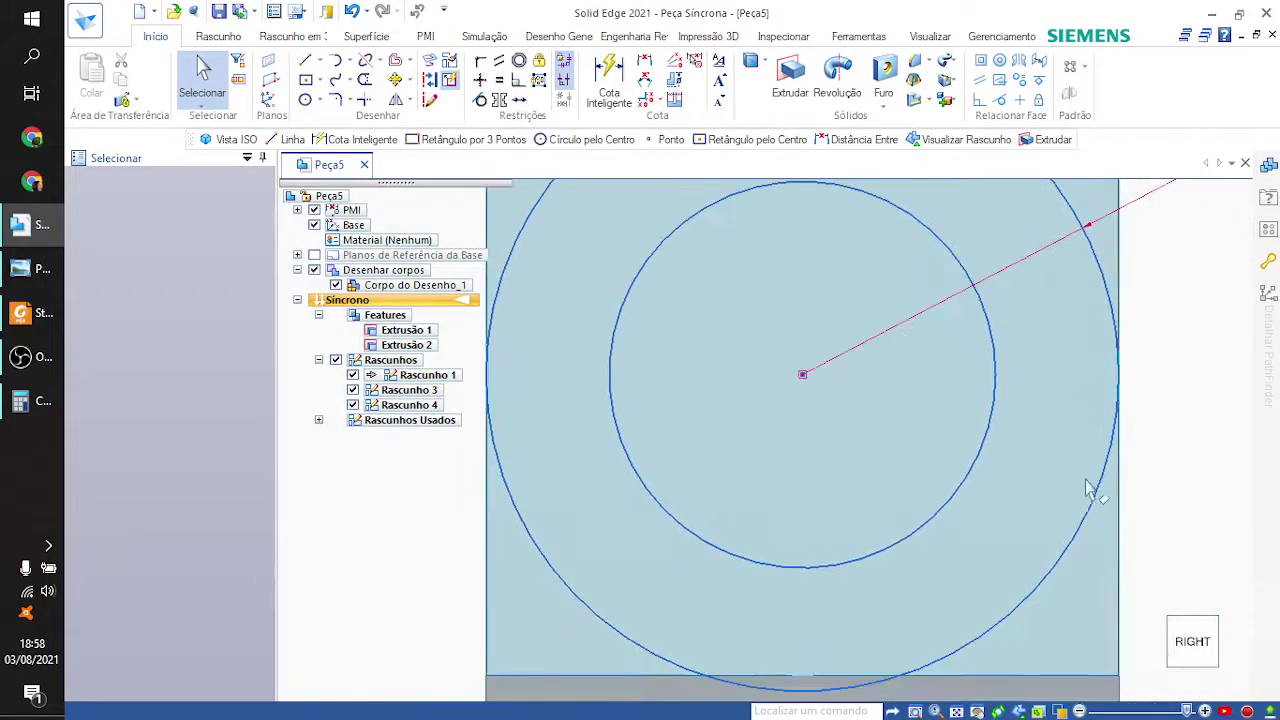
scroll(1088, 490, "down", 2)
left_click(846, 388)
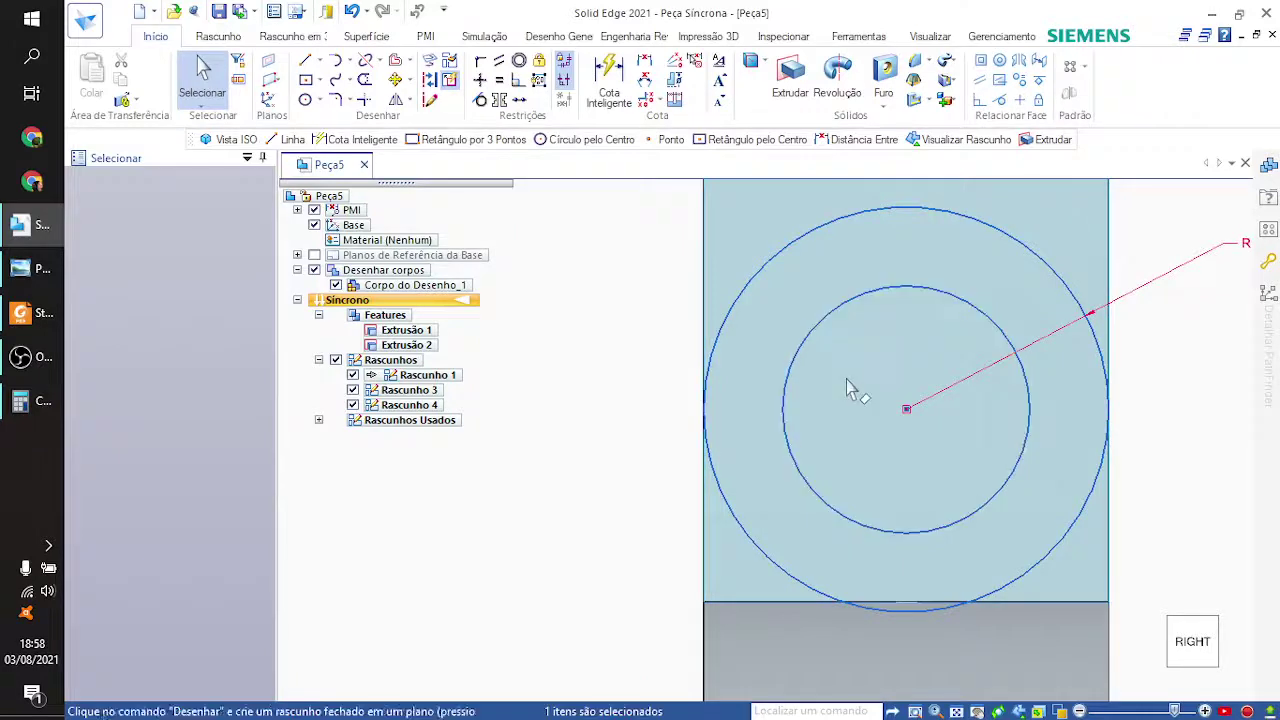
scroll(840, 376, "down", 3)
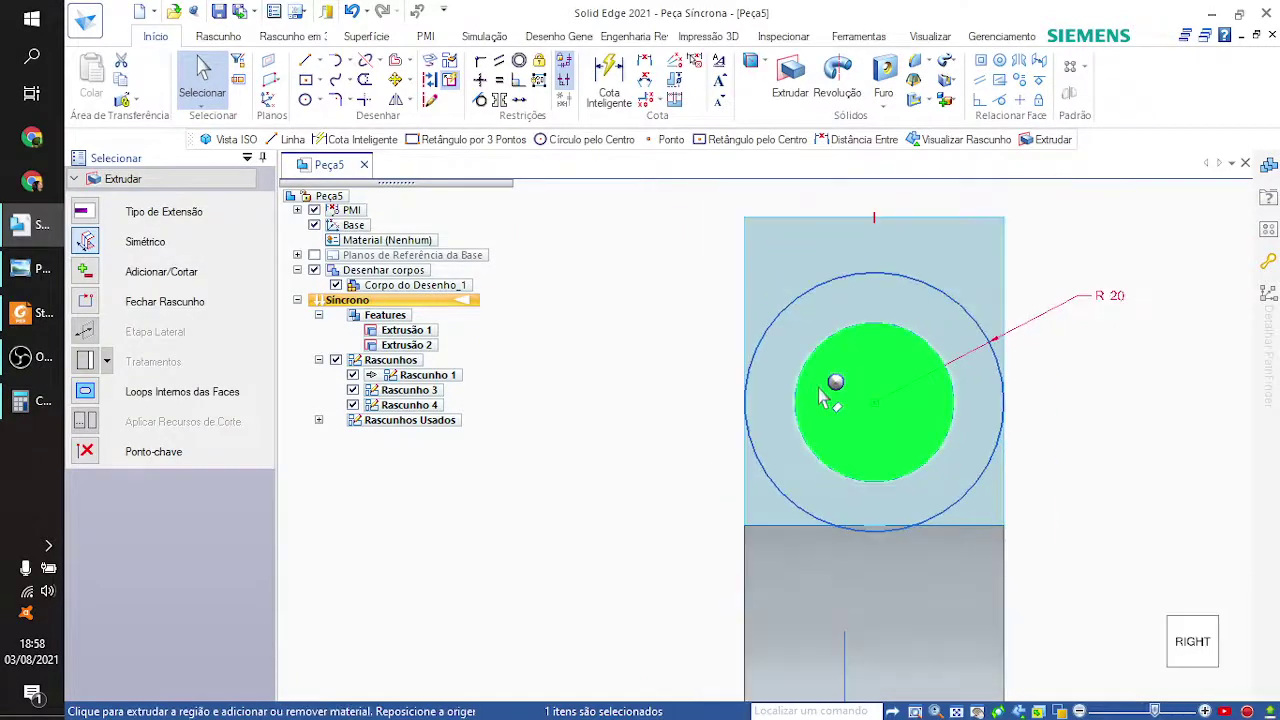
left_click(784, 293)
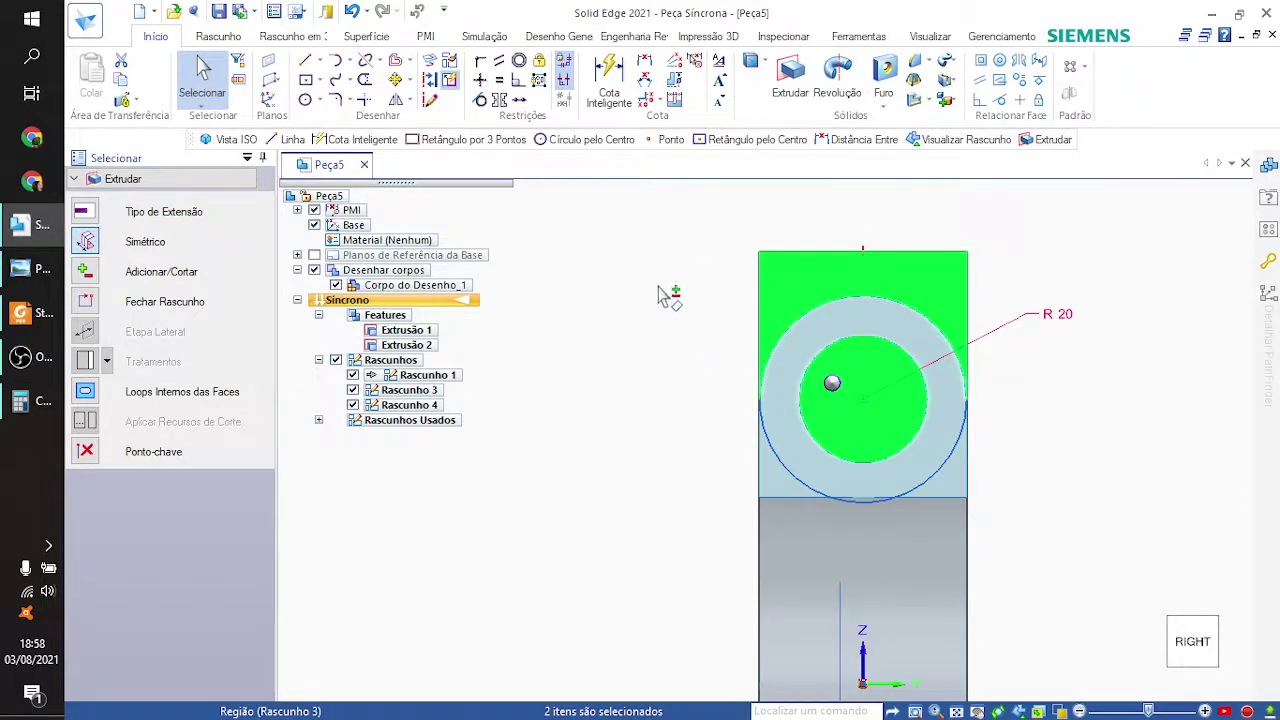
middle_click_drag(663, 287, 720, 260)
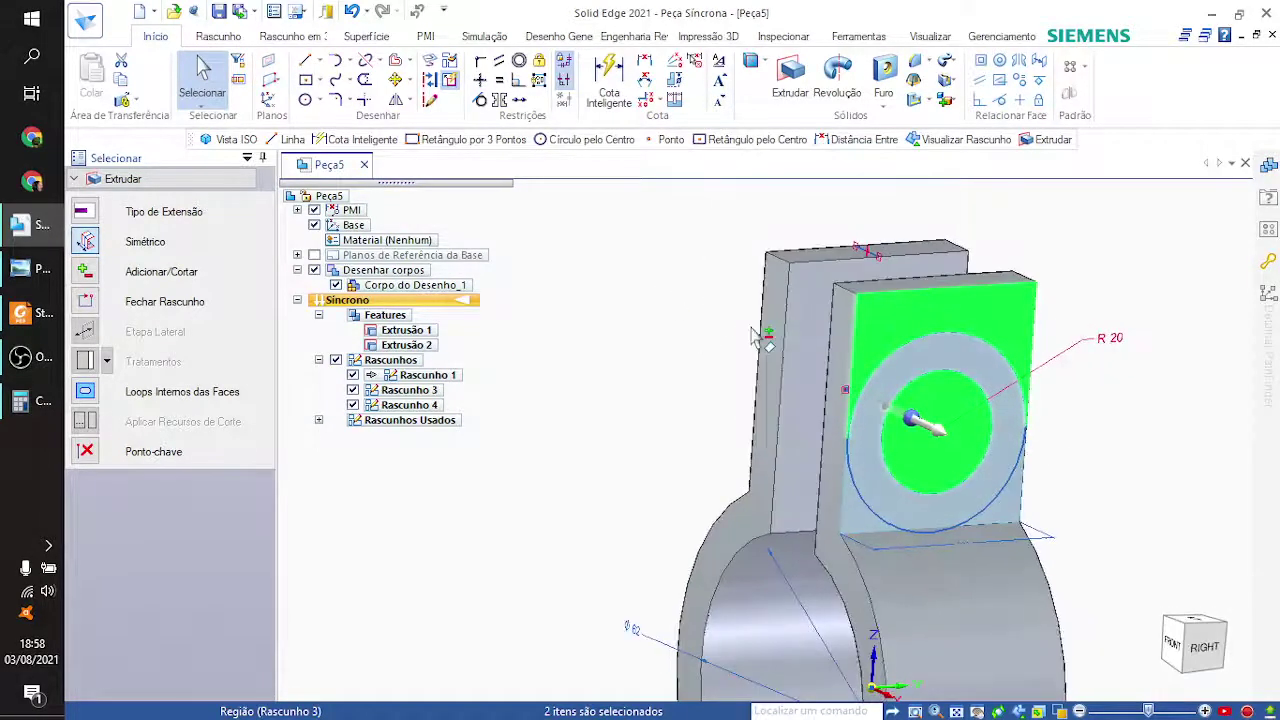
scroll(755, 337, "down", 5)
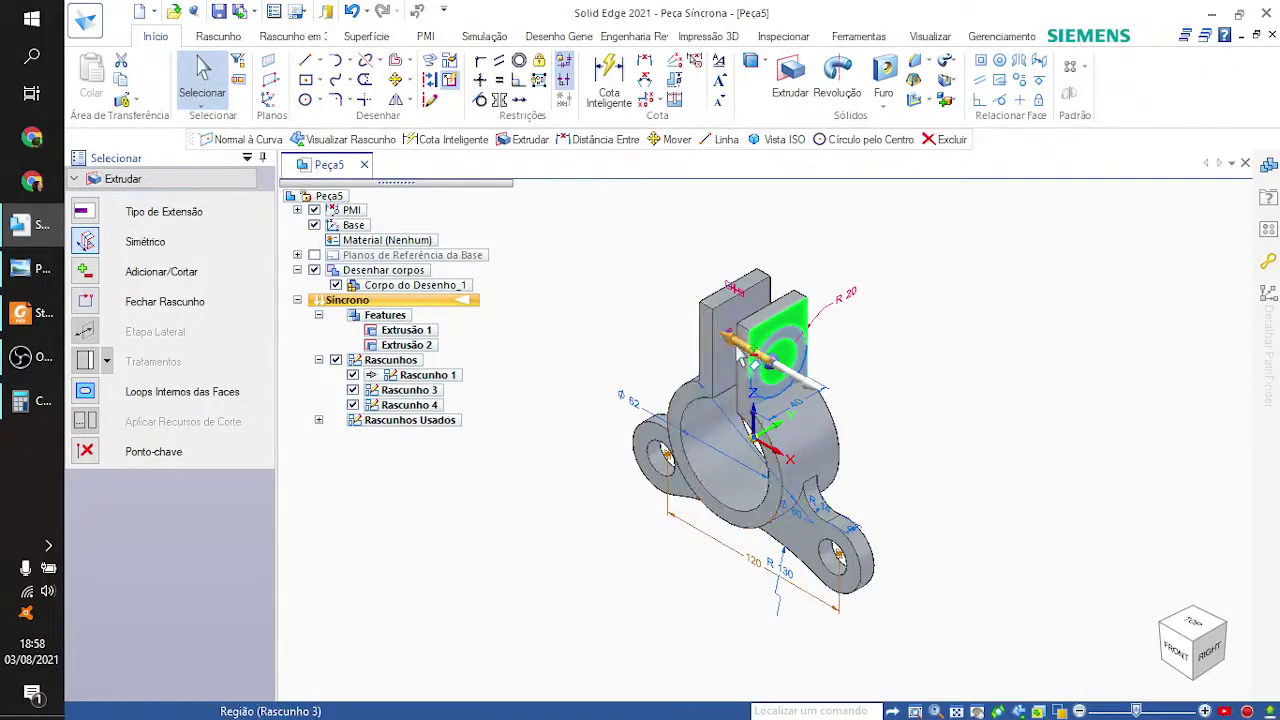
left_click(740, 355)
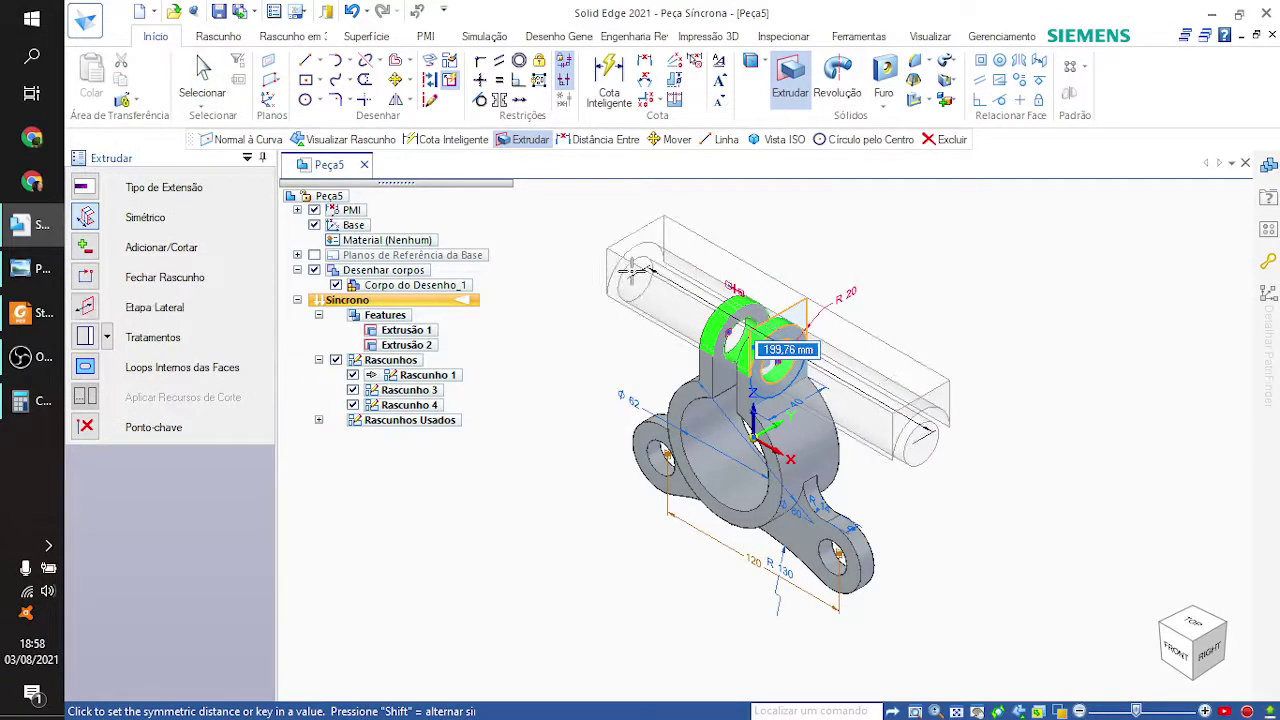
left_click(632, 268)
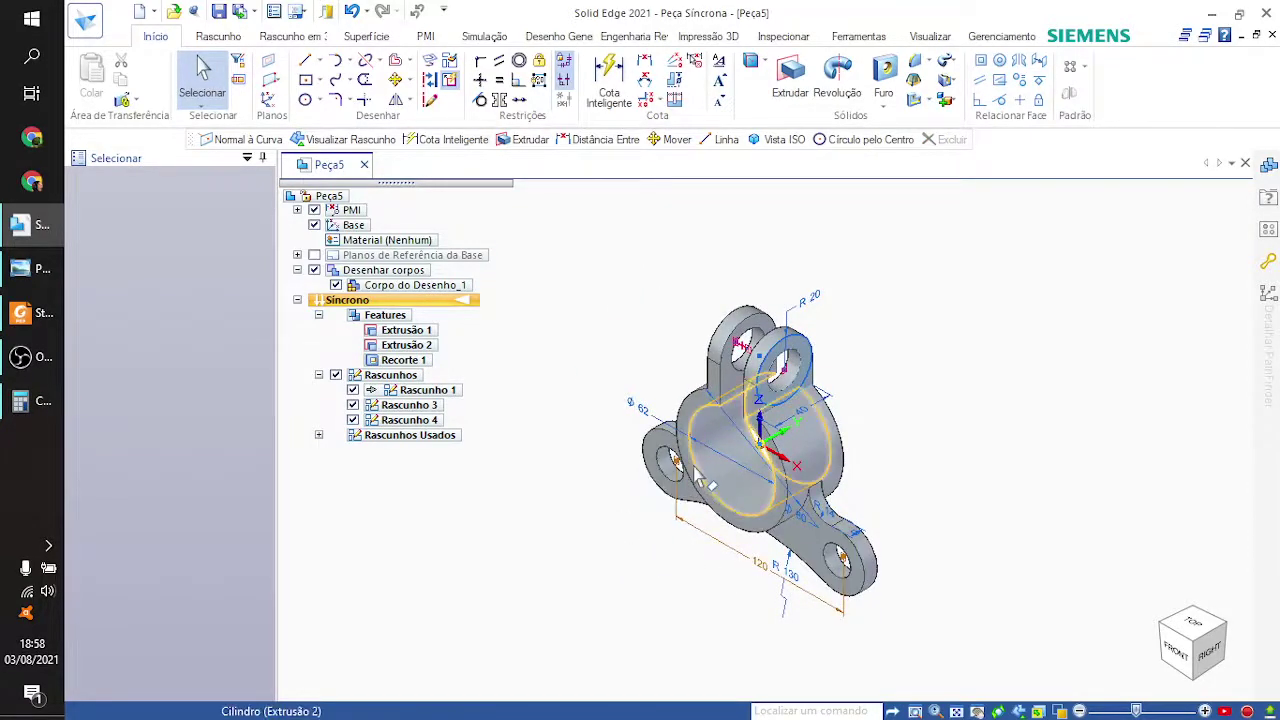
Step: Compare the bracket with the PROVA.png reference drawing, and switch to the OBS window
middle_click_drag(697, 474, 954, 407, "shift")
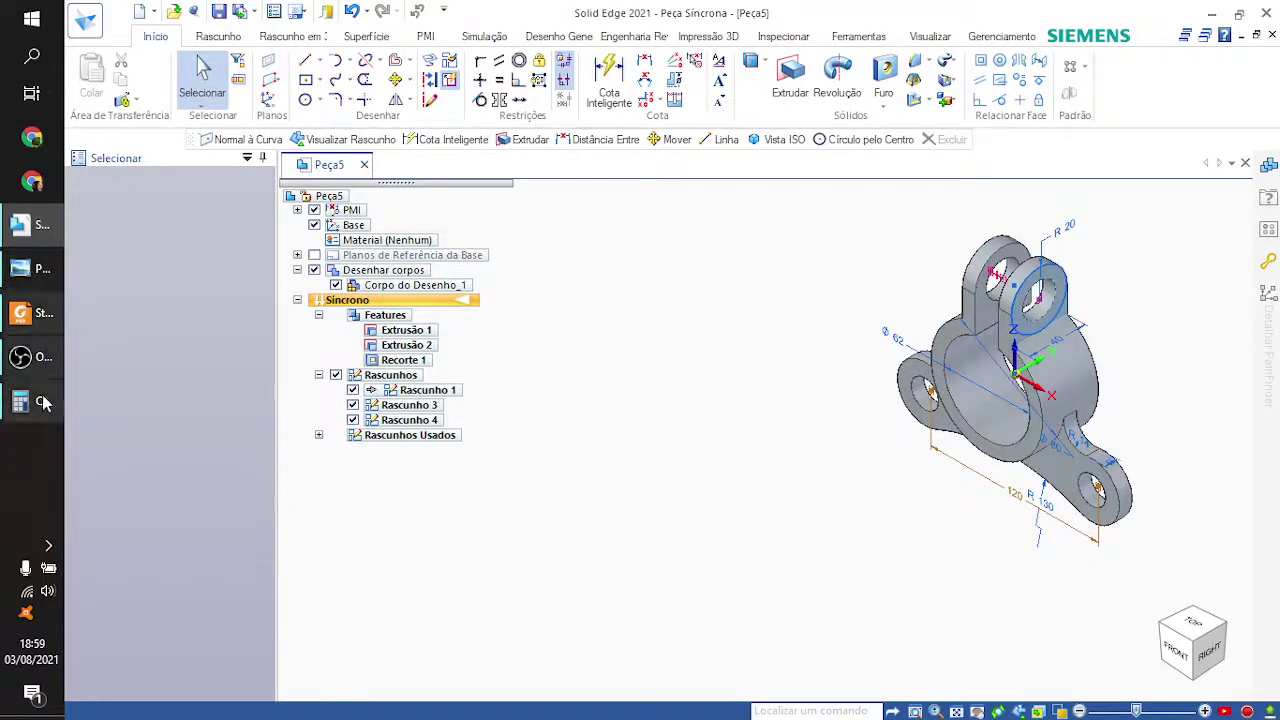
left_click(30, 270)
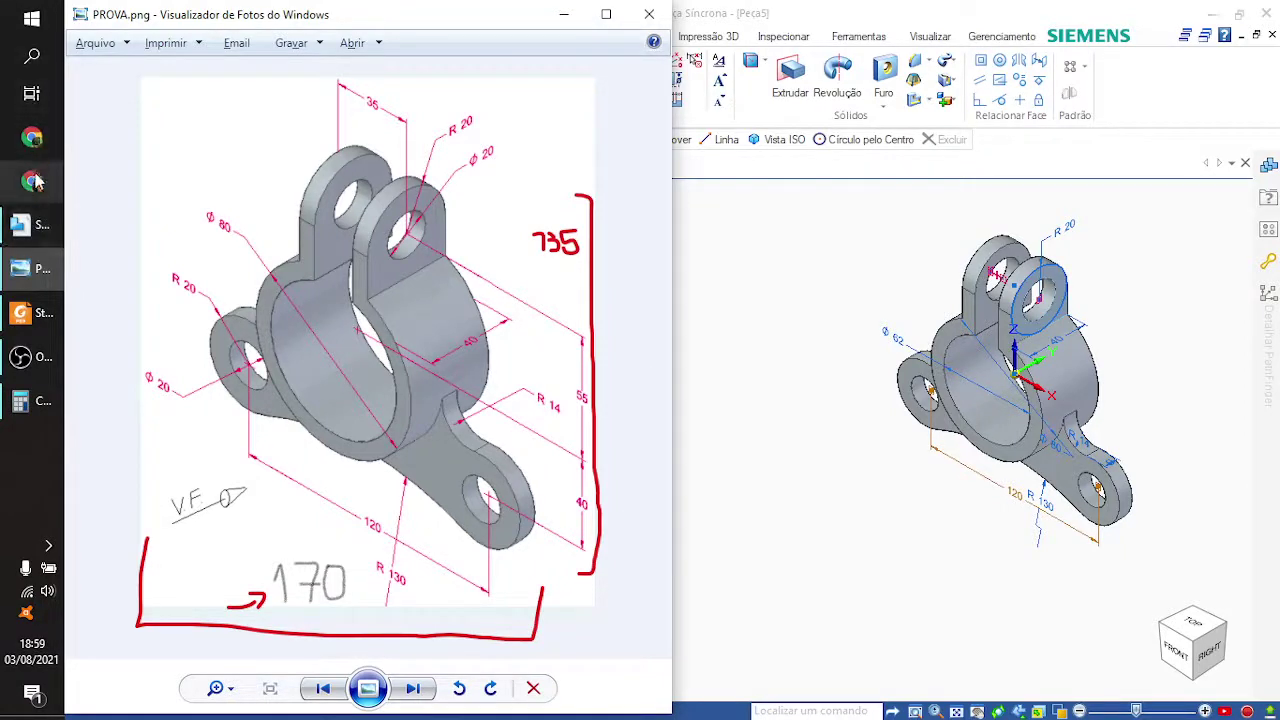
left_click(30, 356)
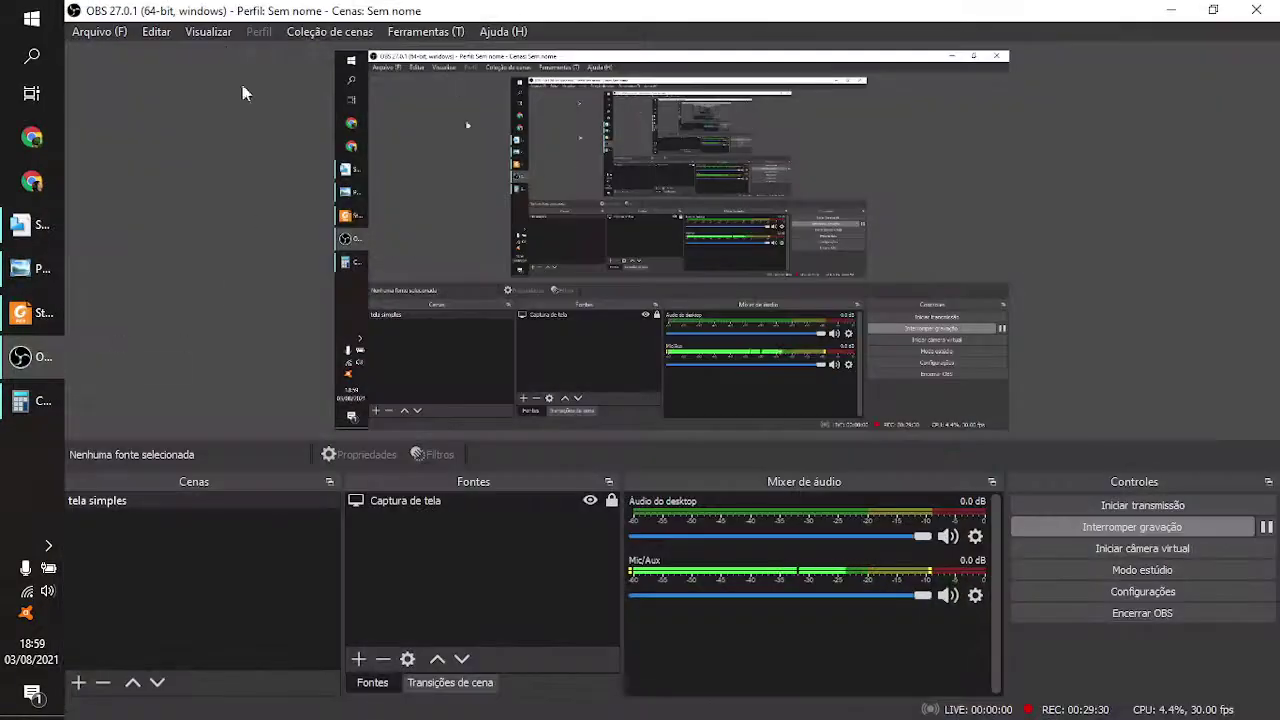